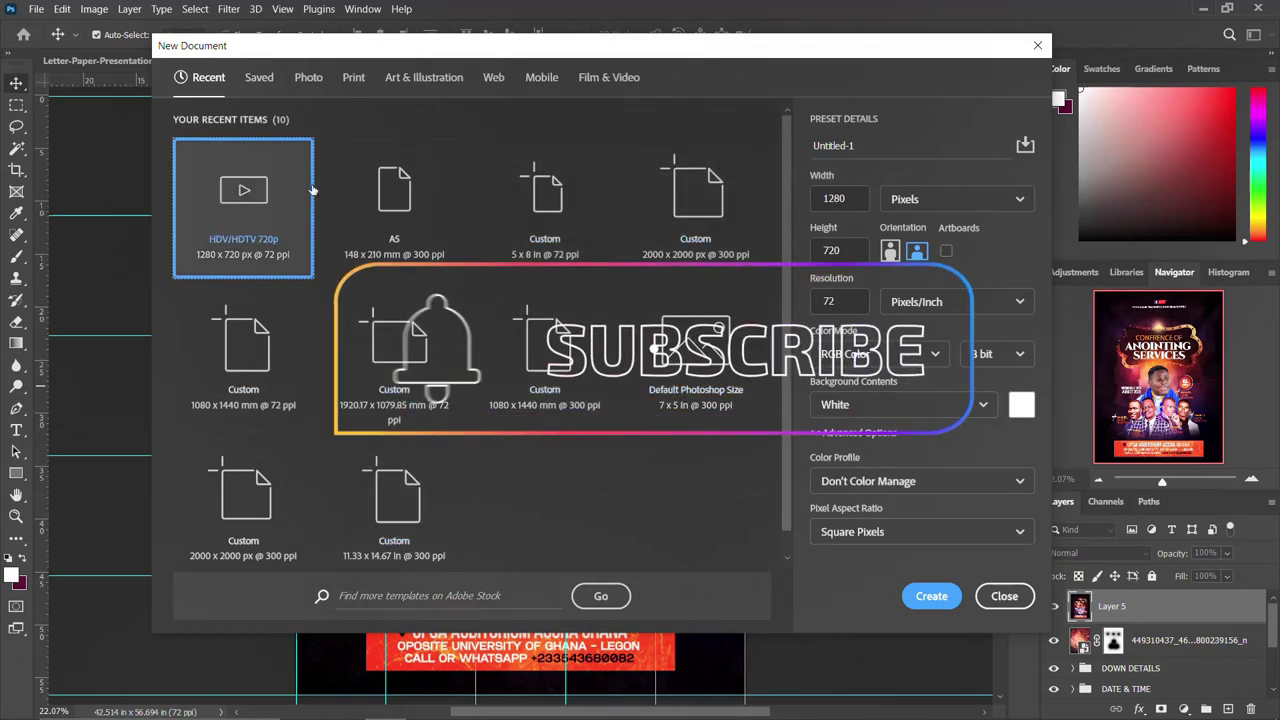
# Step: Choose the Print tab's A5 preset: 148 × 210 mm at 300 ppi
pyautogui.click(353, 80)
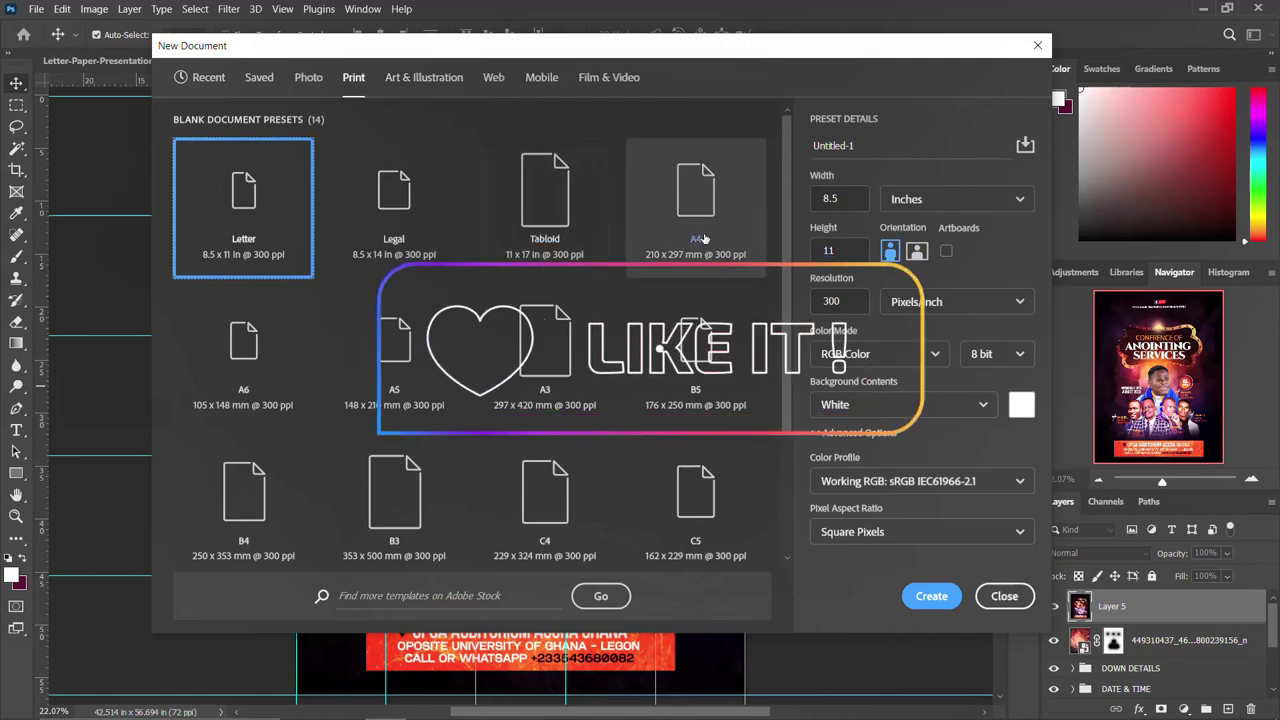
pyautogui.click(388, 362)
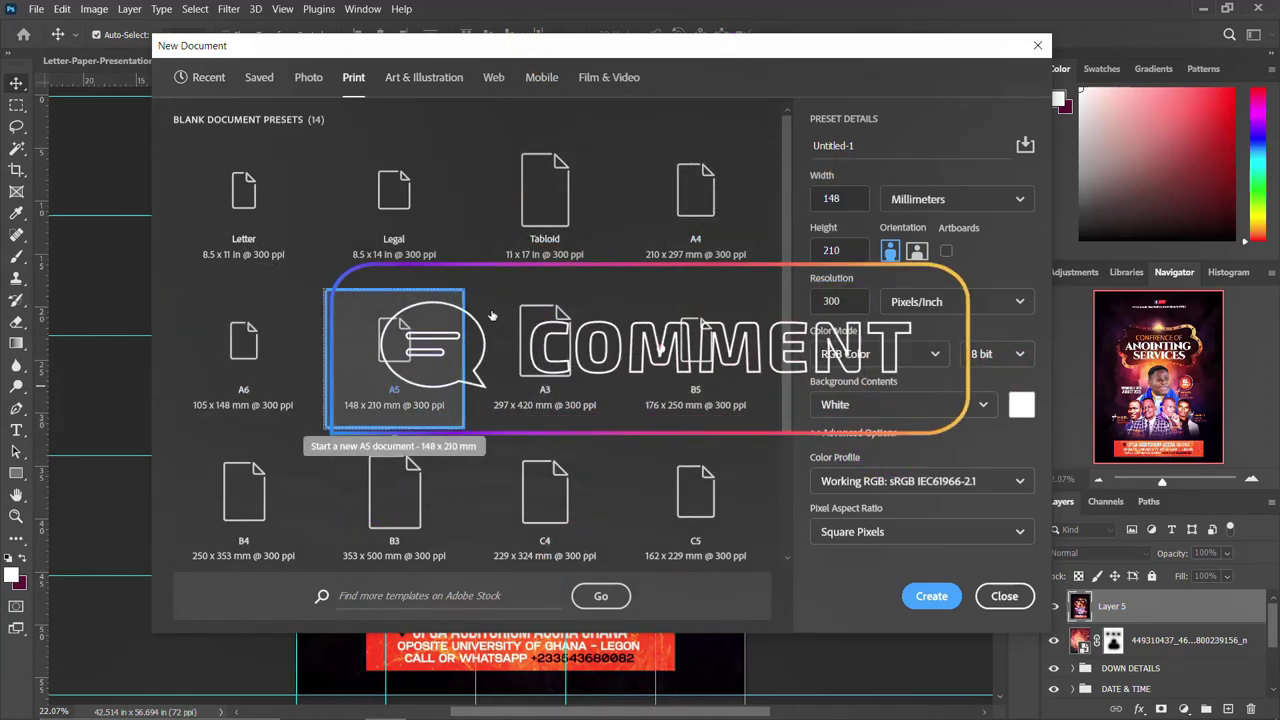
pyautogui.doubleClick(820, 198)
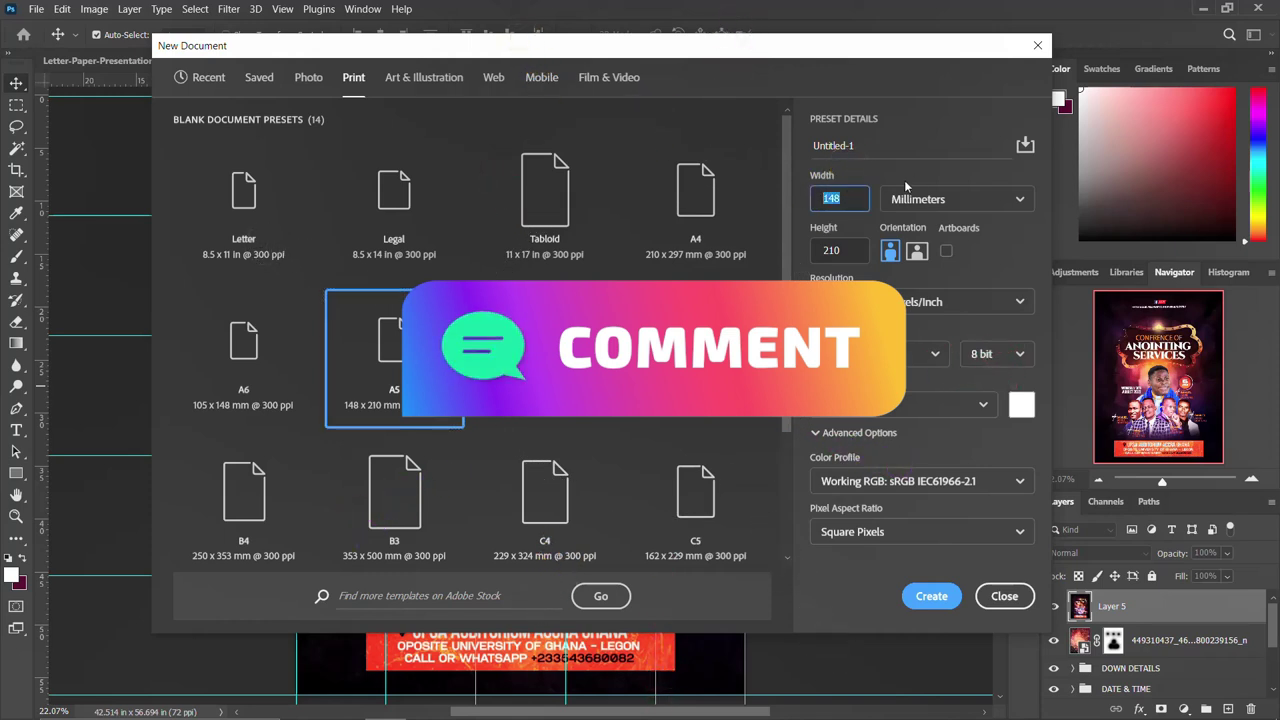
pyautogui.doubleClick(824, 246)
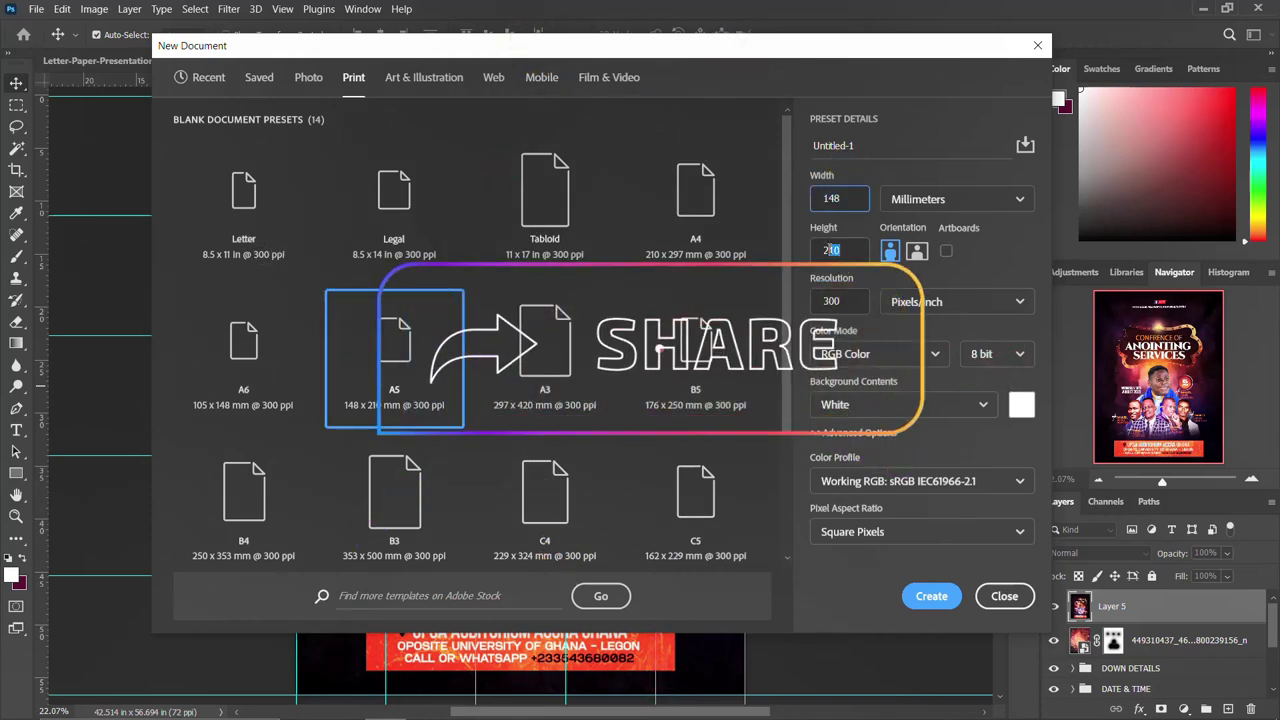
pyautogui.hotkey('shift', 'Tab')
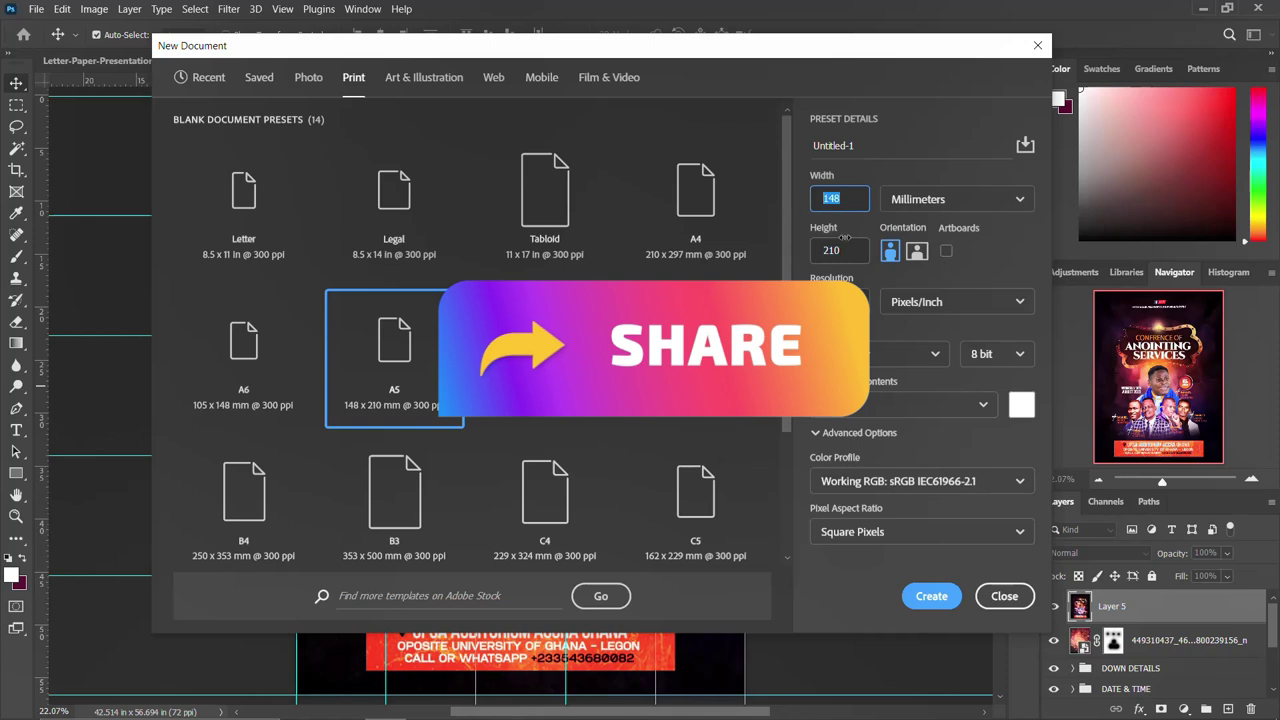
pyautogui.press('Tab')
pyautogui.press('Tab')
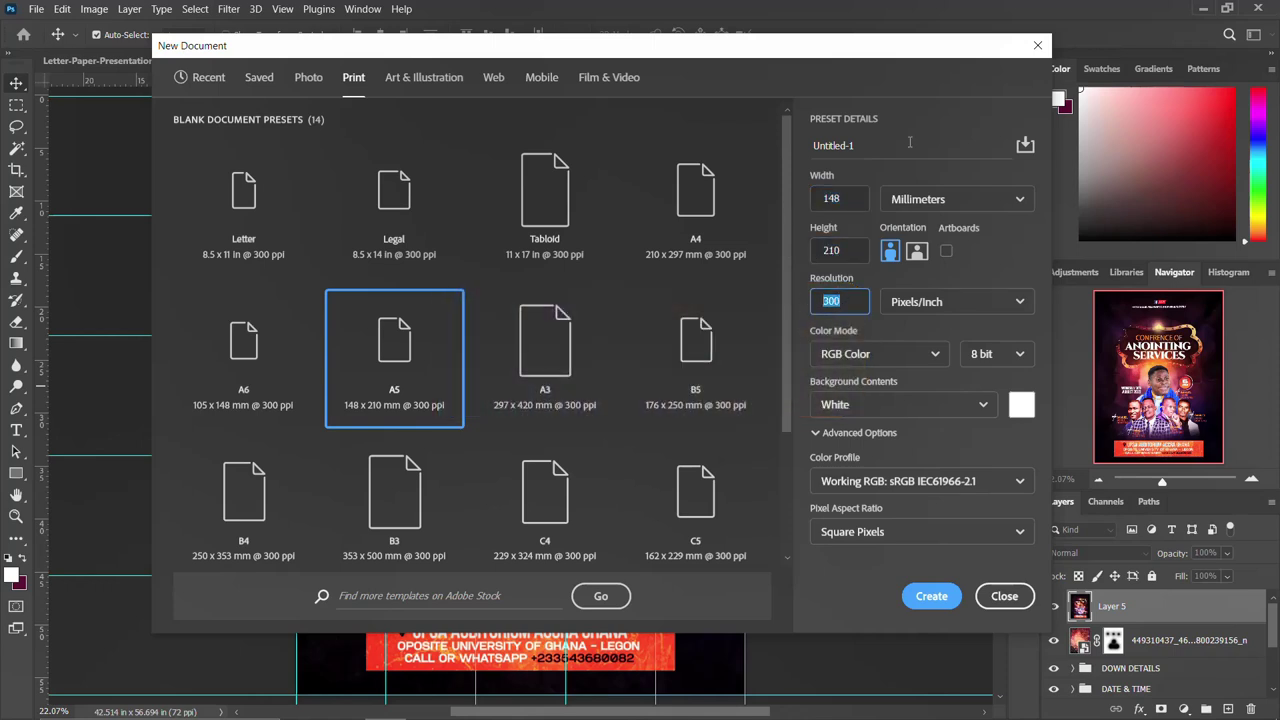
# Step: Open the poster notes text file and select the SOCIAL MEDIA CHURCH POSTER title line
pyautogui.click(881, 147)
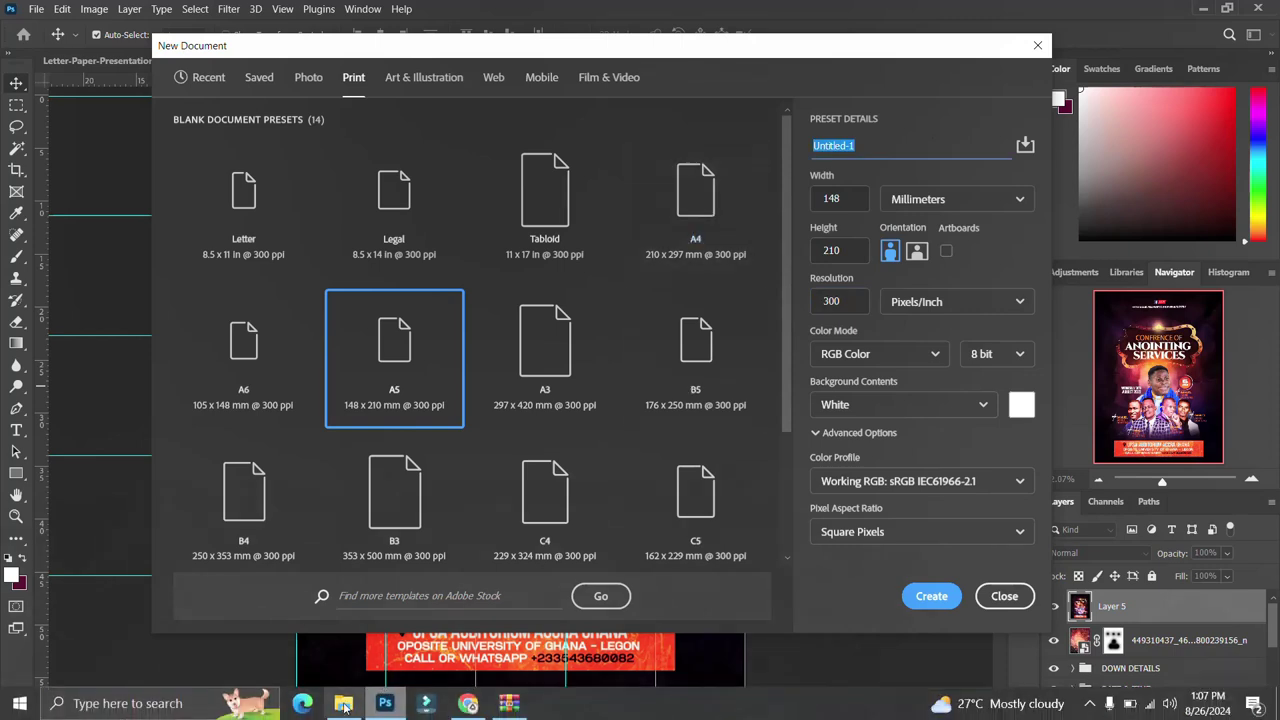
pyautogui.click(343, 703)
pyautogui.click(560, 440)
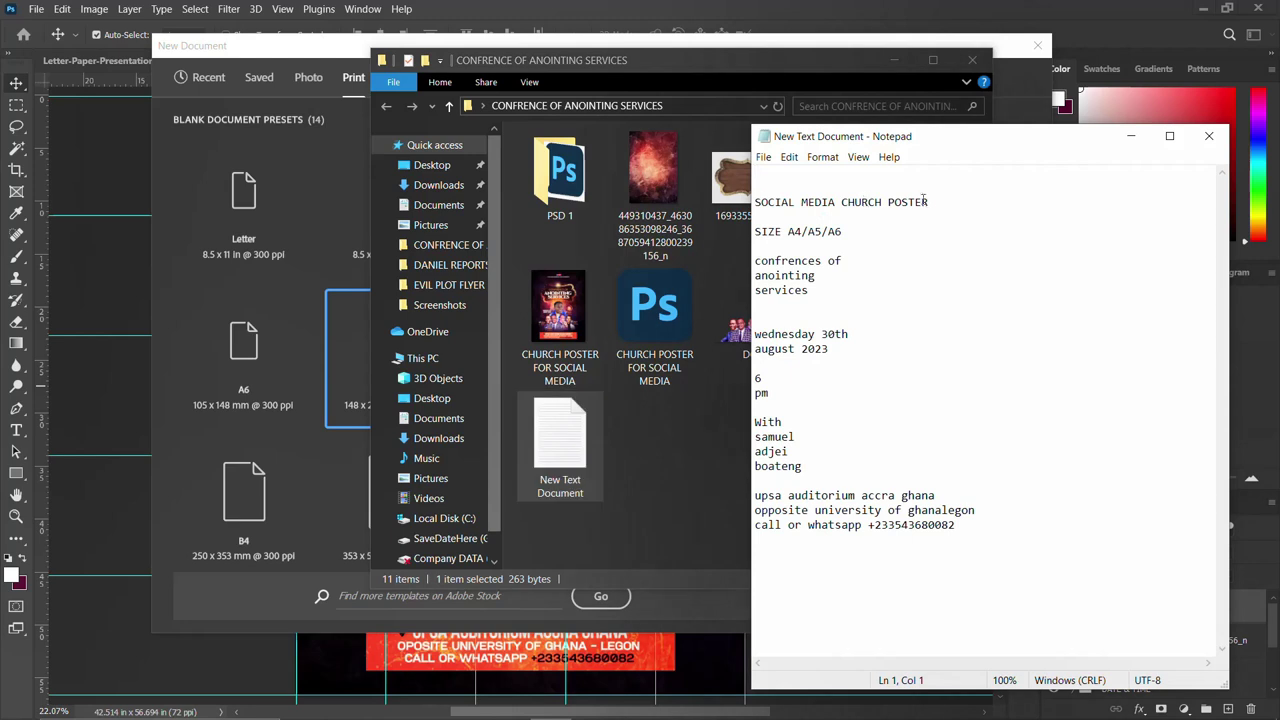
pyautogui.moveTo(938, 202); pyautogui.dragTo(754, 202)
pyautogui.hotkey('ctrl', 'c')
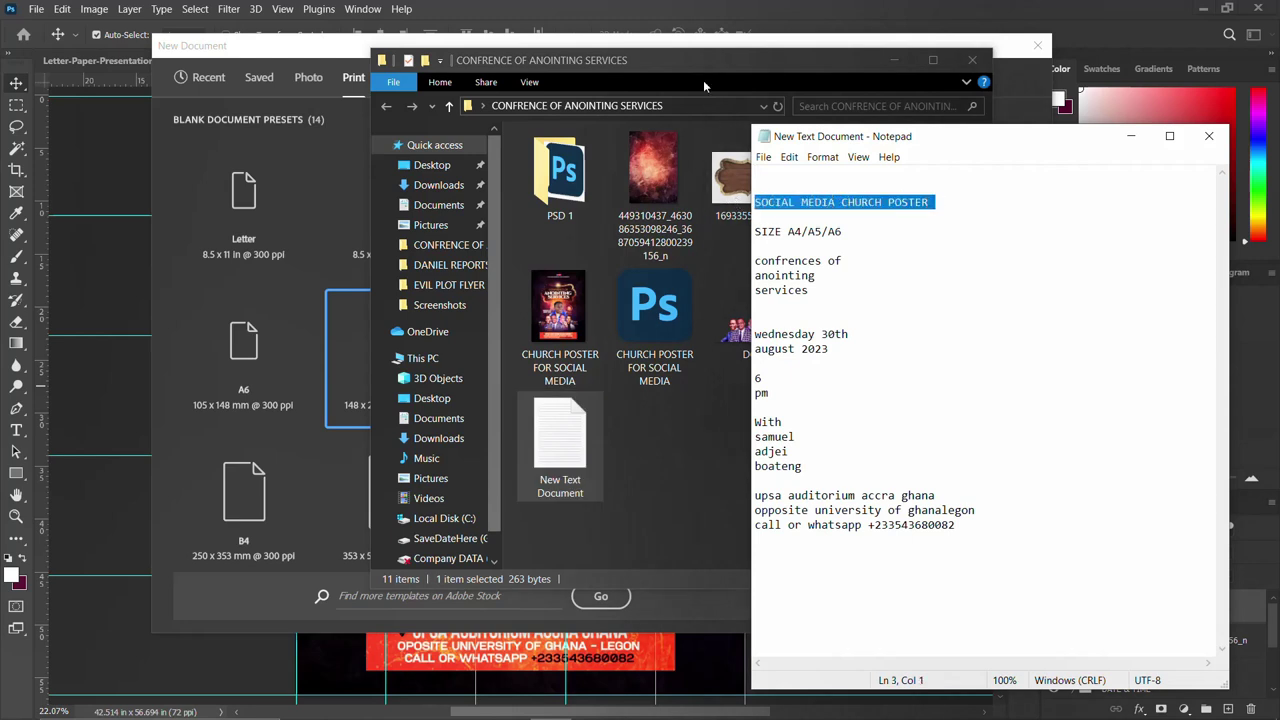
pyautogui.click(772, 6)
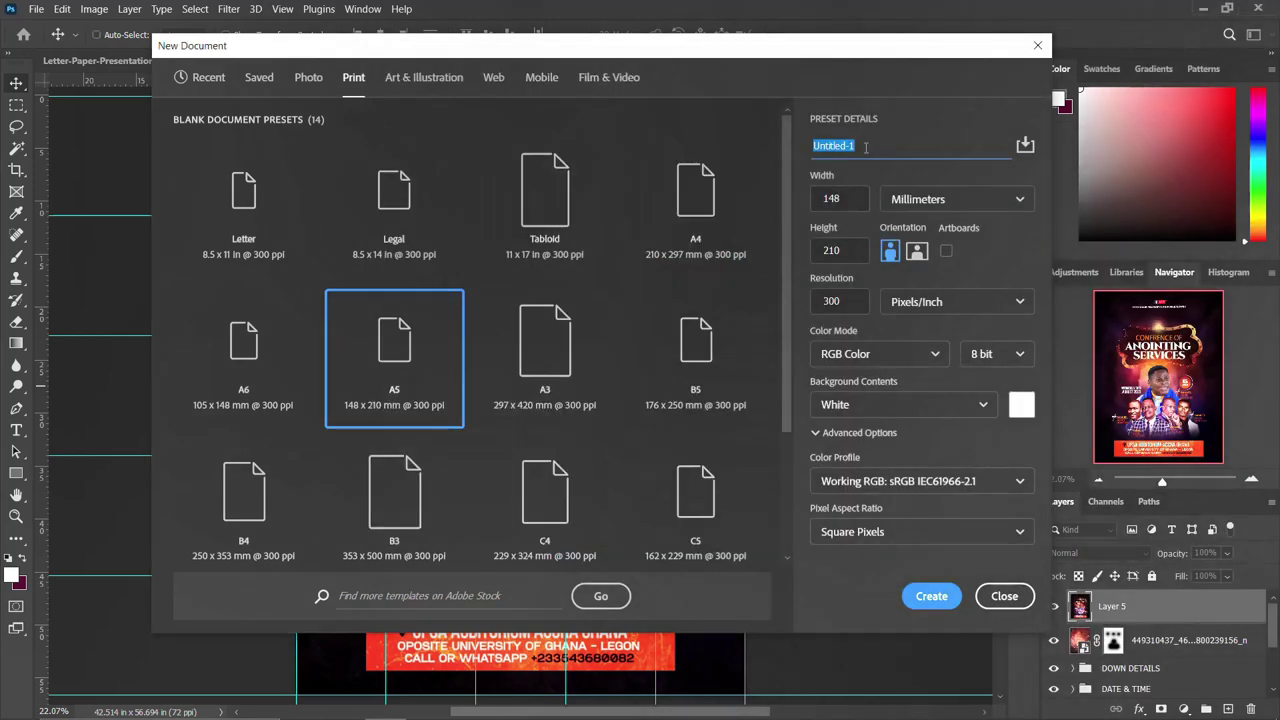
# Step: Name the document SOCIAL MEDIA CHURCH POSTER, create it, and unlock the Background layer
pyautogui.hotkey('ctrl', 'v')
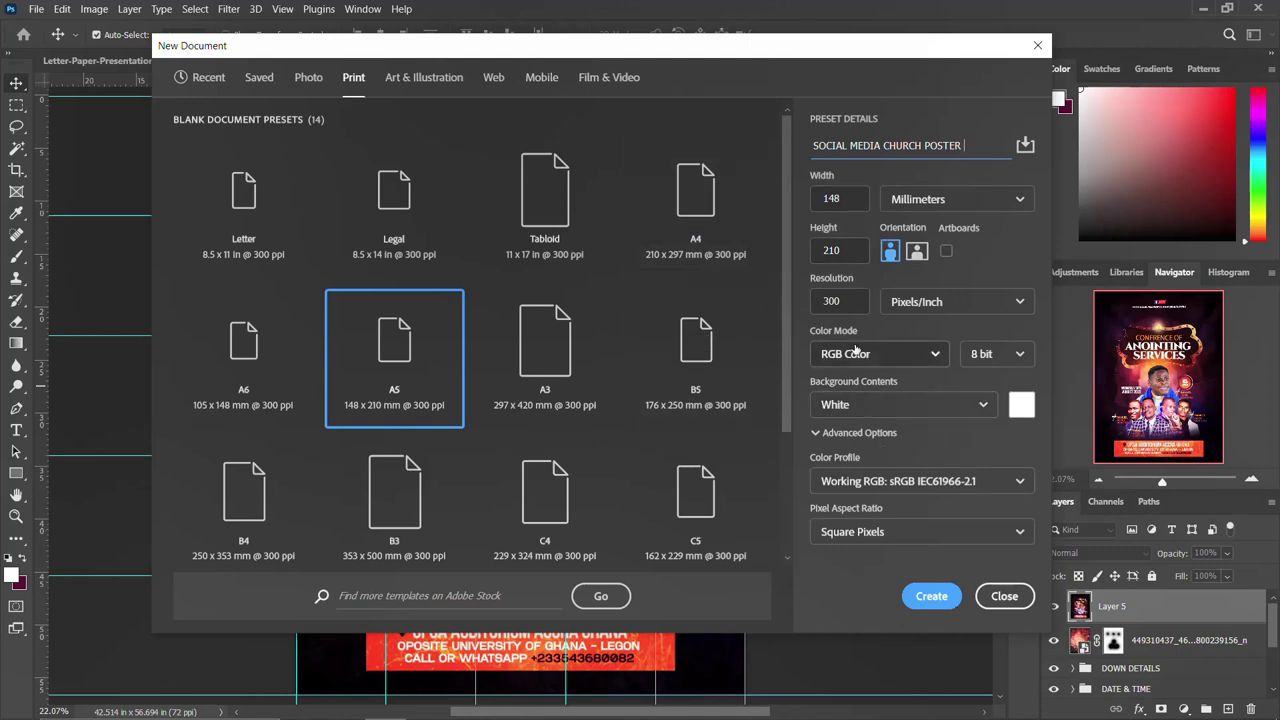
pyautogui.click(931, 598)
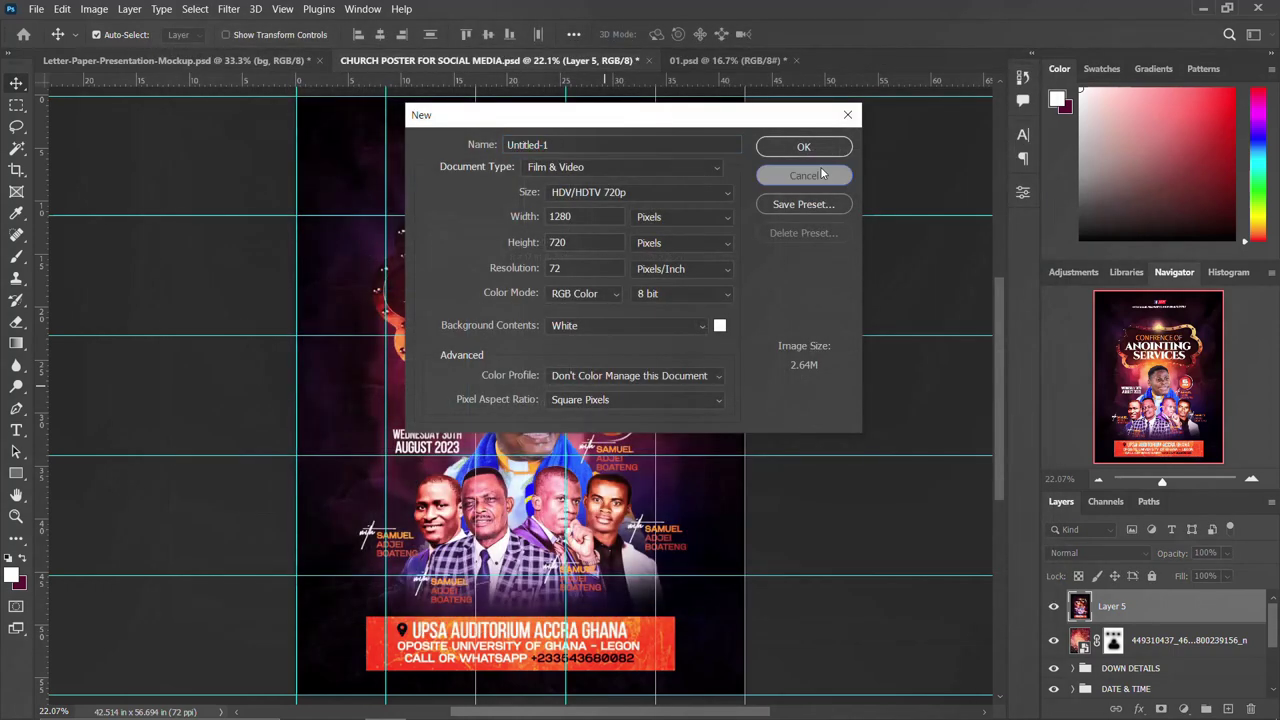
pyautogui.click(820, 177)
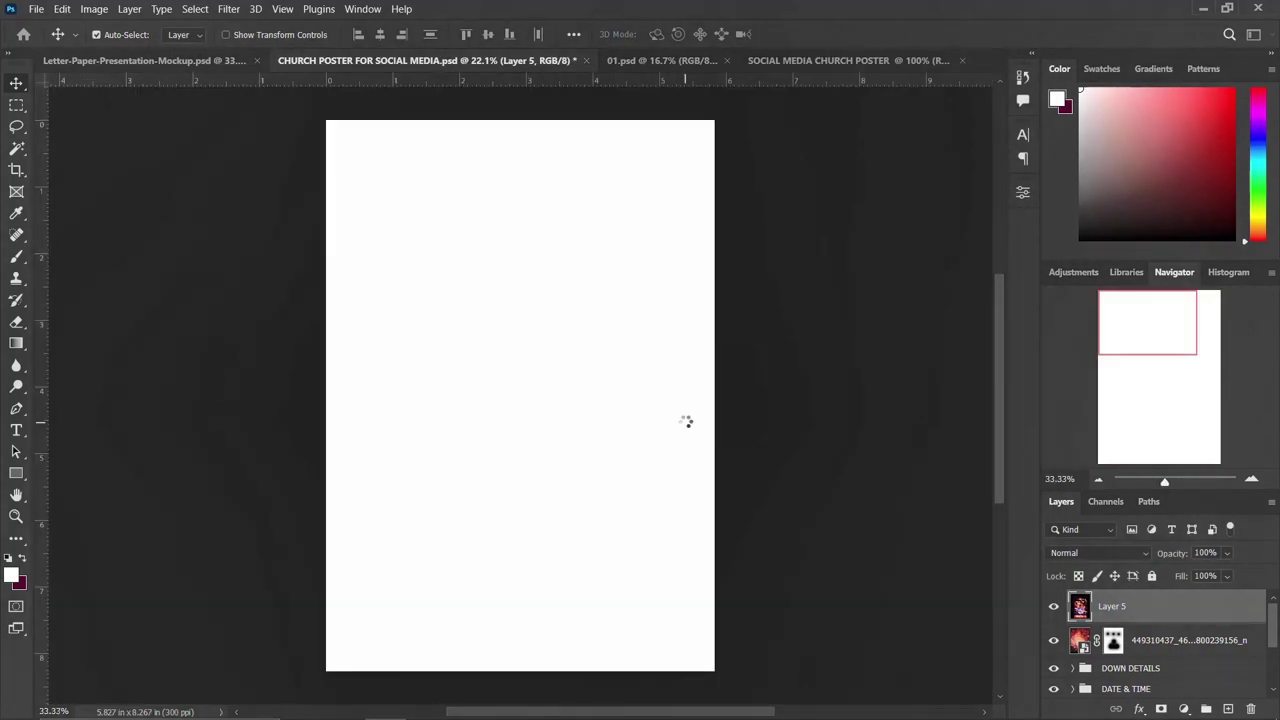
pyautogui.click(1248, 608)
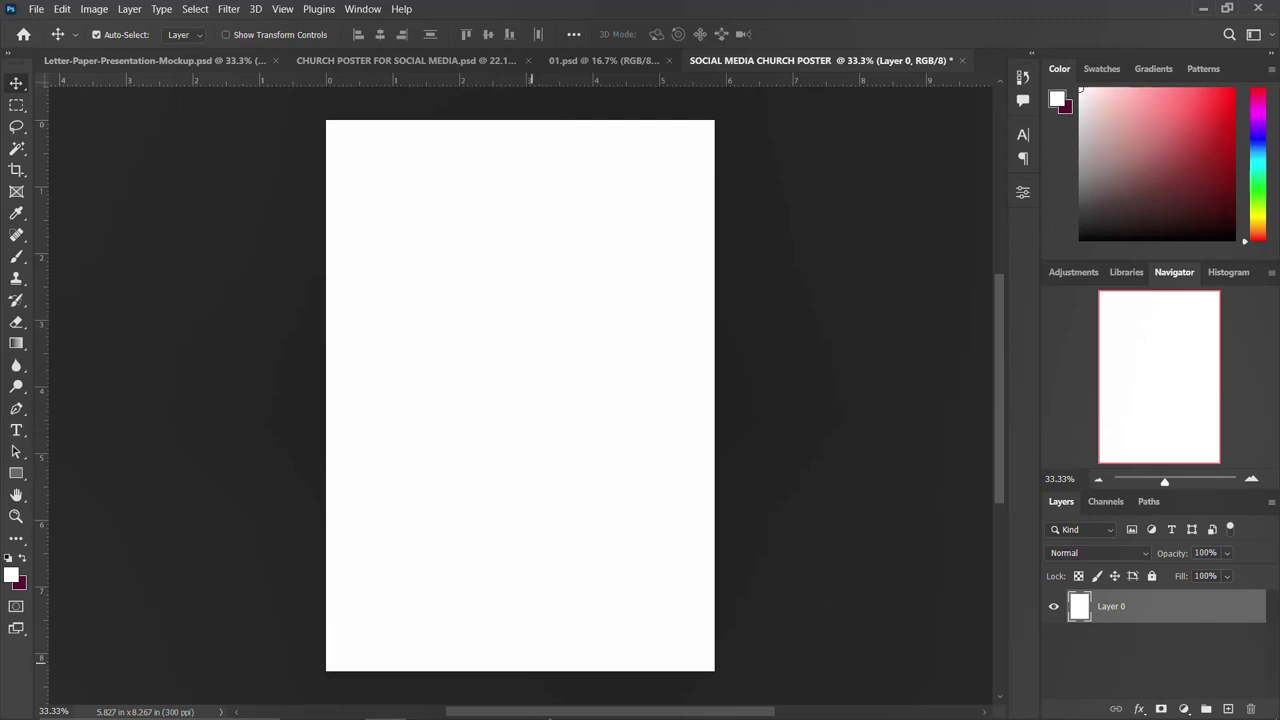
# Step: Place the purple tunnel image and stretch it to cover the whole page
pyautogui.click(345, 704)
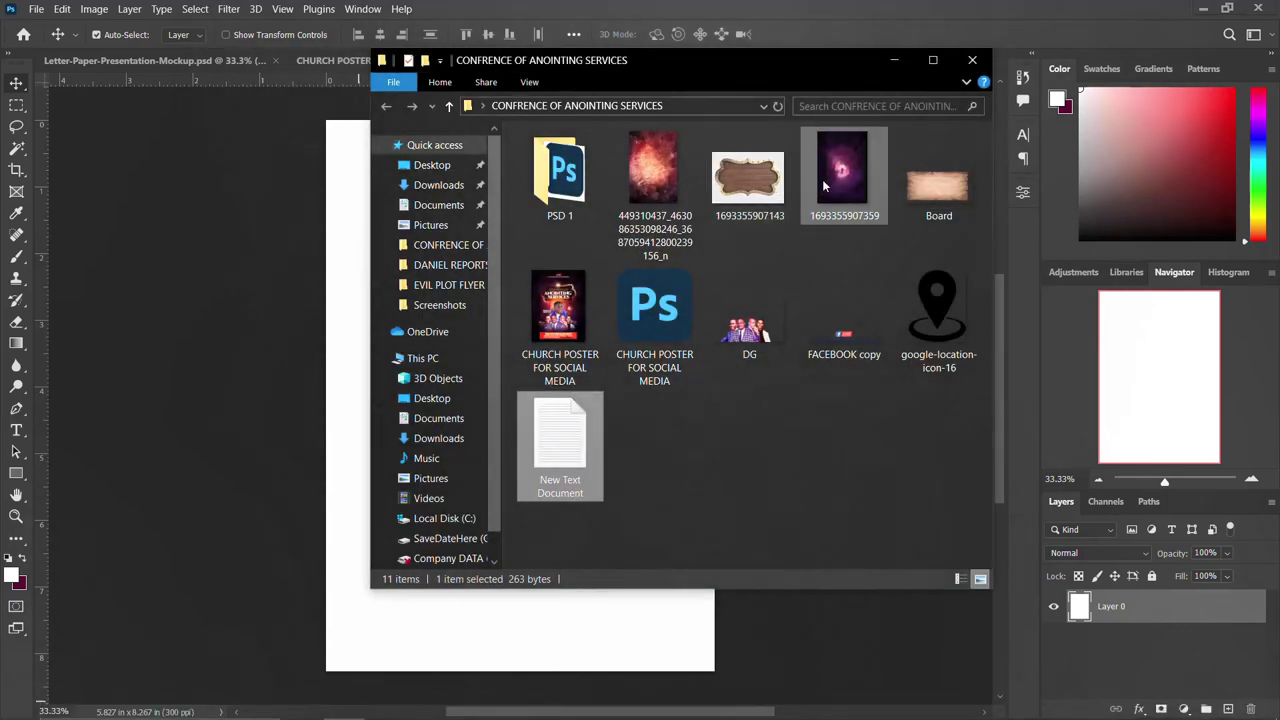
pyautogui.moveTo(835, 172); pyautogui.dragTo(317, 410)
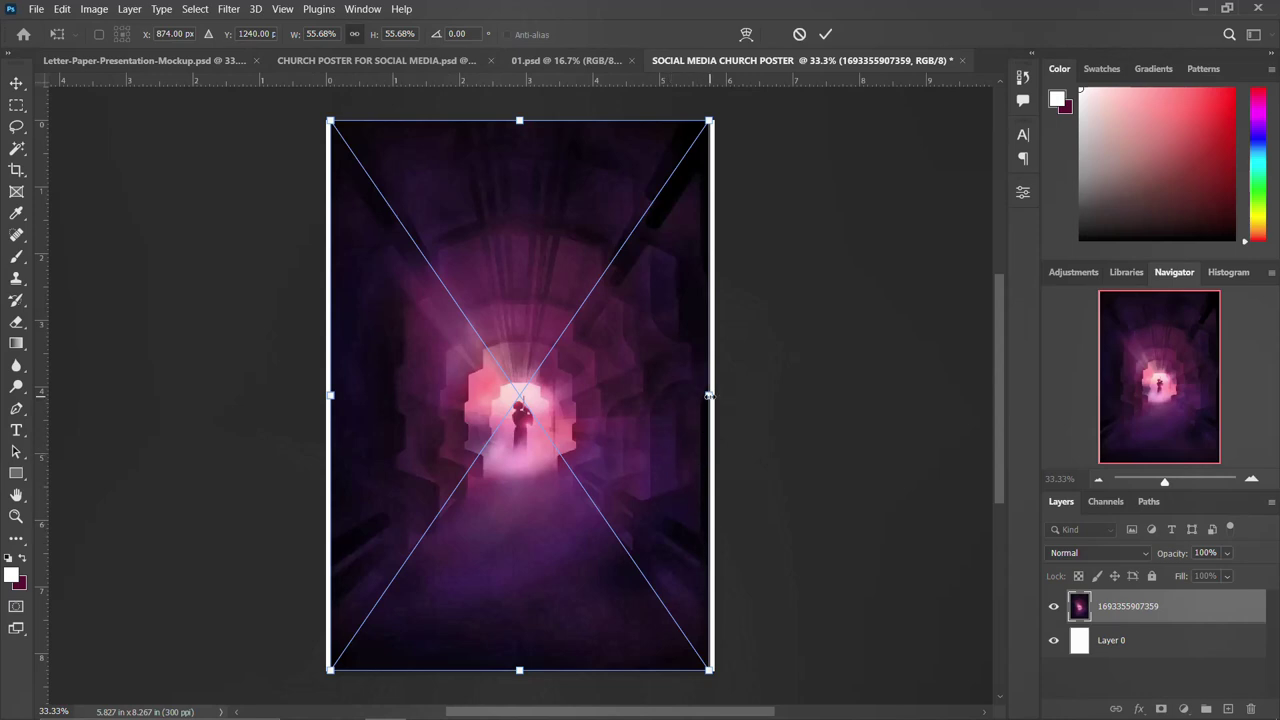
pyautogui.moveTo(709, 396); pyautogui.dragTo(721, 397)
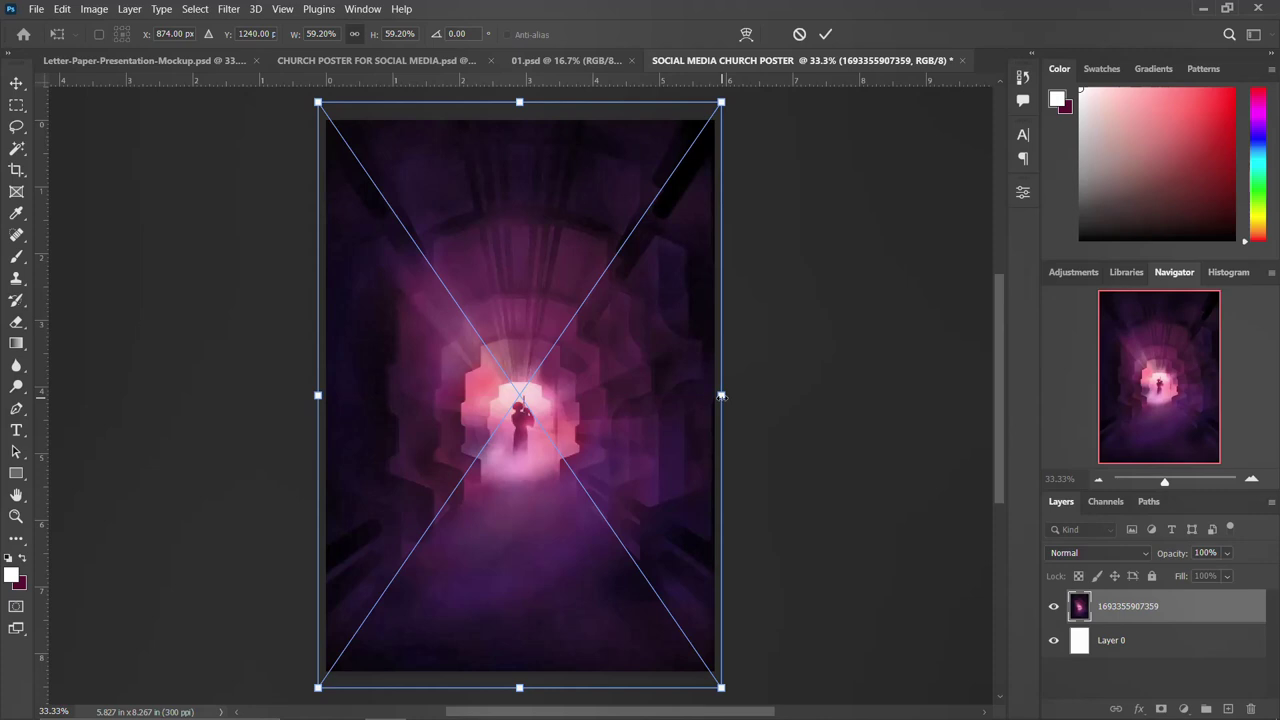
pyautogui.press('Return')
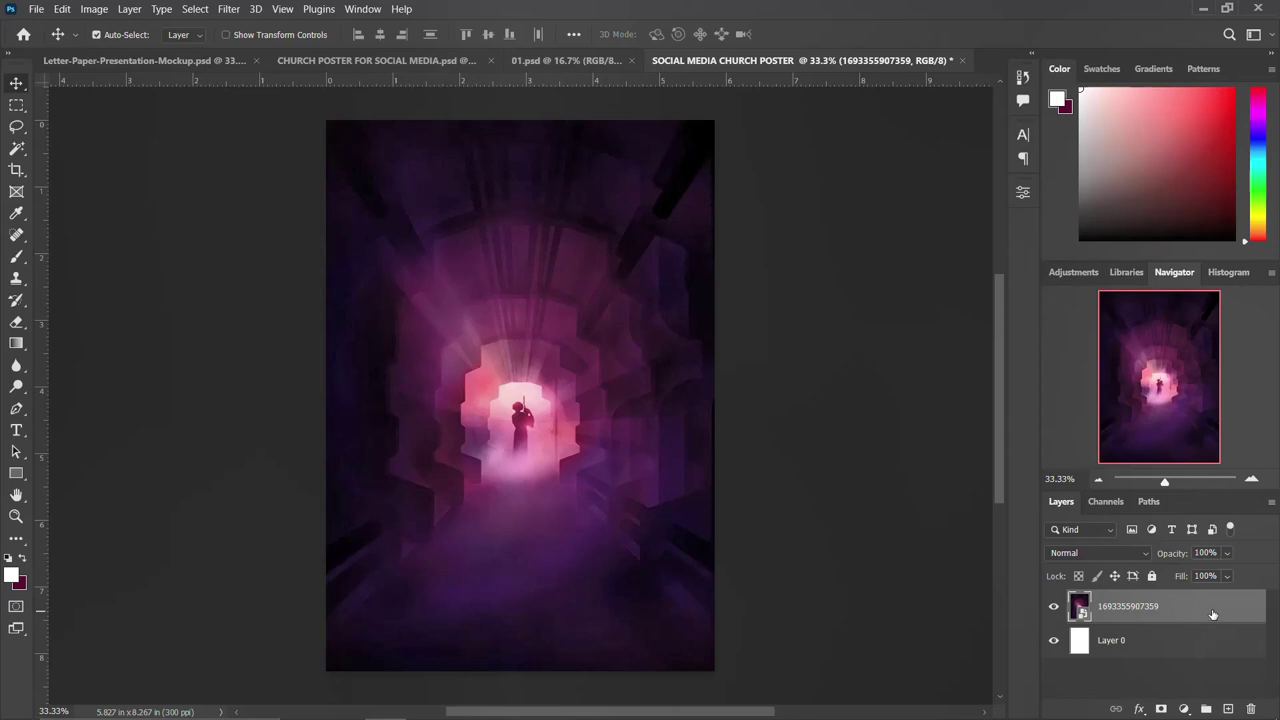
# Step: Convert the tunnel layer to a Smart Object and apply a 20-pixel Gaussian Blur
pyautogui.rightClick(1056, 276)
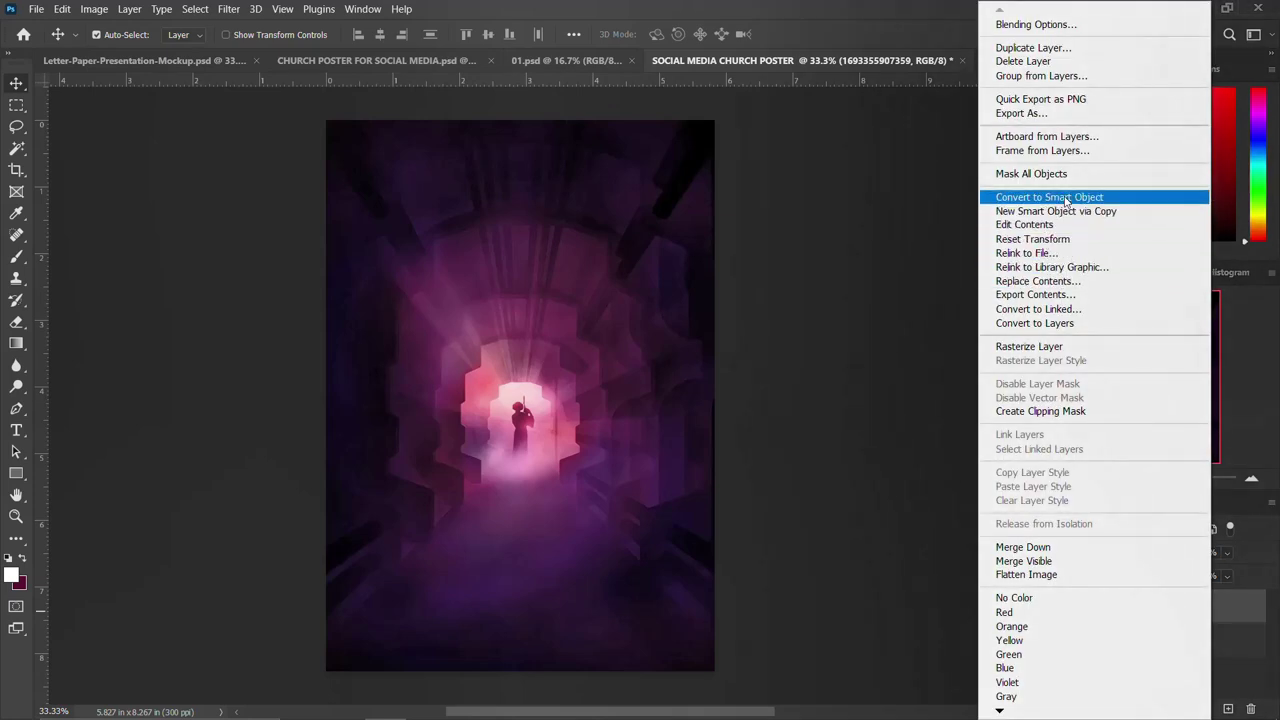
pyautogui.click(1065, 200)
pyautogui.click(229, 10)
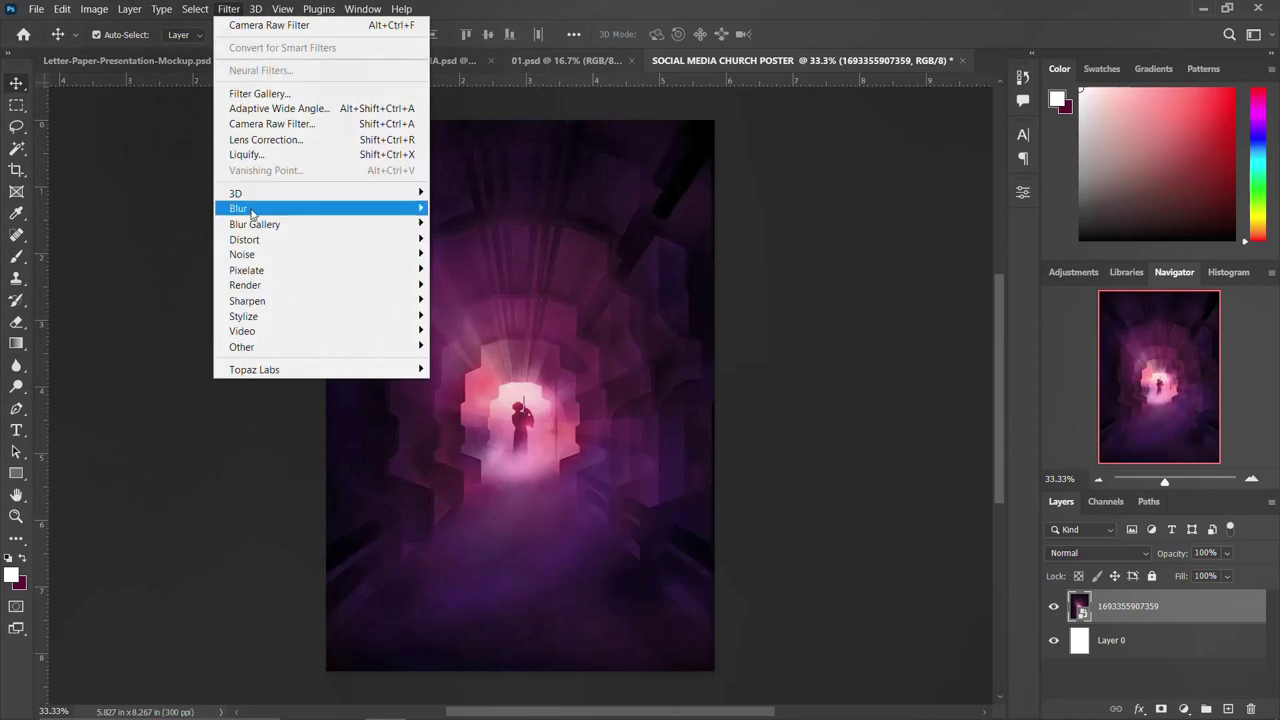
pyautogui.moveTo(252, 210)
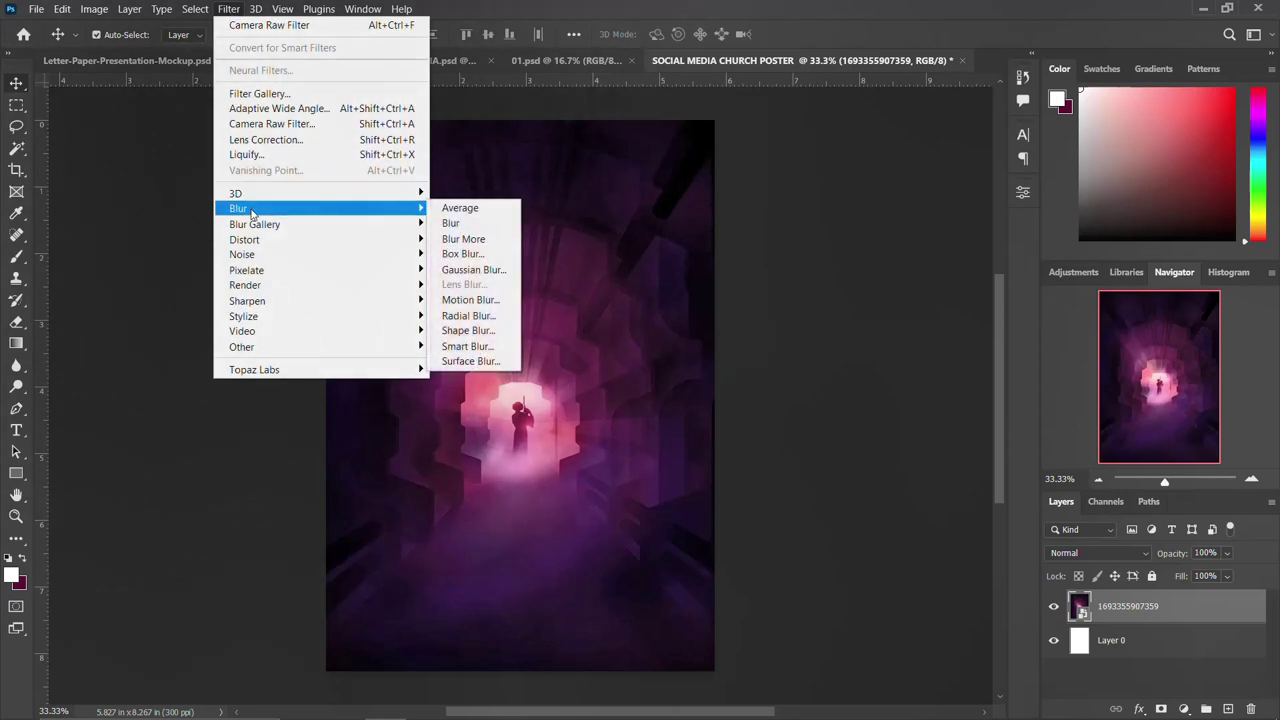
pyautogui.click(474, 270)
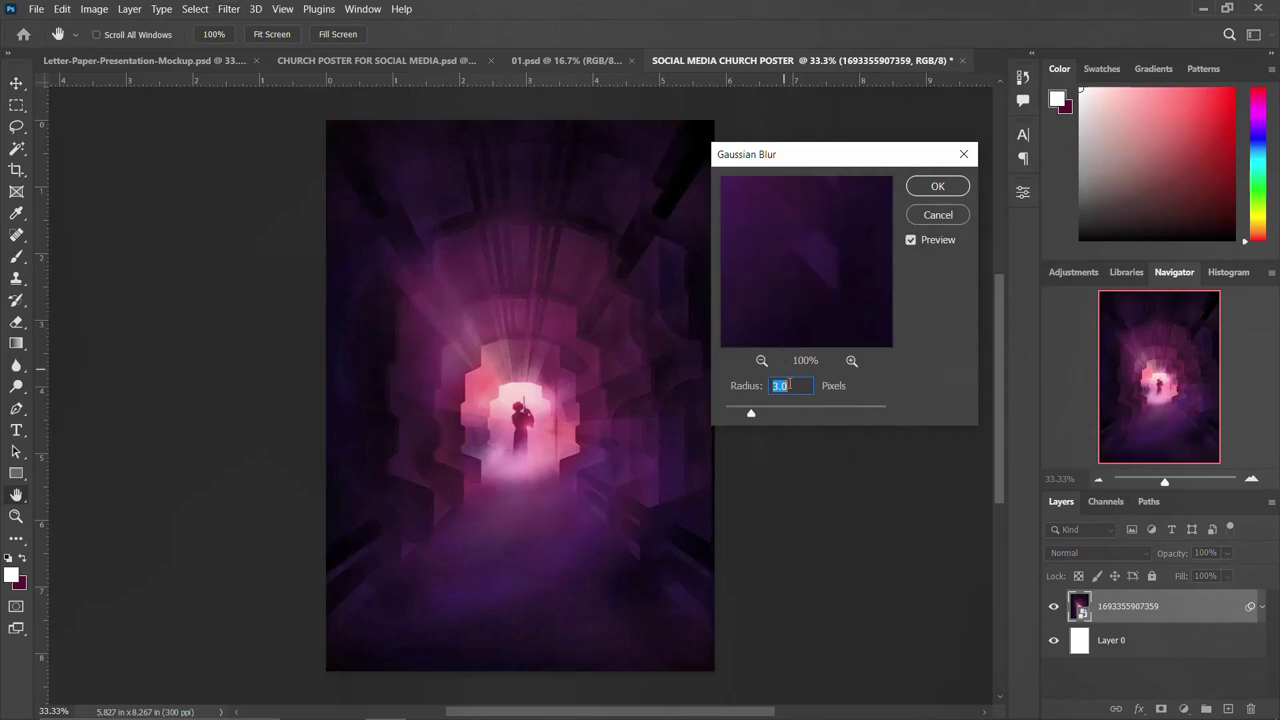
pyautogui.write('20')
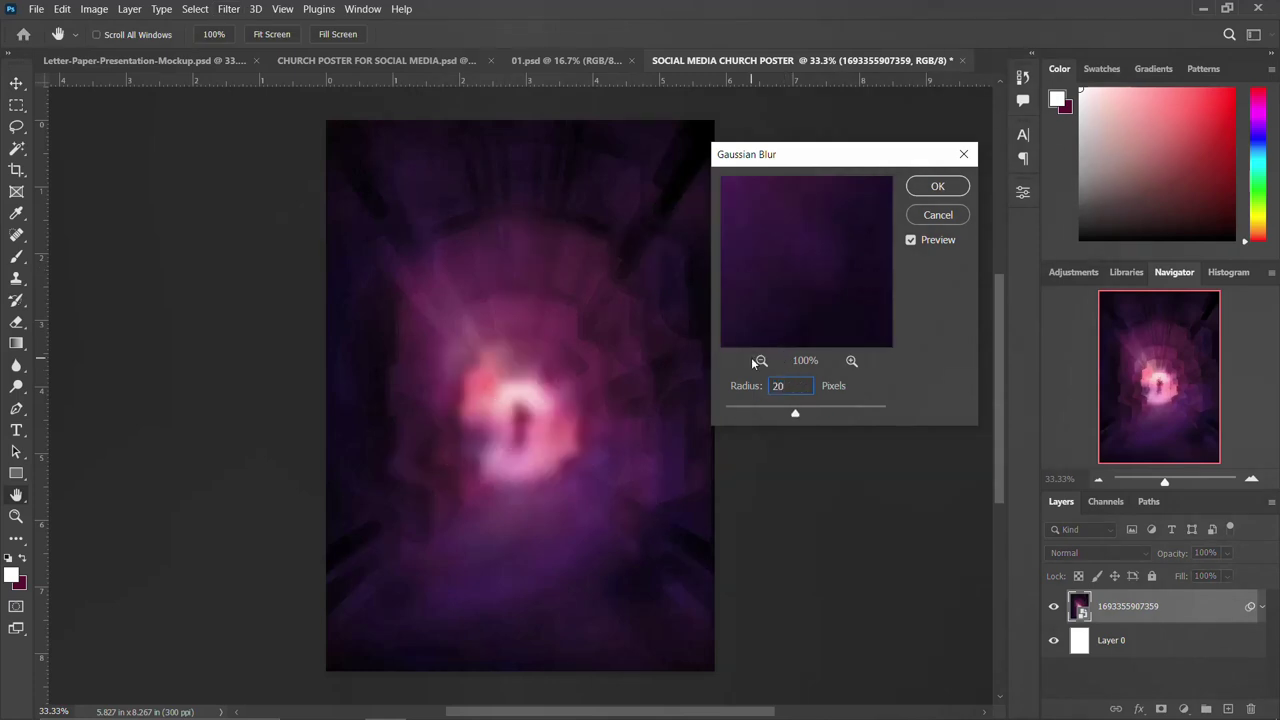
pyautogui.press('Return')
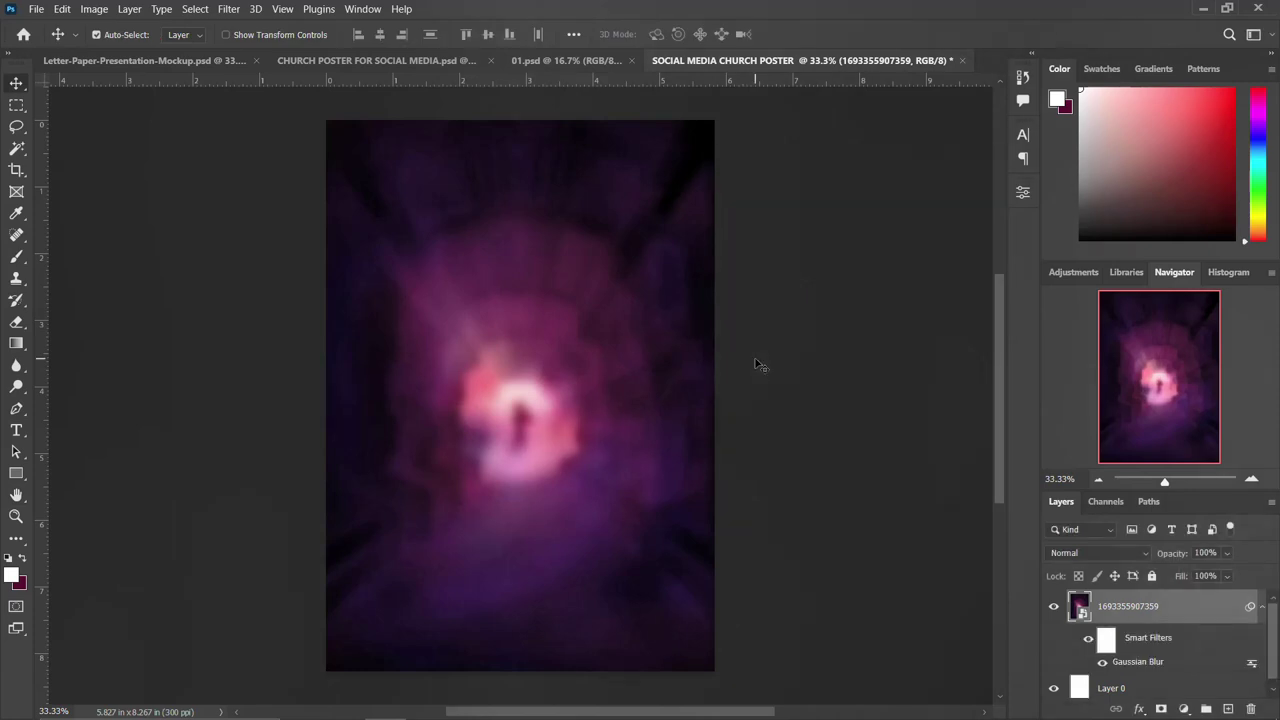
# Step: Group both background layers and name the group BACKGROUND
pyautogui.click(1261, 607)
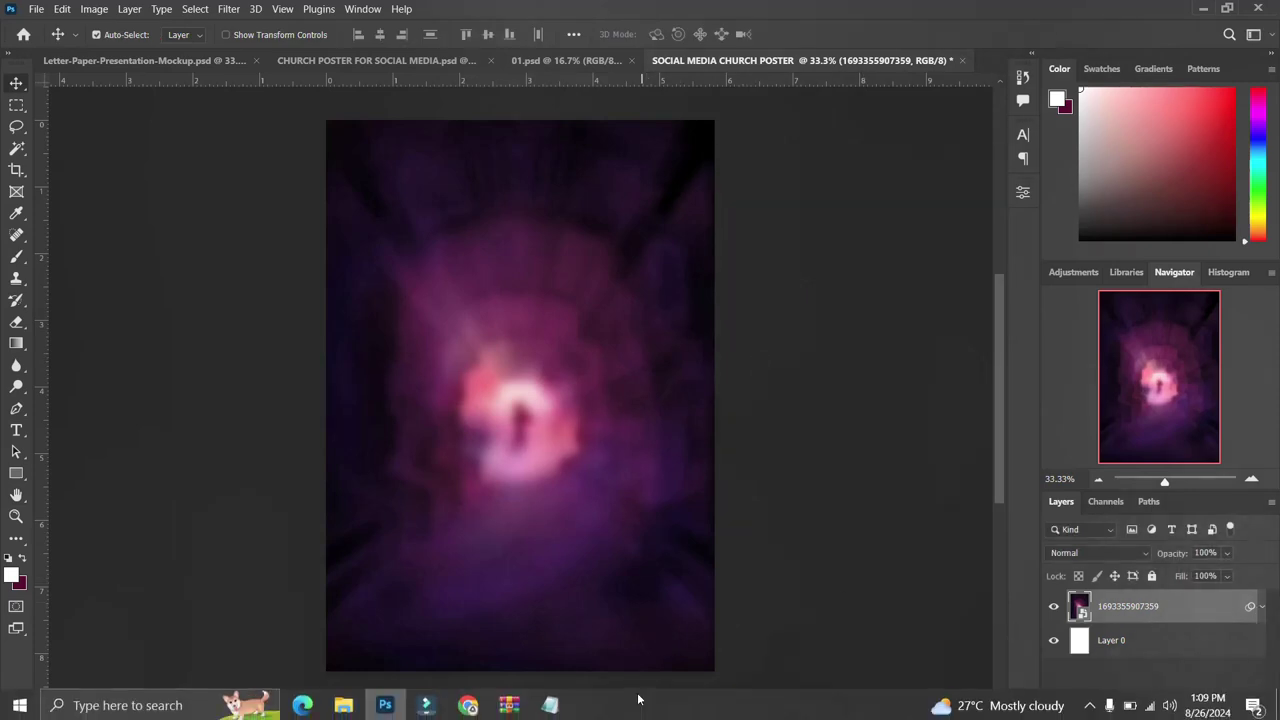
pyautogui.keyDown('shift'); pyautogui.click(1146, 646); pyautogui.keyUp('shift')
pyautogui.hotkey('ctrl', 'g')
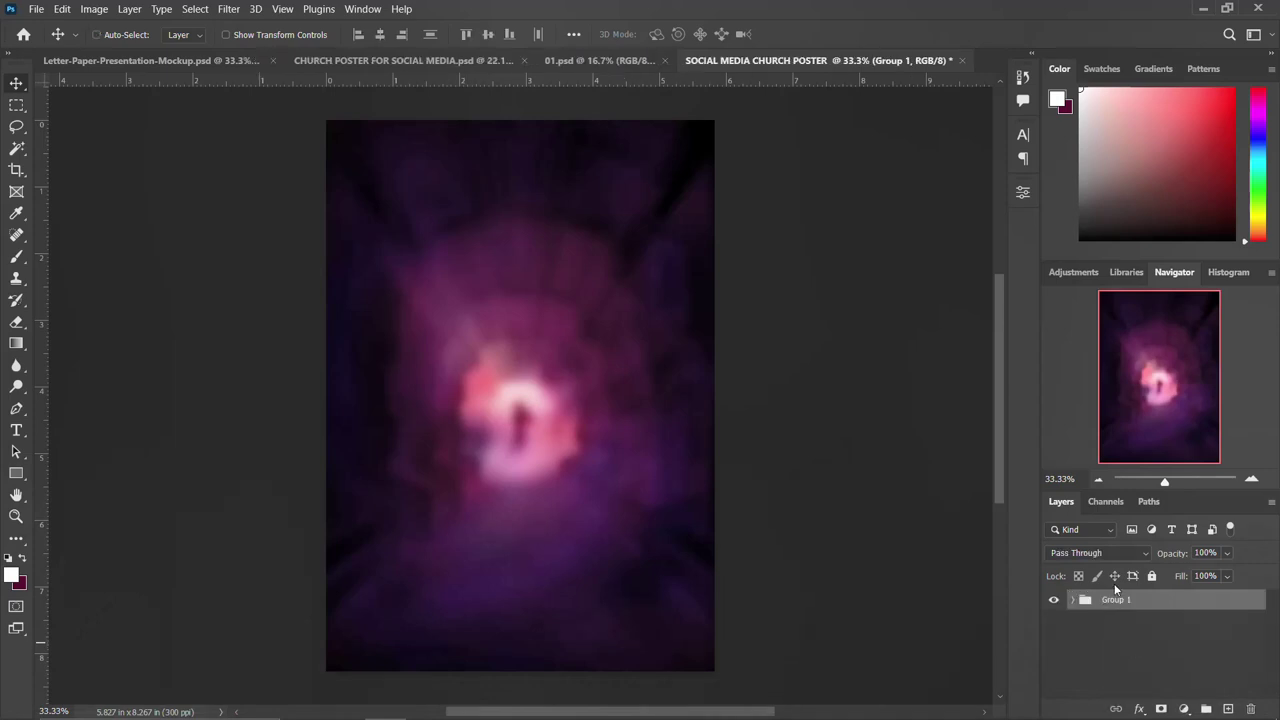
pyautogui.doubleClick(1115, 600)
pyautogui.write('BACKGROUND')
pyautogui.press('Return')
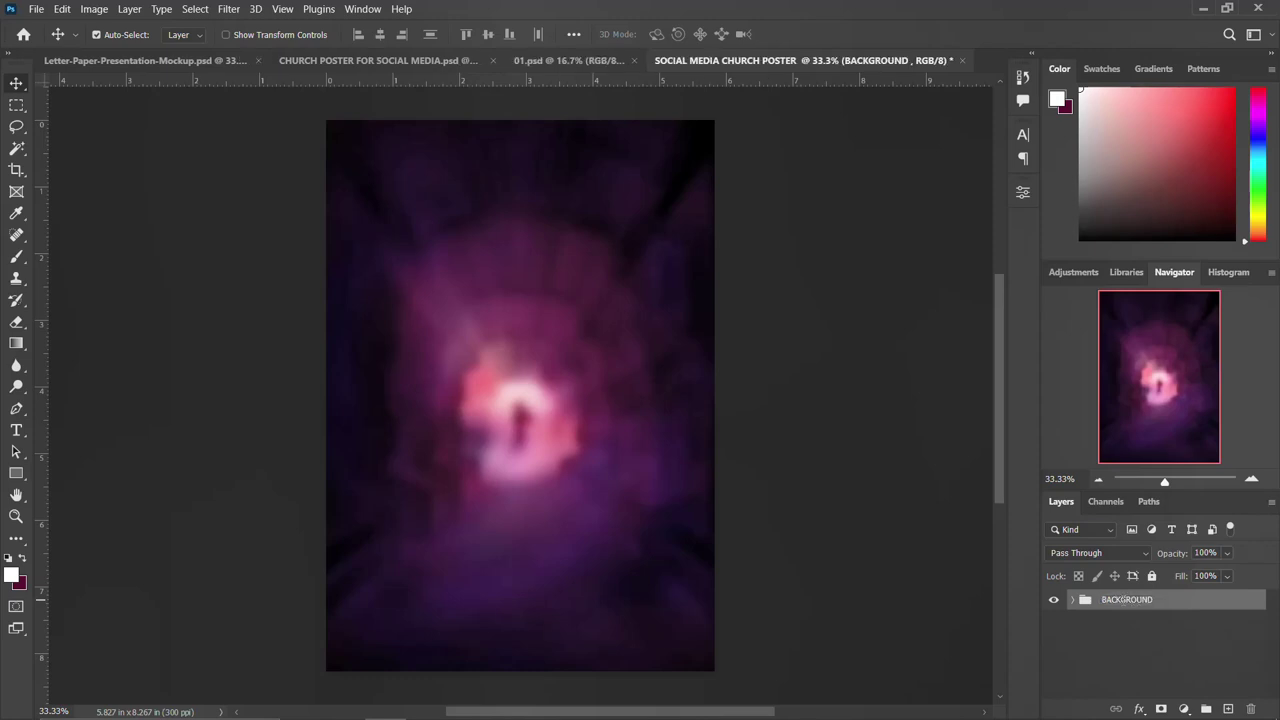
# Step: Place the wooden signboard image on the poster and rasterize its layer
pyautogui.click(340, 703)
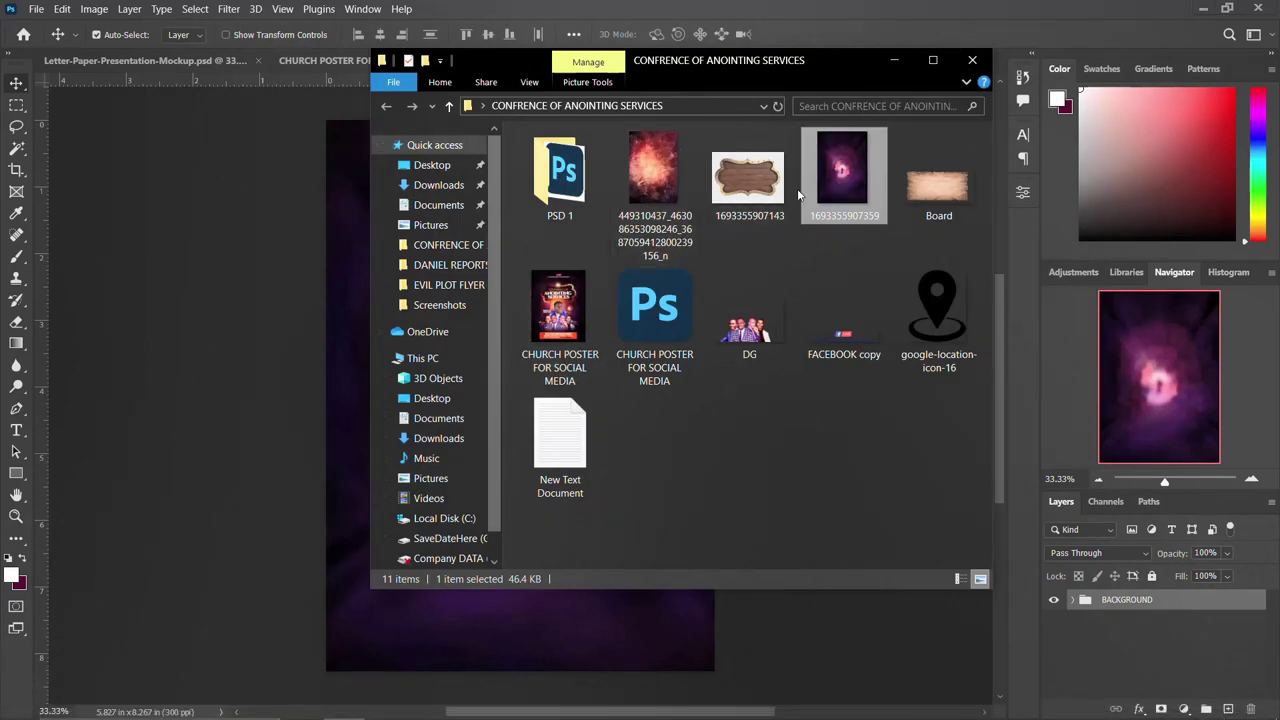
pyautogui.moveTo(768, 196); pyautogui.dragTo(295, 317)
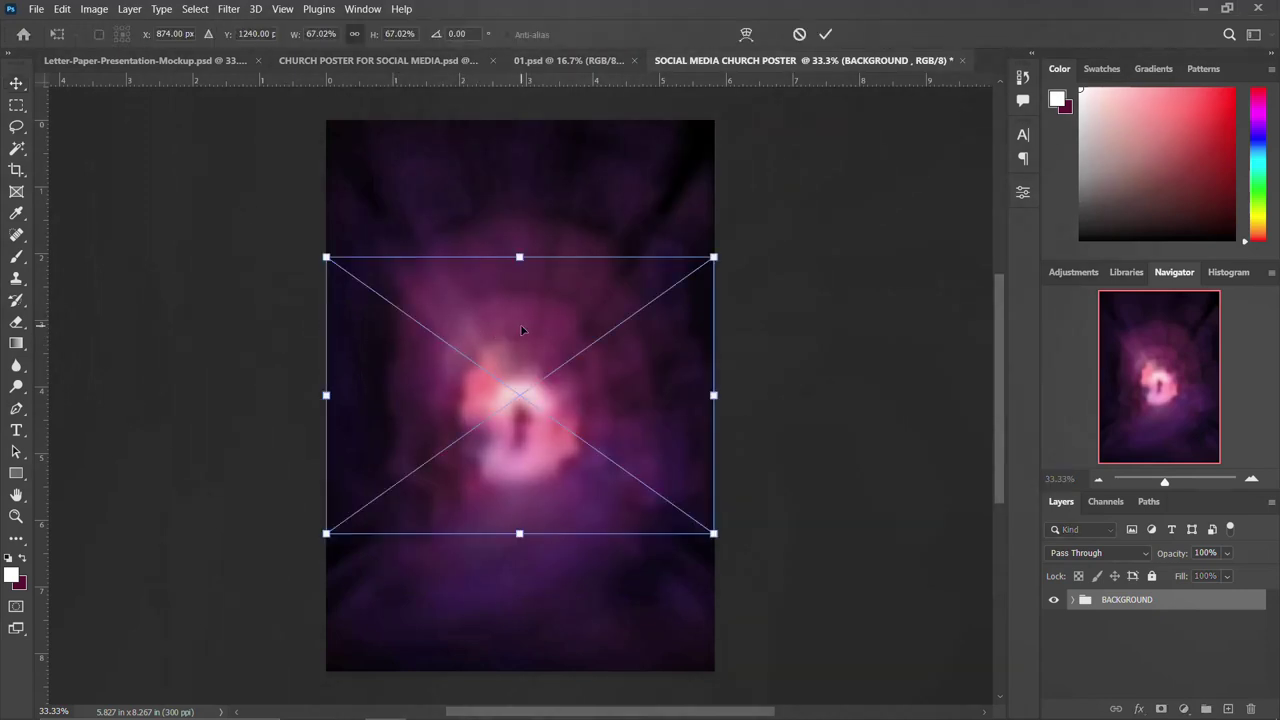
pyautogui.press('Return')
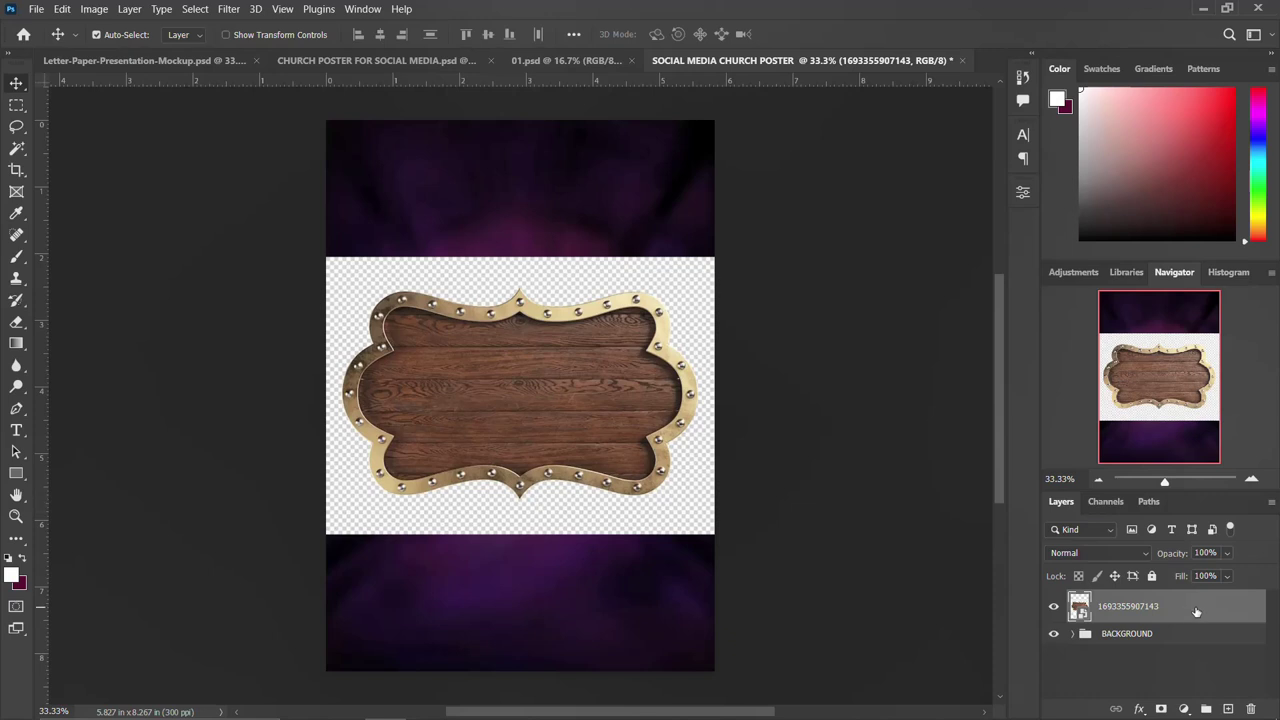
pyautogui.rightClick(1196, 612)
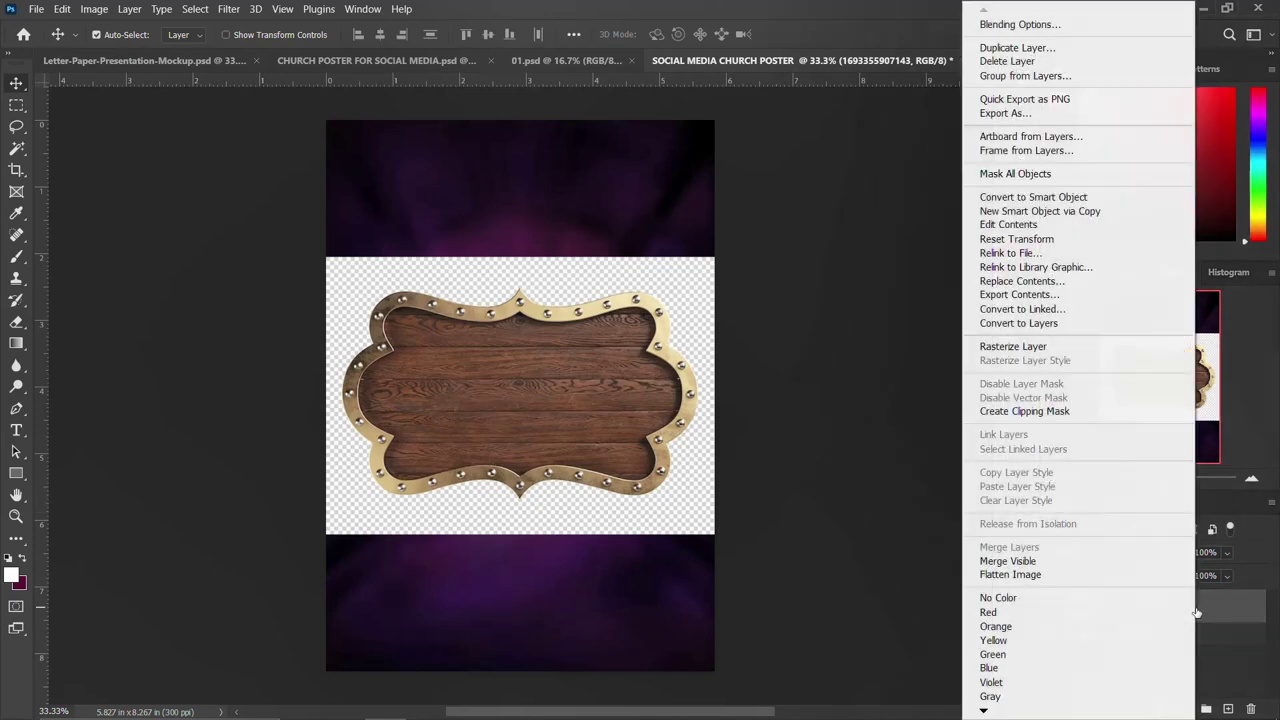
pyautogui.click(1030, 349)
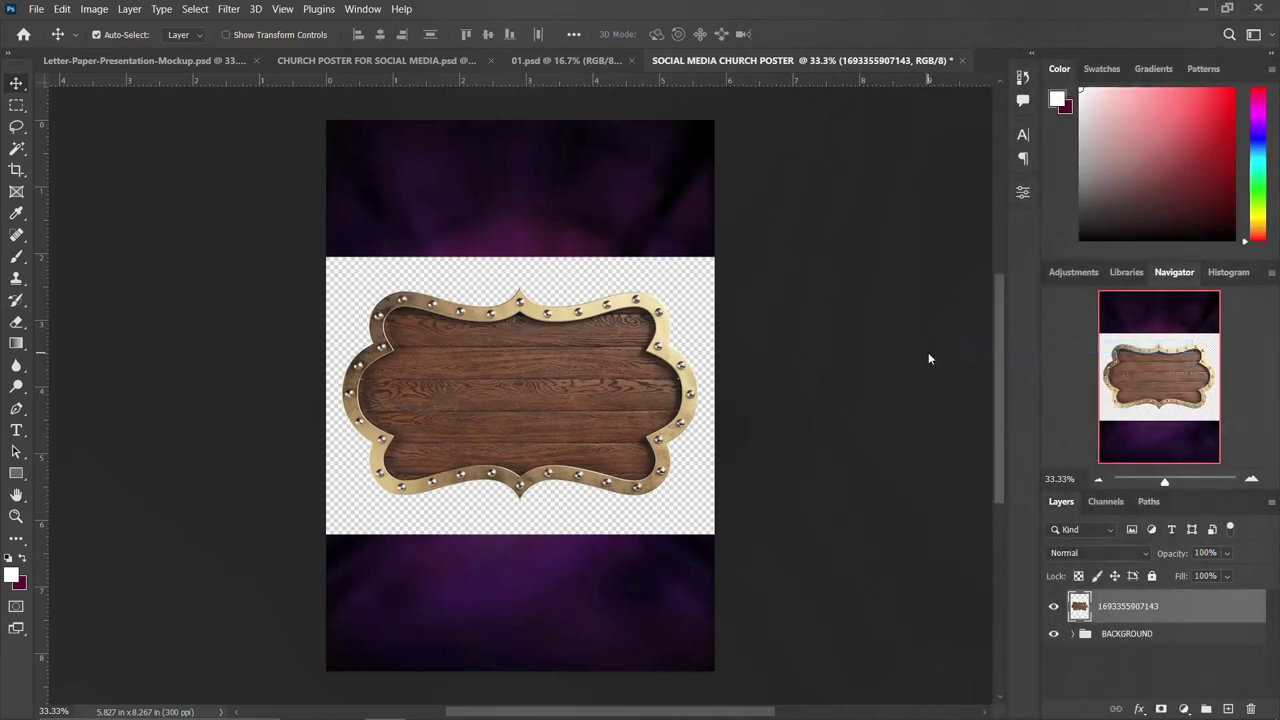
# Step: Select and delete the checkerboard around the sign, then merge the sign layers
pyautogui.click(18, 150)
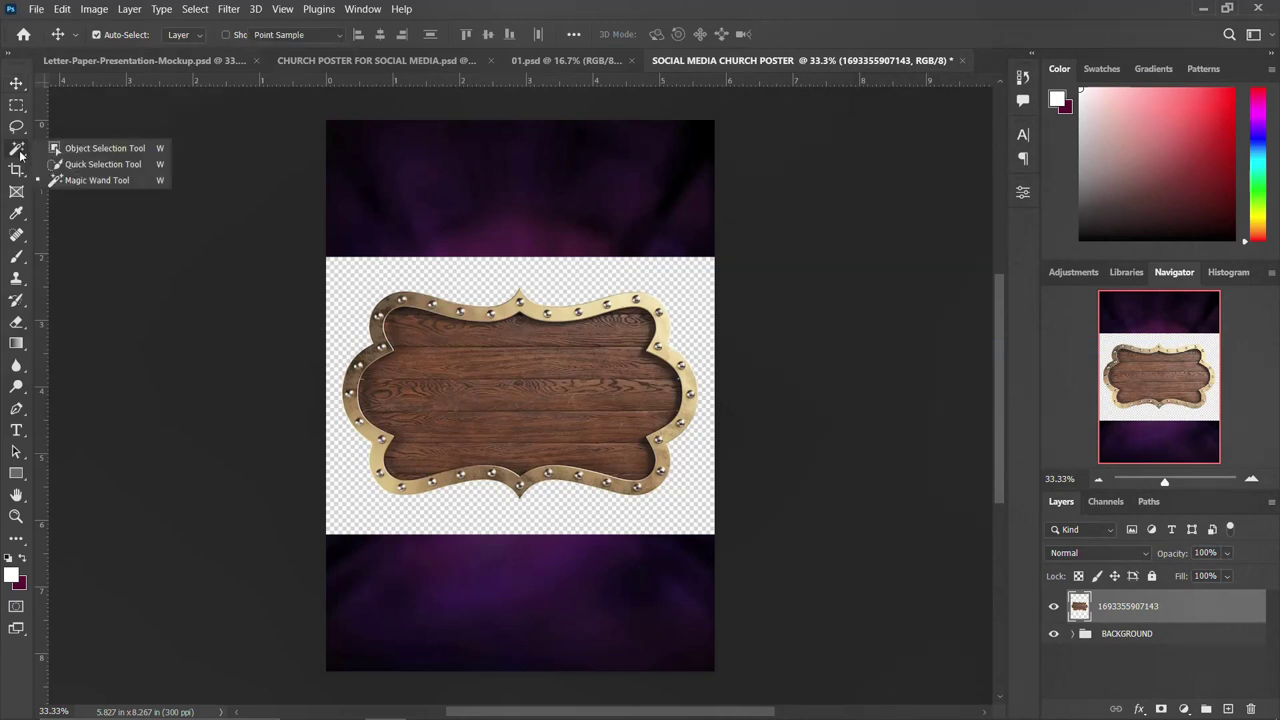
pyautogui.press('Escape')
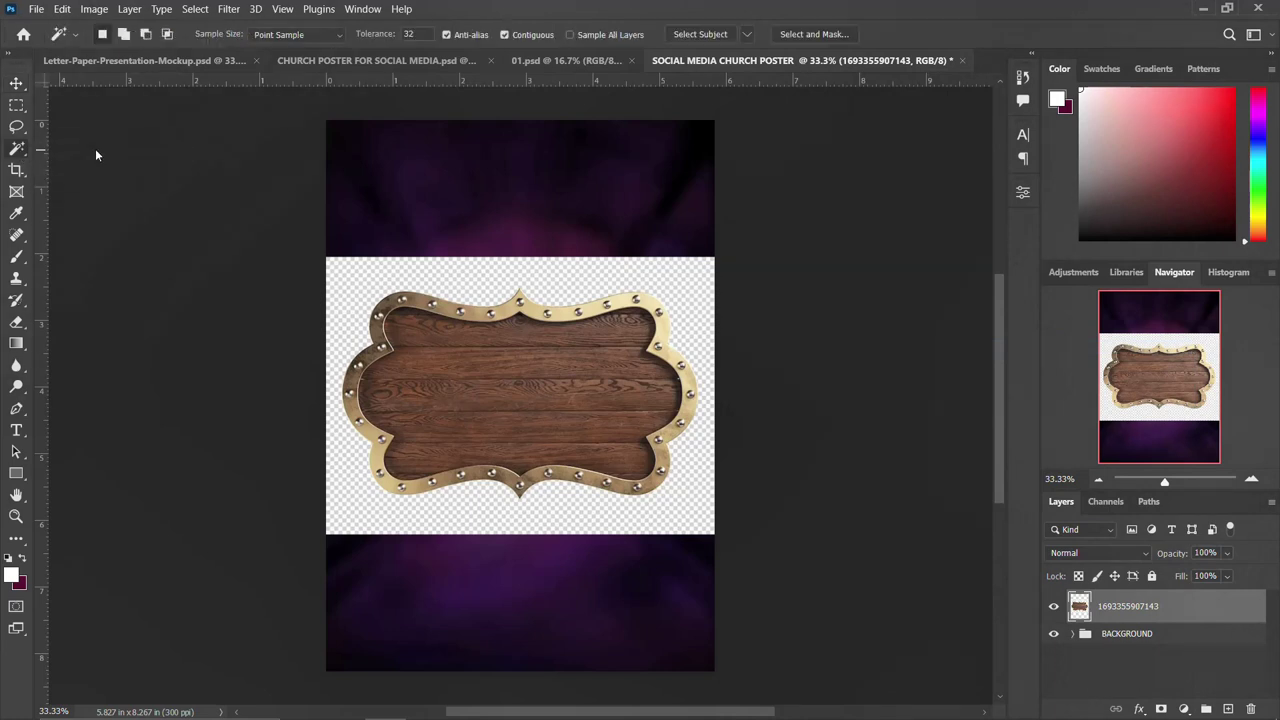
pyautogui.click(17, 150)
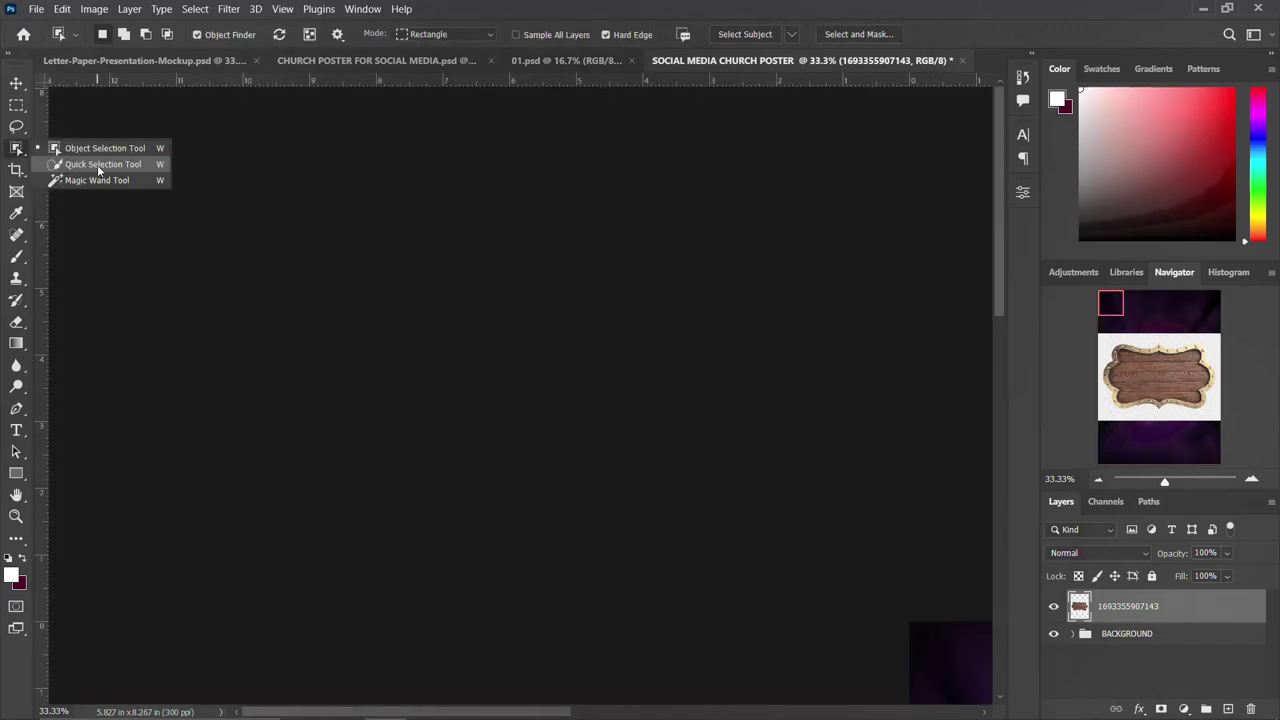
pyautogui.click(60, 160)
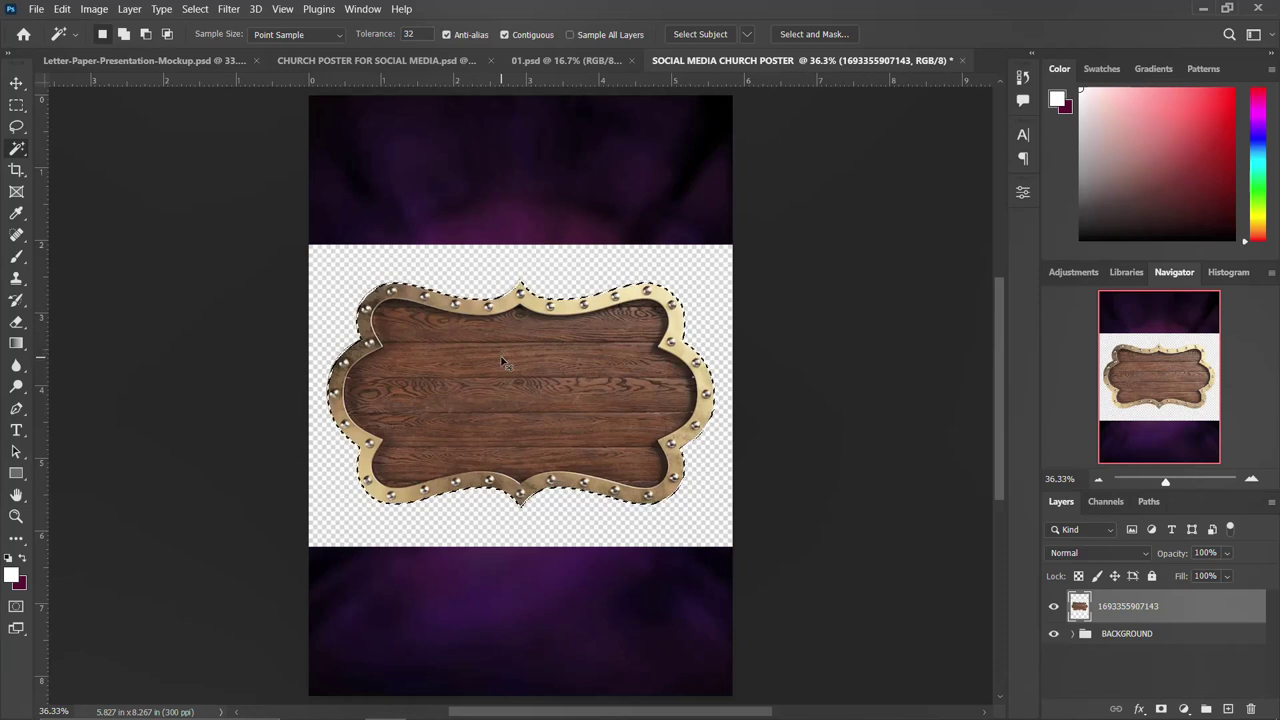
pyautogui.hotkey('ctrl', 'shift', 'alt', 'n')
pyautogui.hotkey('ctrl', 'd')
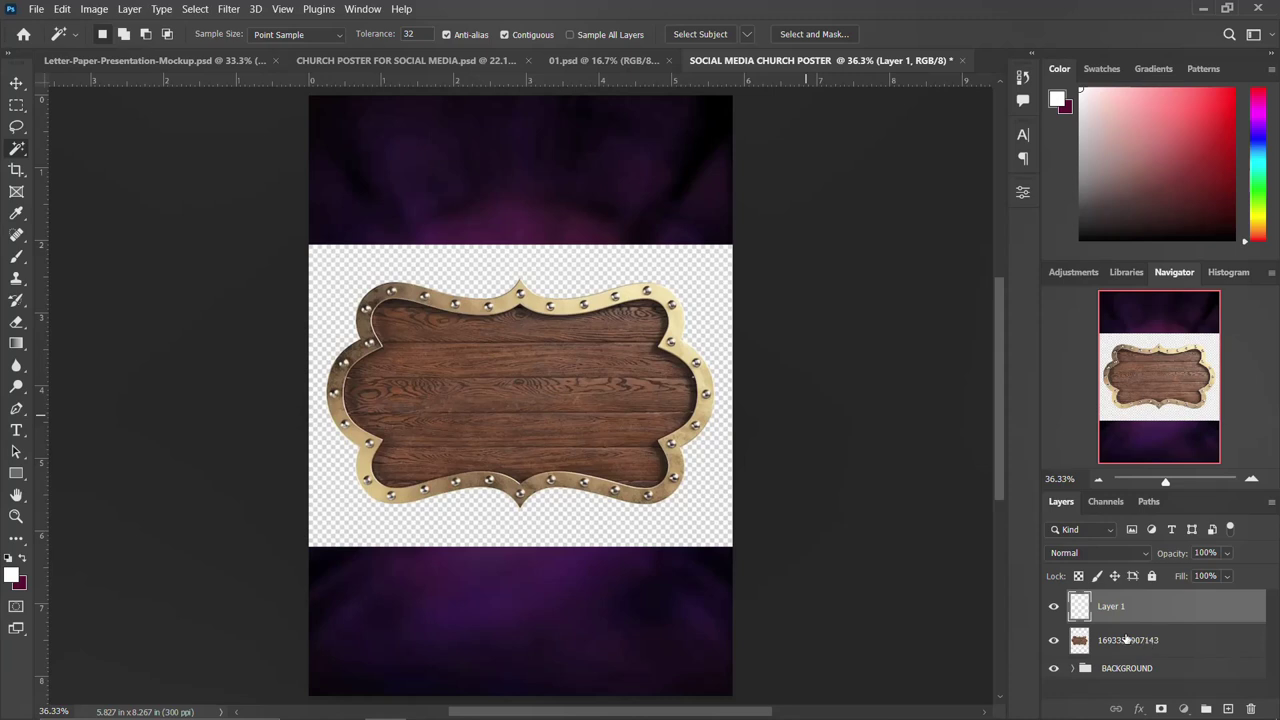
pyautogui.press('Delete')
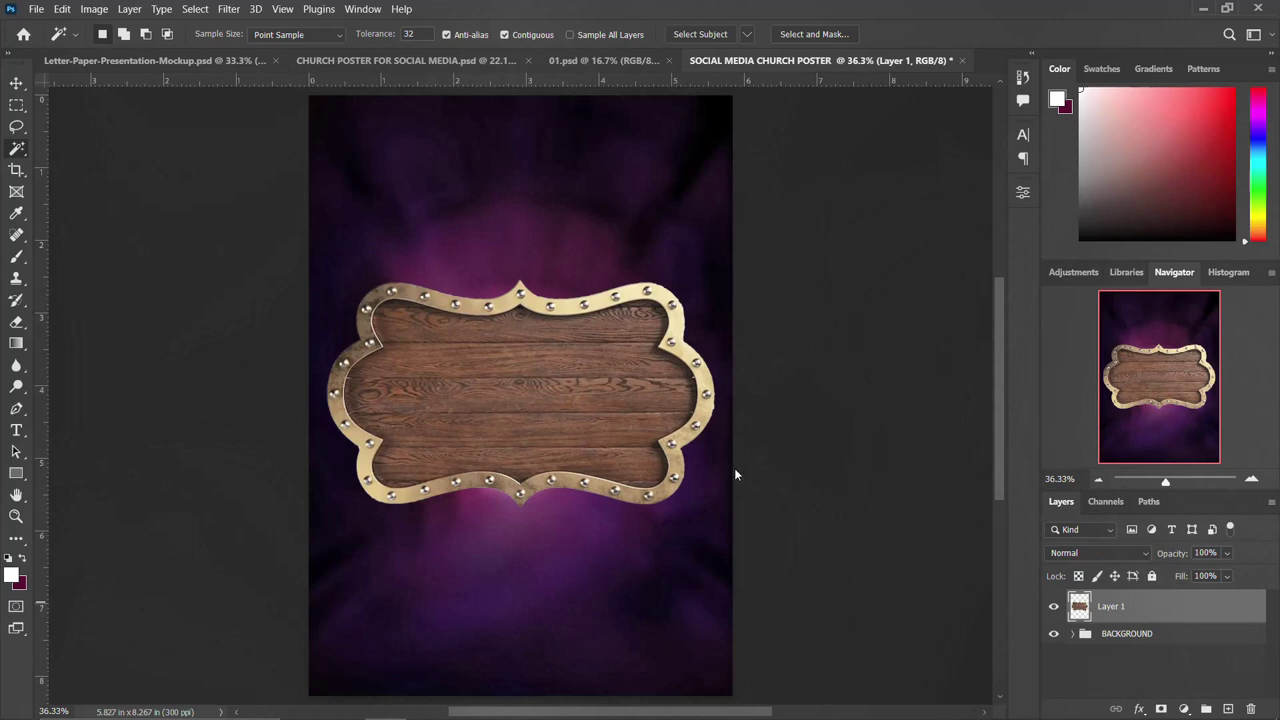
# Step: Scale the sign to about 84% and move it up onto the centre guide
pyautogui.press('v')
pyautogui.press('ctrl')
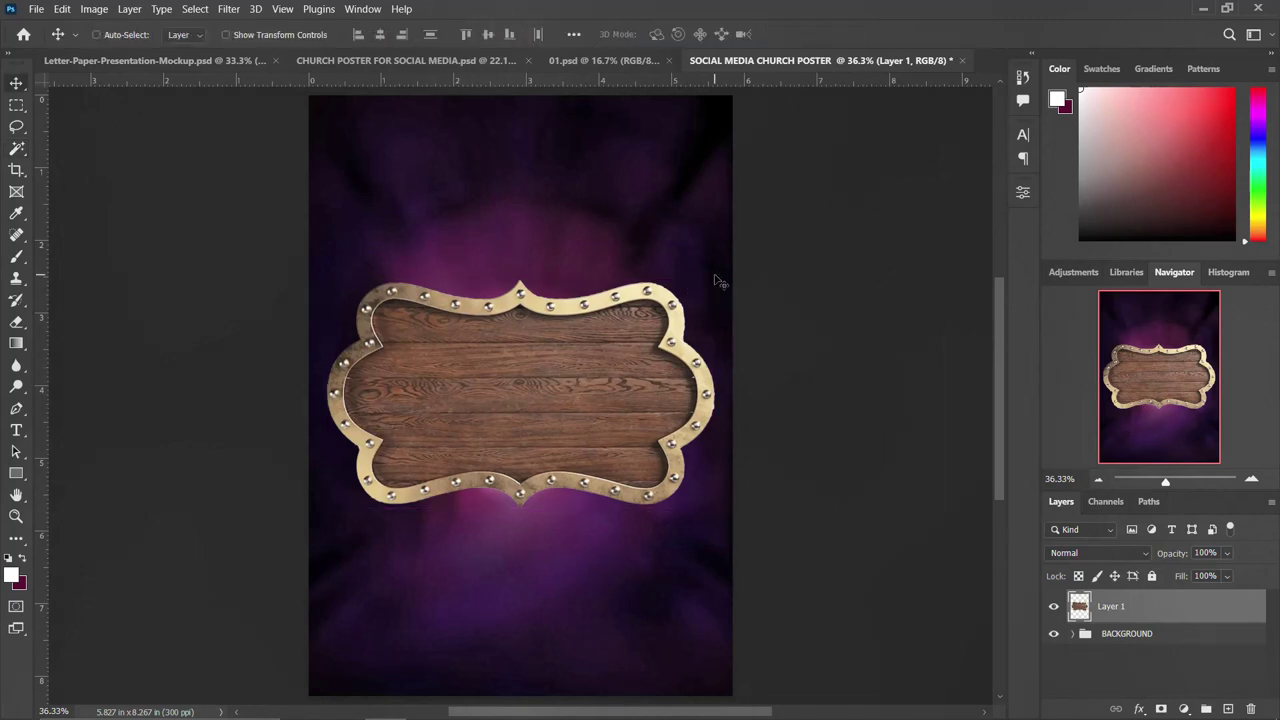
pyautogui.hotkey('ctrl', 't')
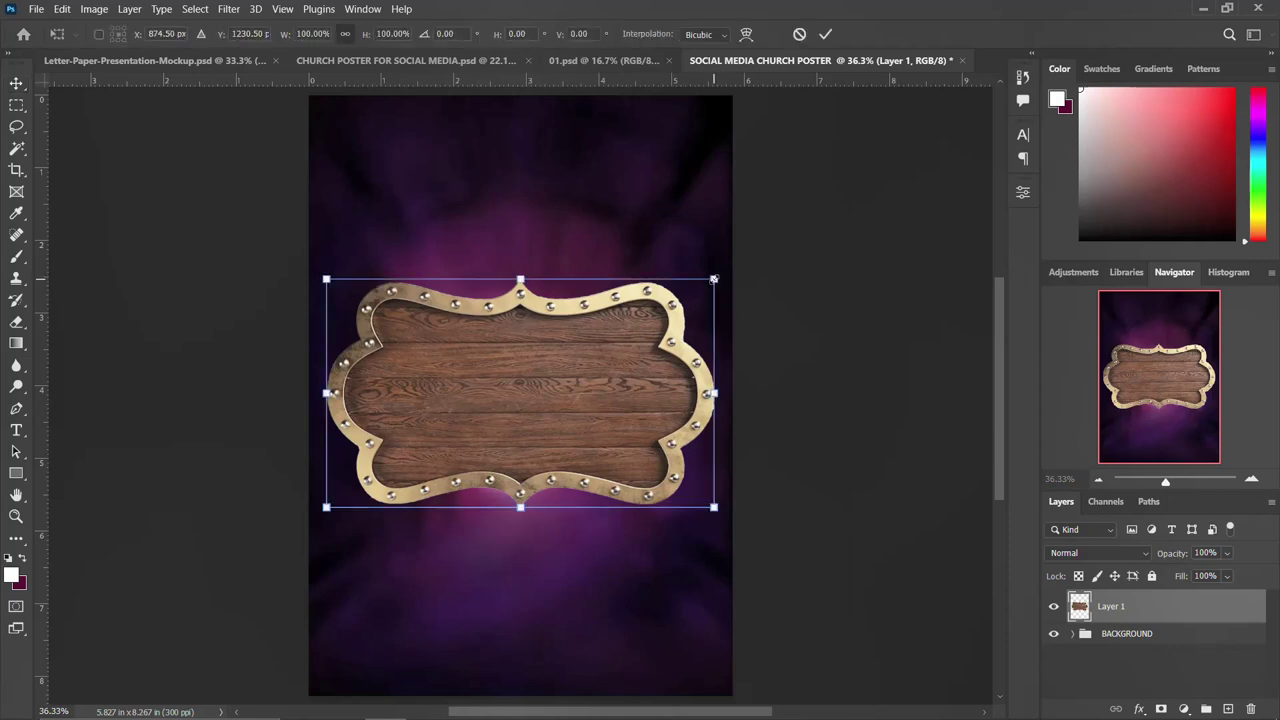
pyautogui.moveTo(713, 279); pyautogui.dragTo(683, 297)
pyautogui.moveTo(531, 351); pyautogui.dragTo(526, 294)
# Step: Apply the sign's new size, then toggle the dark fill, Layer 3 and top glow to compare
pyautogui.press('Return')
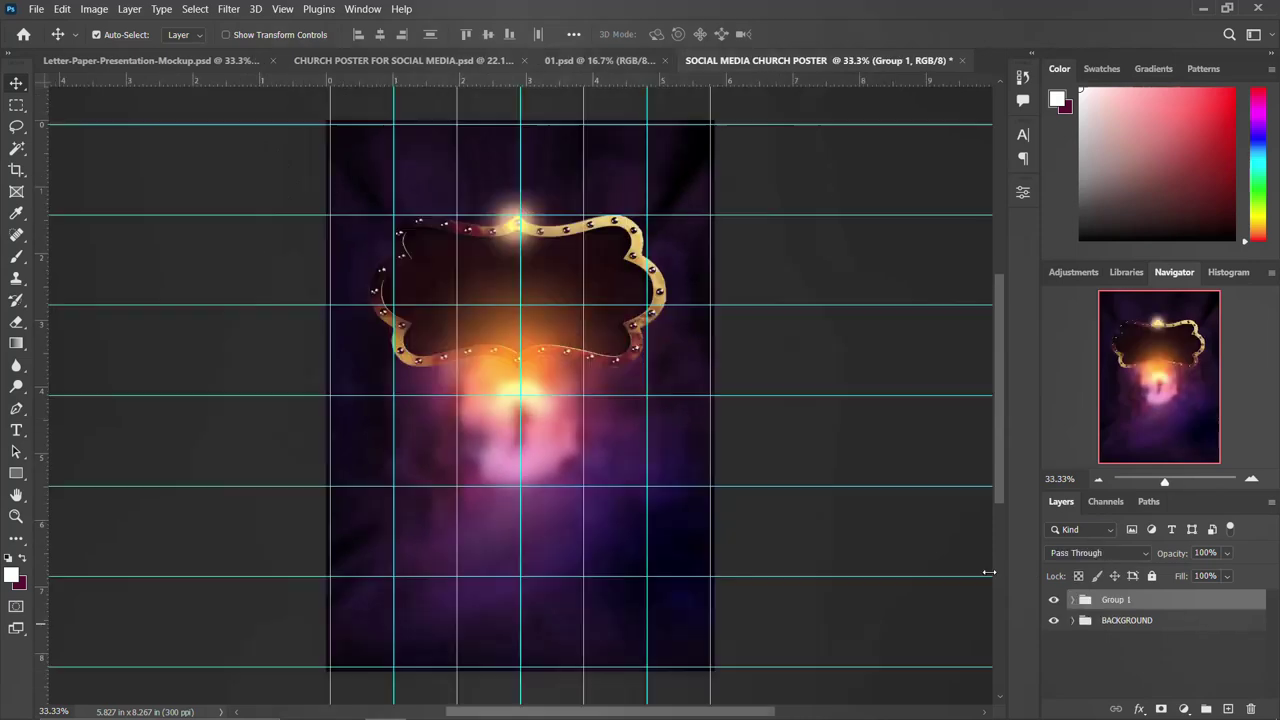
pyautogui.click(636, 294)
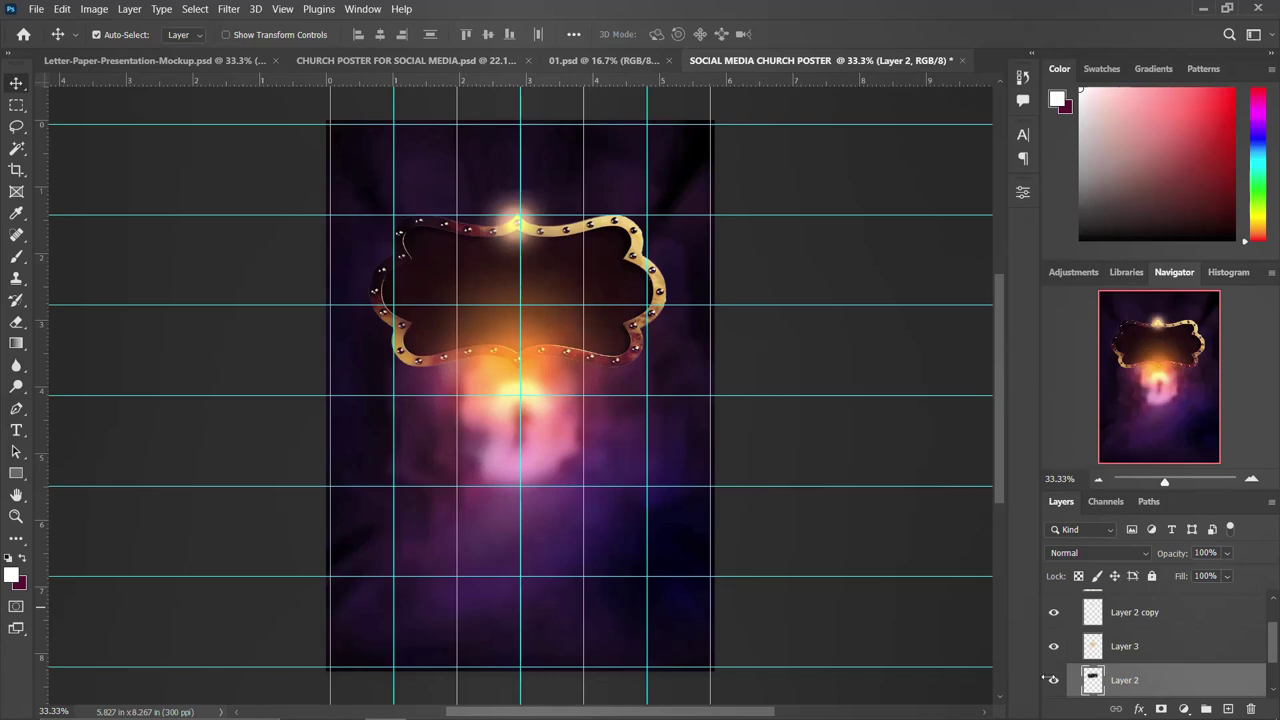
pyautogui.click(1053, 680)
pyautogui.click(1054, 680)
pyautogui.click(1053, 645)
pyautogui.click(1053, 645)
pyautogui.click(1054, 611)
pyautogui.scroll(1, 1054, 625)
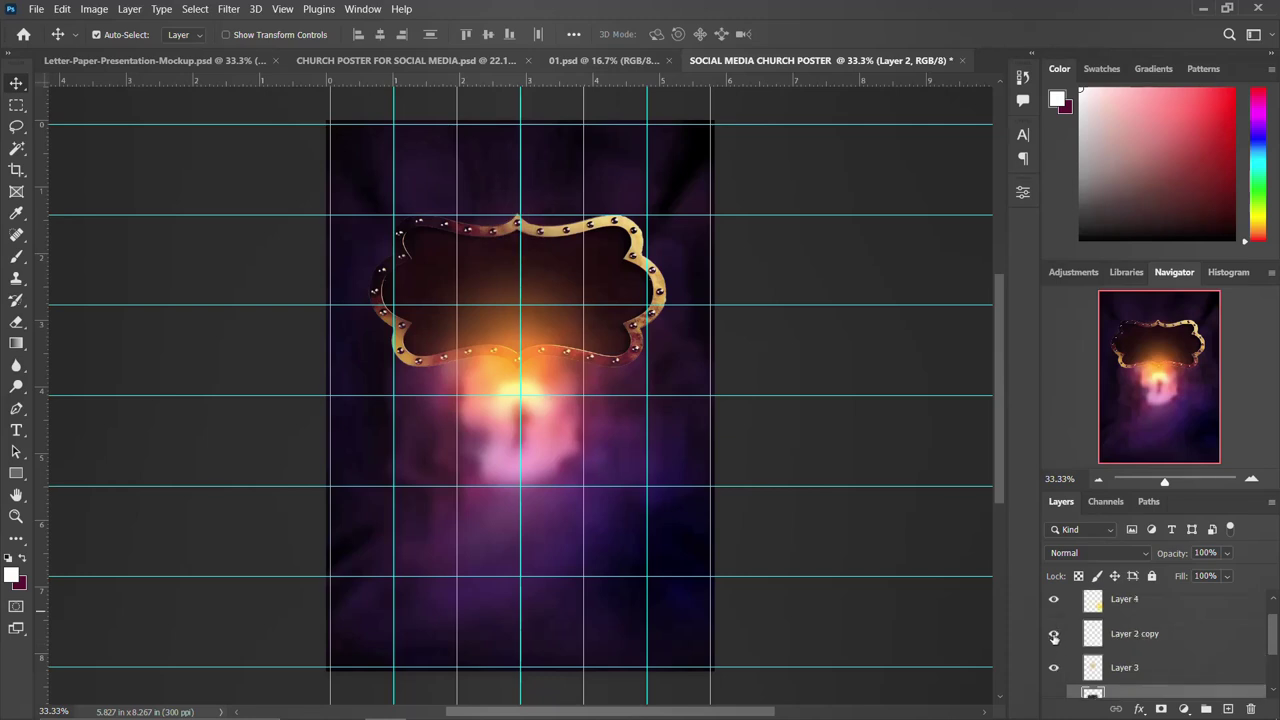
pyautogui.click(1054, 636)
# Step: Toggle Layer 4, the gold frame, Layer 2 and the inner orange glow, leaving all visible
pyautogui.click(1055, 600)
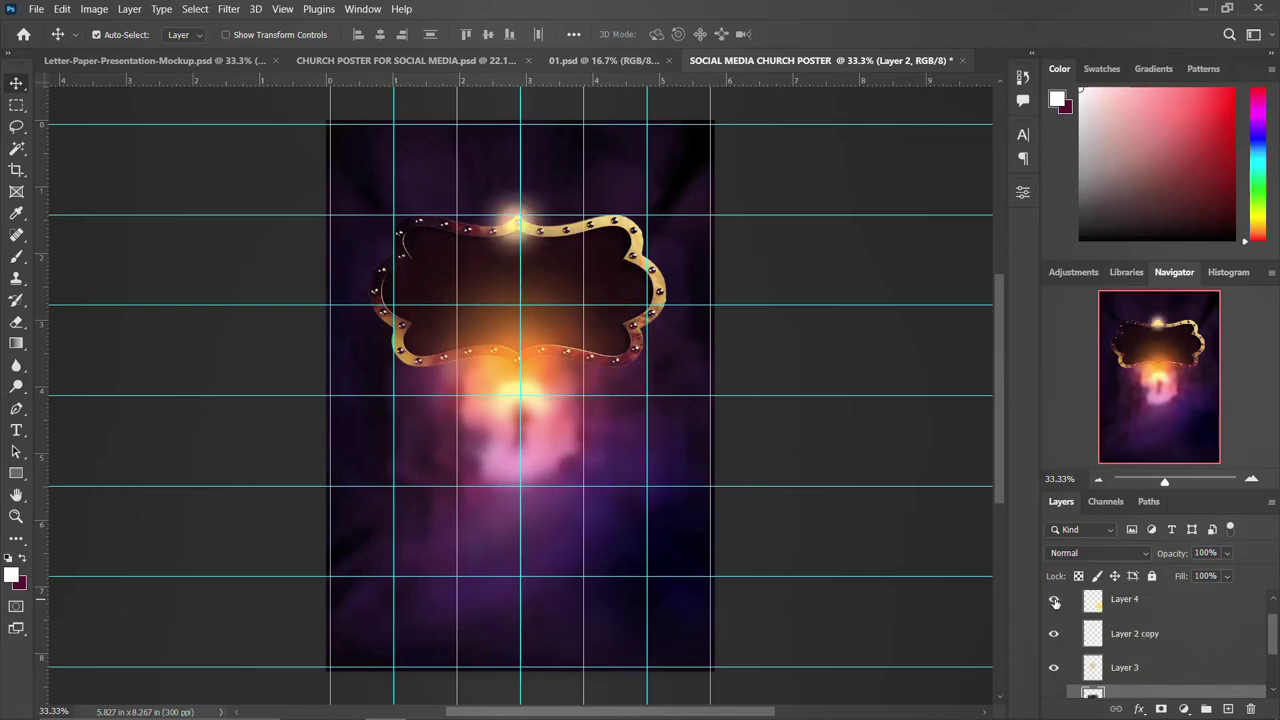
pyautogui.scroll(-2, 1056, 630)
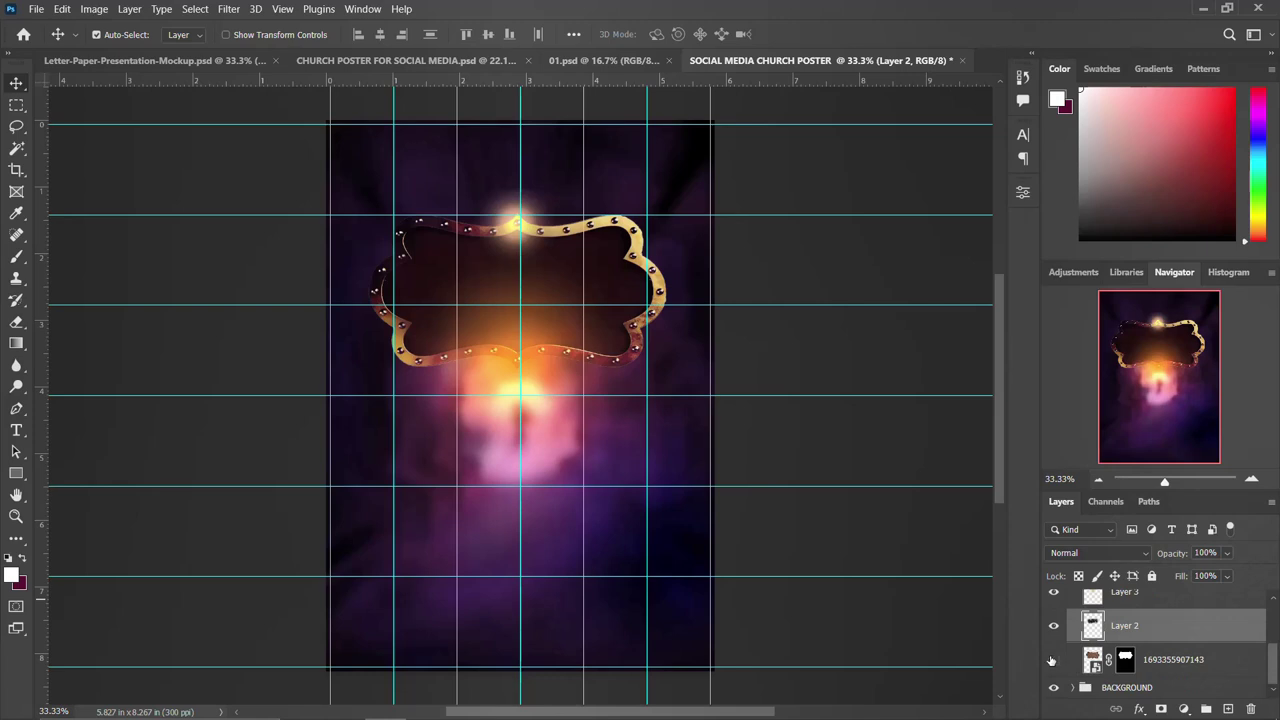
pyautogui.click(1052, 660)
pyautogui.click(1052, 660)
pyautogui.click(1144, 657)
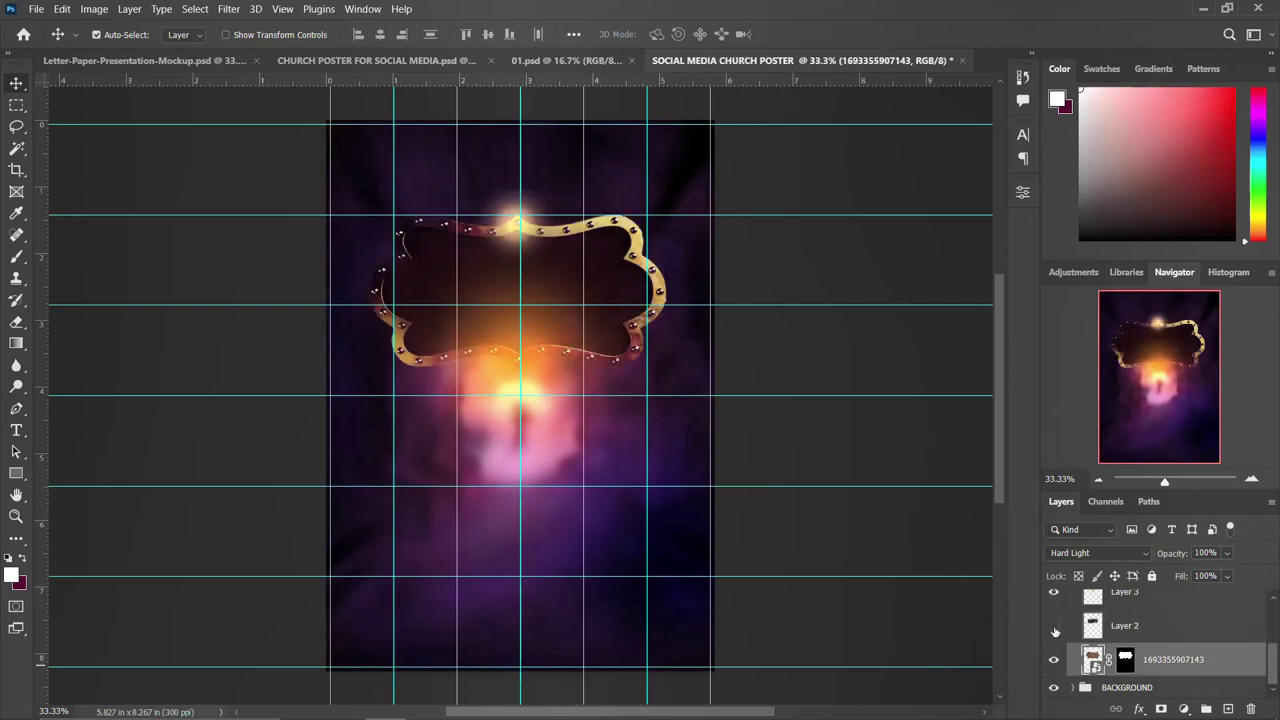
pyautogui.click(1053, 627)
pyautogui.click(1054, 628)
pyautogui.click(1054, 628)
pyautogui.click(1053, 592)
pyautogui.scroll(1, 1050, 620)
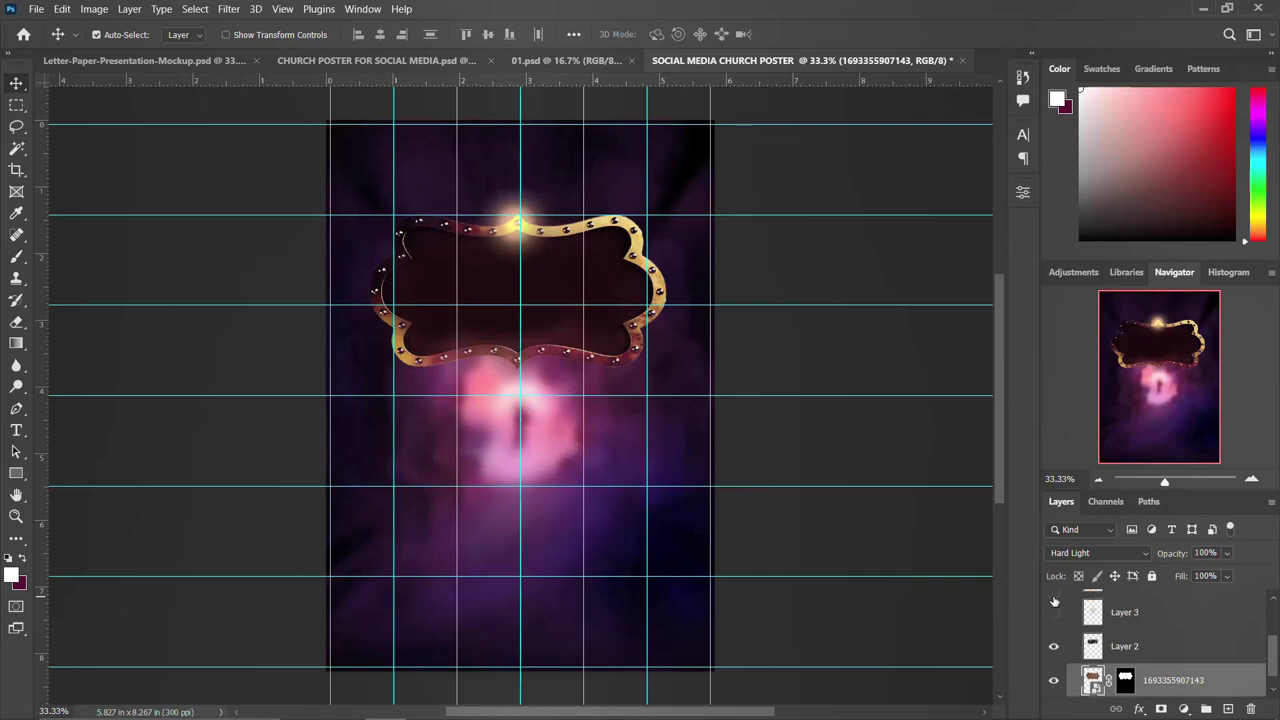
pyautogui.click(1052, 614)
# Step: Collapse Group 1 and rename it SHIELD
pyautogui.scroll(3, 1100, 640)
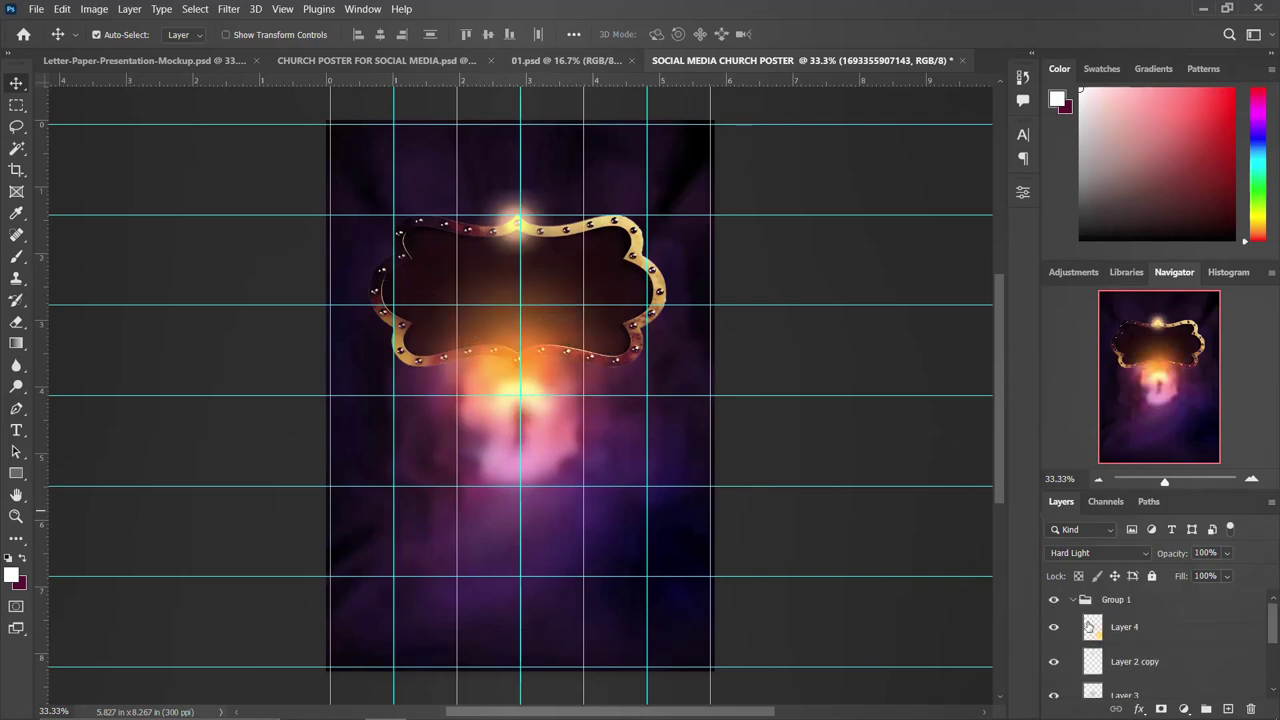
pyautogui.click(1073, 600)
pyautogui.doubleClick(1107, 601)
pyautogui.write('Sh')
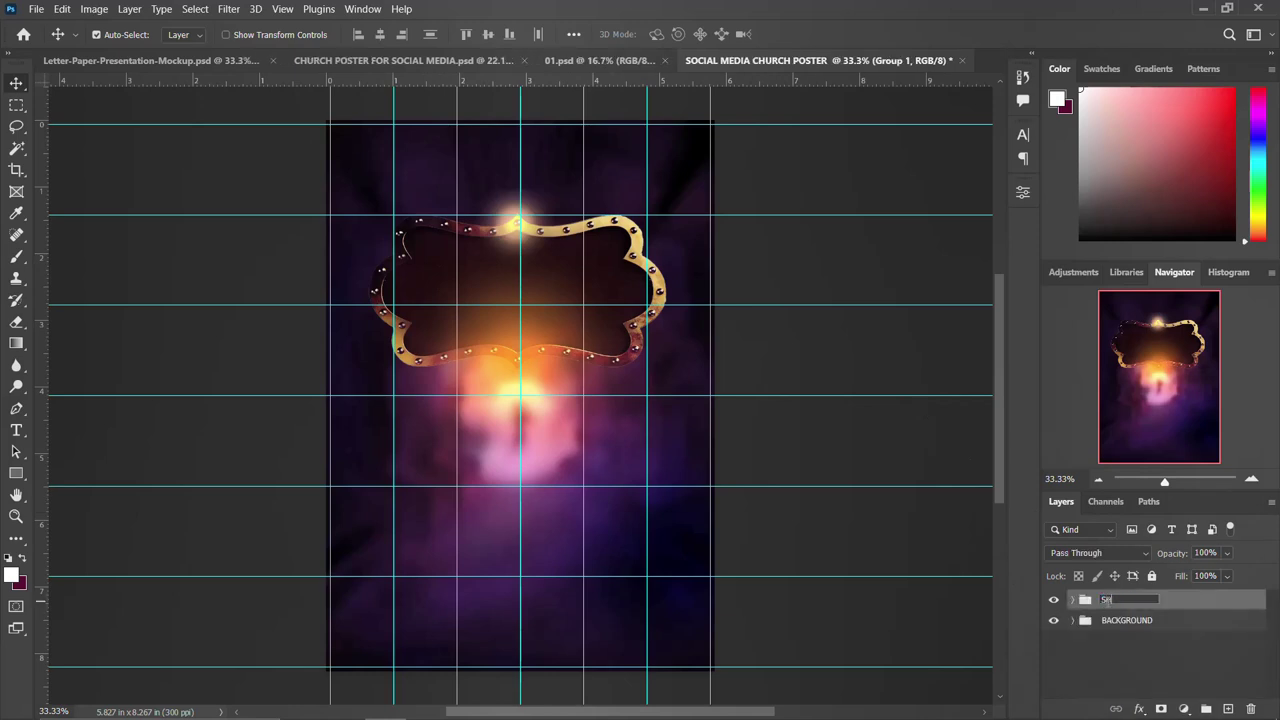
pyautogui.write('IELD')
pyautogui.press('Return')
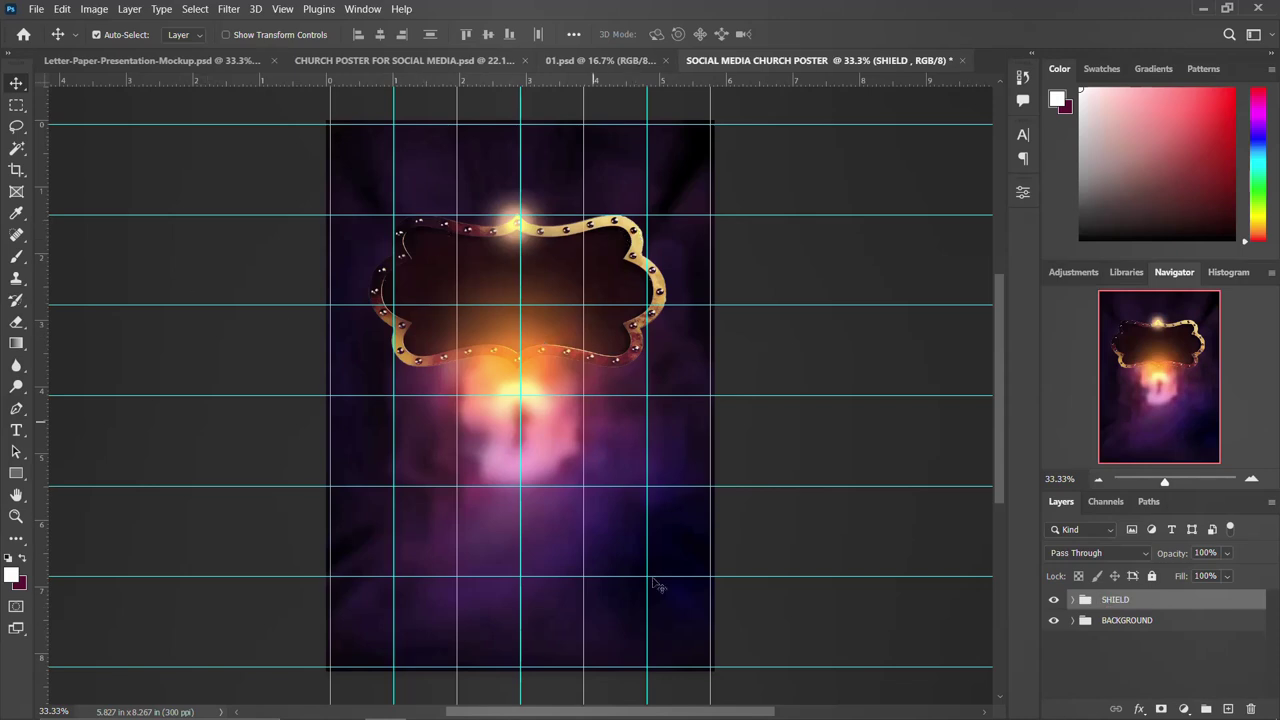
# Step: Copy the line 'confrences of' from the poster notes
pyautogui.moveTo(487, 707)
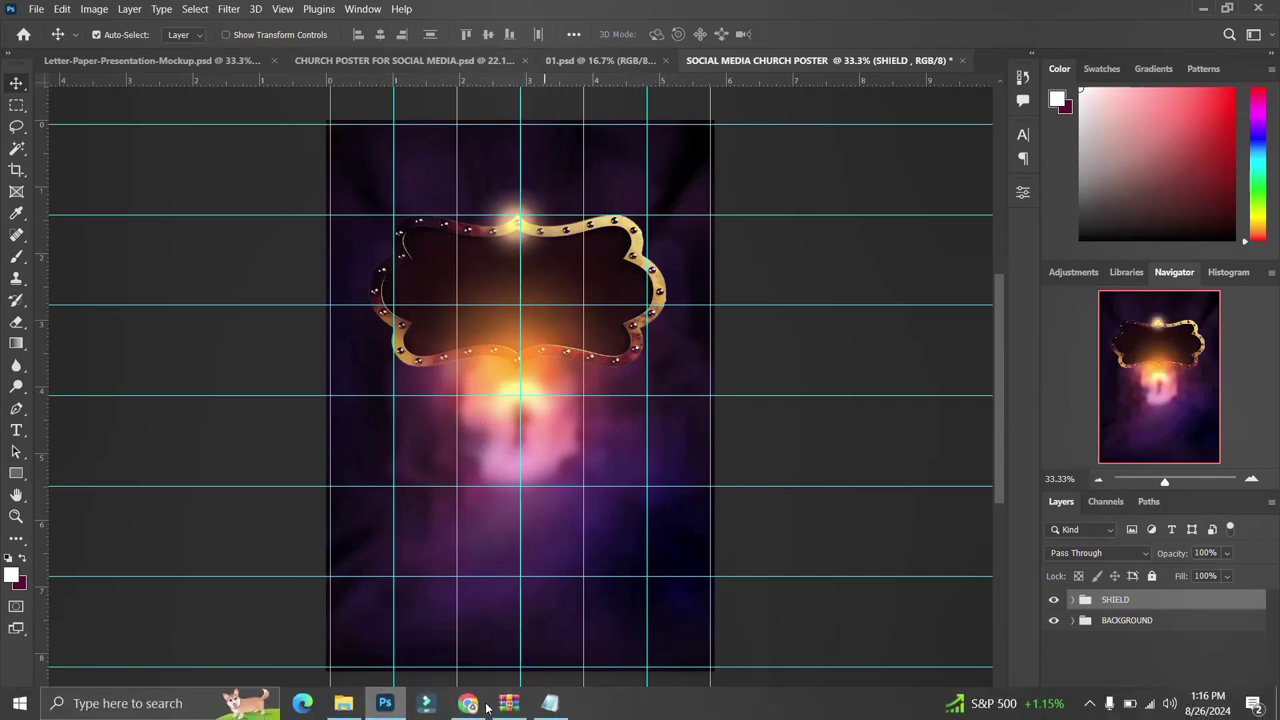
pyautogui.click(550, 703)
pyautogui.moveTo(845, 264); pyautogui.dragTo(746, 265)
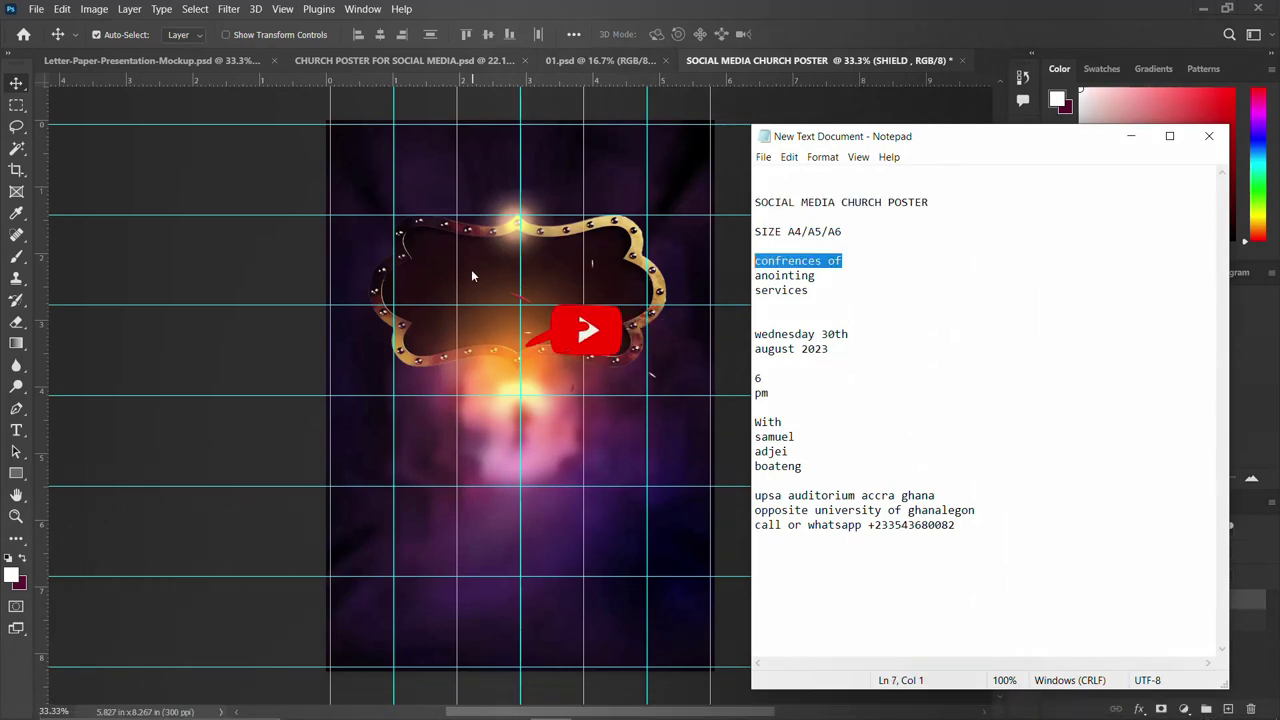
pyautogui.click(526, 106)
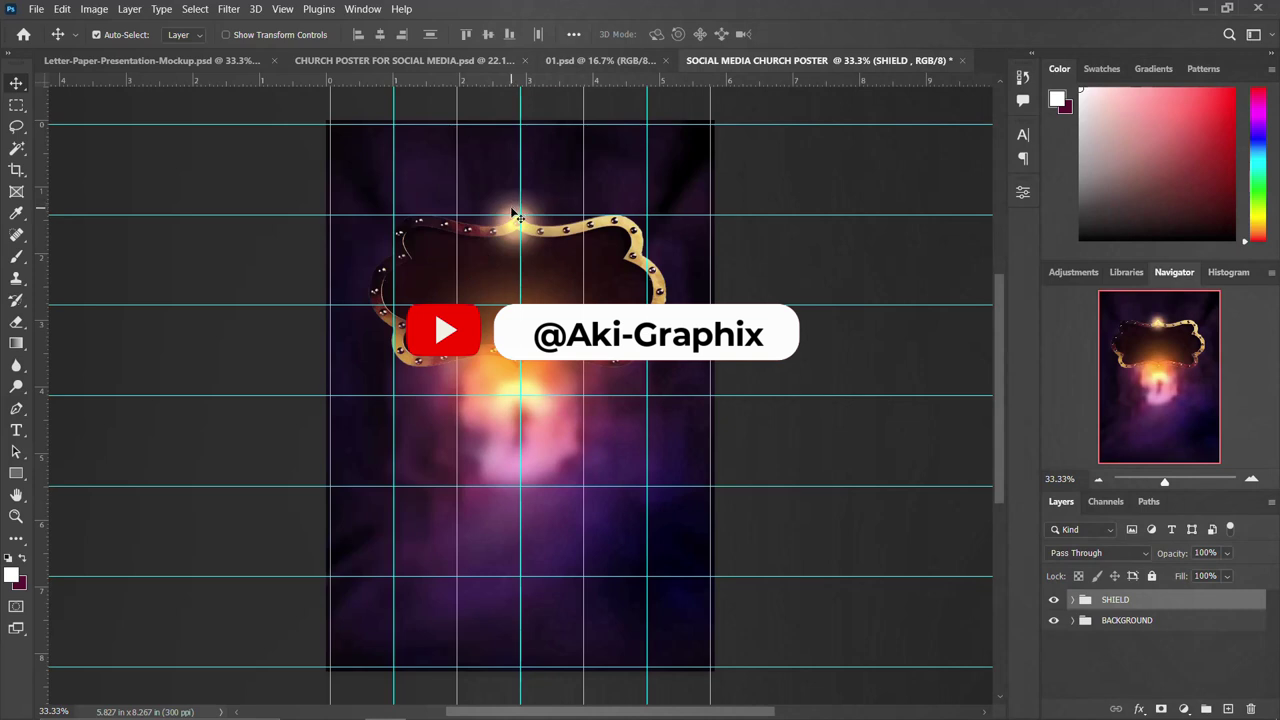
# Step: Add 'confrences of' as a text layer near the top of the poster
pyautogui.click(17, 431)
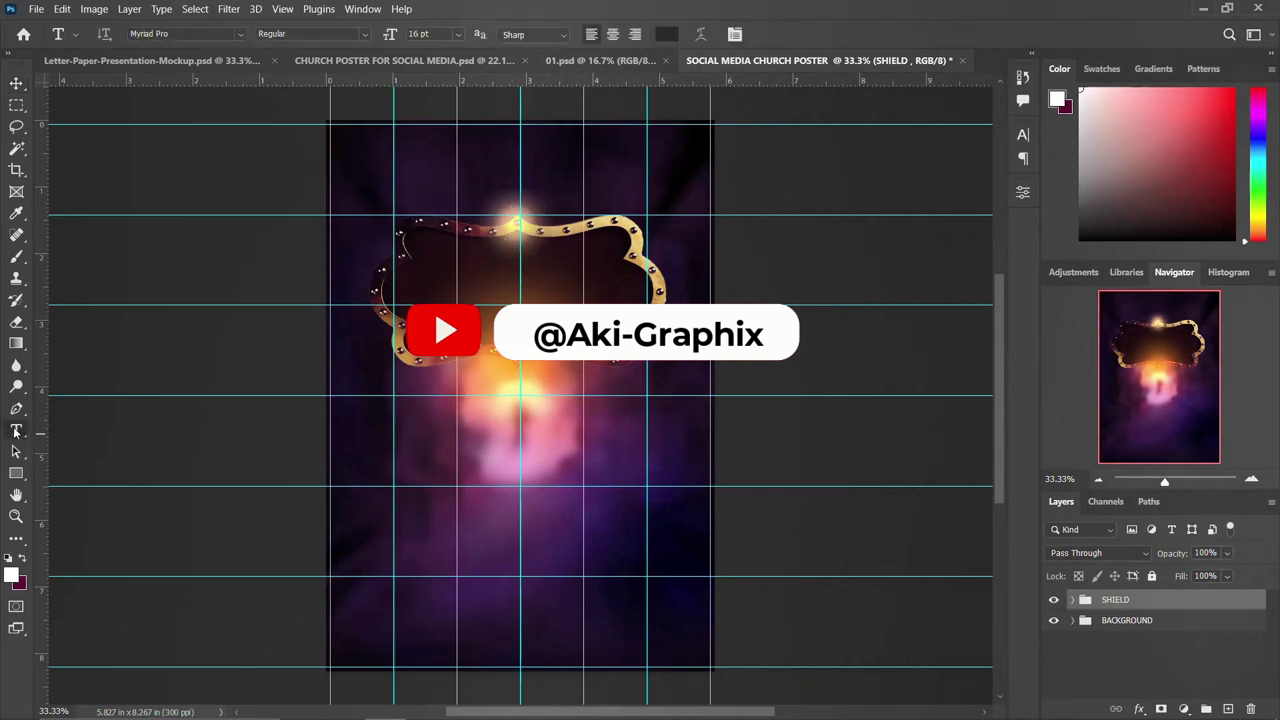
pyautogui.click(533, 167)
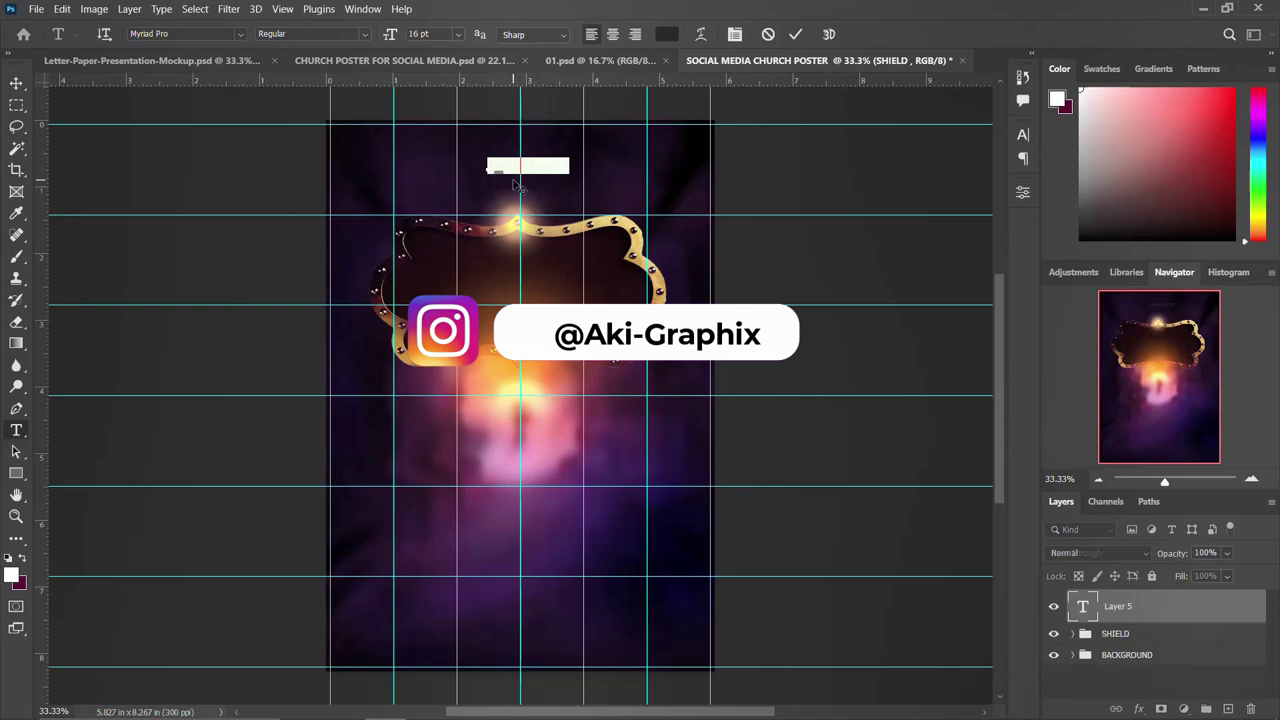
pyautogui.click(514, 184)
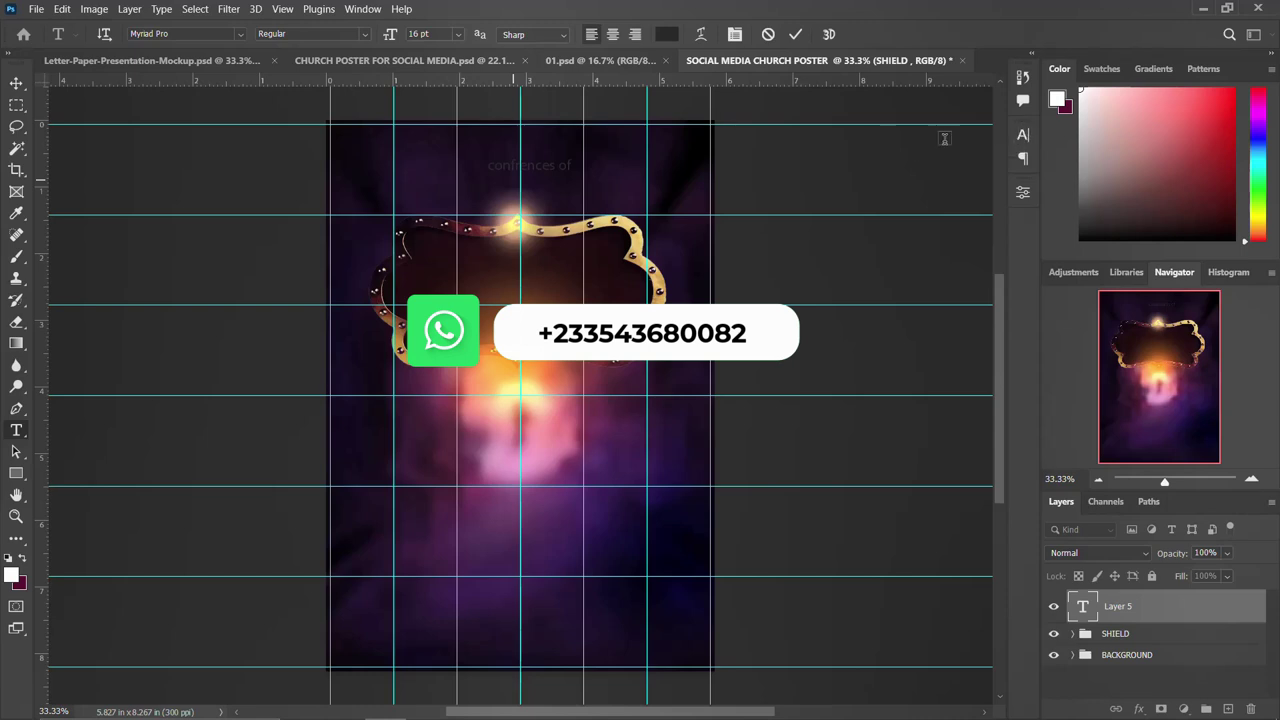
pyautogui.hotkey('ctrl', 'Return')
pyautogui.click(1022, 134)
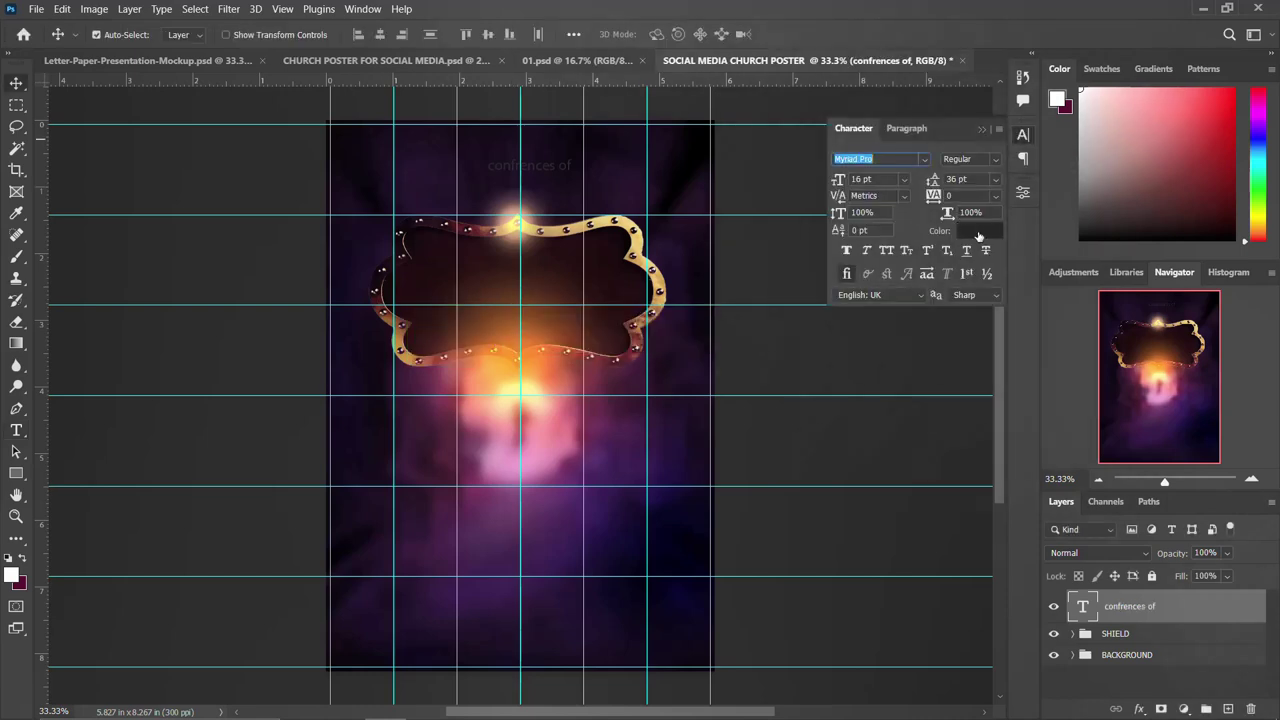
# Step: Make the text white and all capitals, and move it into the sign's centre
pyautogui.click(980, 240)
pyautogui.write('ffffff')
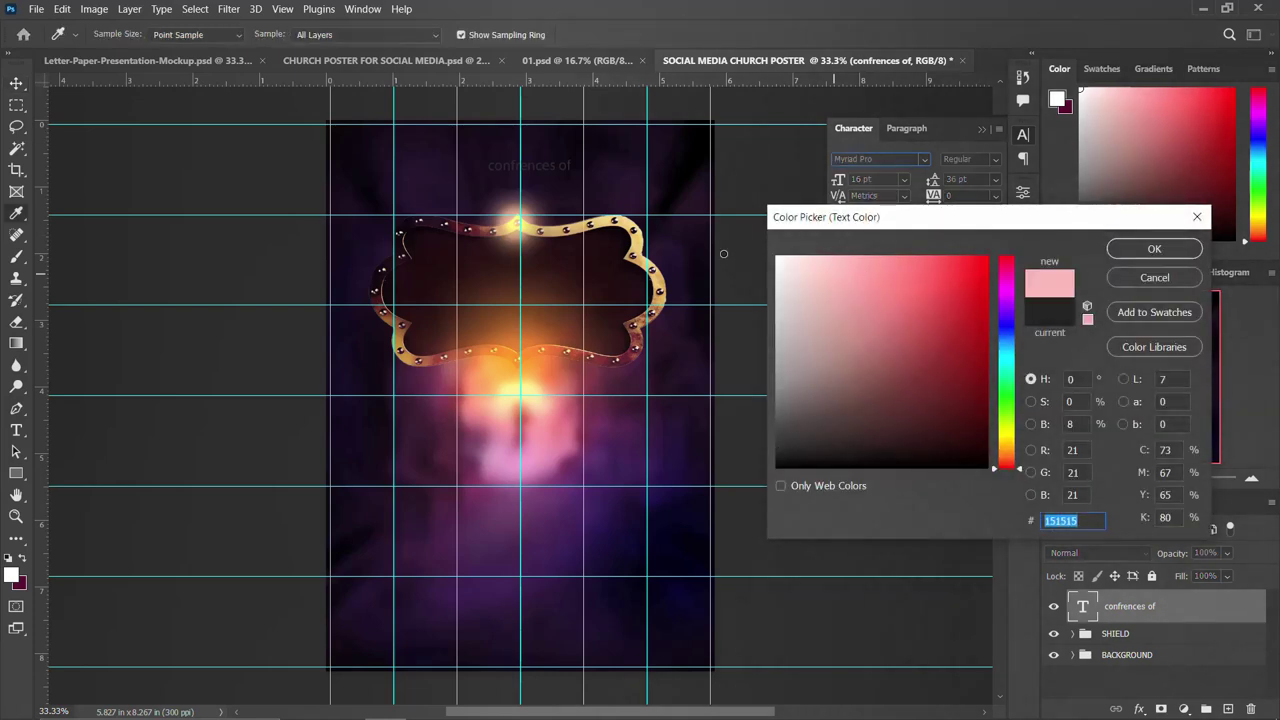
pyautogui.click(1150, 249)
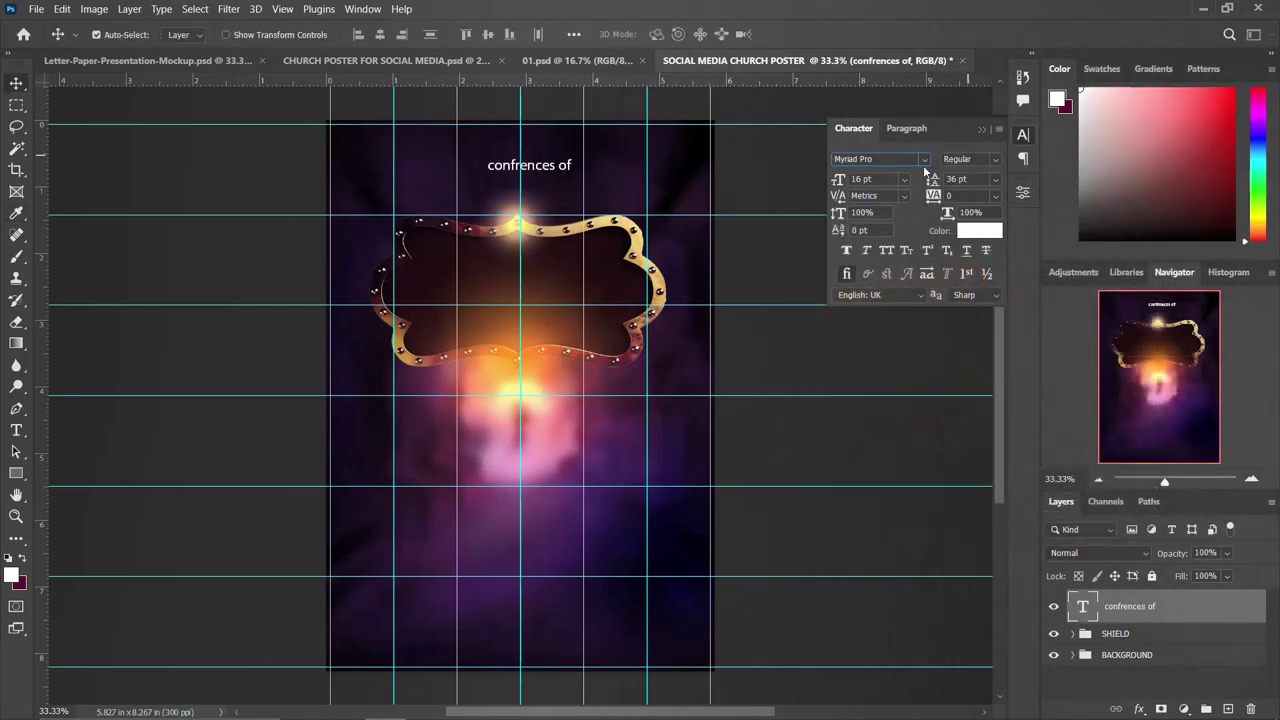
pyautogui.click(888, 250)
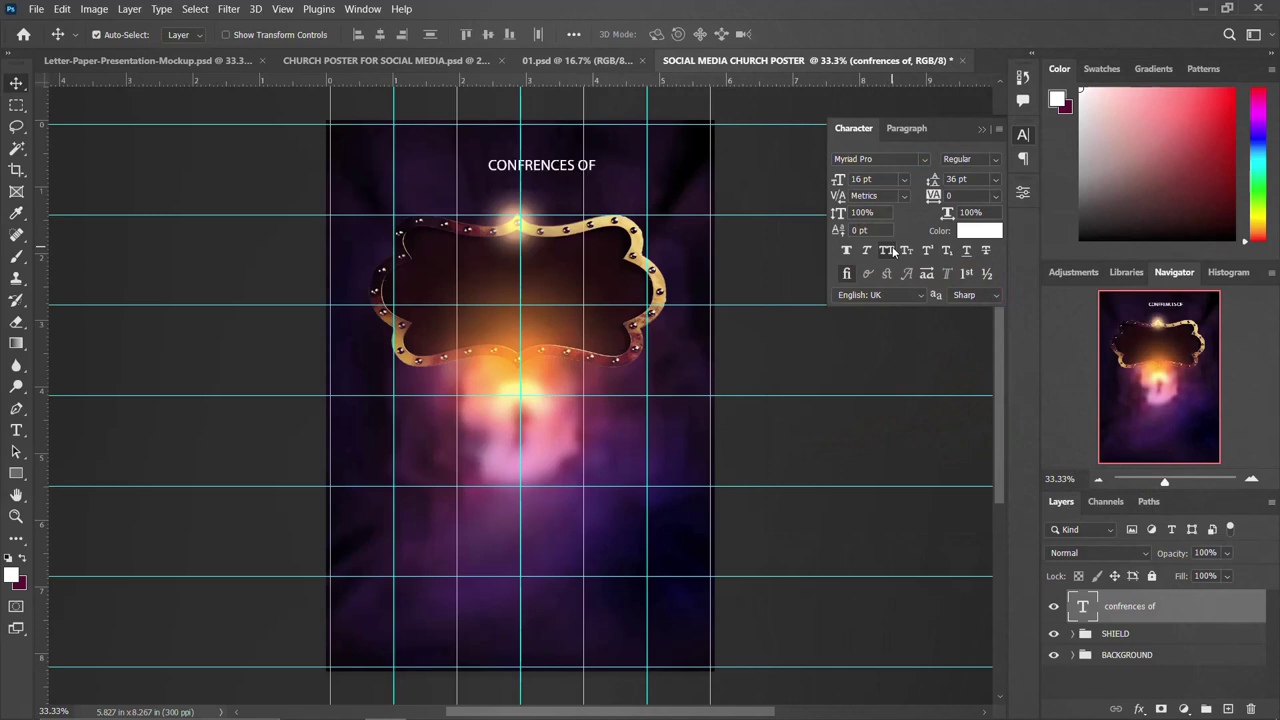
pyautogui.click(1023, 134)
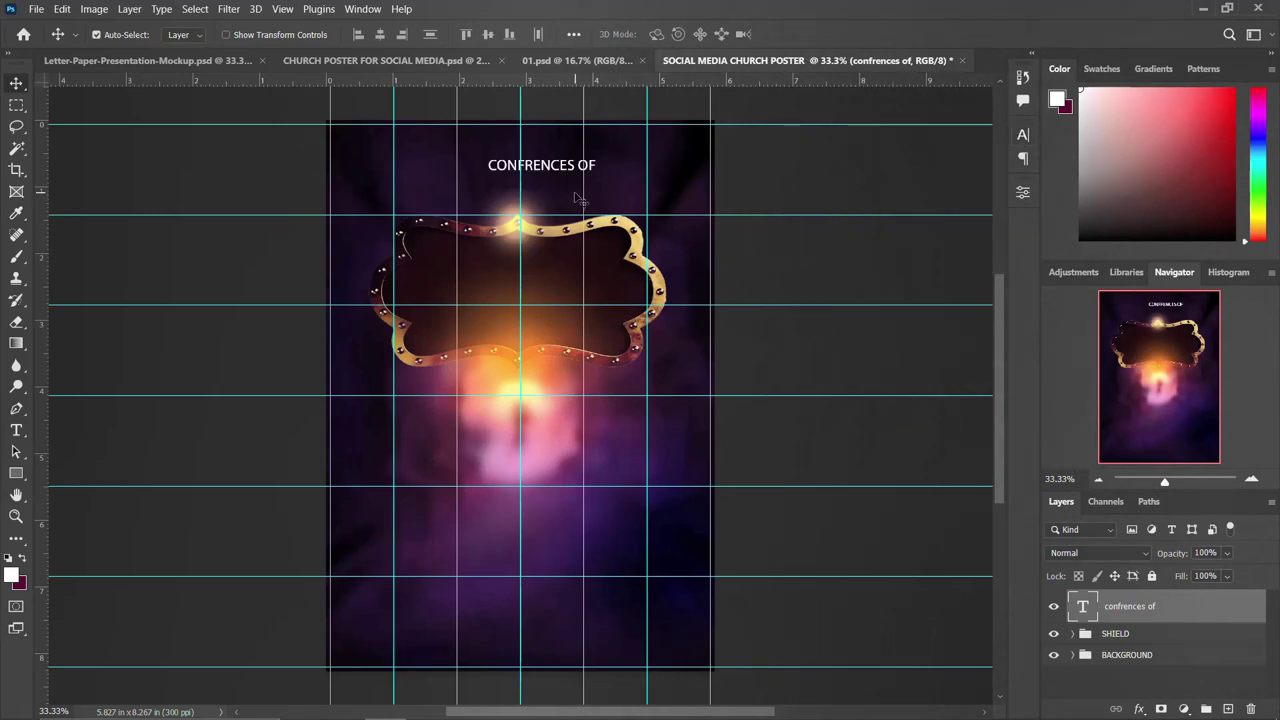
pyautogui.moveTo(550, 175); pyautogui.dragTo(521, 262)
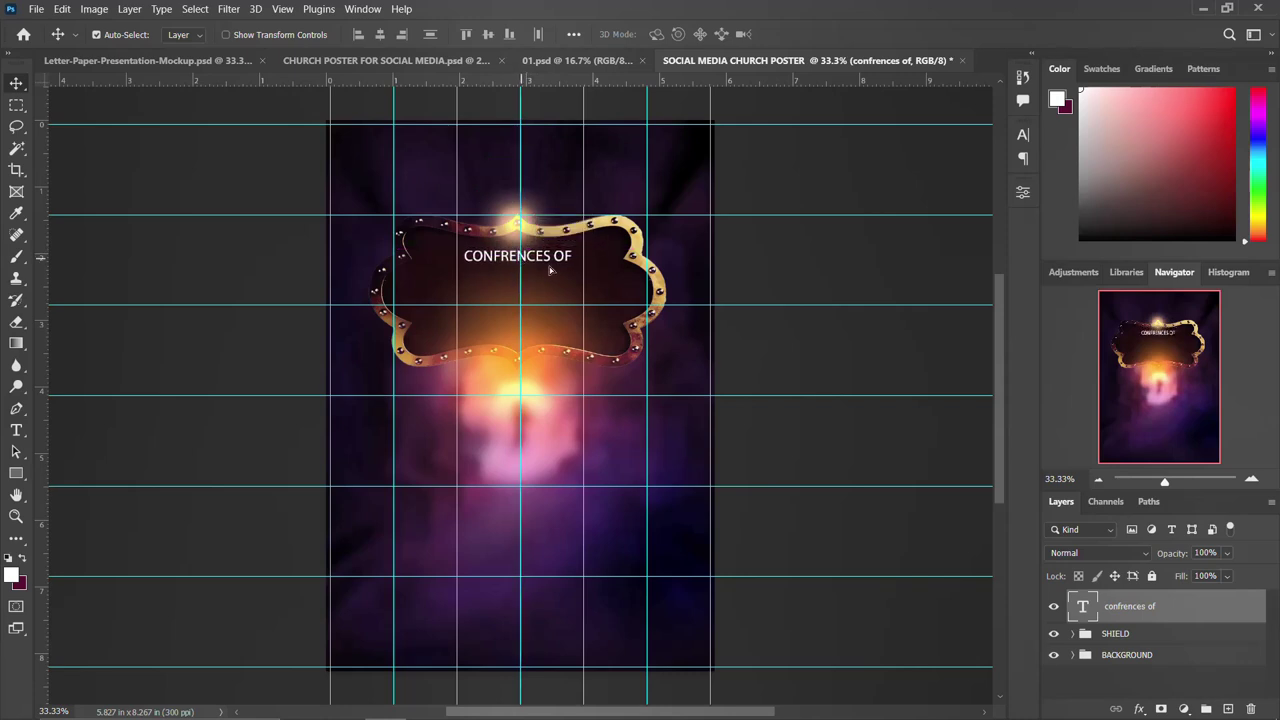
# Step: Recolour the title orange #ff7800 and duplicate it just below itself
pyautogui.click(1022, 138)
pyautogui.click(983, 230)
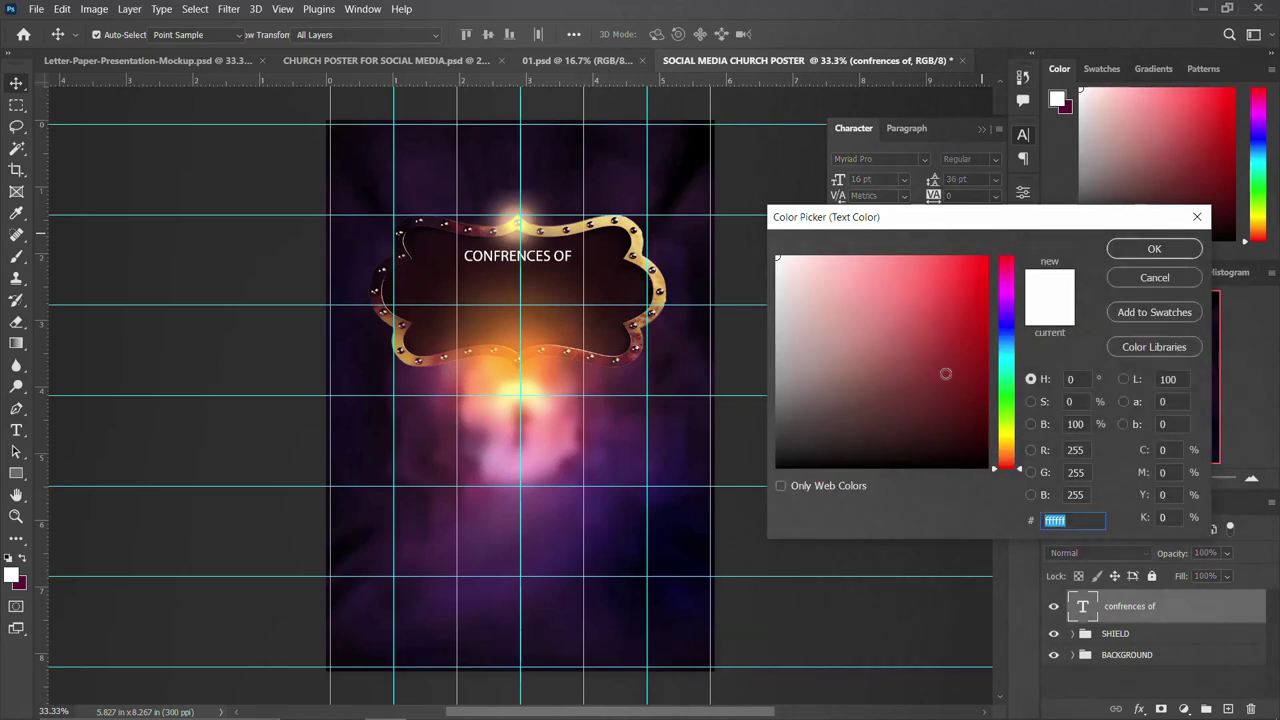
pyautogui.moveTo(1008, 420); pyautogui.dragTo(1010, 455)
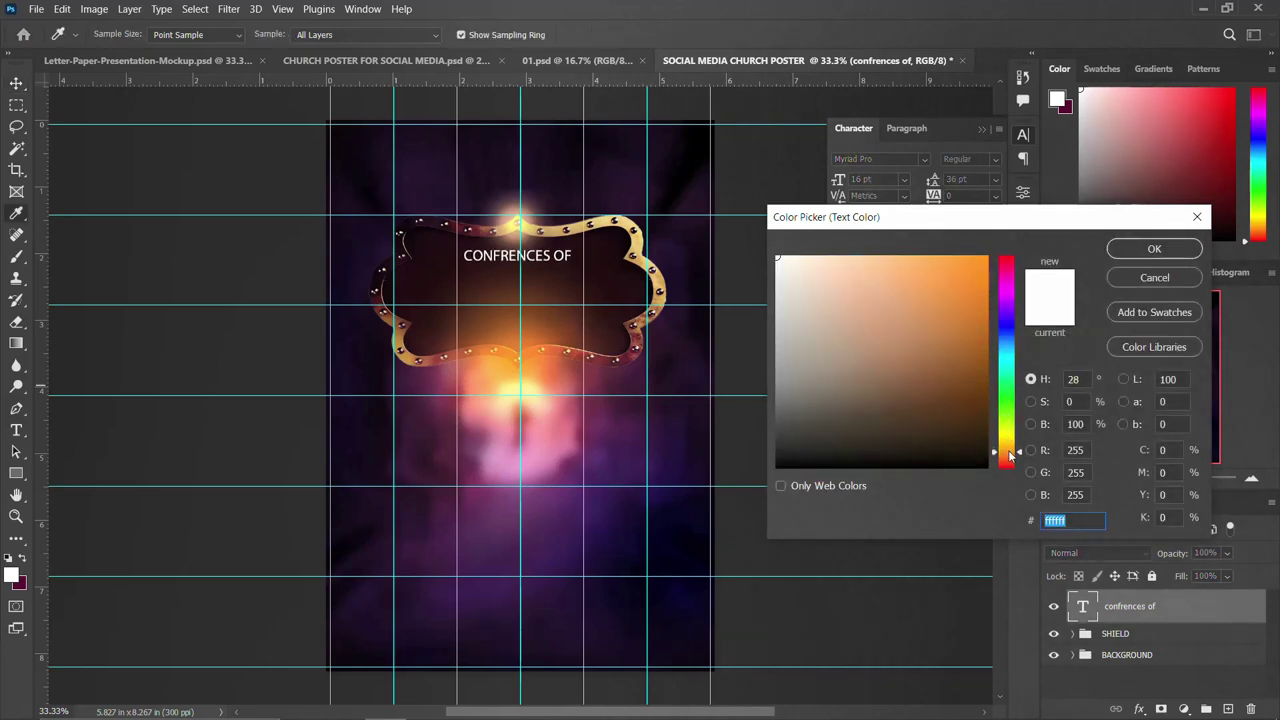
pyautogui.moveTo(958, 322); pyautogui.dragTo(987, 258)
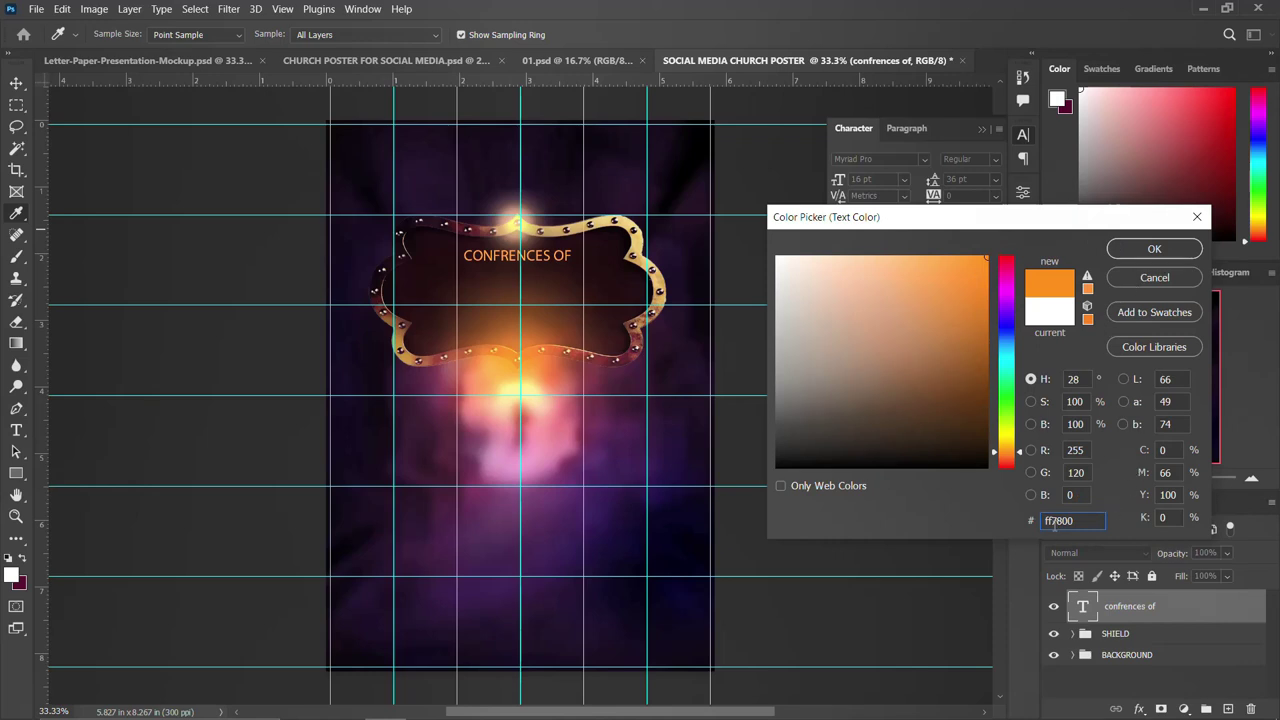
pyautogui.moveTo(1083, 523); pyautogui.dragTo(1033, 520)
pyautogui.click(1154, 248)
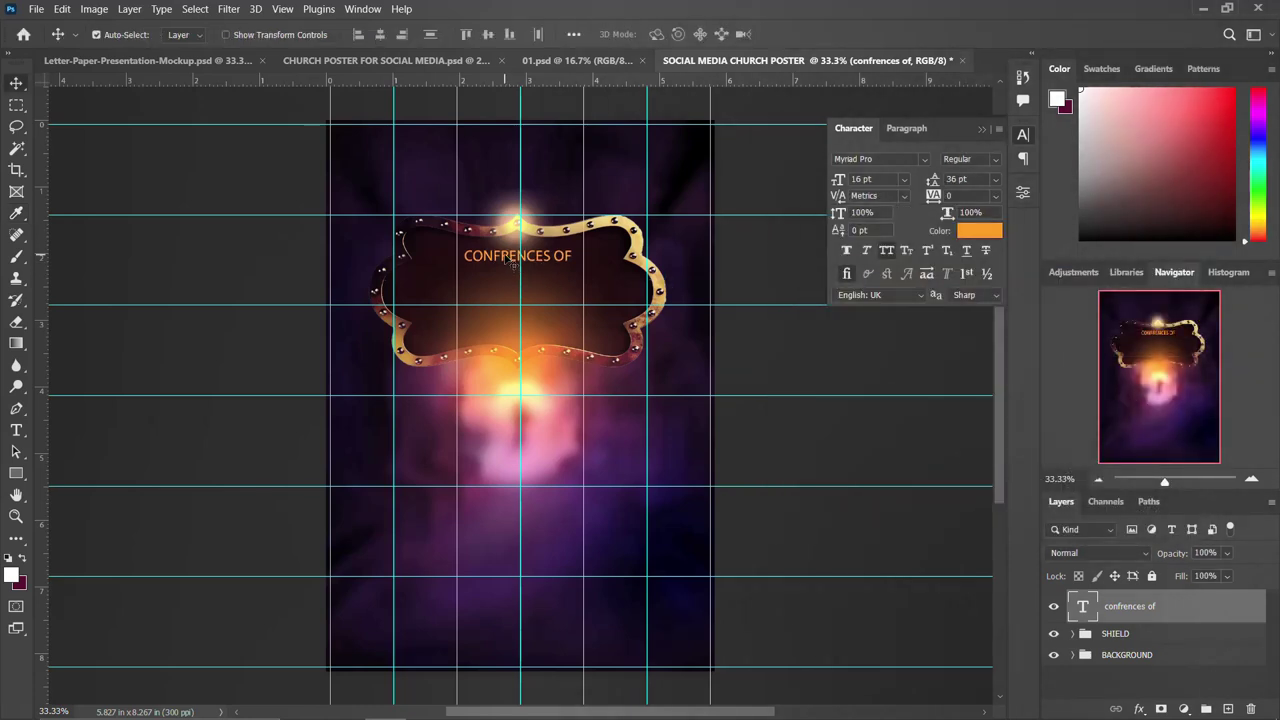
pyautogui.moveTo(509, 260); pyautogui.dragTo(507, 283)
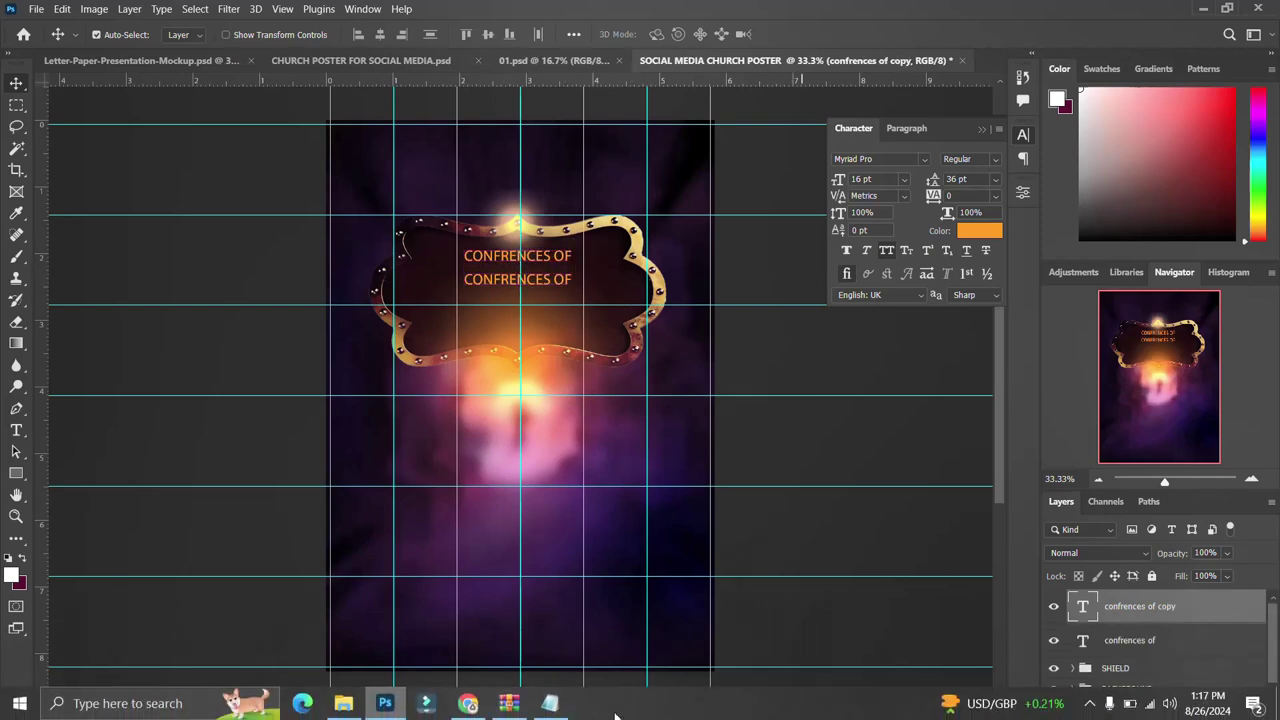
# Step: Copy 'anointing' from the notes and retype the duplicated second title line as ANOINTING
pyautogui.click(549, 713)
pyautogui.doubleClick(790, 275)
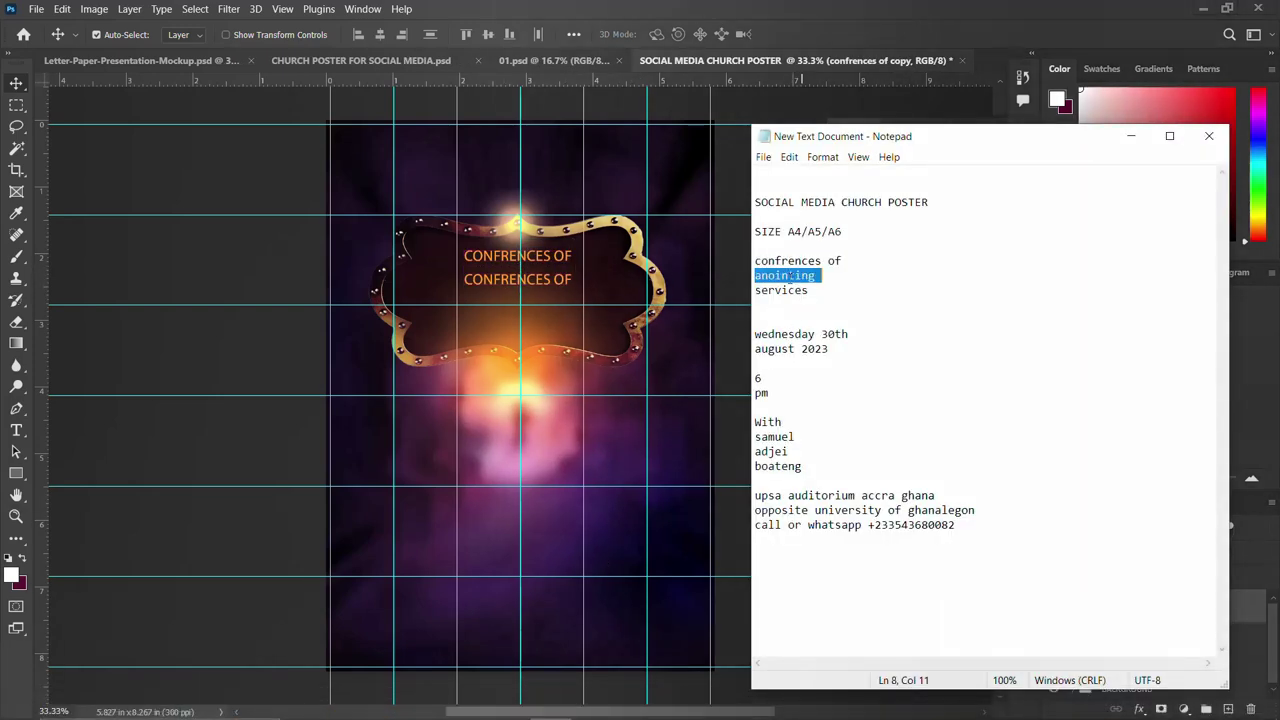
pyautogui.click(495, 282)
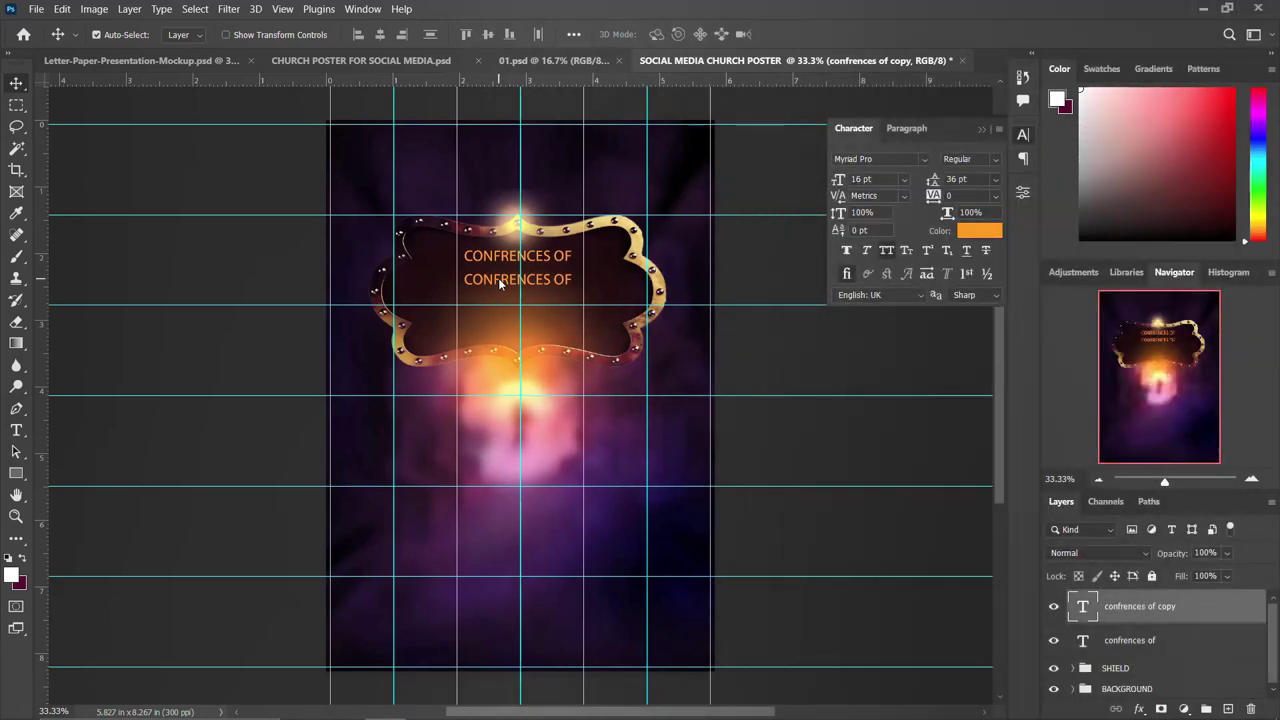
pyautogui.click(1021, 138)
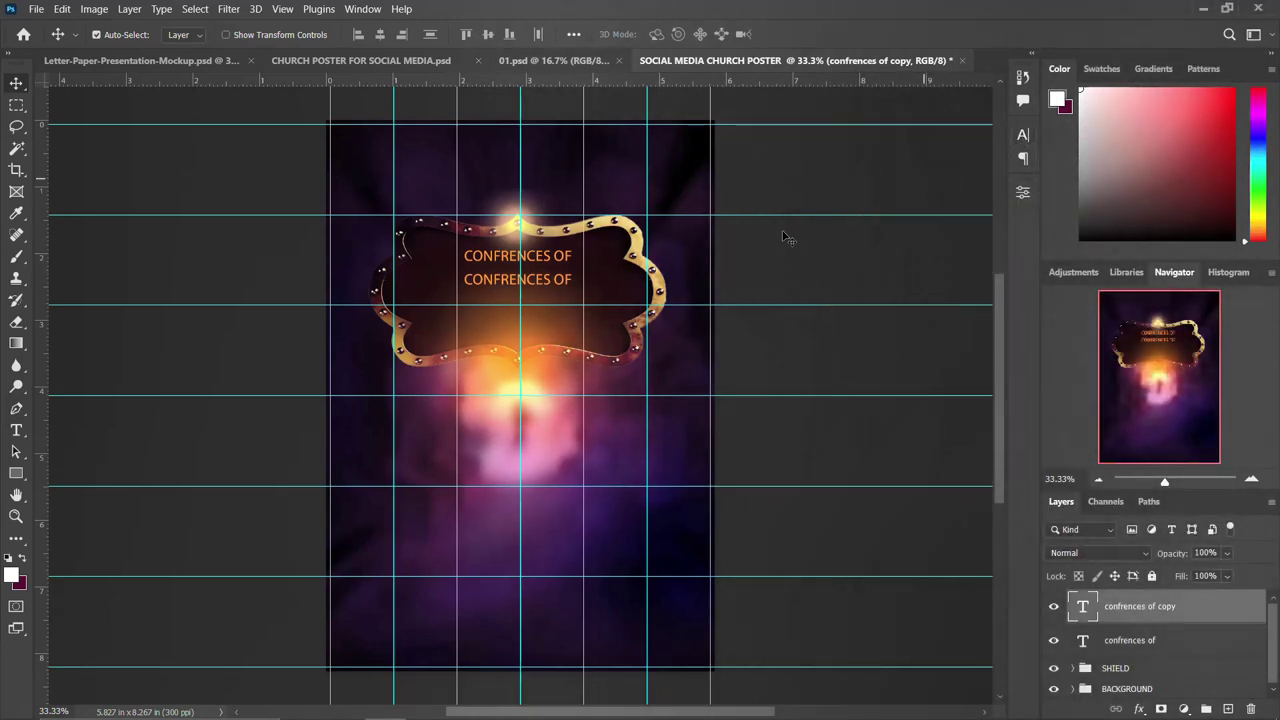
pyautogui.doubleClick(555, 287)
pyautogui.write('ANOINTING')
pyautogui.hotkey('ctrl', 'Return')
# Step: Set the ANOINTING text in the Cinzel font
pyautogui.press('v')
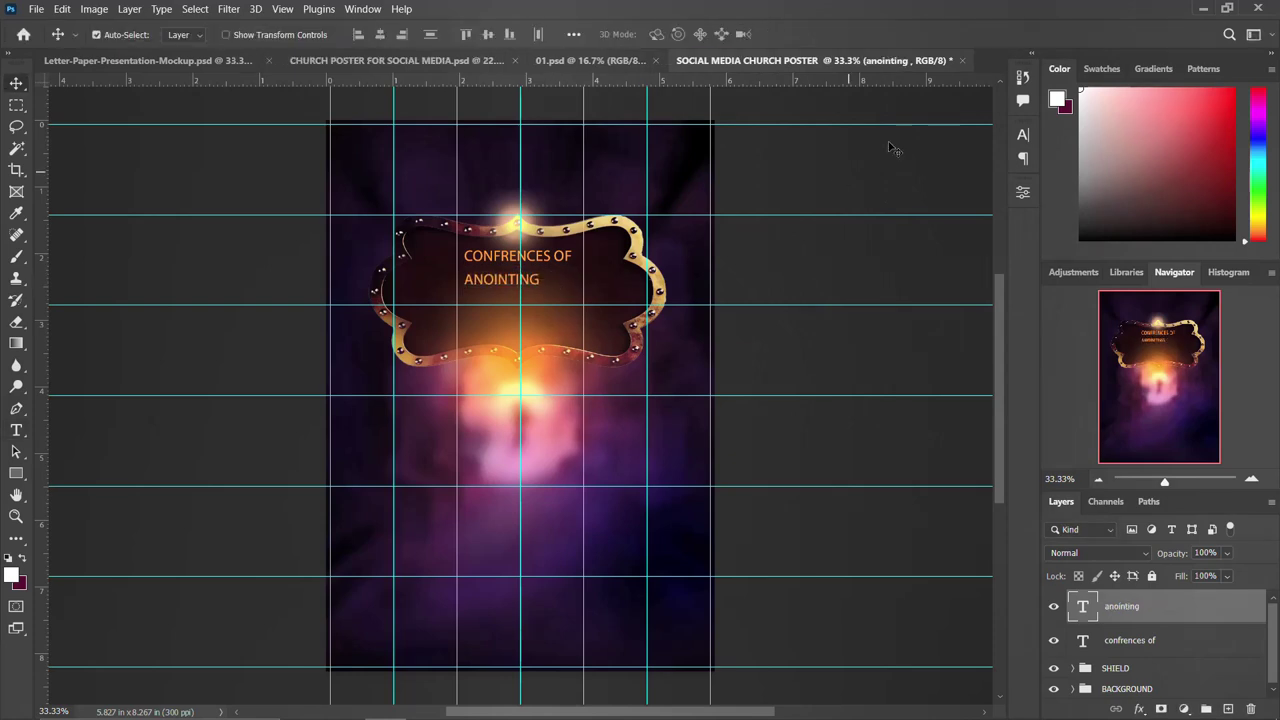
pyautogui.click(1021, 134)
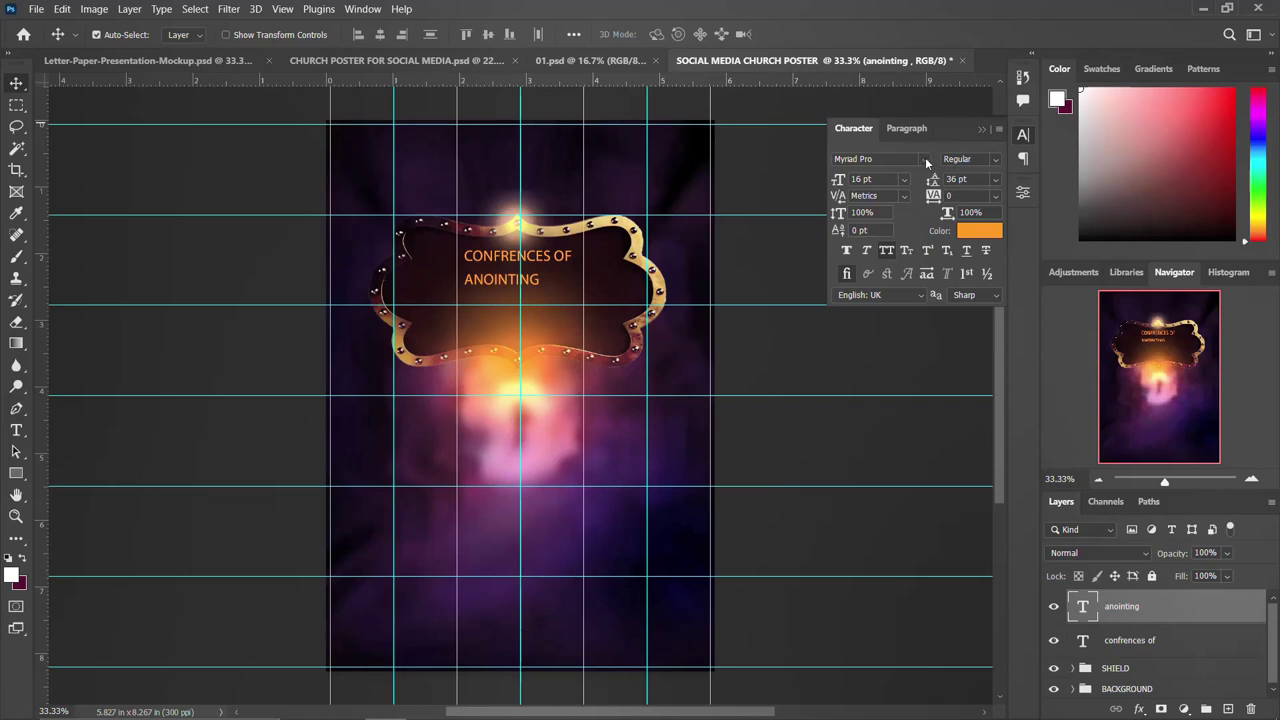
pyautogui.click(924, 162)
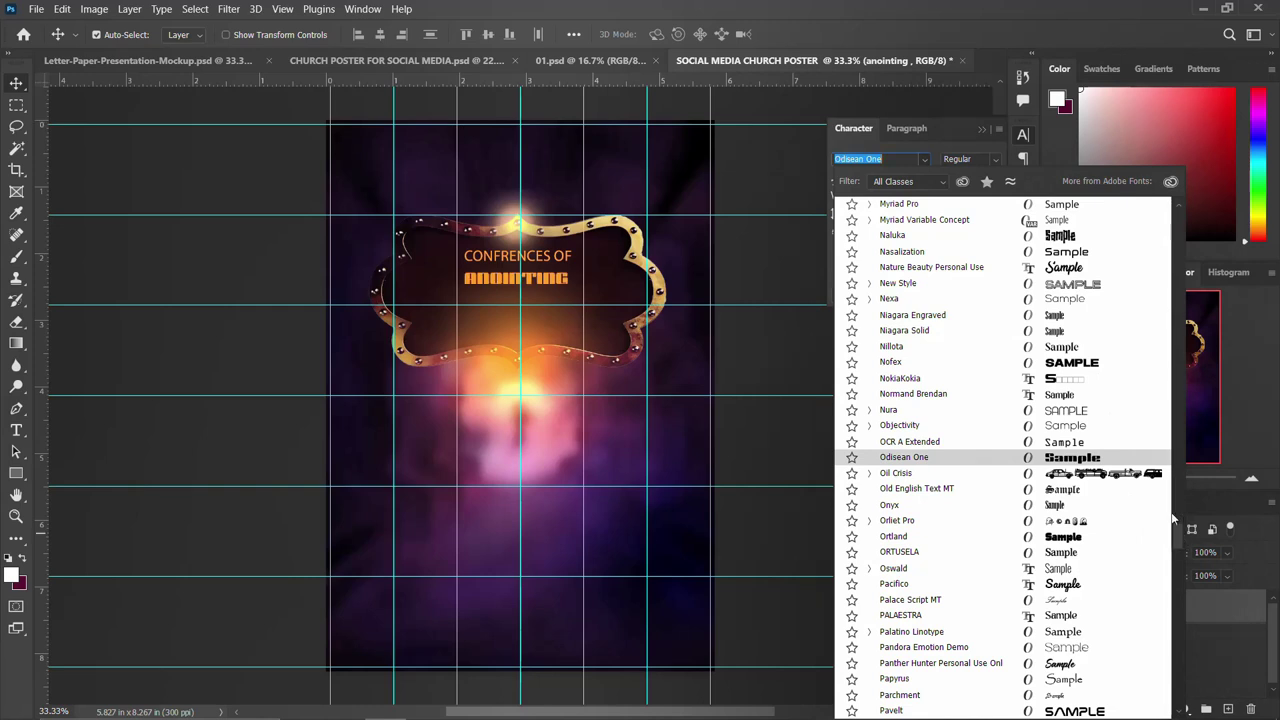
pyautogui.moveTo(1176, 490); pyautogui.dragTo(1200, 228)
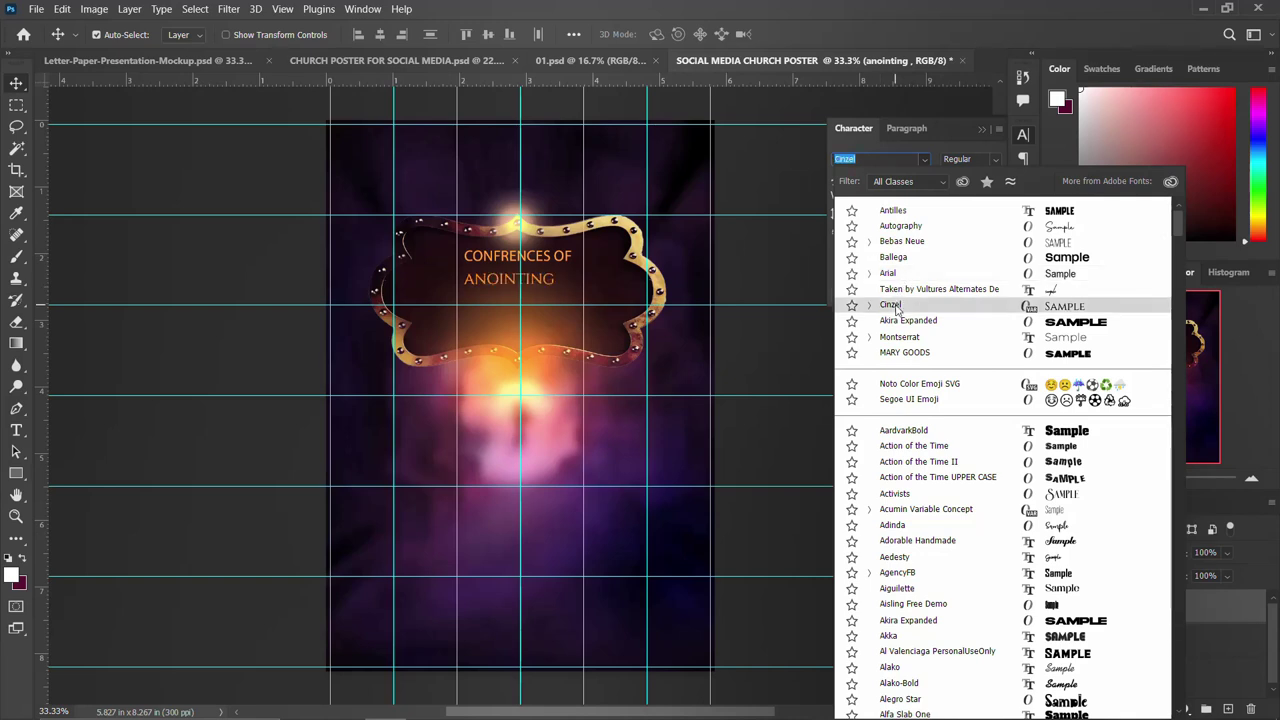
pyautogui.click(895, 305)
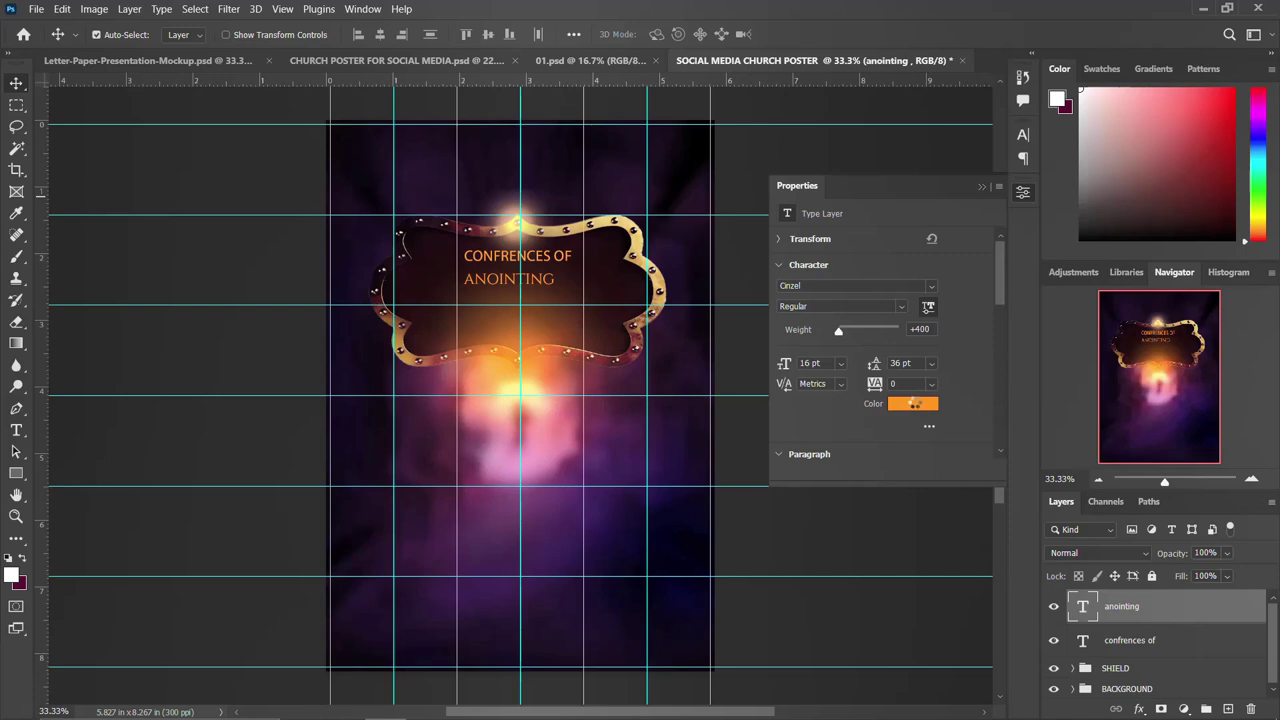
# Step: Colour ANOINTING white (#ffffff) and give it the Black font weight
pyautogui.click(914, 403)
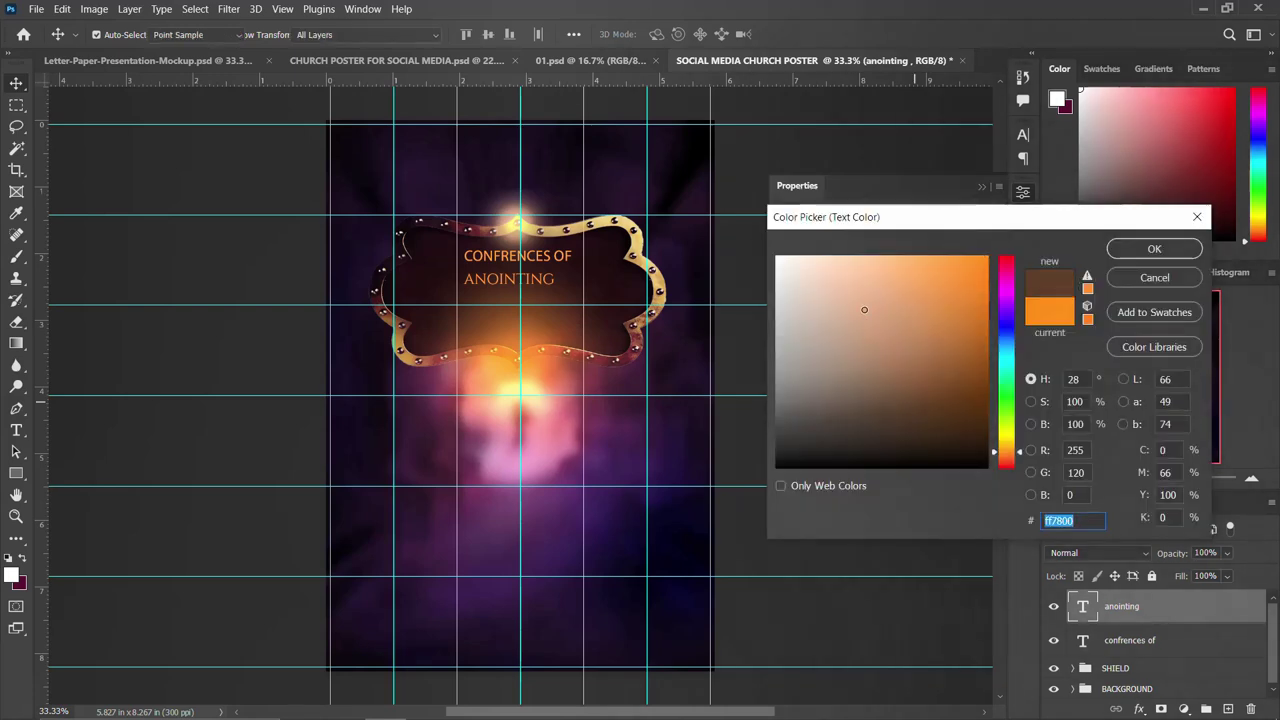
pyautogui.click(834, 286)
pyautogui.write('ffffff')
pyautogui.hotkey('ctrl', 'z')
pyautogui.write('ffffff')
pyautogui.click(1154, 249)
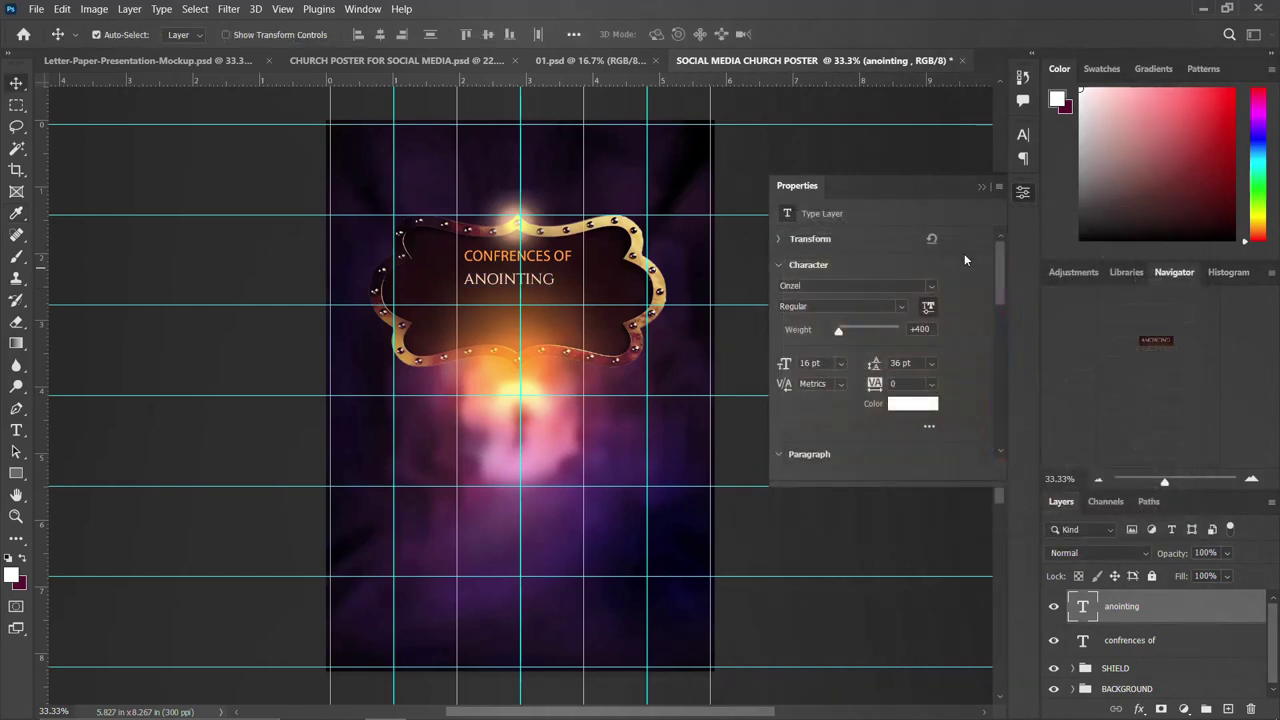
pyautogui.click(902, 306)
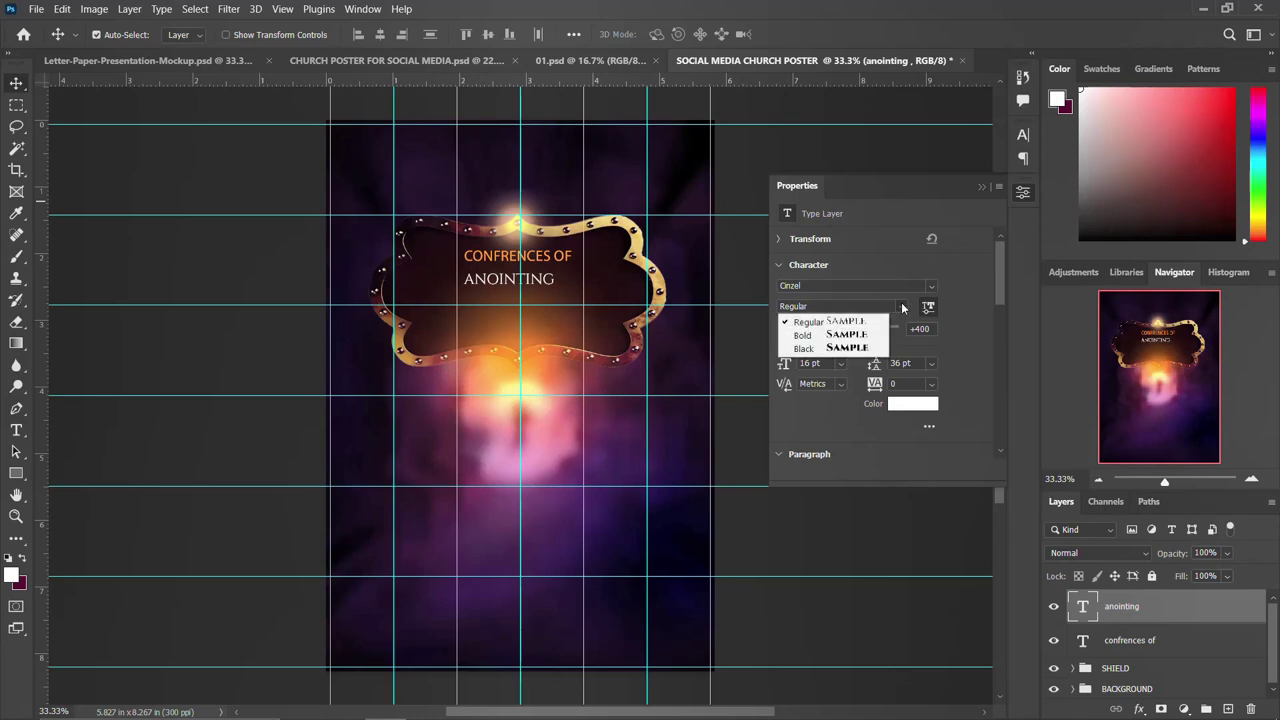
pyautogui.click(813, 349)
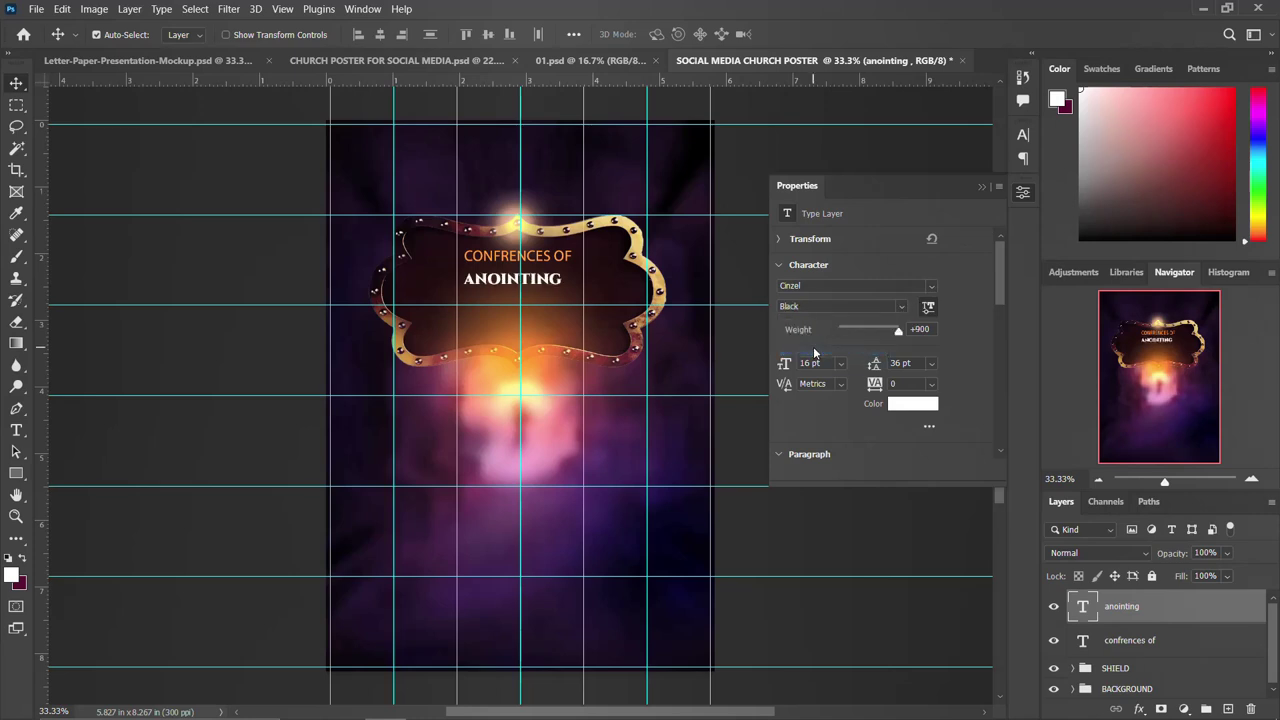
pyautogui.click(1021, 194)
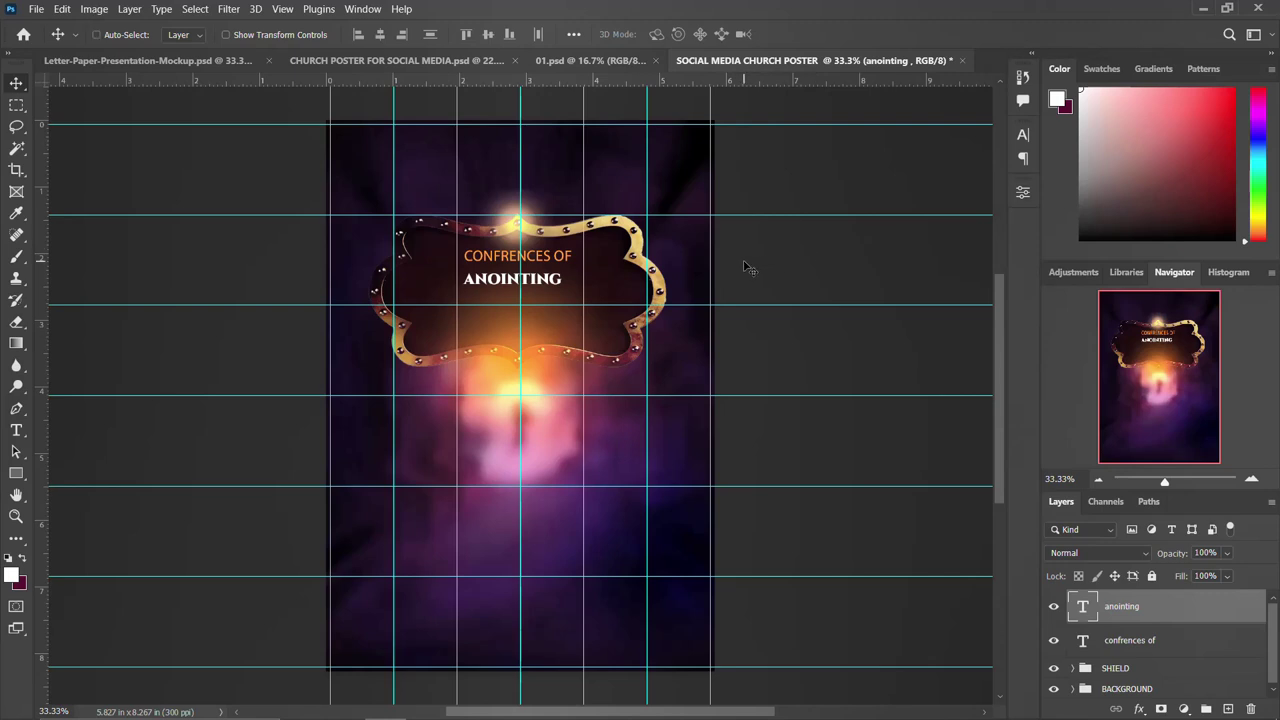
pyautogui.hotkey('ctrl', 't')
# Step: Scale ANOINTING to about 204%, tighten its tracking to -60, and nudge it slightly right
pyautogui.moveTo(568, 290); pyautogui.dragTo(632, 313)
pyautogui.press('Return')
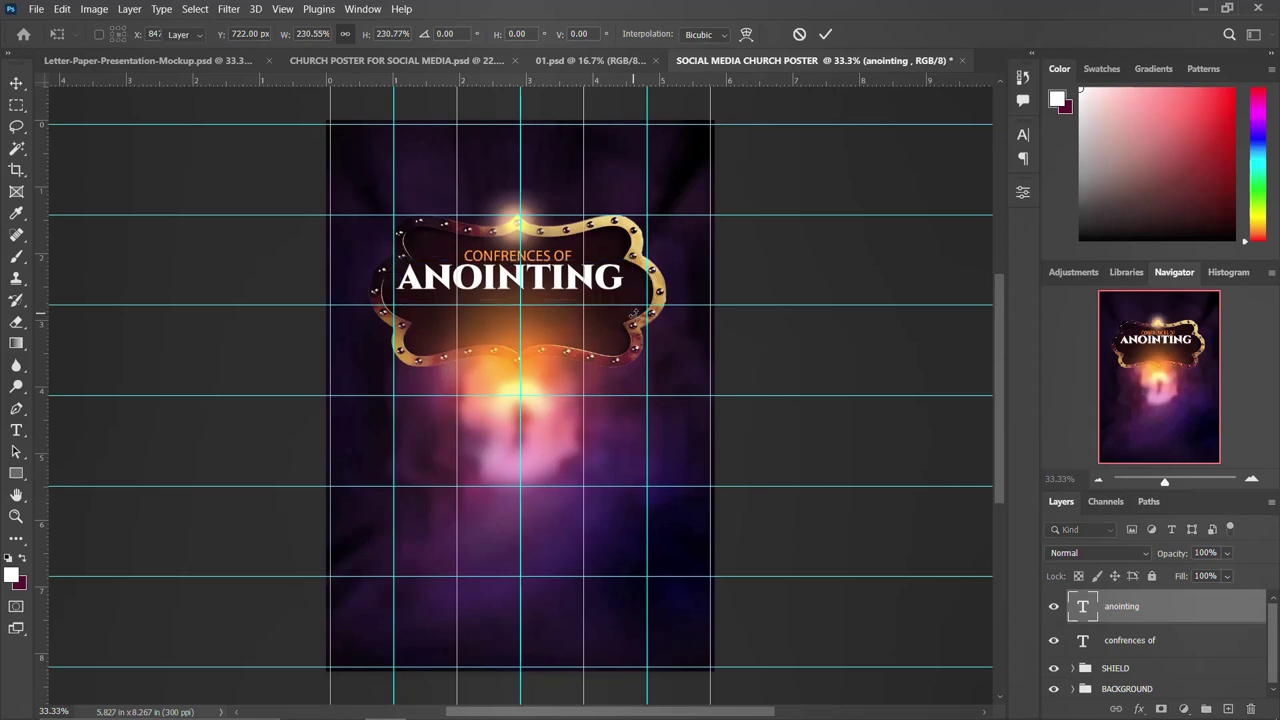
pyautogui.click(1024, 134)
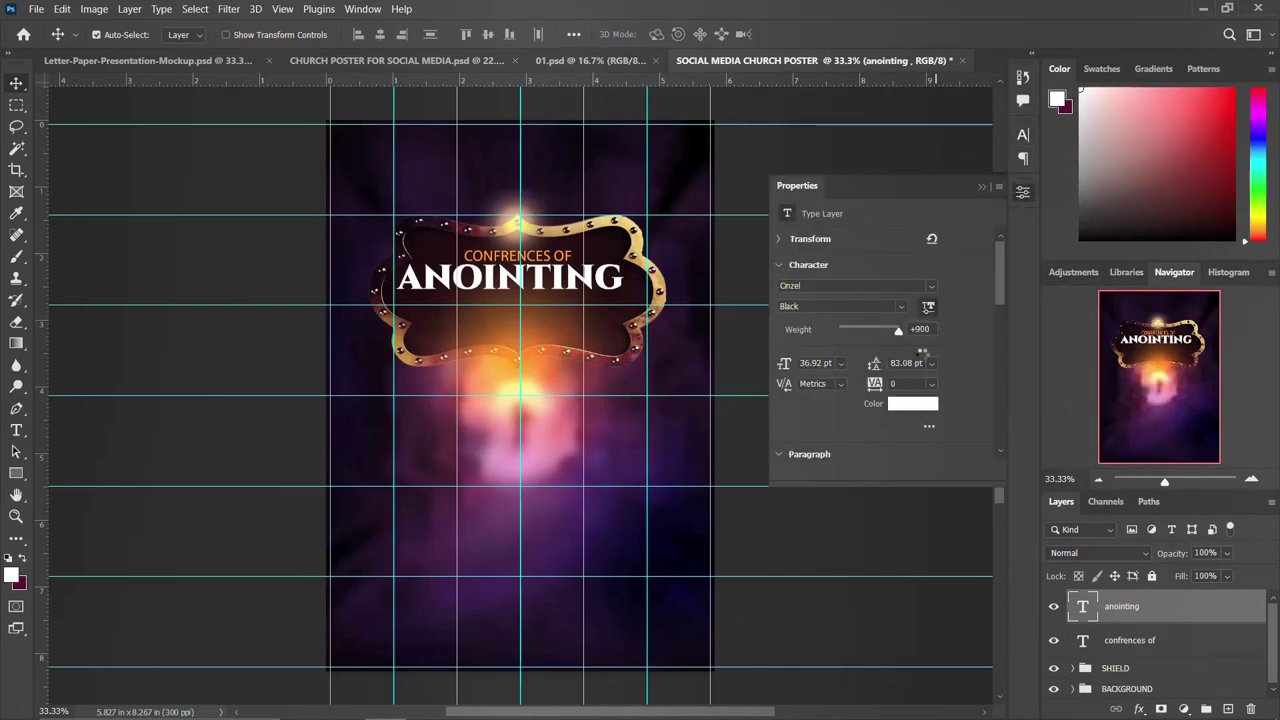
pyautogui.scroll(-1, 874, 387)
pyautogui.click(910, 369)
pyautogui.write('-2')
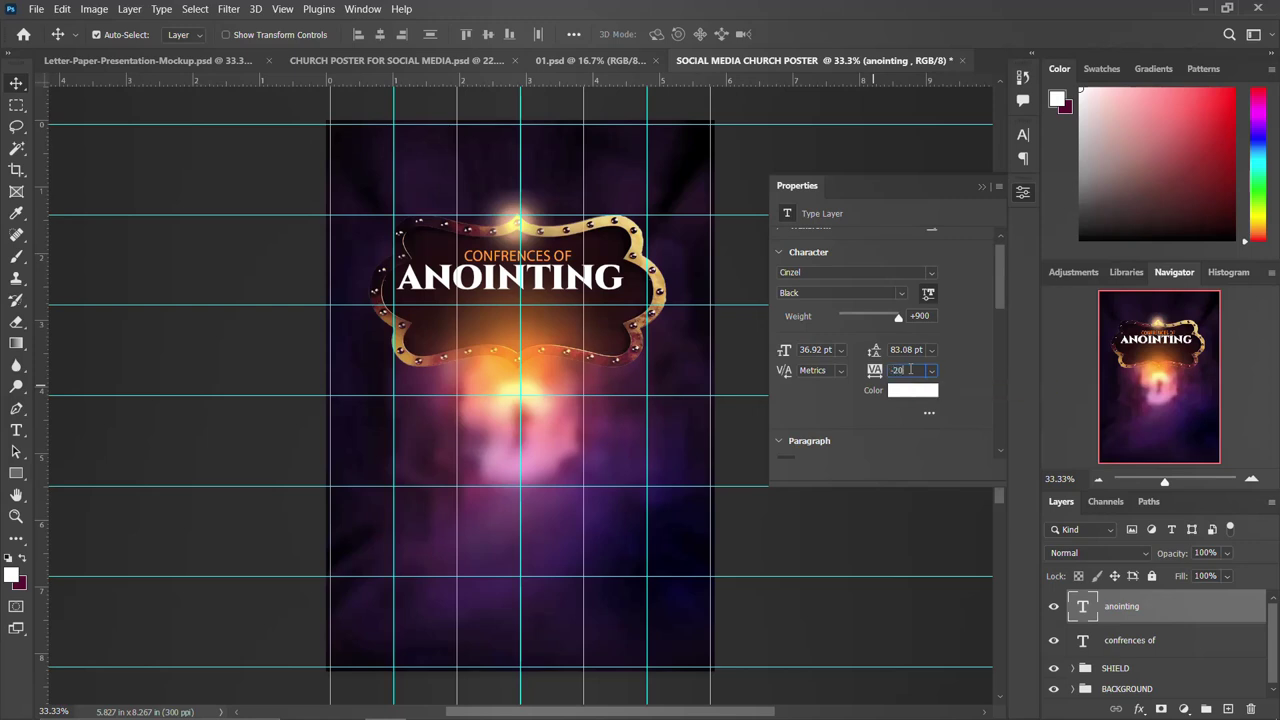
pyautogui.press('Return')
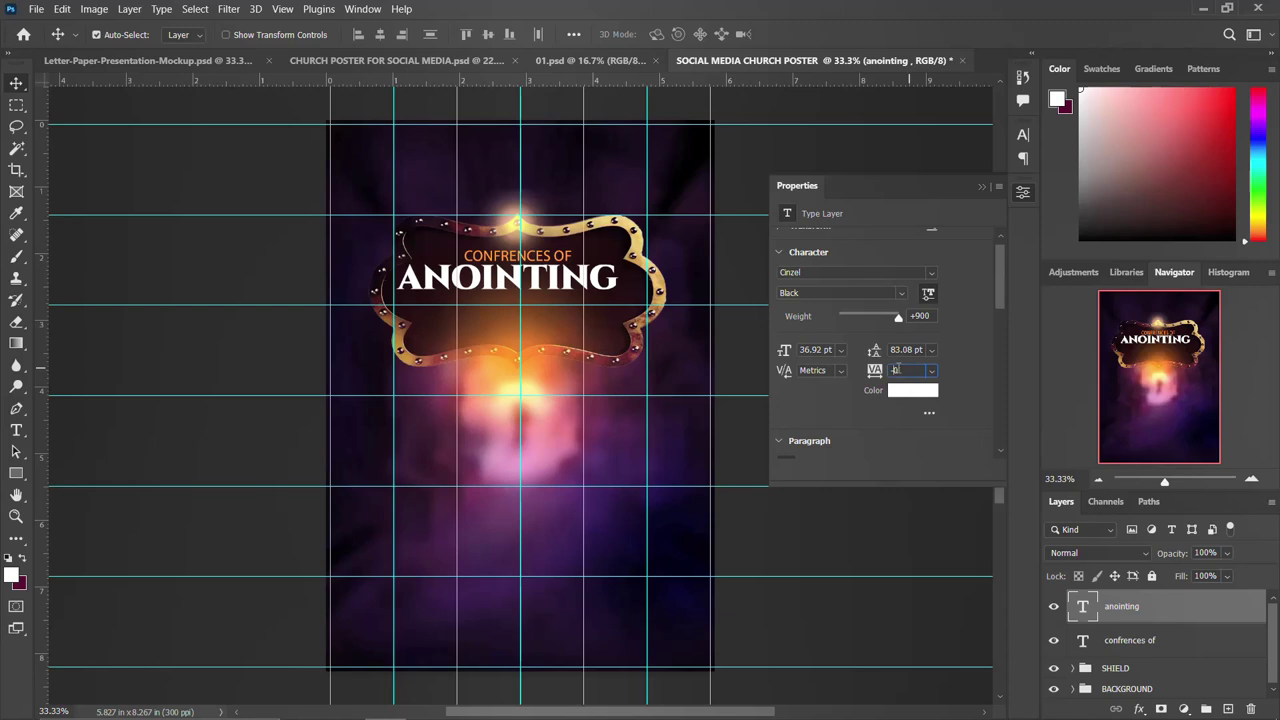
pyautogui.press('Return')
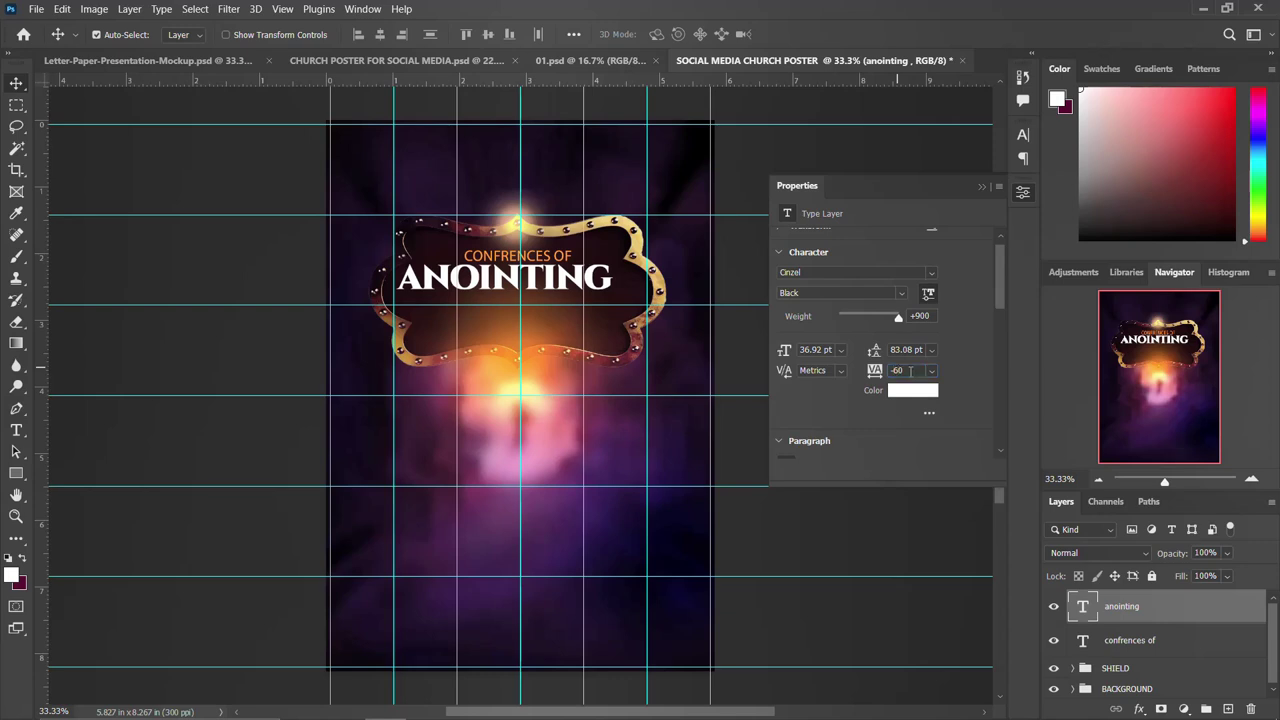
pyautogui.press('Return')
pyautogui.click(1020, 195)
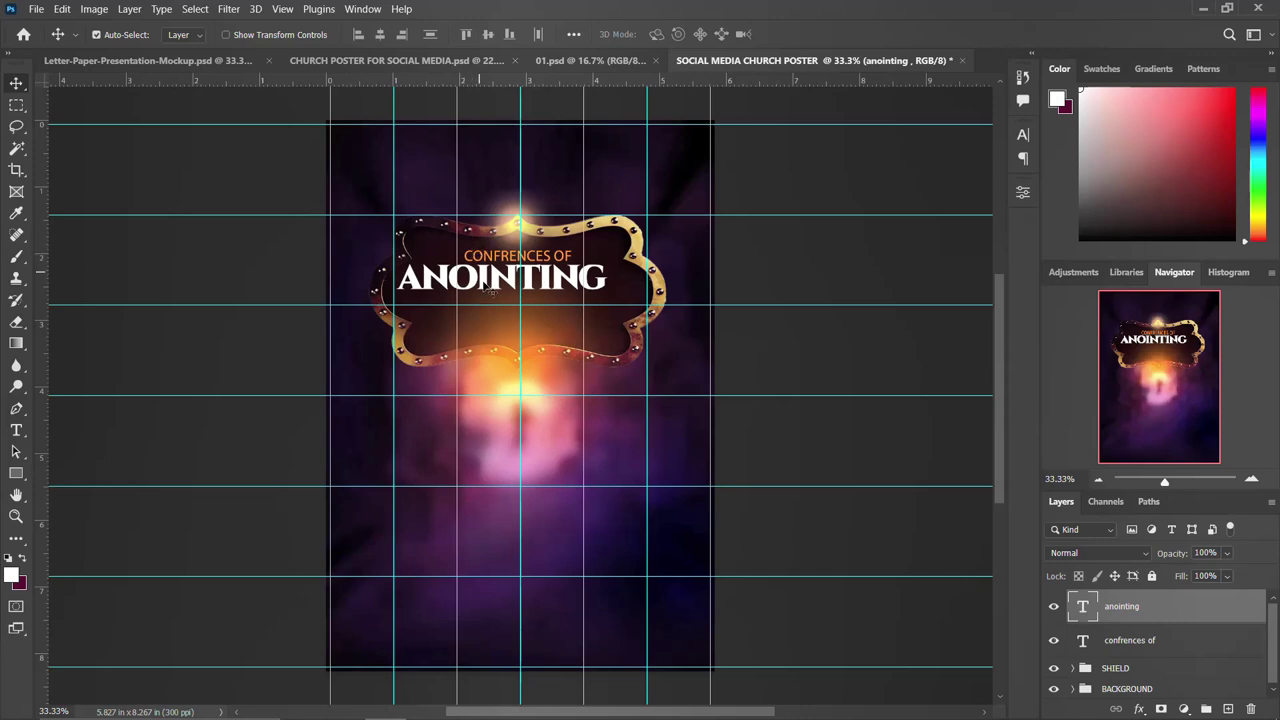
pyautogui.moveTo(490, 284); pyautogui.dragTo(497, 318)
# Step: Copy 'services' from the notes and paste it over the copied line so it reads SERVICES
pyautogui.click(549, 714)
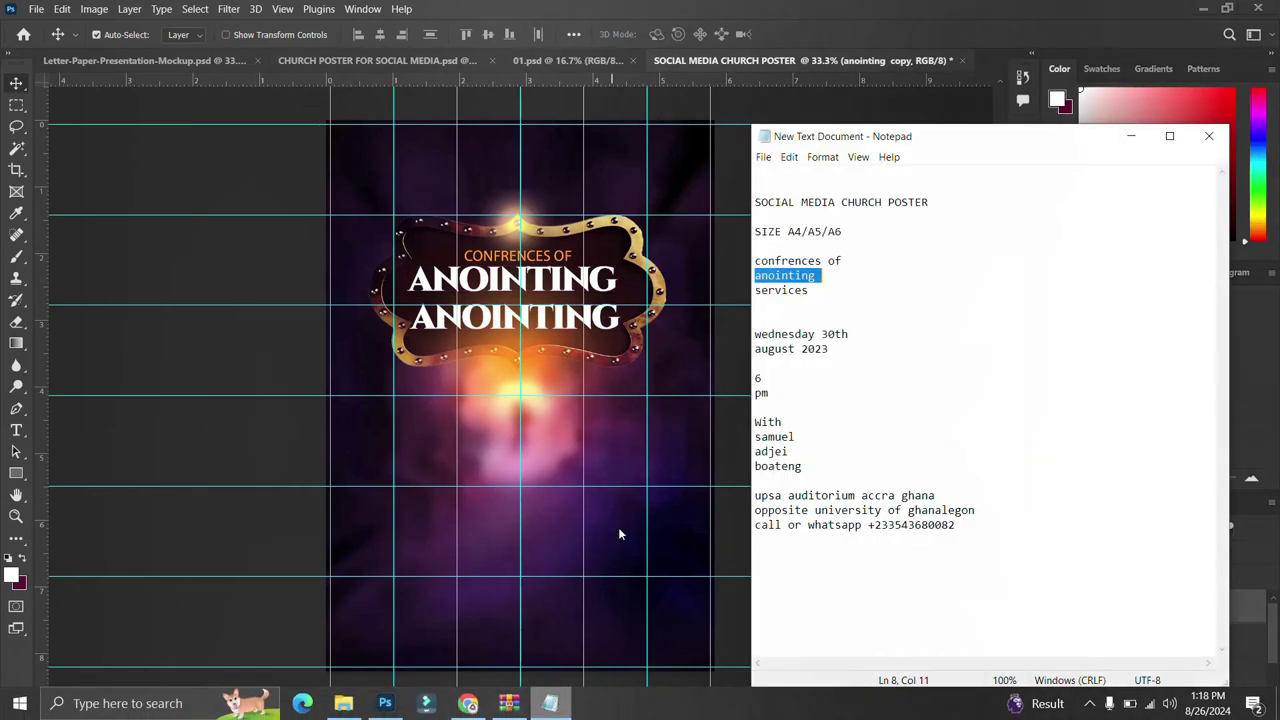
pyautogui.doubleClick(785, 290)
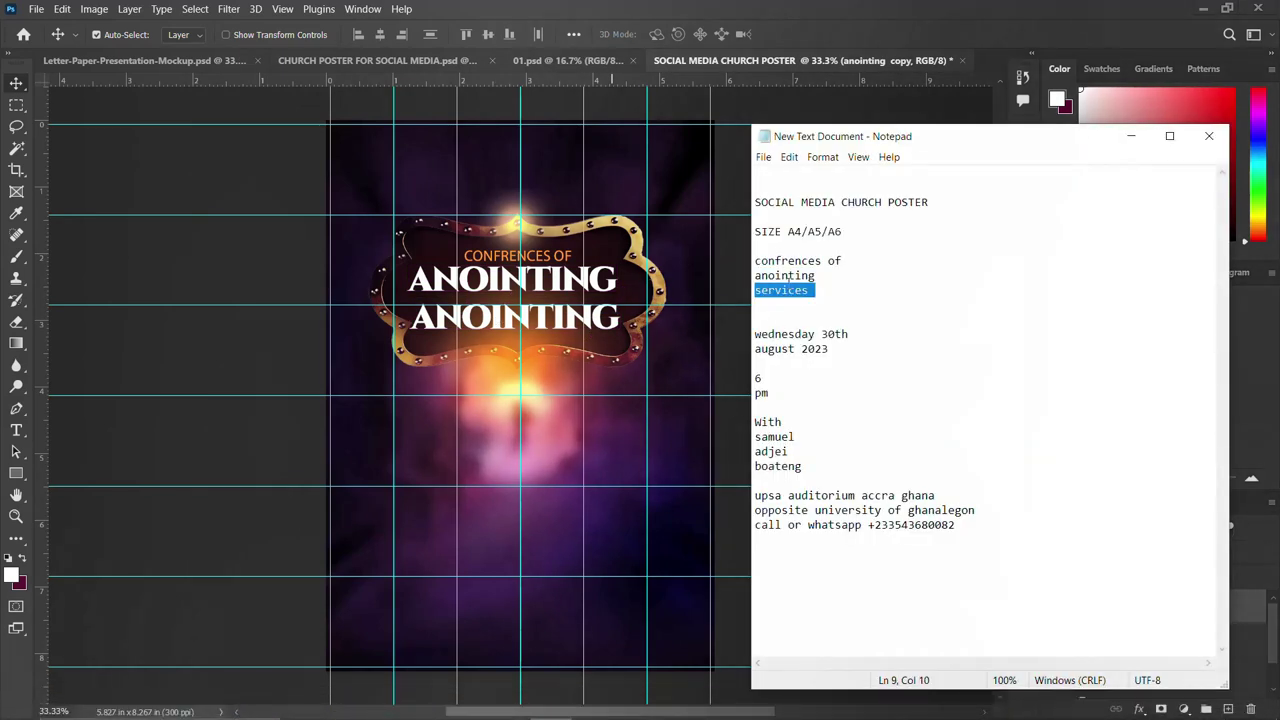
pyautogui.click(470, 322)
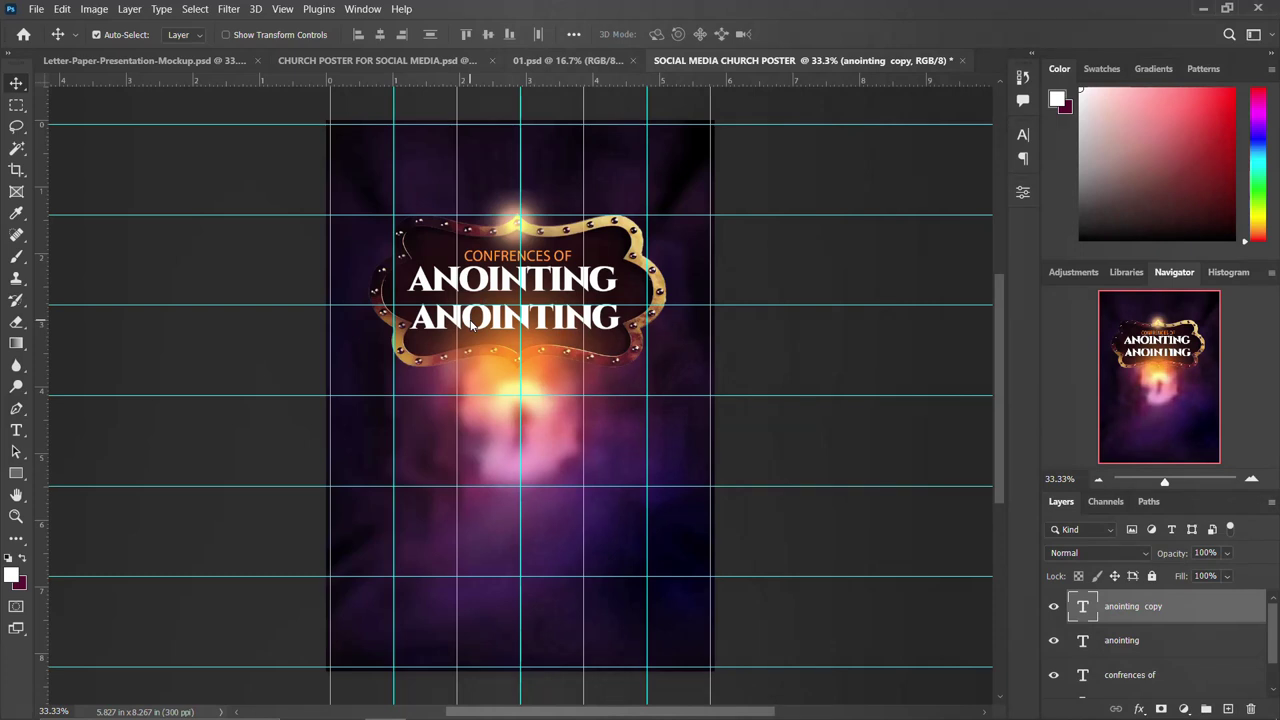
pyautogui.doubleClick(565, 322)
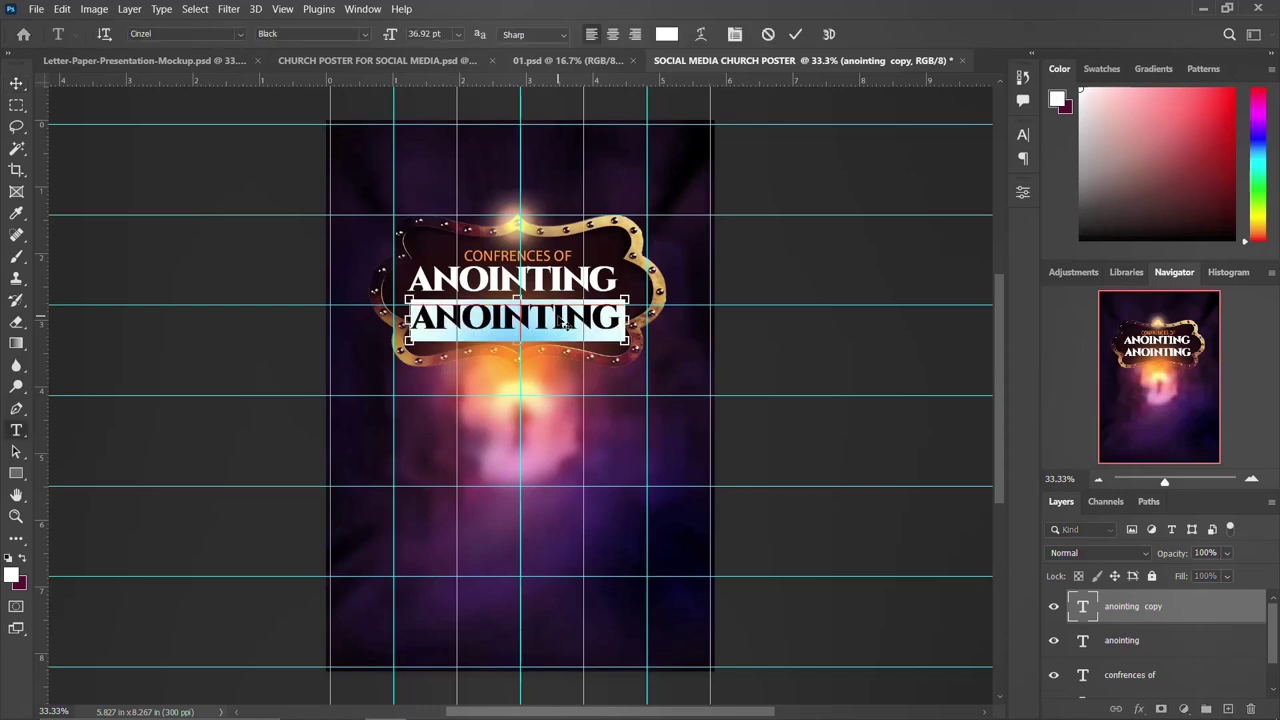
pyautogui.write('SERVICES')
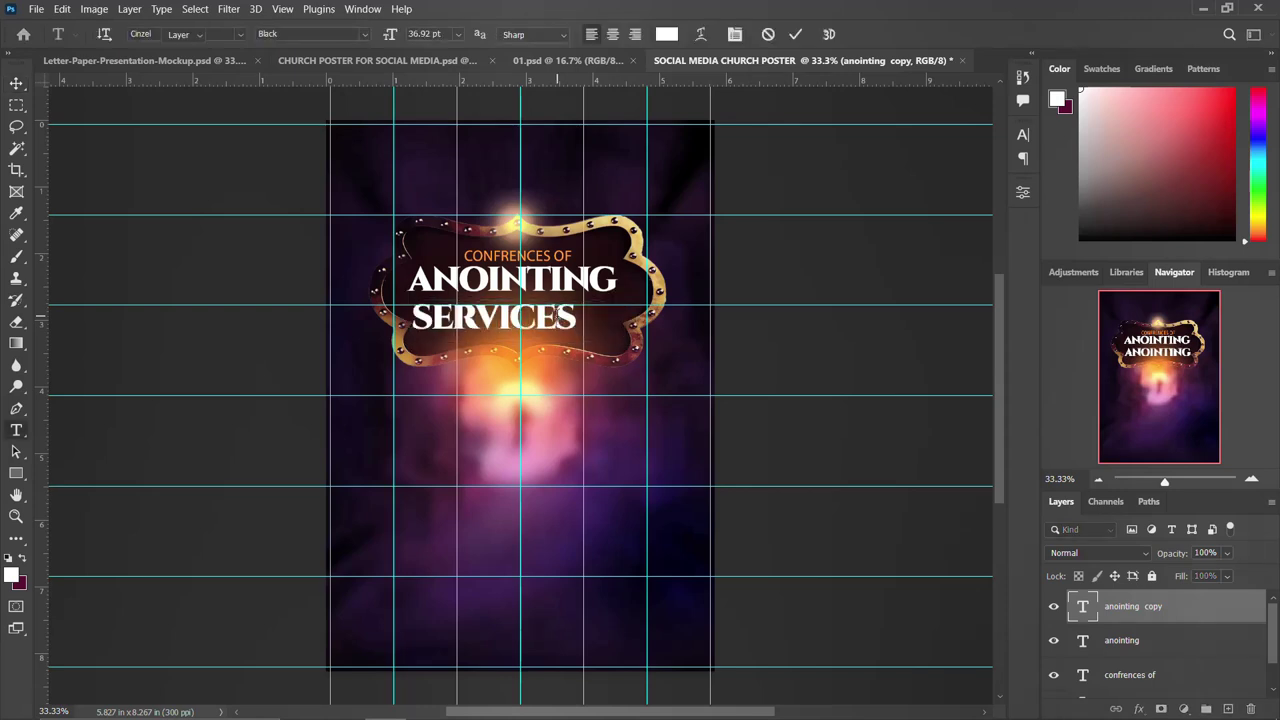
pyautogui.hotkey('ctrl', 'Return')
# Step: Enlarge SERVICES to about 119.2% and centre it beneath ANOINTING
pyautogui.hotkey('ctrl', 't')
pyautogui.moveTo(580, 299); pyautogui.dragTo(648, 272)
pyautogui.moveTo(555, 320); pyautogui.dragTo(565, 320)
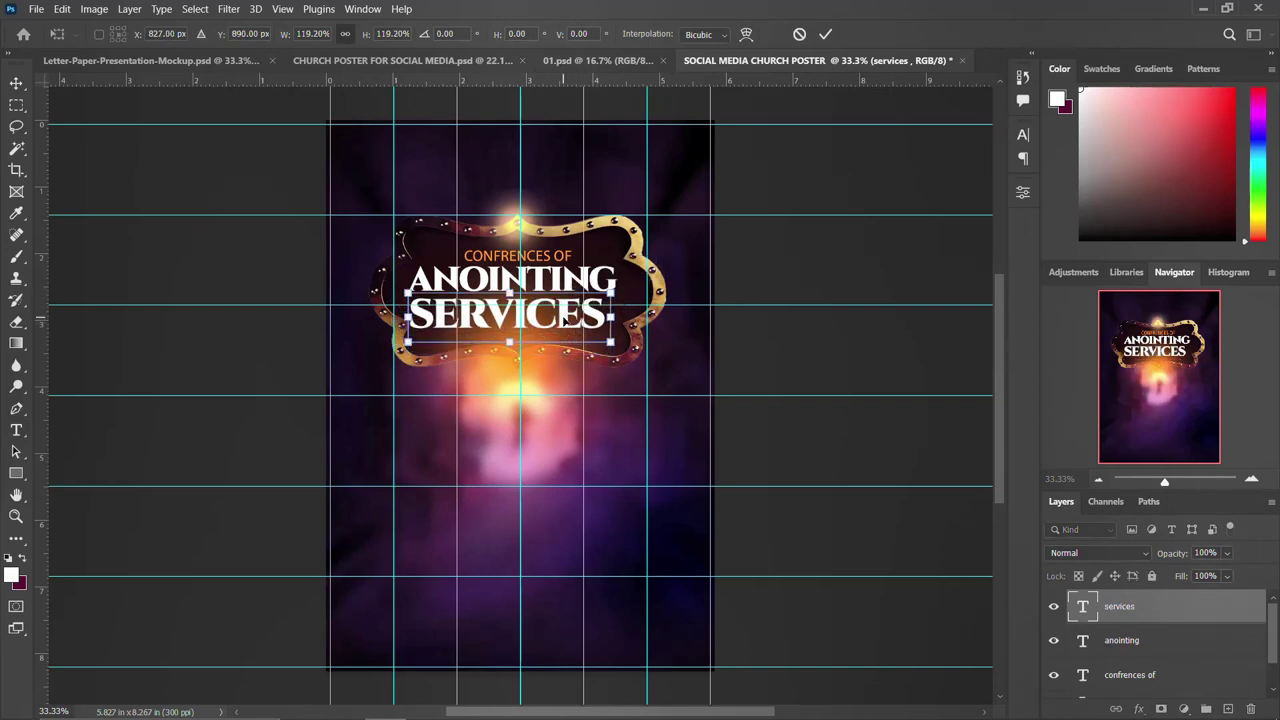
pyautogui.press('Return')
pyautogui.press('Right')
pyautogui.press('Right')
pyautogui.press('Right')
pyautogui.press('Right')
pyautogui.press('Right')
pyautogui.press('Right')
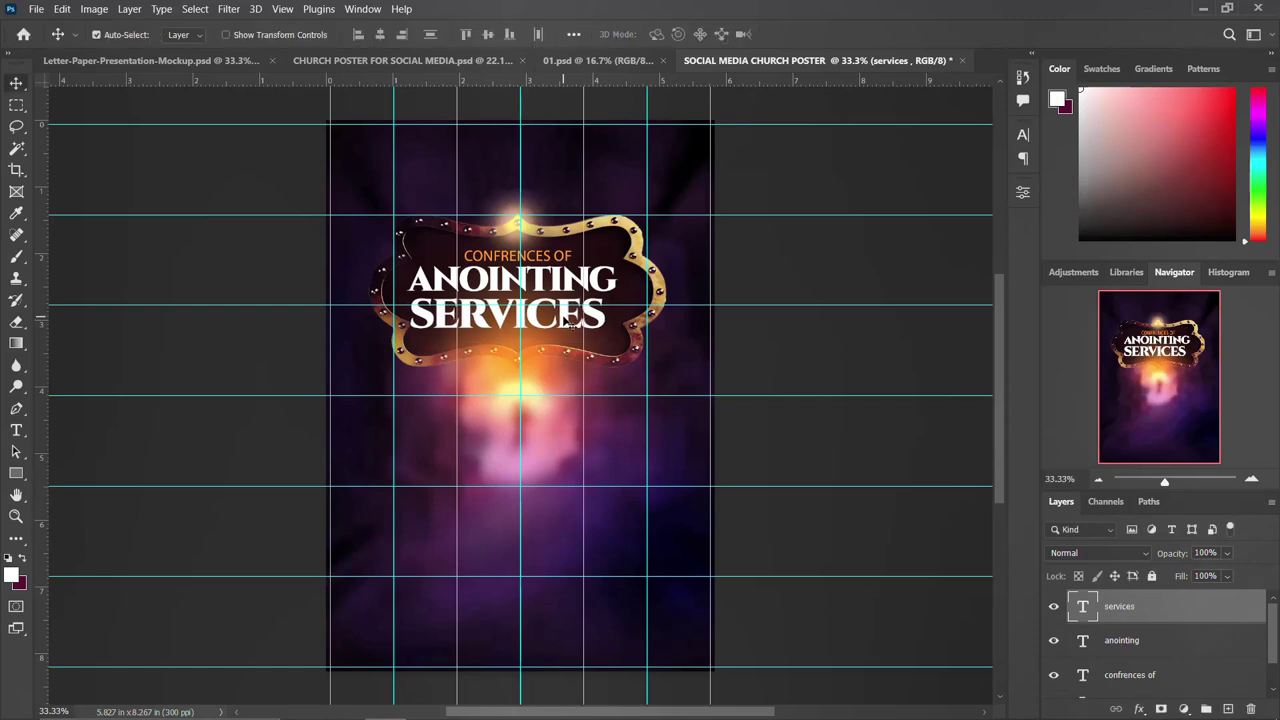
pyautogui.press('Right')
pyautogui.press('Right')
pyautogui.press('Right')
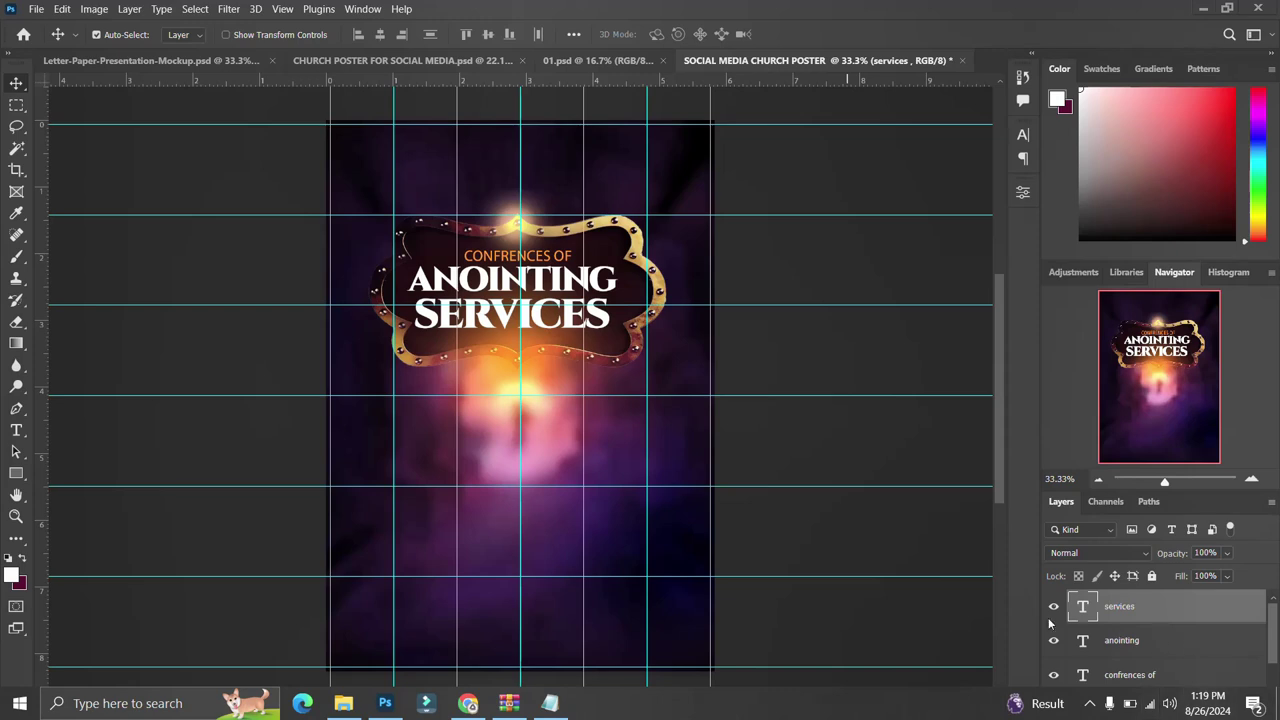
pyautogui.scroll(-1, 1130, 601)
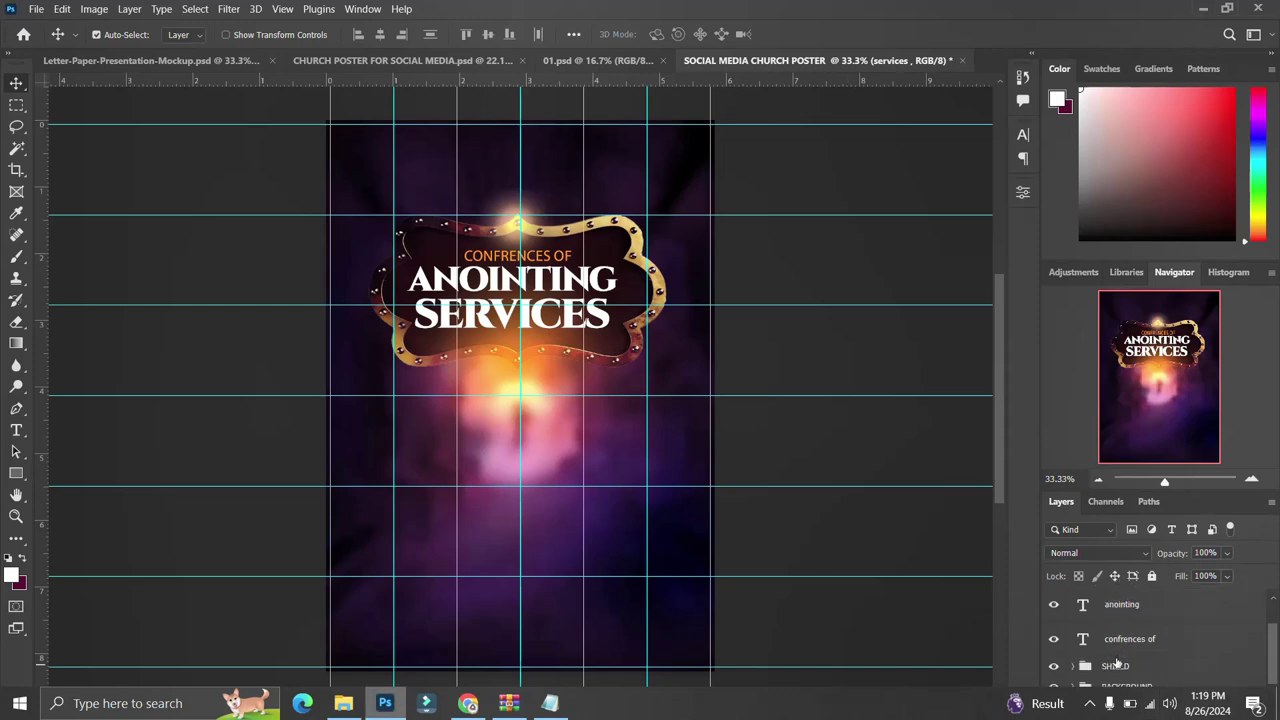
# Step: Group the three title text layers into a group named TEXTS
pyautogui.click(1124, 645)
pyautogui.scroll(1, 1124, 645)
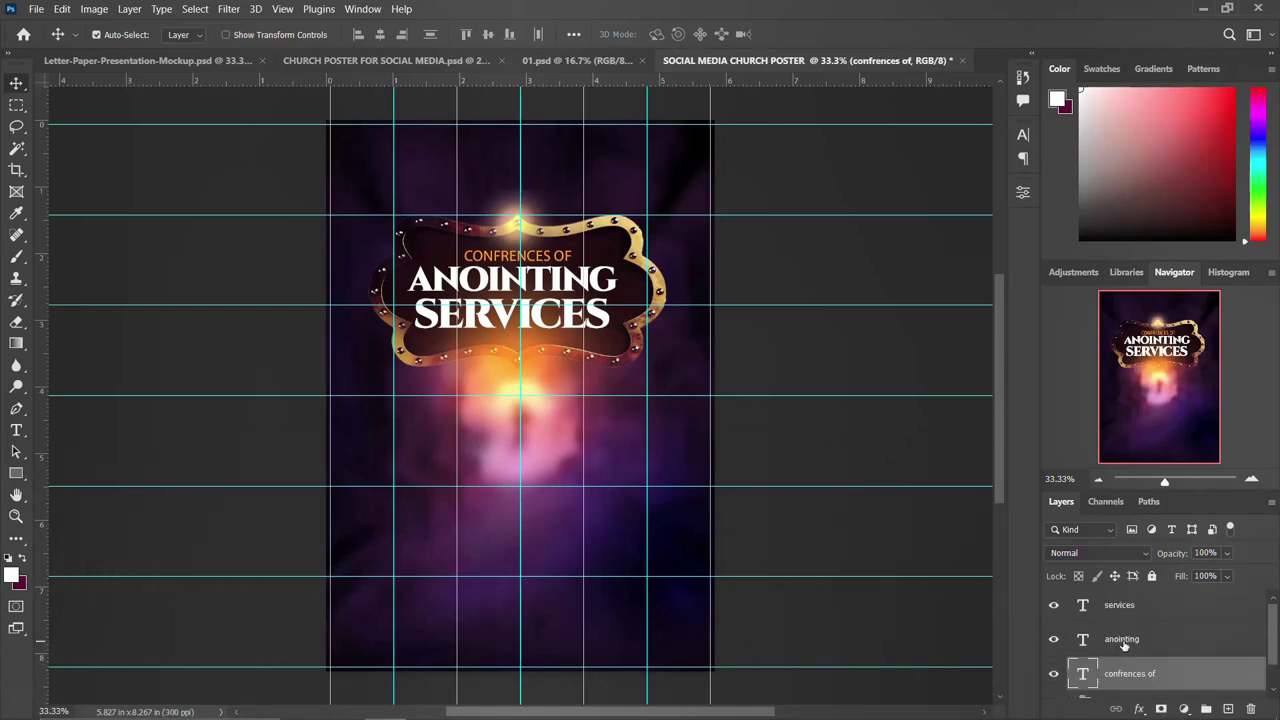
pyautogui.keyDown('shift'); pyautogui.click(1126, 615); pyautogui.keyUp('shift')
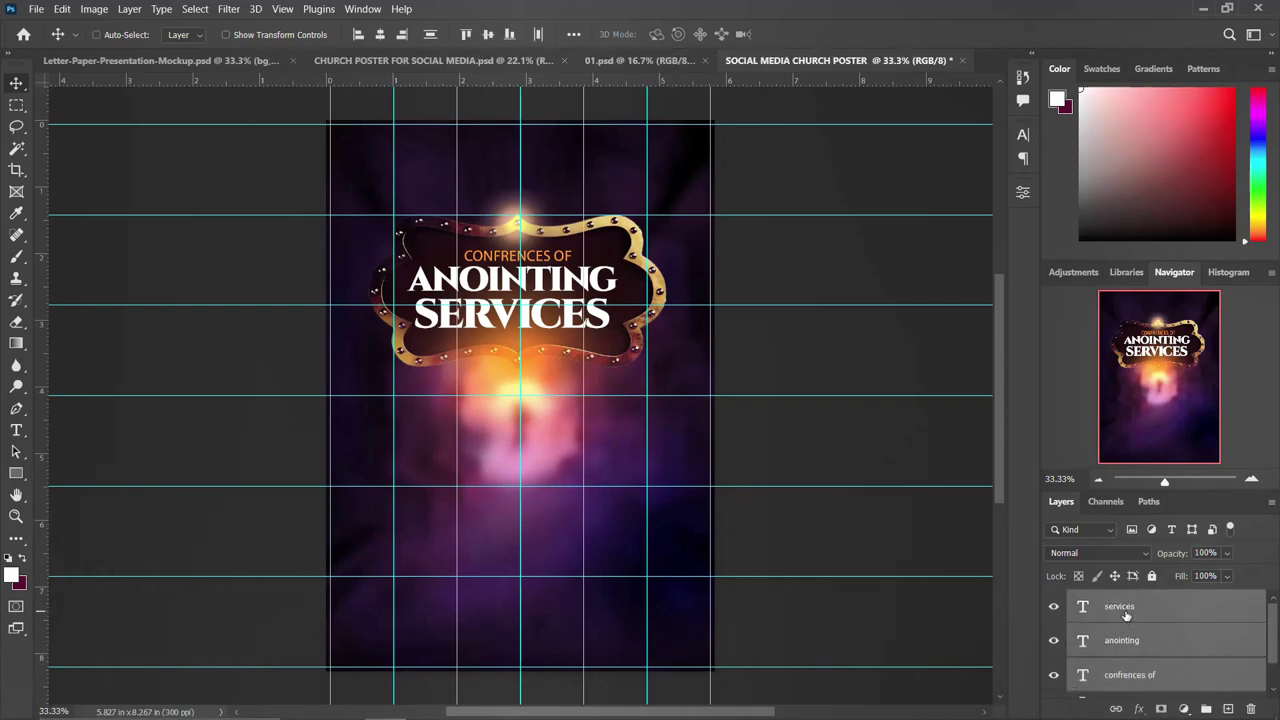
pyautogui.hotkey('ctrl', 'g')
pyautogui.doubleClick(1112, 600)
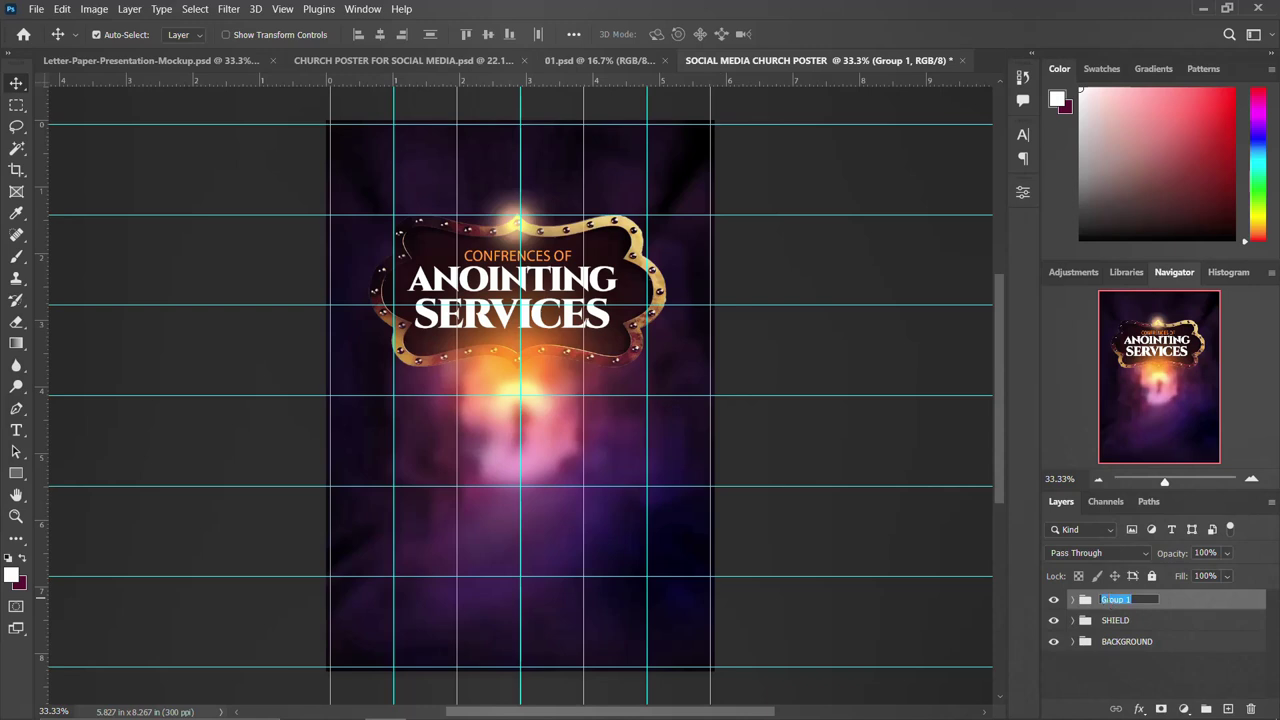
pyautogui.write('TEXTS')
pyautogui.press('Return')
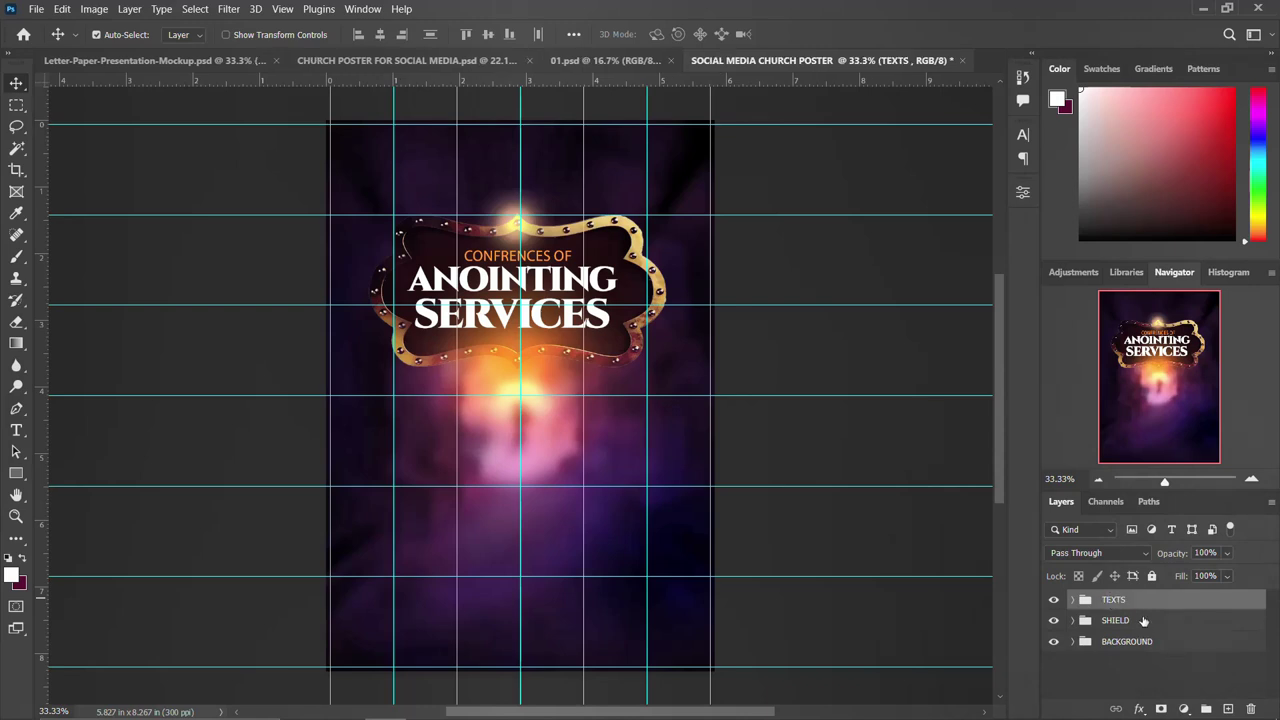
# Step: Group TEXTS together with SHIELD into a new group named THEME
pyautogui.keyDown('shift'); pyautogui.click(1137, 622); pyautogui.keyUp('shift')
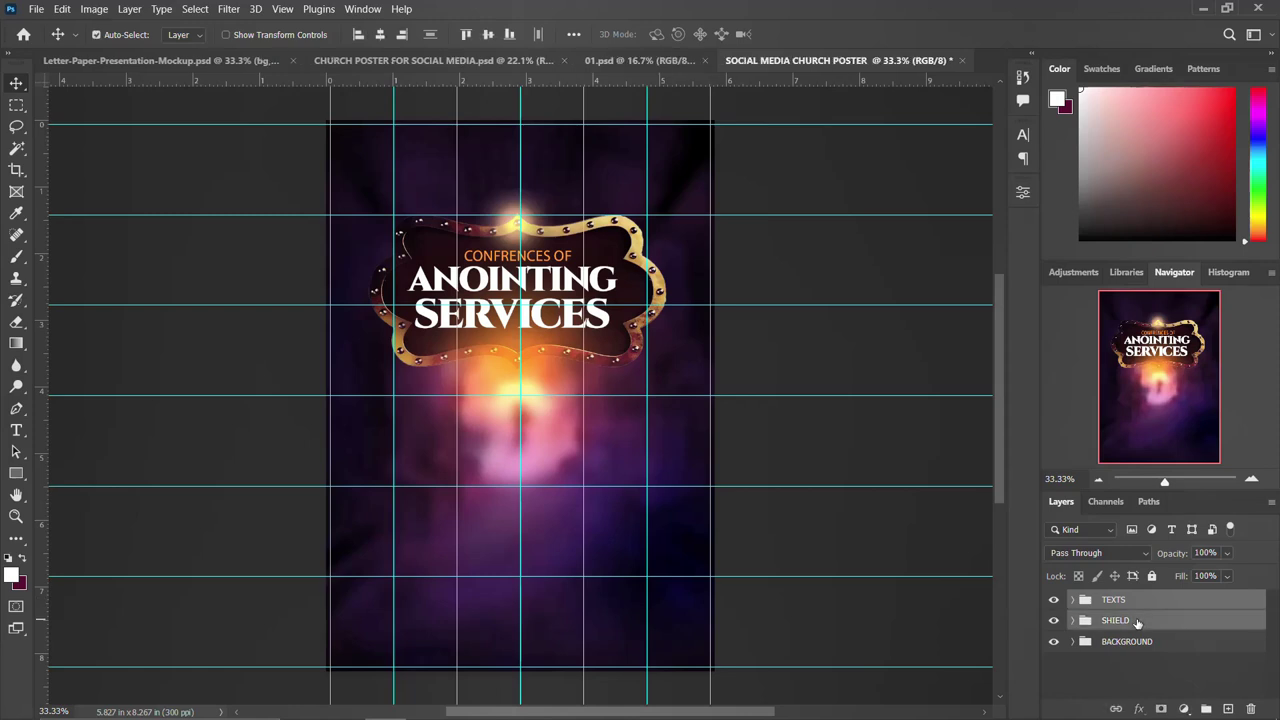
pyautogui.hotkey('ctrl', 'g')
pyautogui.doubleClick(1113, 599)
pyautogui.write('THEME')
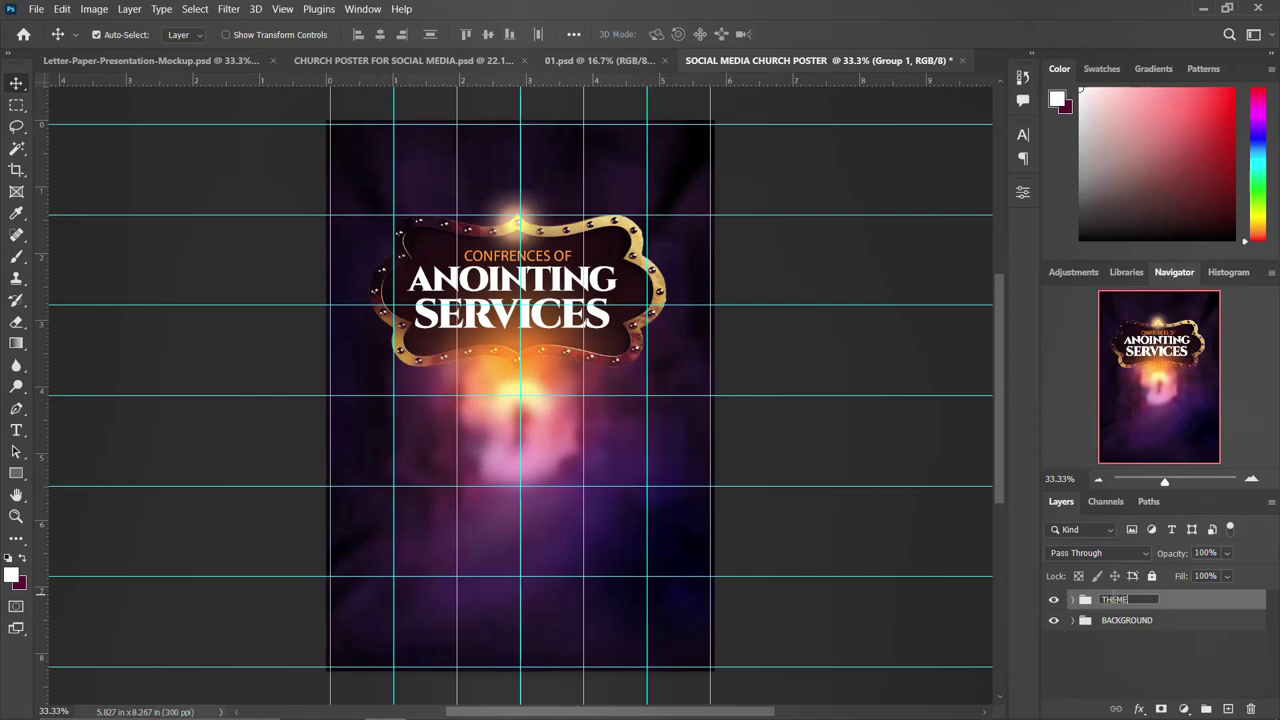
pyautogui.press('Return')
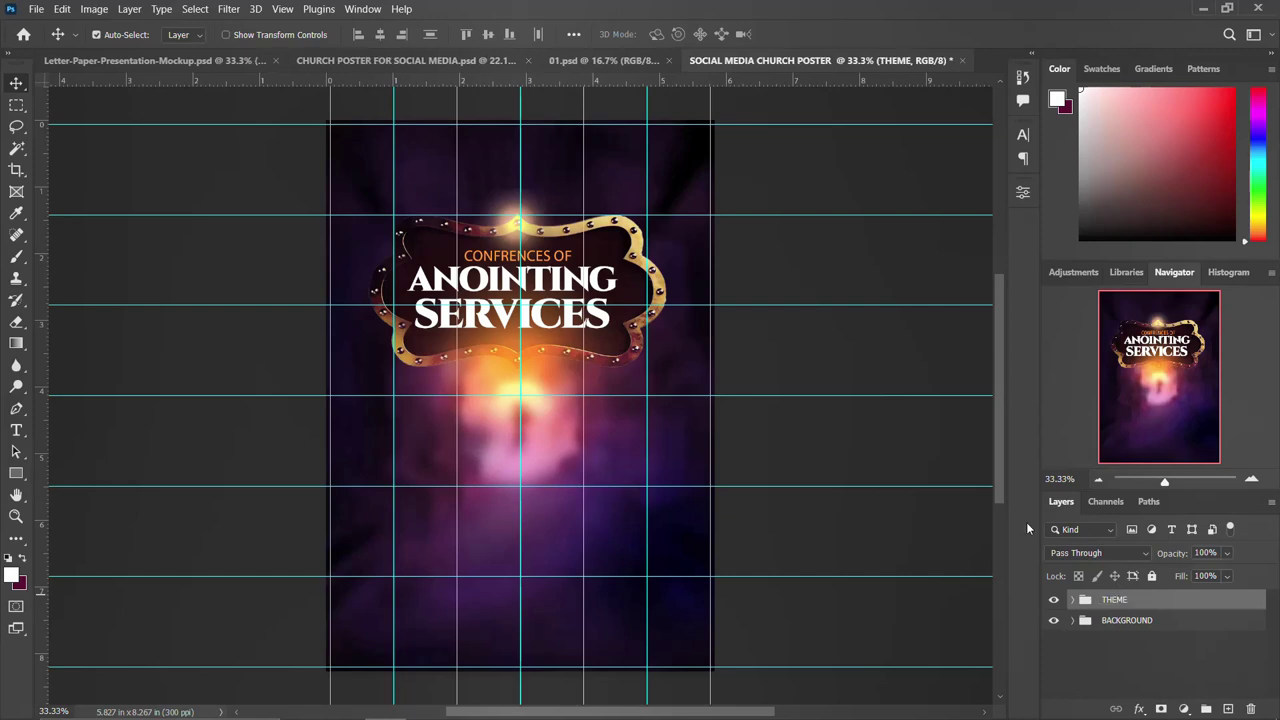
# Step: Place the FACEBOOK copy LIVE badge image at the top of the poster
pyautogui.click(344, 703)
pyautogui.moveTo(833, 357); pyautogui.dragTo(270, 321)
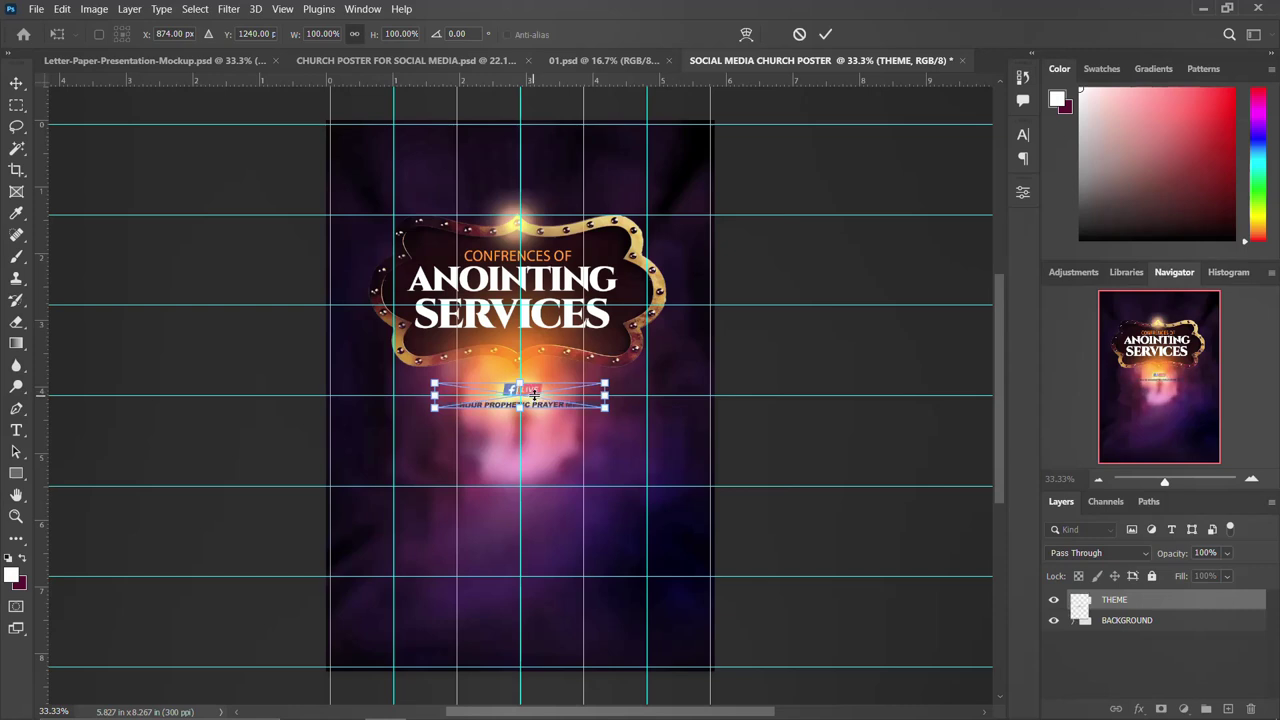
pyautogui.moveTo(533, 391); pyautogui.dragTo(535, 172)
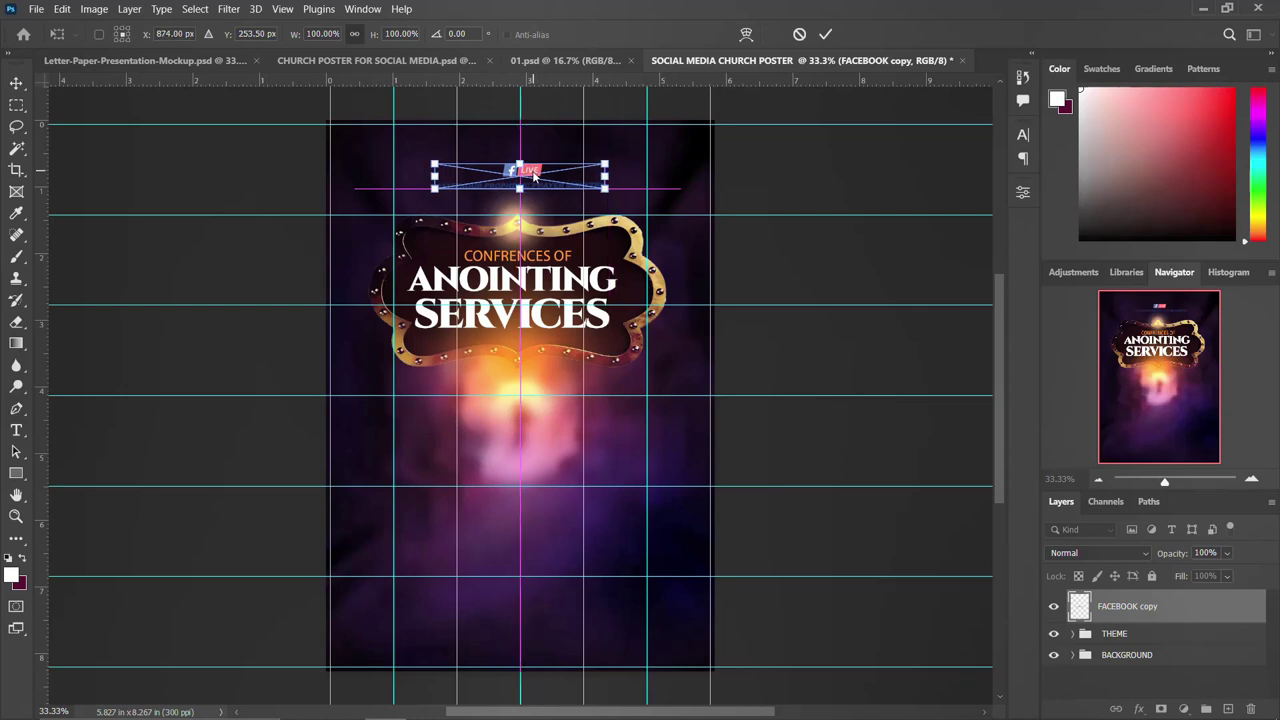
pyautogui.press('Return')
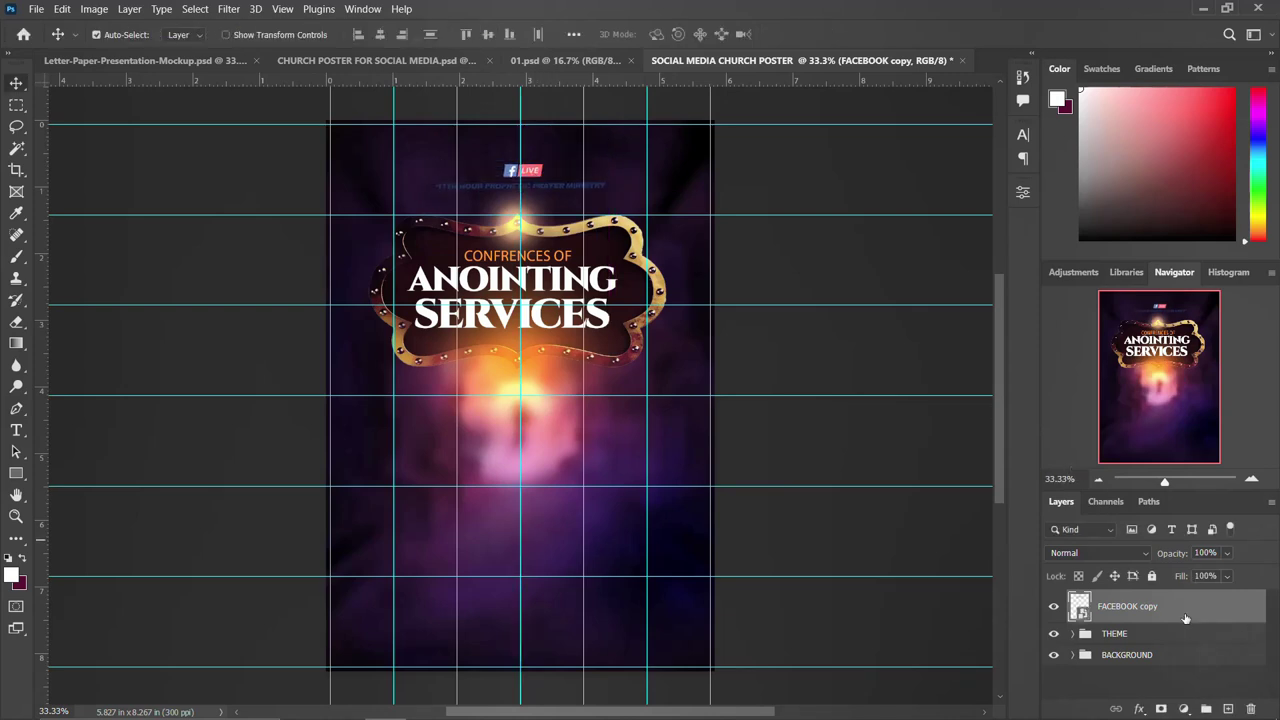
# Step: Marquee-select the ministry line under the badge and copy it to its own layer
pyautogui.click(22, 108)
pyautogui.moveTo(611, 194); pyautogui.dragTo(418, 174)
pyautogui.hotkey('ctrl', 'j')
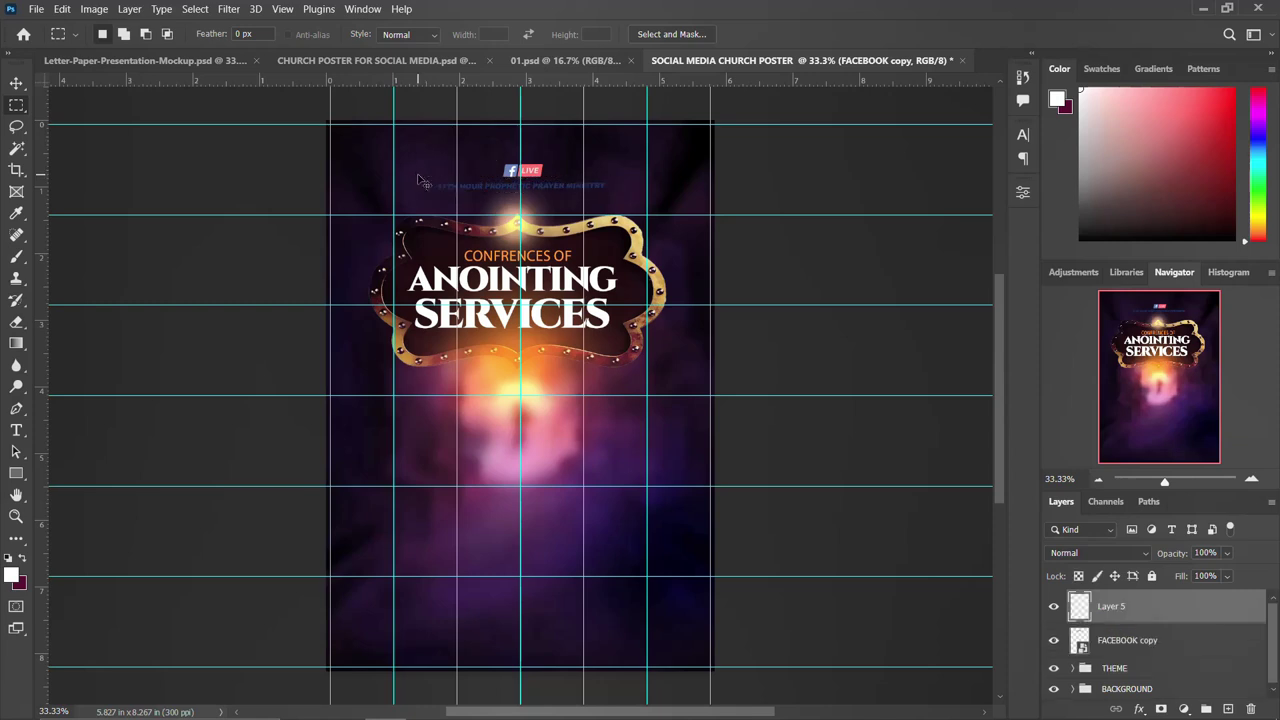
# Step: Give Layer 5's ministry line a white Color Overlay
pyautogui.doubleClick(1247, 612)
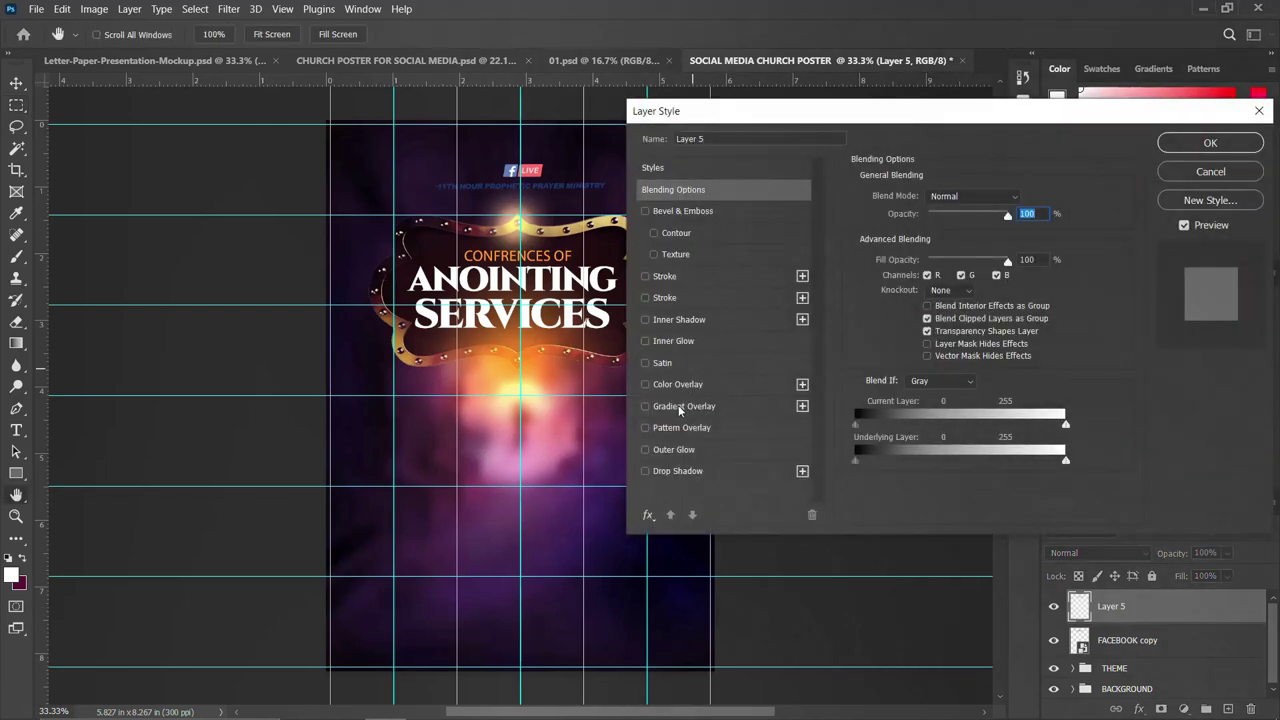
pyautogui.click(645, 384)
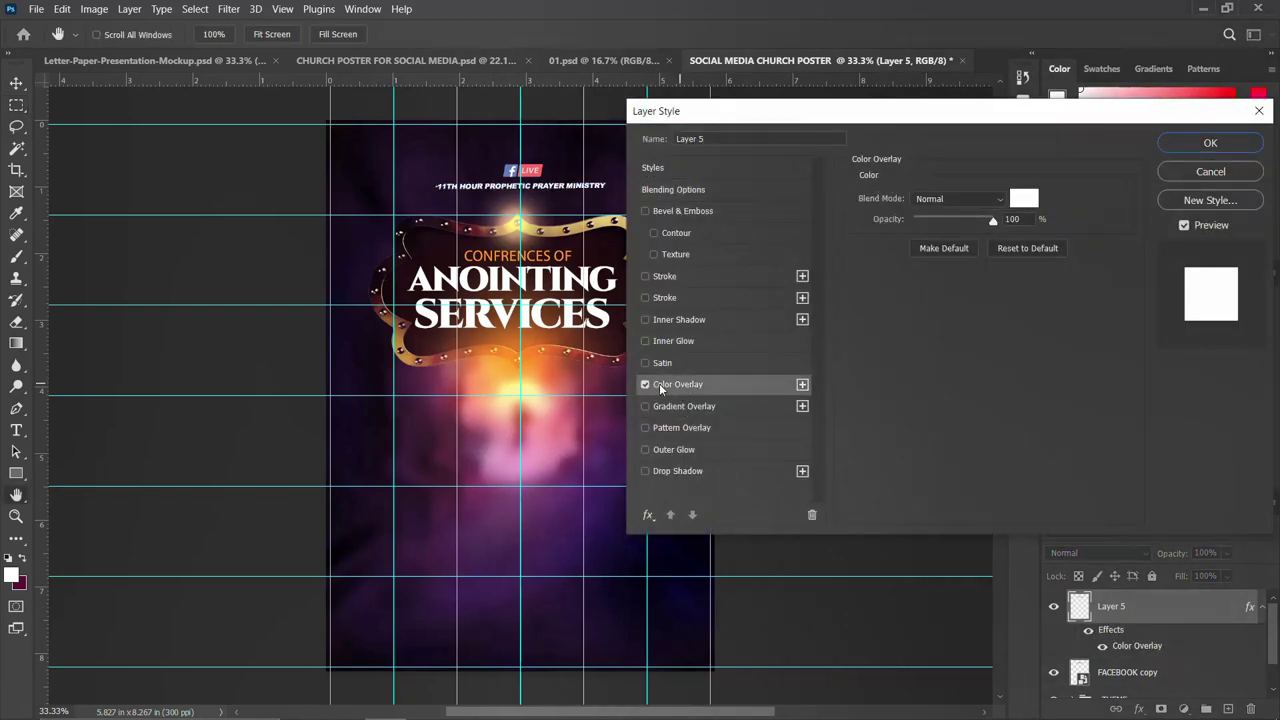
pyautogui.click(1210, 142)
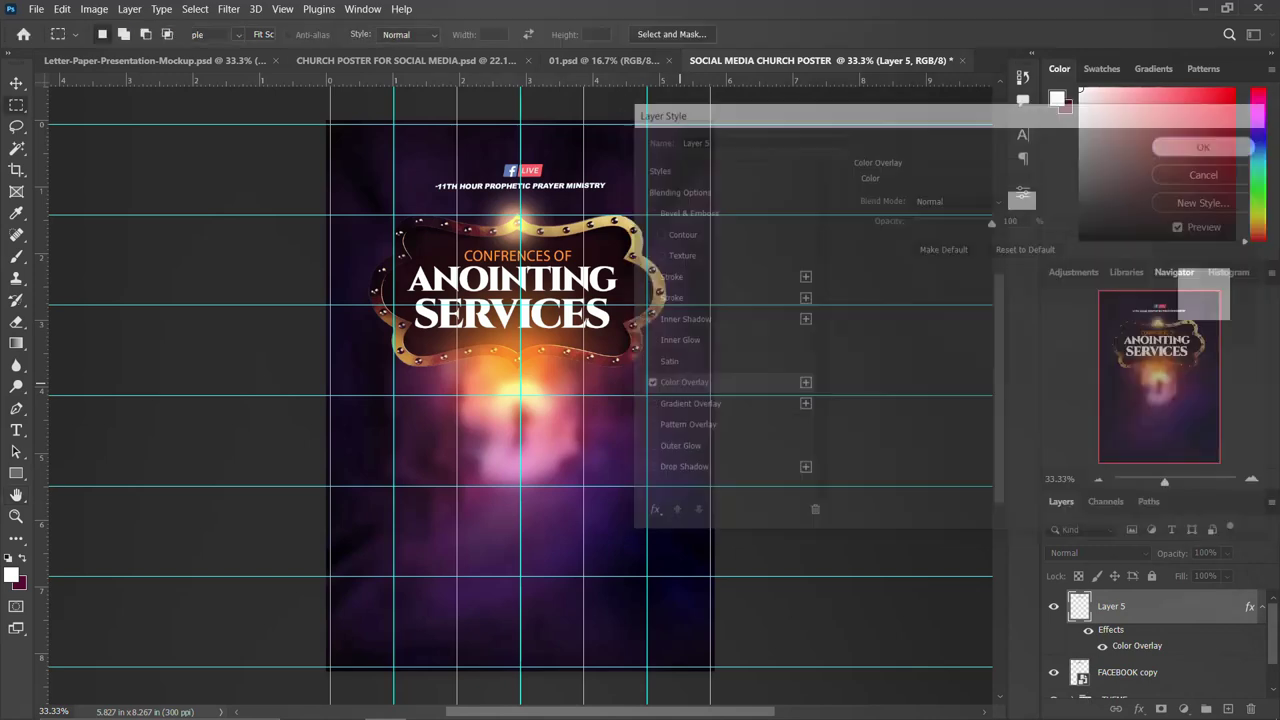
pyautogui.click(1138, 709)
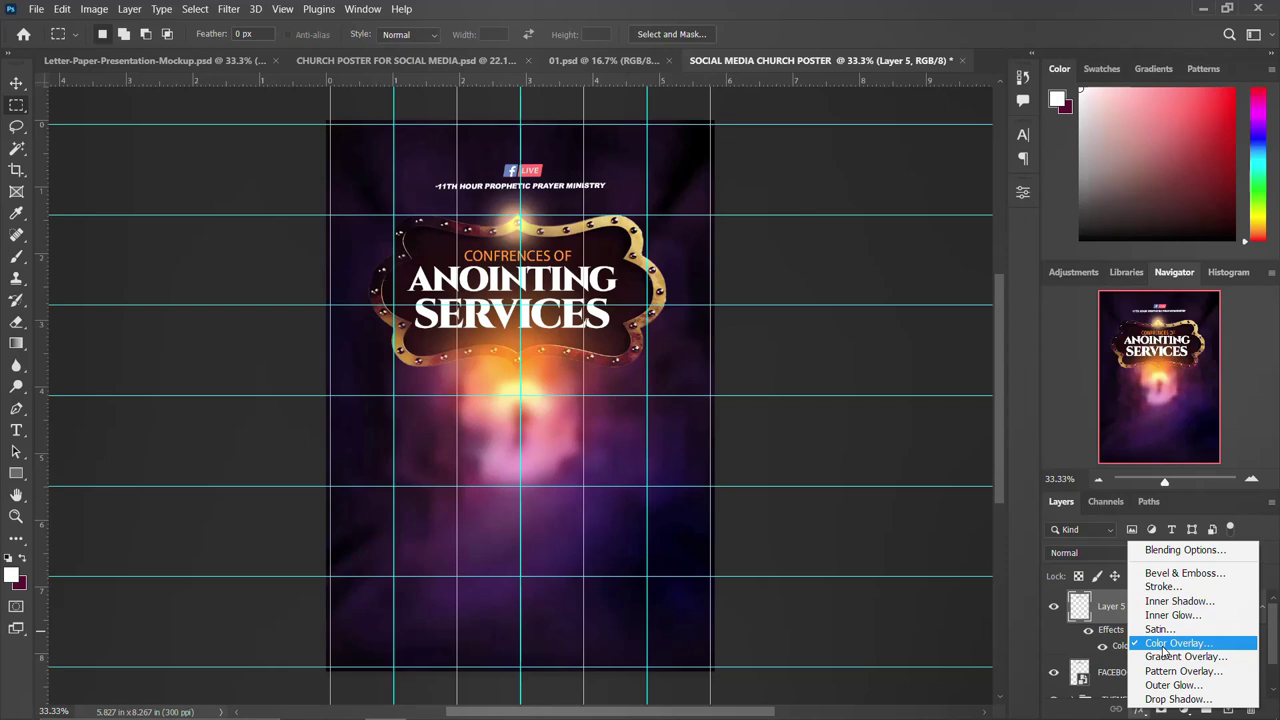
pyautogui.click(1179, 547)
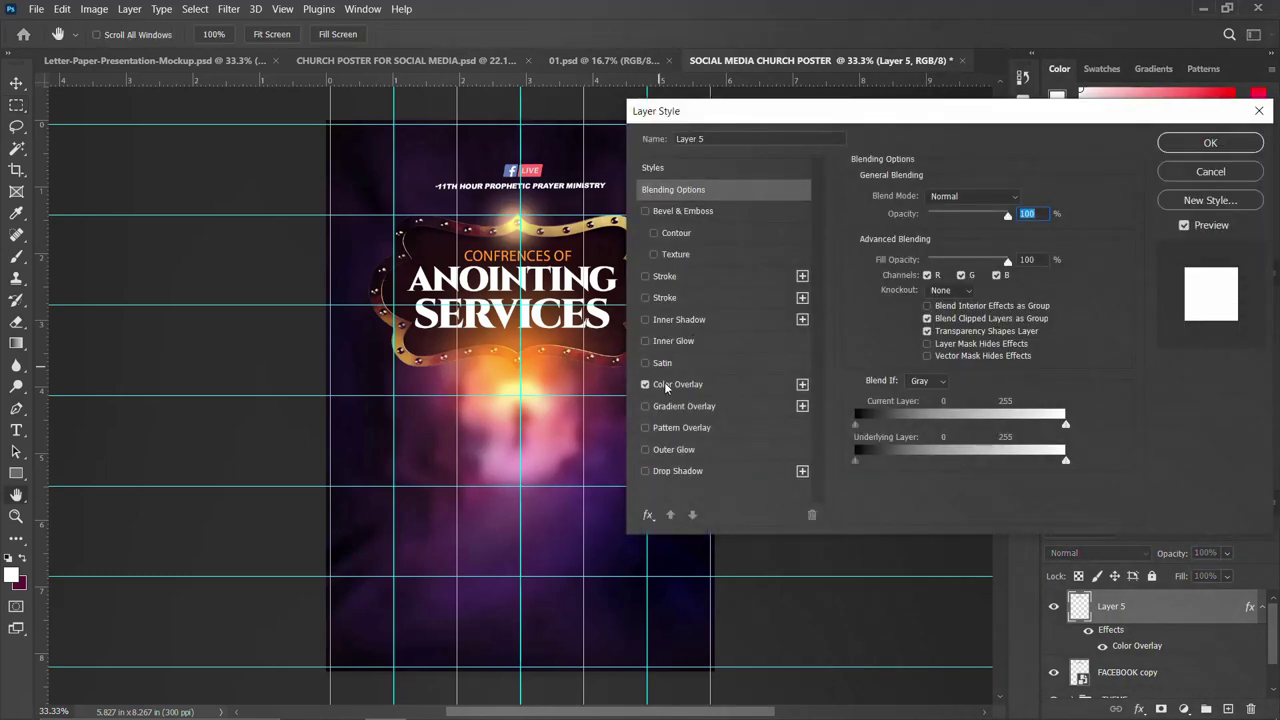
pyautogui.click(683, 384)
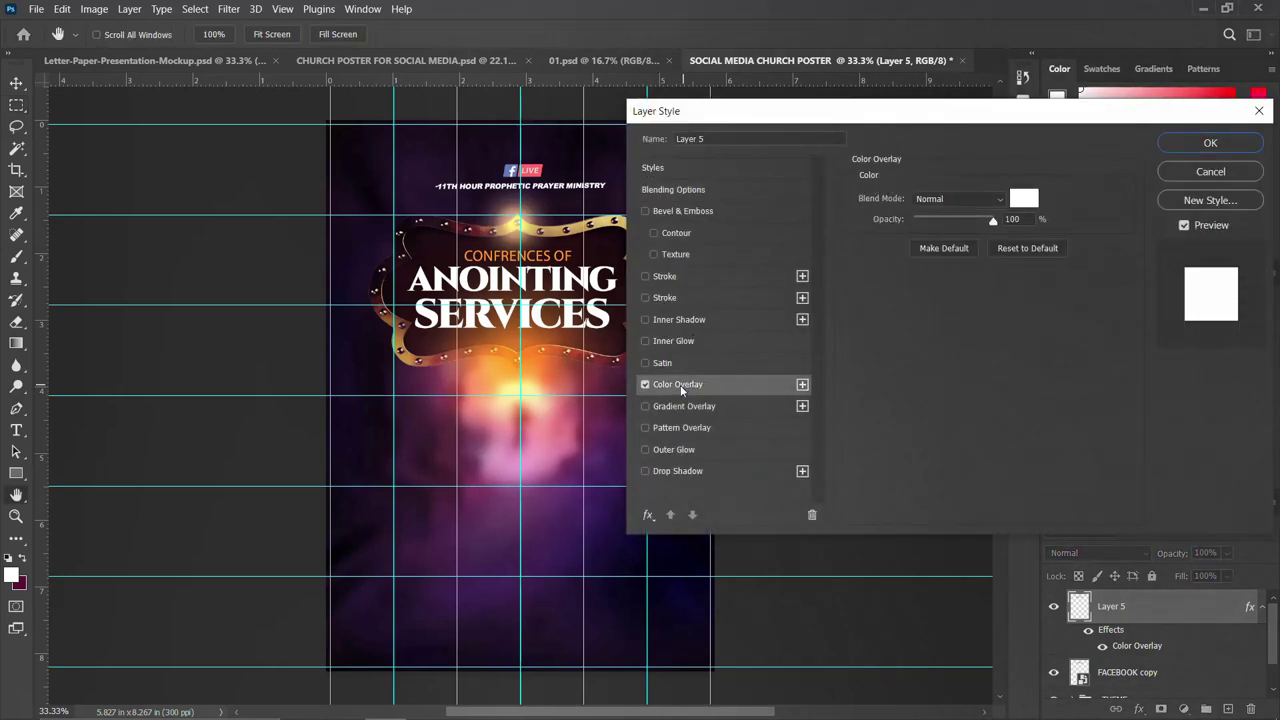
pyautogui.click(1030, 198)
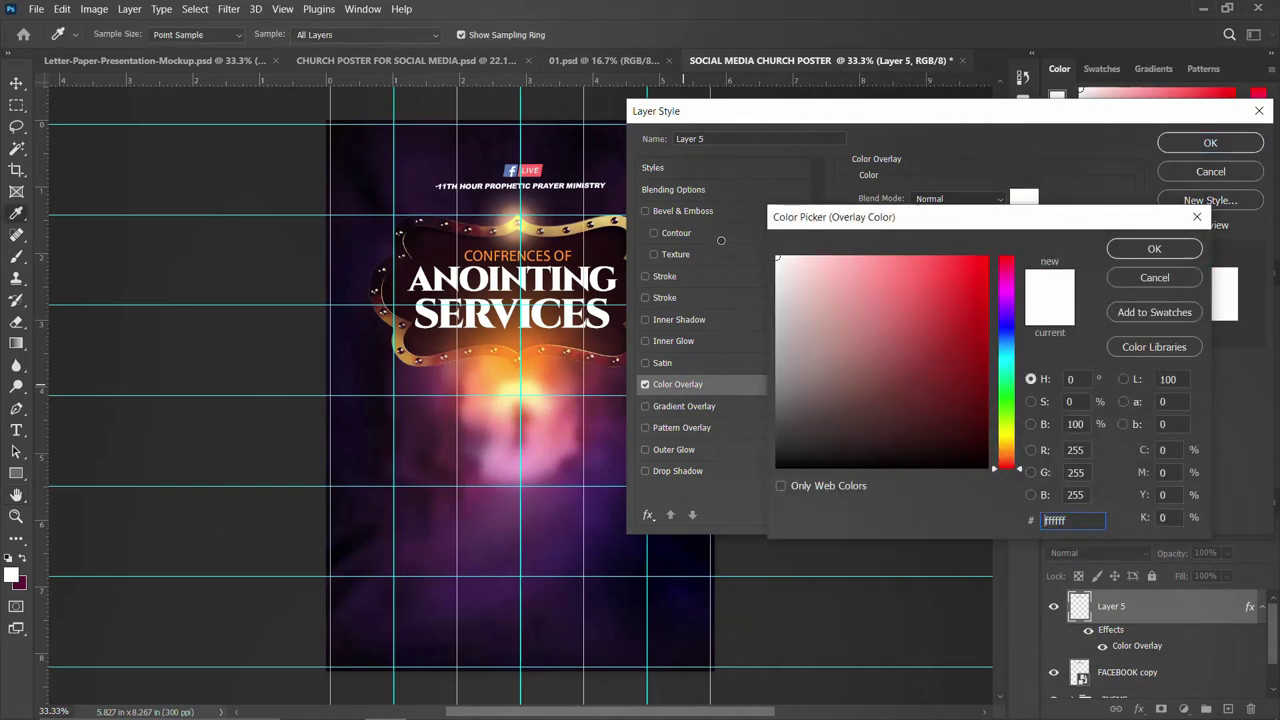
pyautogui.click(1147, 250)
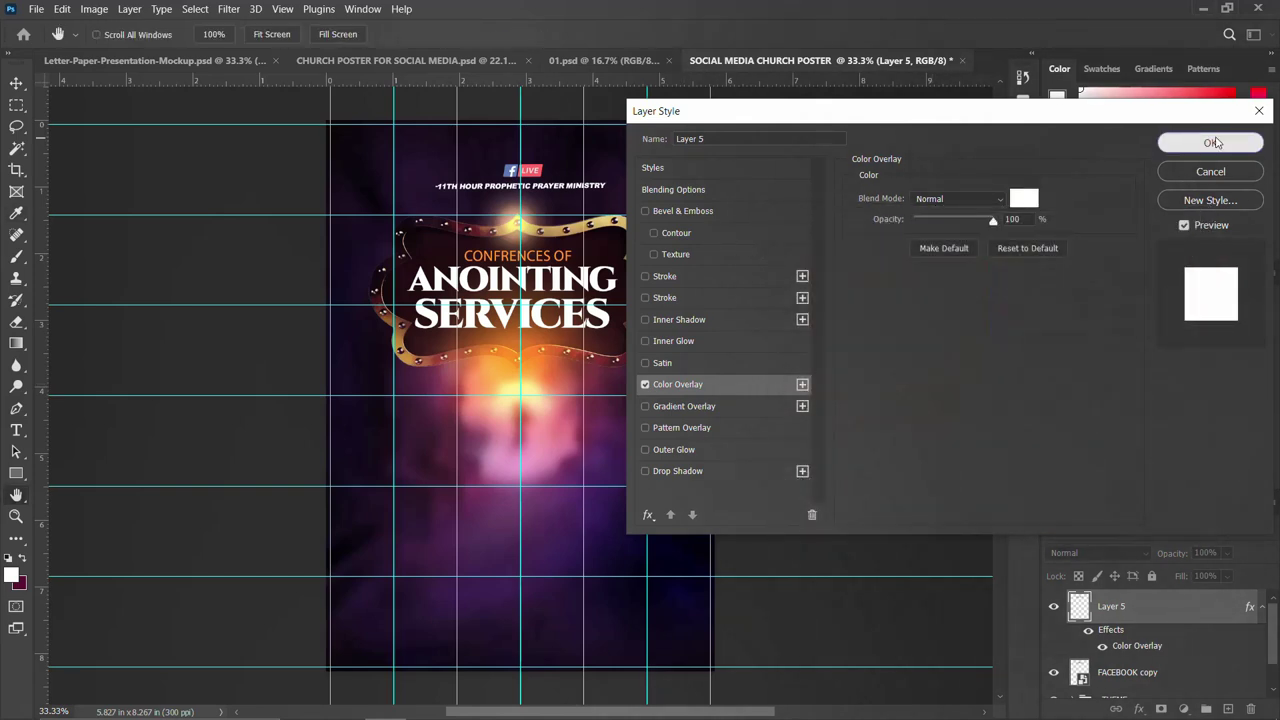
pyautogui.click(1209, 143)
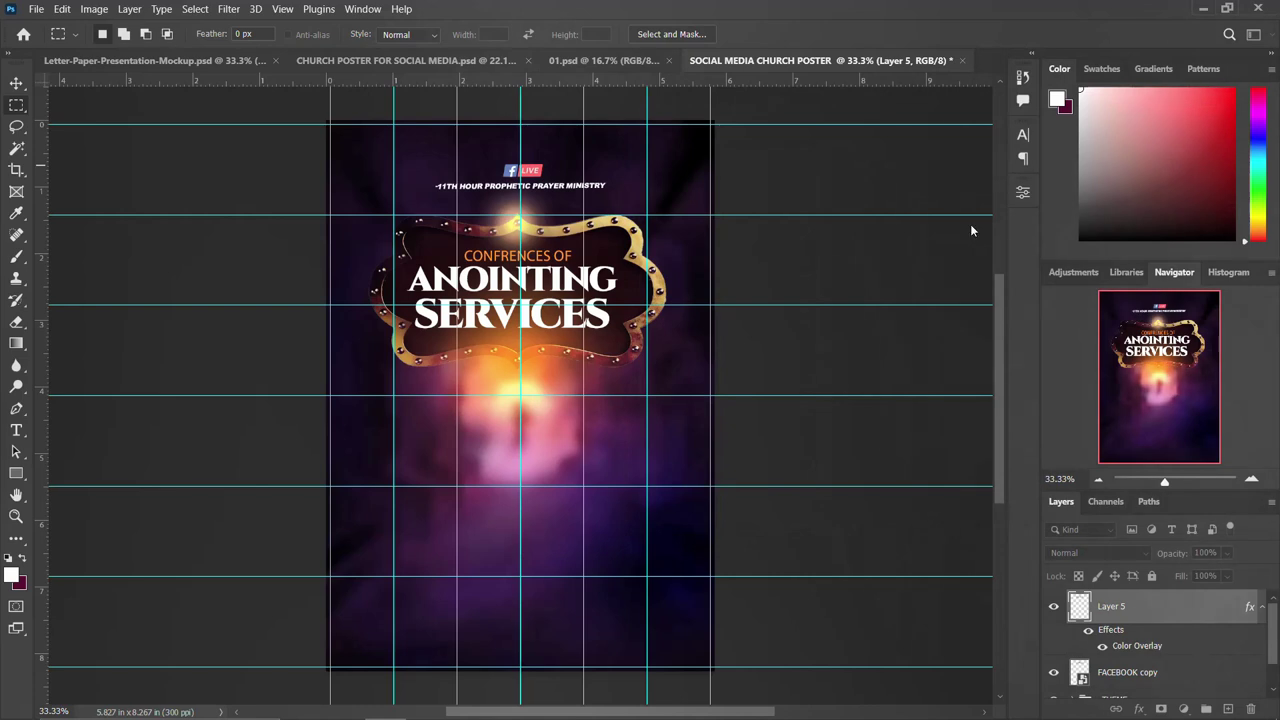
pyautogui.click(1261, 607)
# Step: Group Layer 5 and FACEBOOK copy into a group named LOGO
pyautogui.keyDown('shift'); pyautogui.click(1109, 644); pyautogui.keyUp('shift')
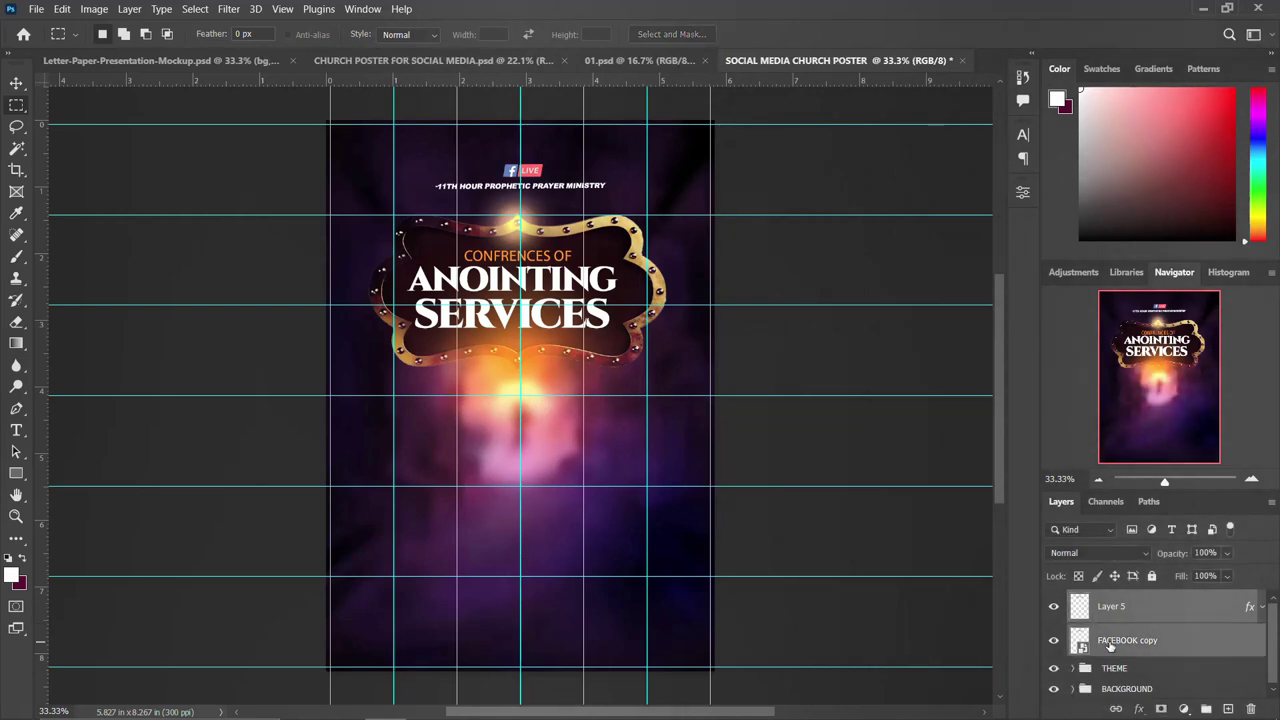
pyautogui.hotkey('ctrl', 'g')
pyautogui.doubleClick(1115, 599)
pyautogui.write('LOGO')
pyautogui.press('Return')
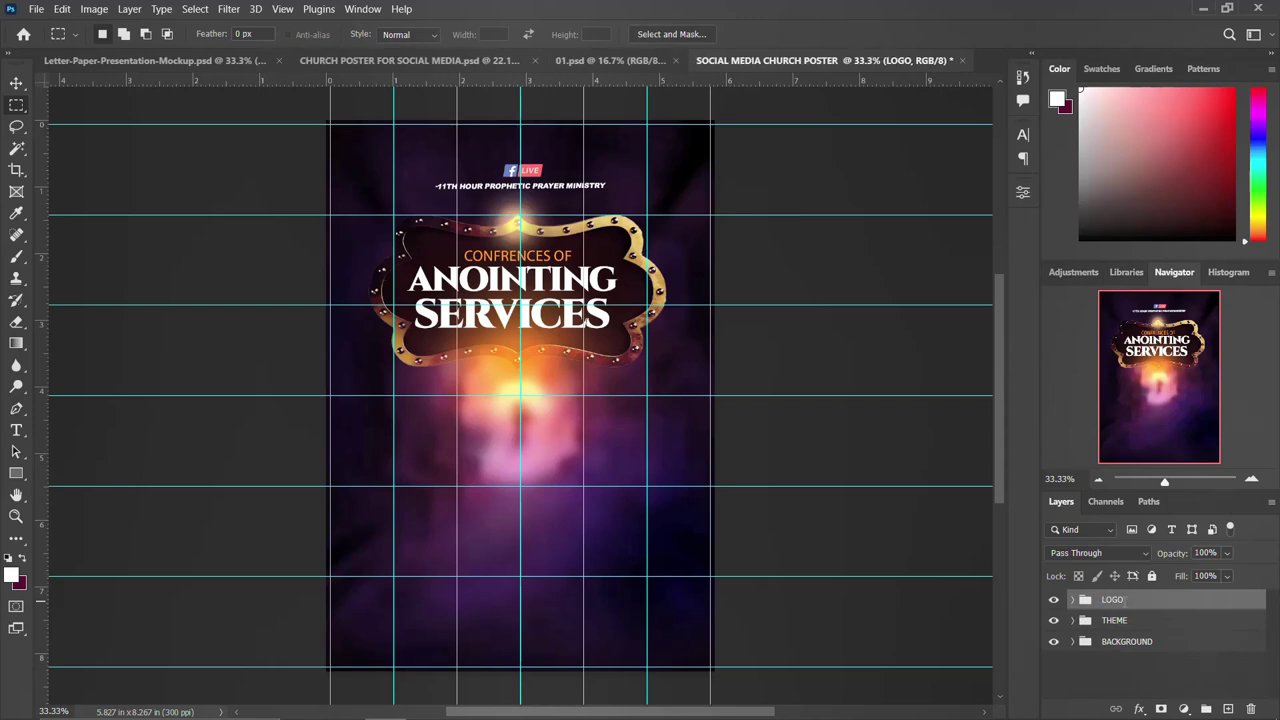
pyautogui.click(1053, 600)
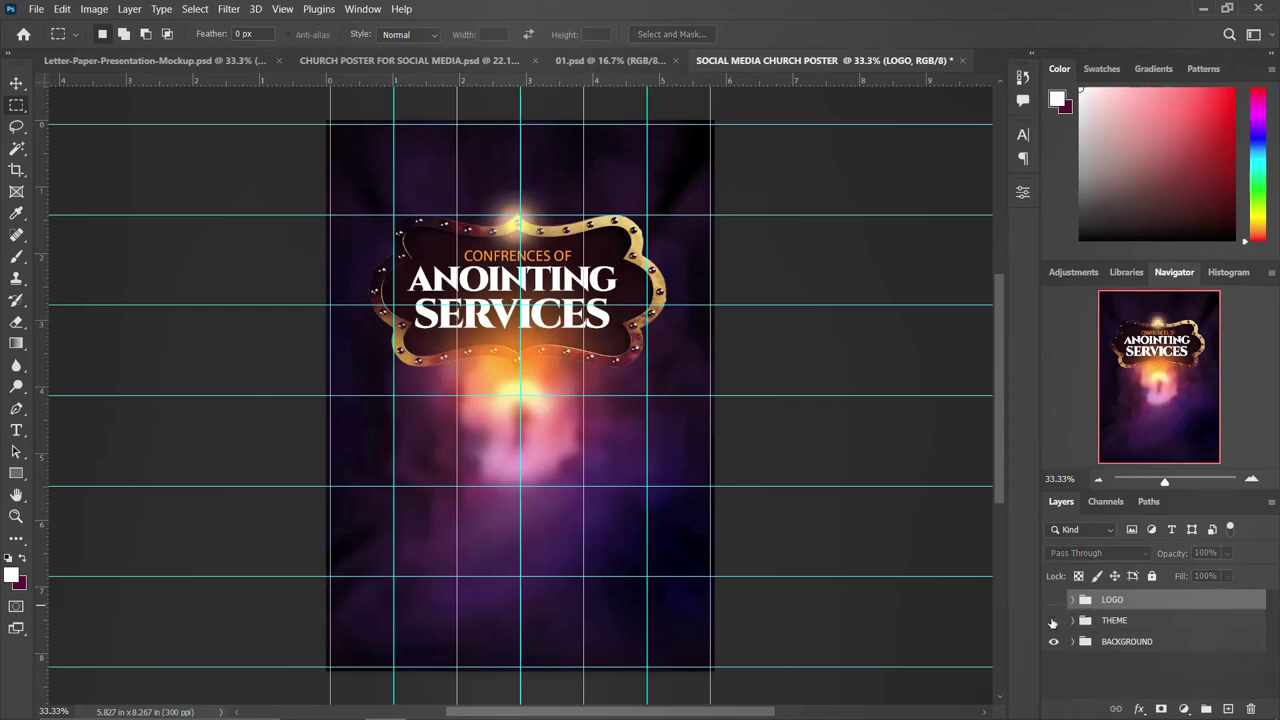
pyautogui.click(1053, 600)
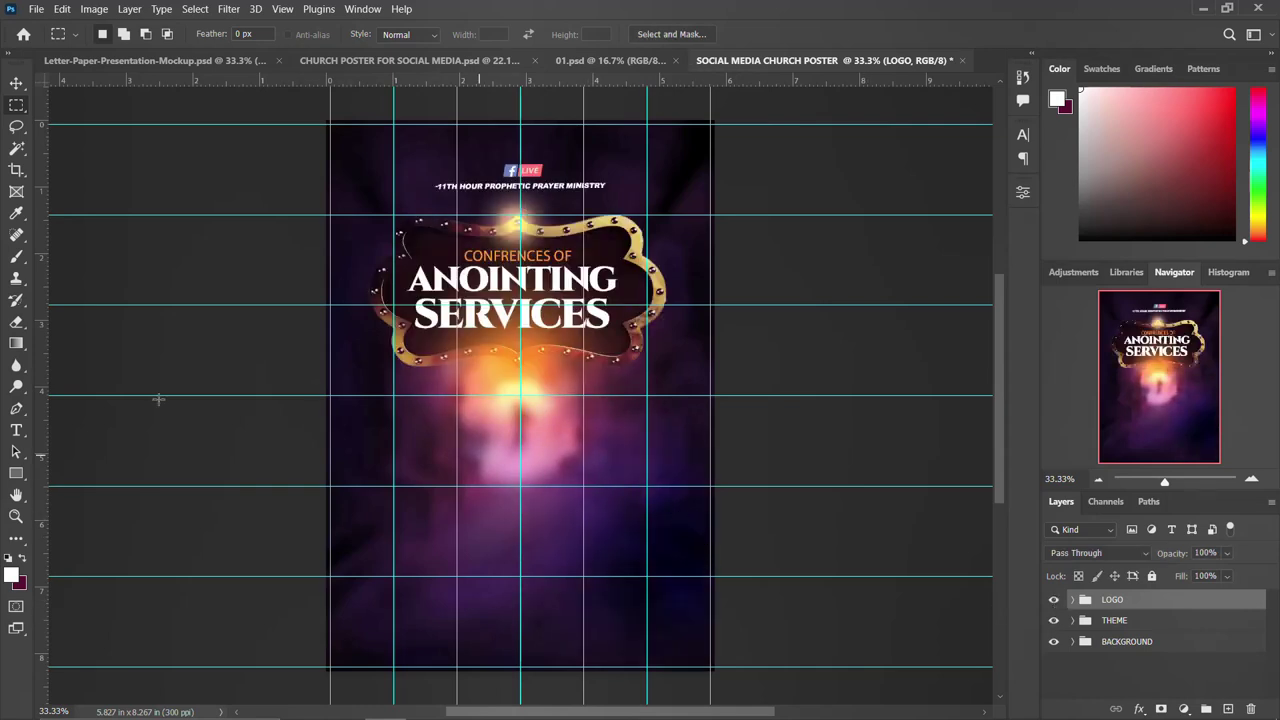
# Step: Place the DG photo of the four ministers below the gold signboard
pyautogui.click(16, 83)
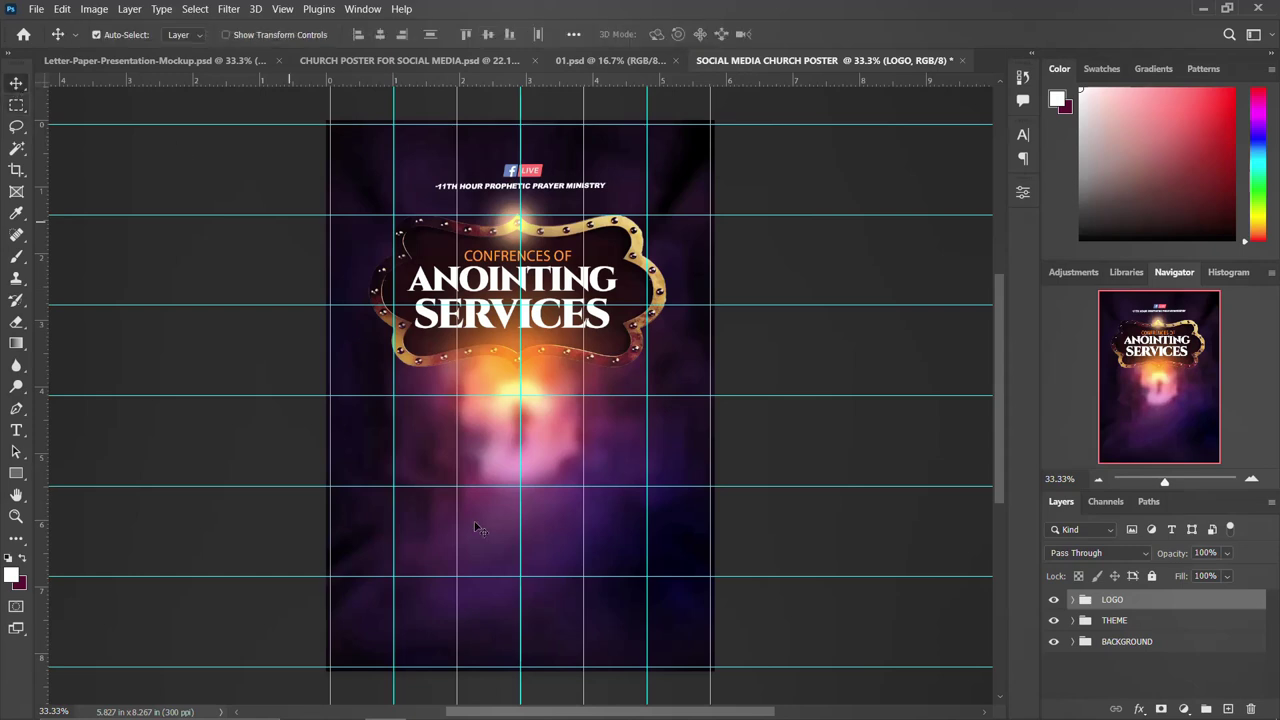
pyautogui.moveTo(343, 716)
pyautogui.click(376, 642)
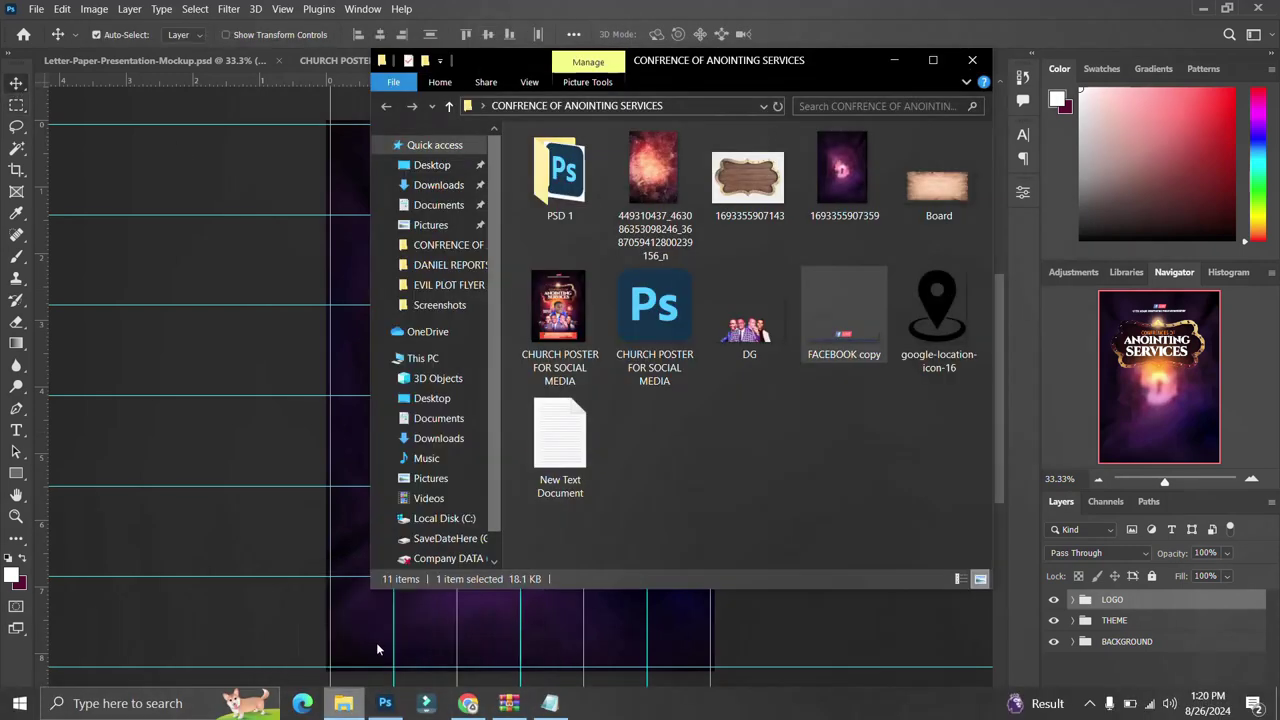
pyautogui.click(745, 315)
pyautogui.moveTo(760, 330); pyautogui.dragTo(466, 490)
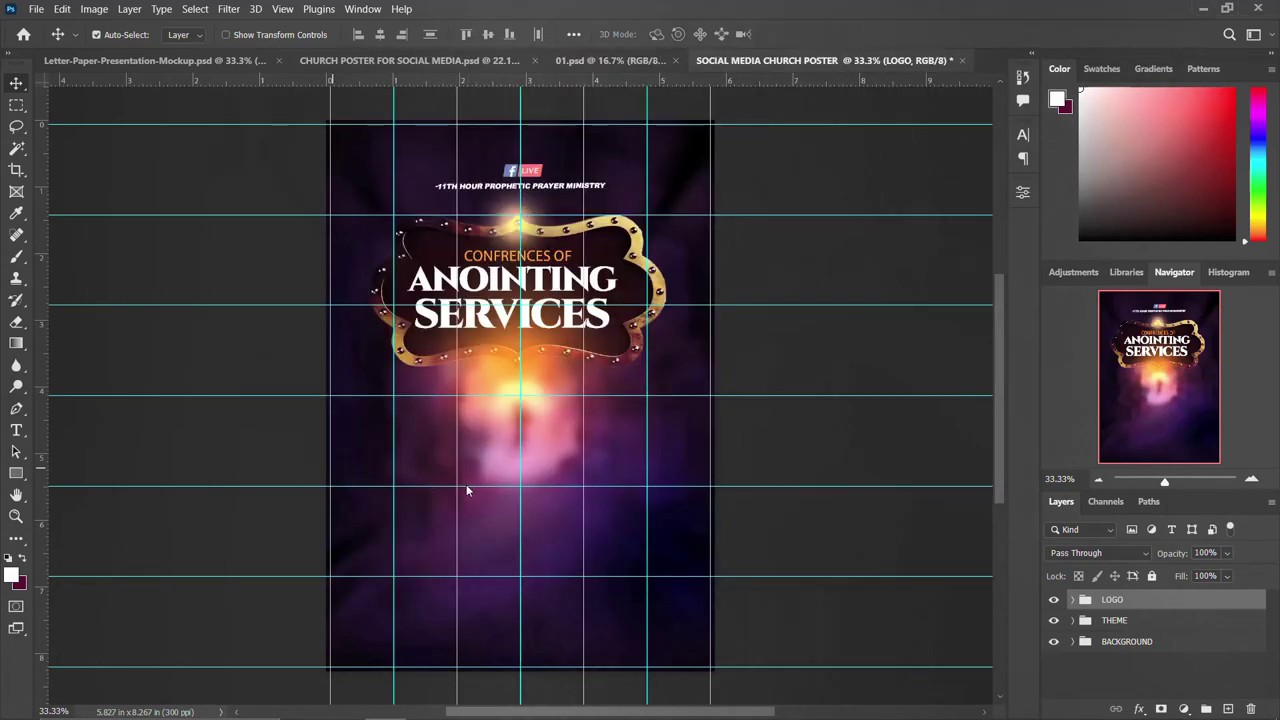
pyautogui.moveTo(478, 437); pyautogui.dragTo(480, 485)
pyautogui.press('Return')
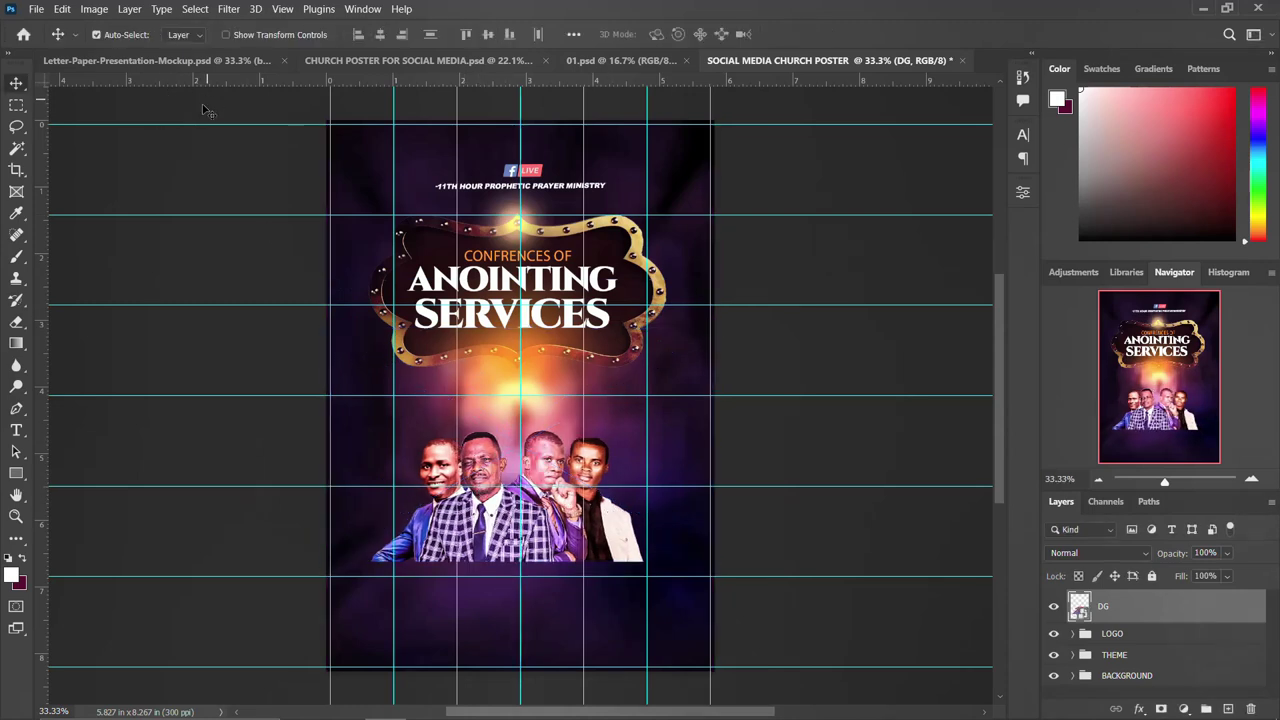
# Step: In the reference poster, show the LOGO and NAMES AND IMAGES groups
pyautogui.click(420, 60)
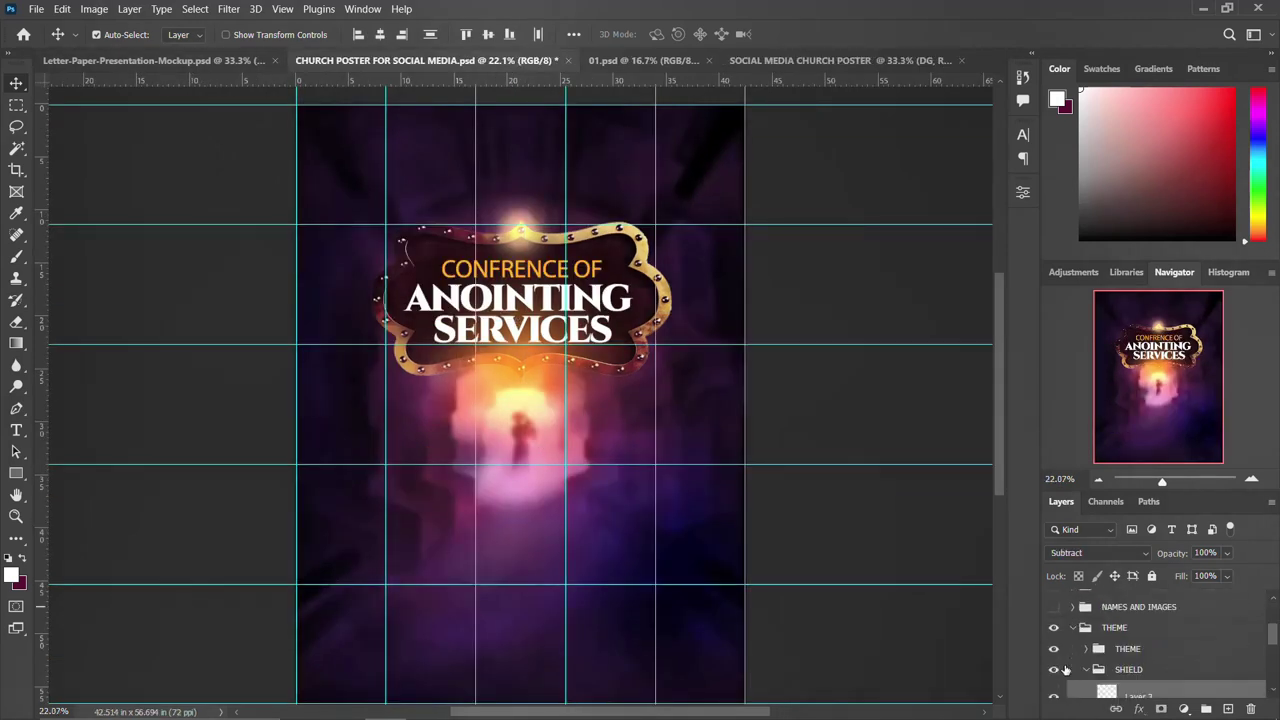
pyautogui.scroll(-3, 1064, 671)
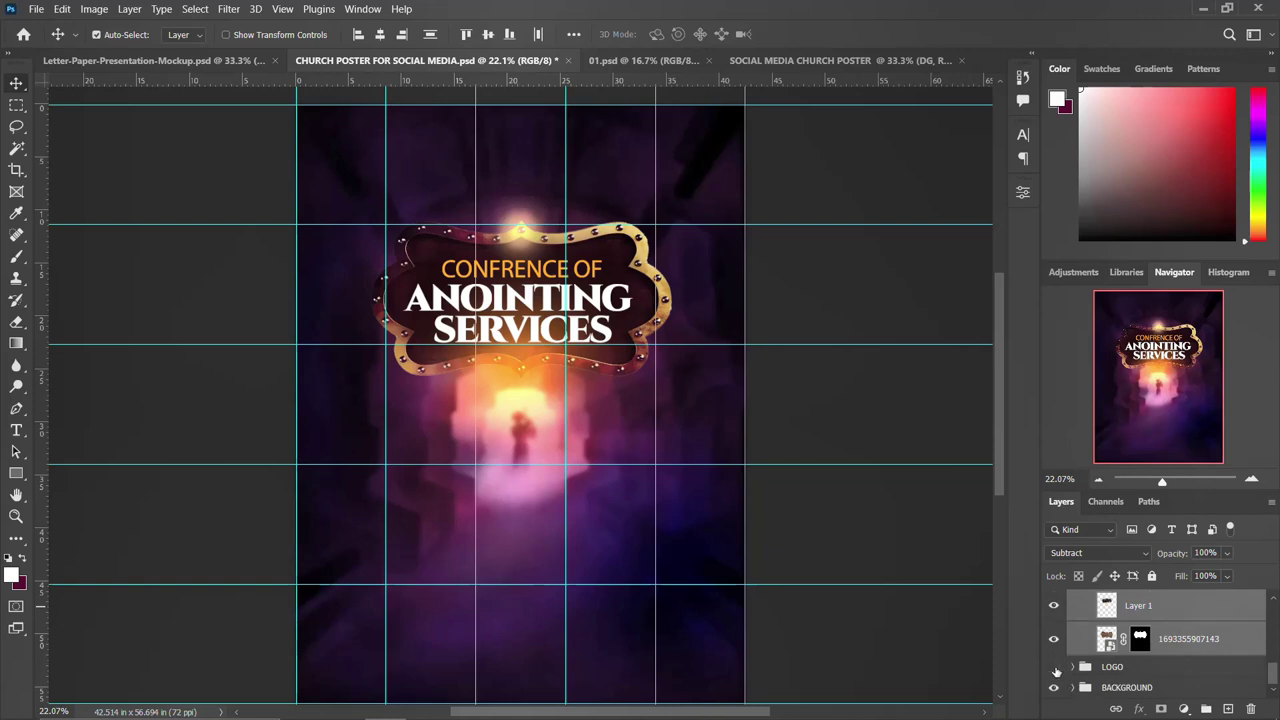
pyautogui.click(1054, 671)
pyautogui.scroll(4, 1064, 660)
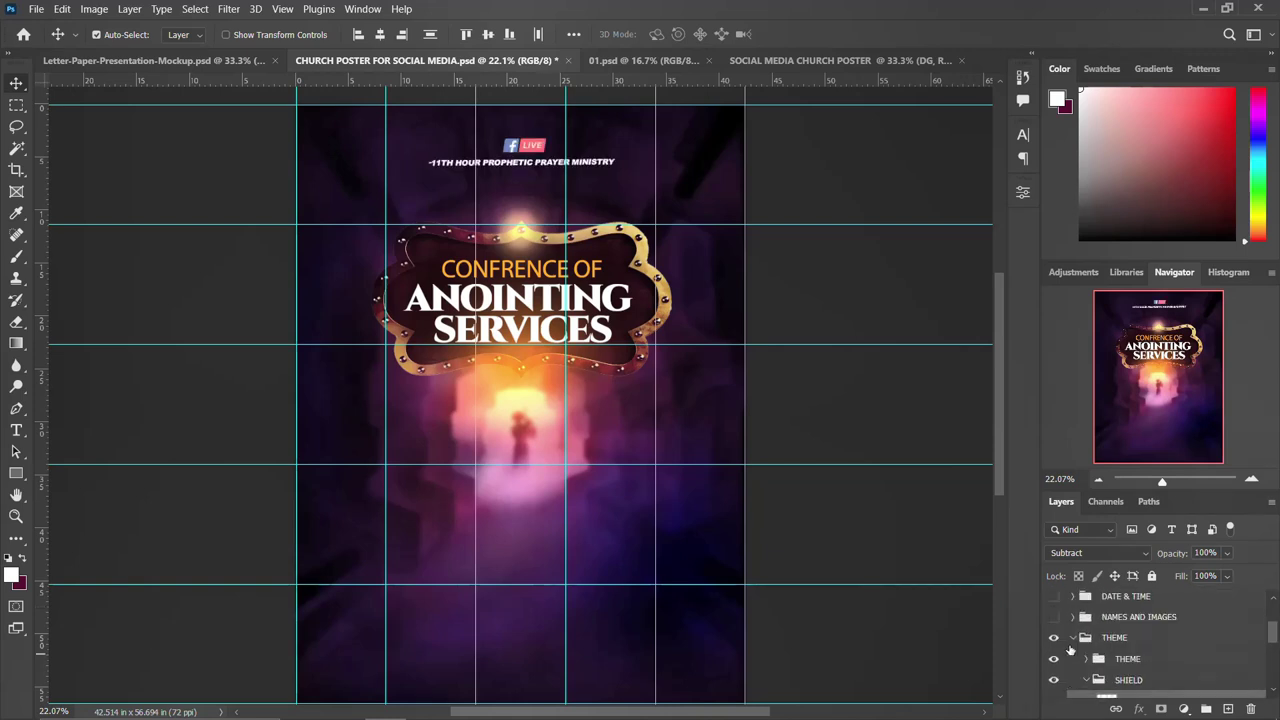
pyautogui.click(1054, 617)
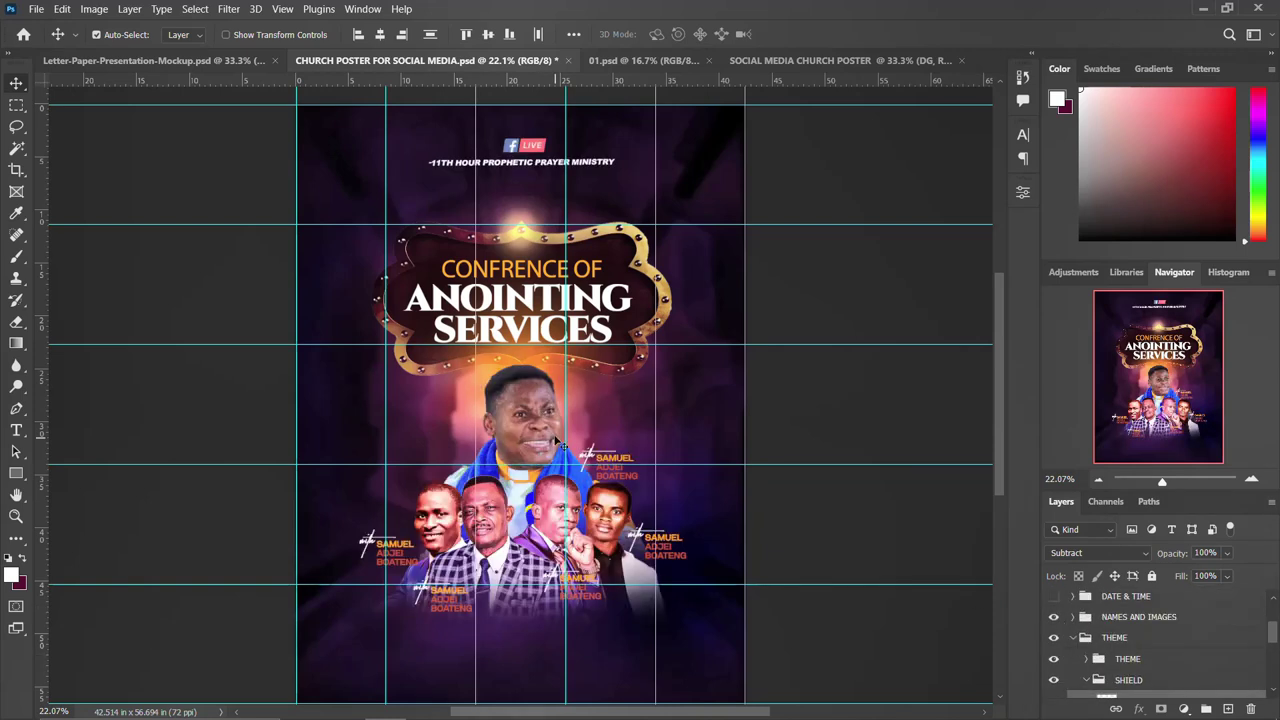
# Step: Move the central minister's photo up and shrink it to about 83%
pyautogui.click(543, 422)
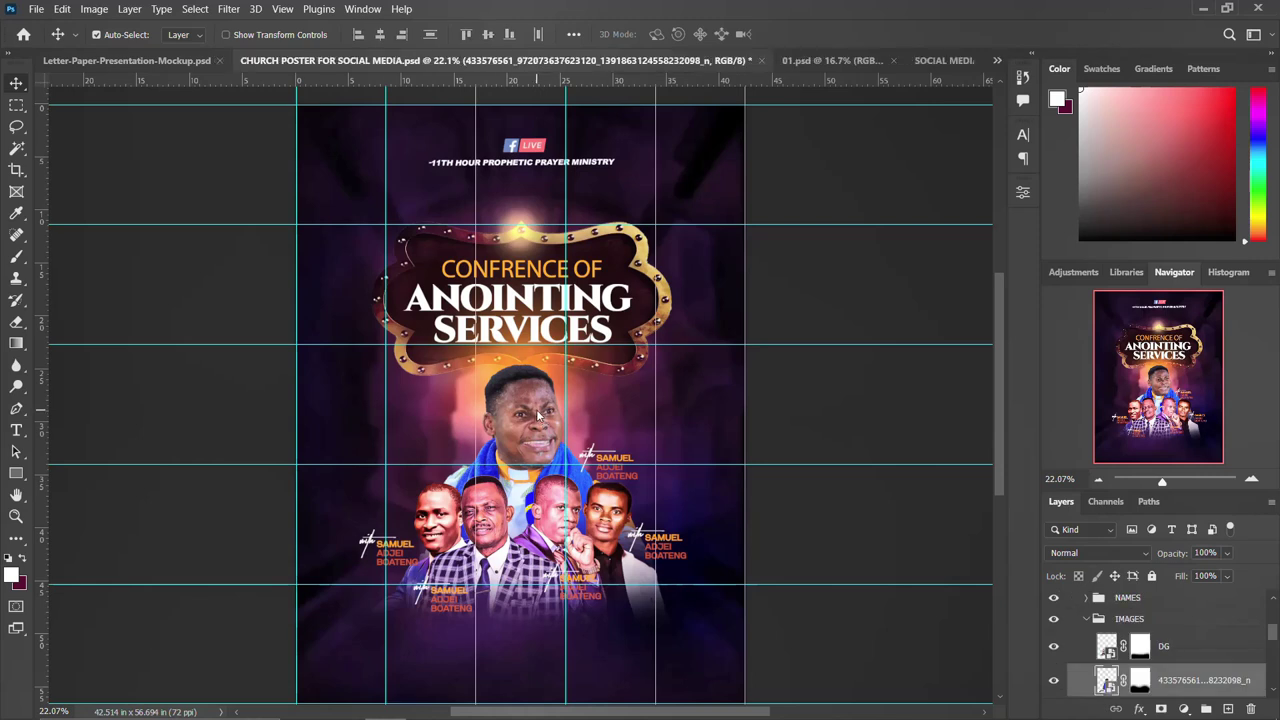
pyautogui.moveTo(541, 413)
pyautogui.mouseDown()
pyautogui.moveTo(558, 285)
pyautogui.moveTo(608, 200)
pyautogui.moveTo(950, 52)
pyautogui.moveTo(712, 212)
pyautogui.moveTo(548, 300)
pyautogui.moveTo(548, 420)
pyautogui.moveTo(538, 390)
pyautogui.mouseUp()
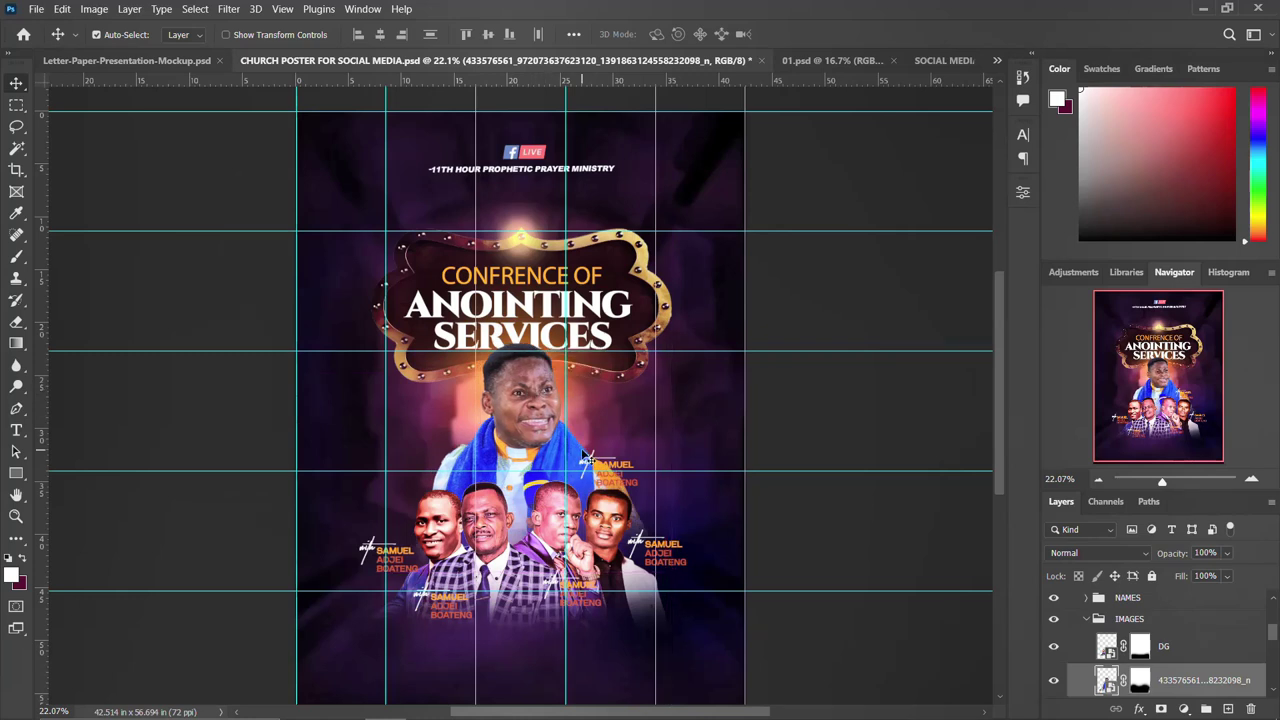
pyautogui.hotkey('ctrl', 't')
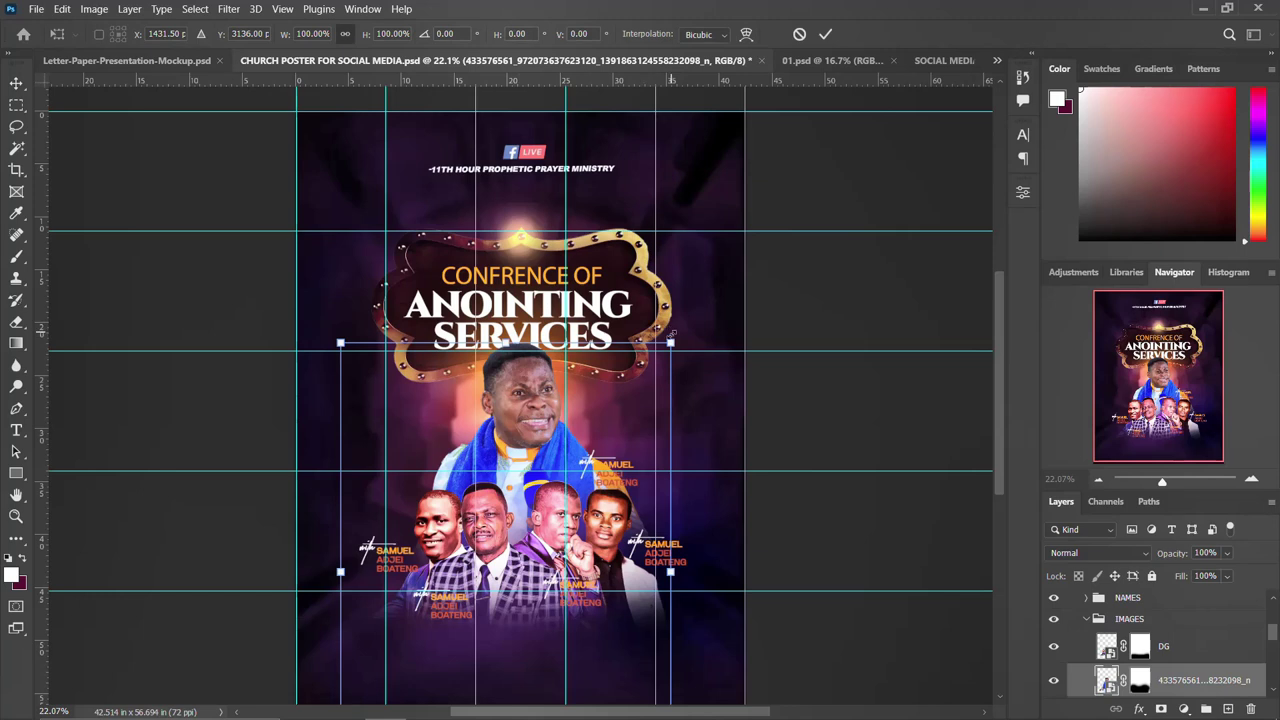
pyautogui.moveTo(659, 352); pyautogui.dragTo(641, 383)
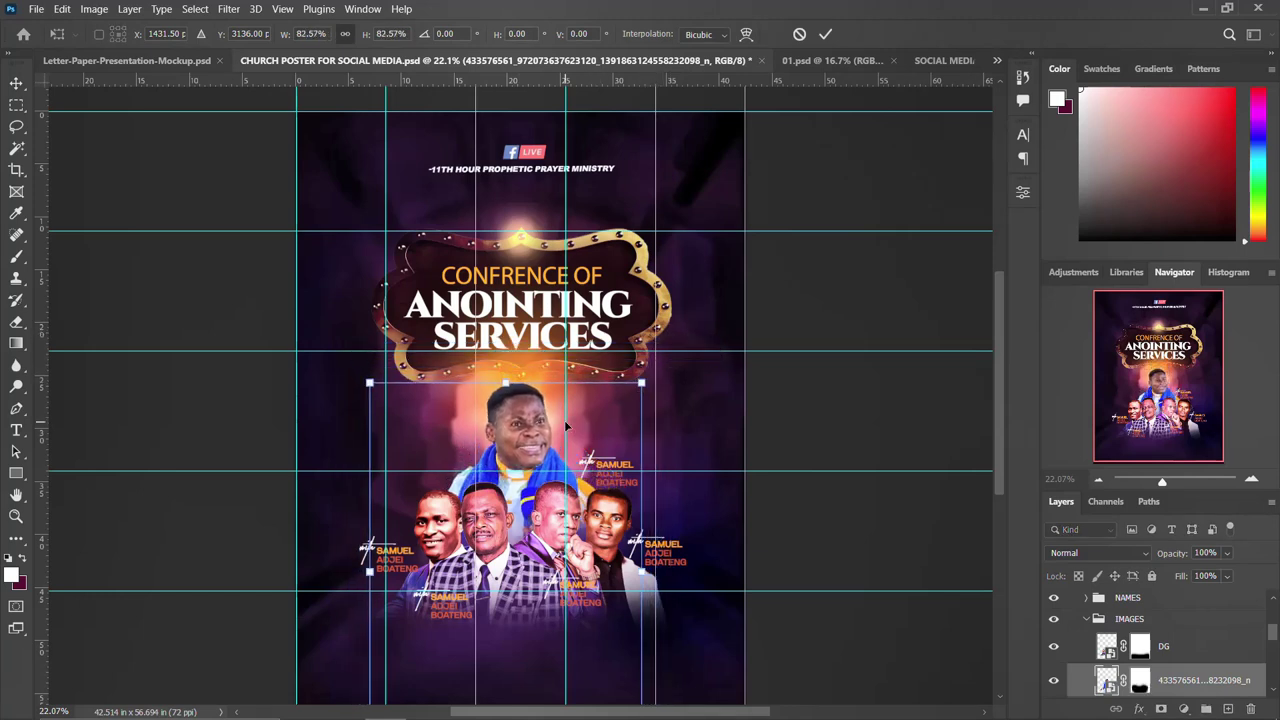
pyautogui.press('Return')
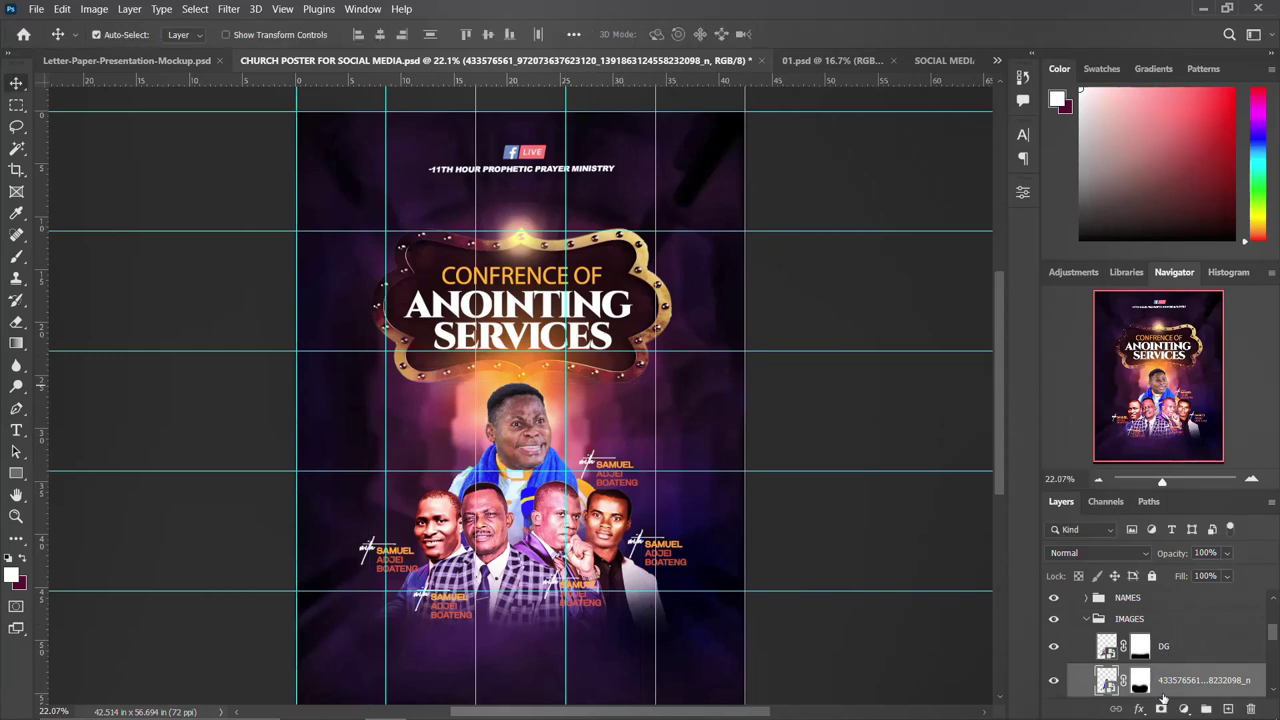
pyautogui.click(950, 61)
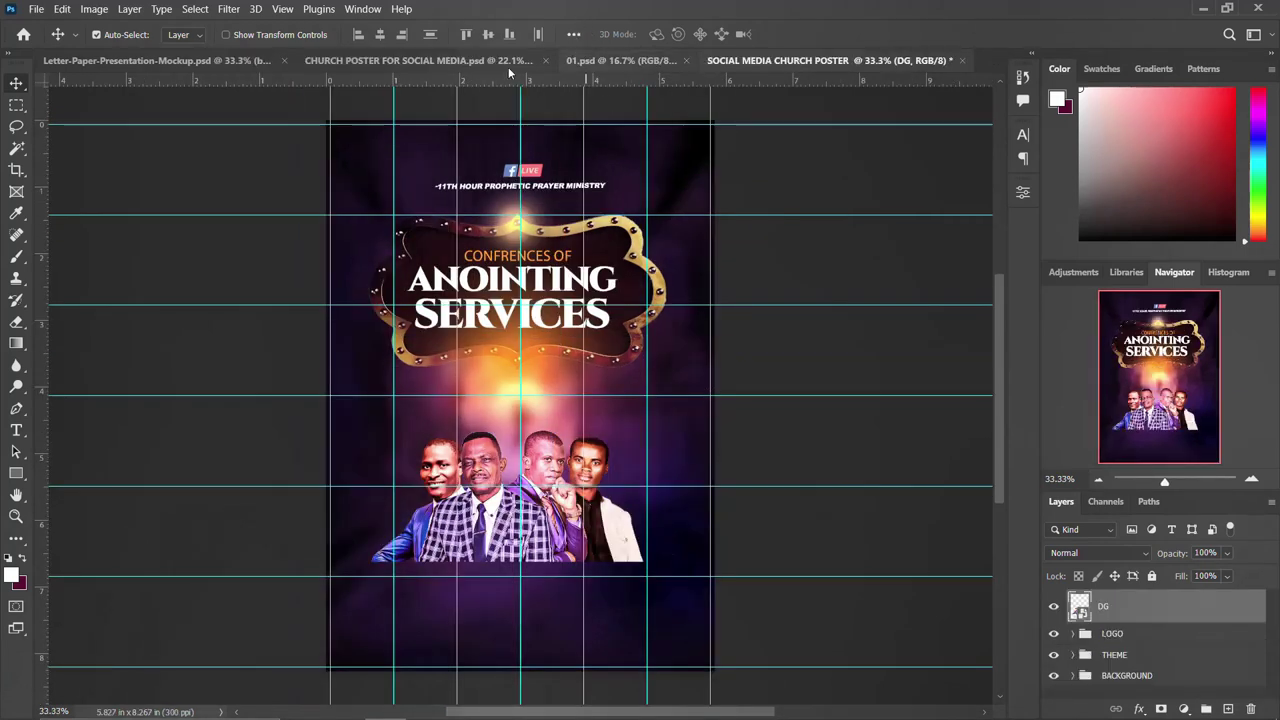
# Step: Copy the central minister's photo into SOCIAL MEDIA CHURCH POSTER, under the title sign
pyautogui.click(360, 60)
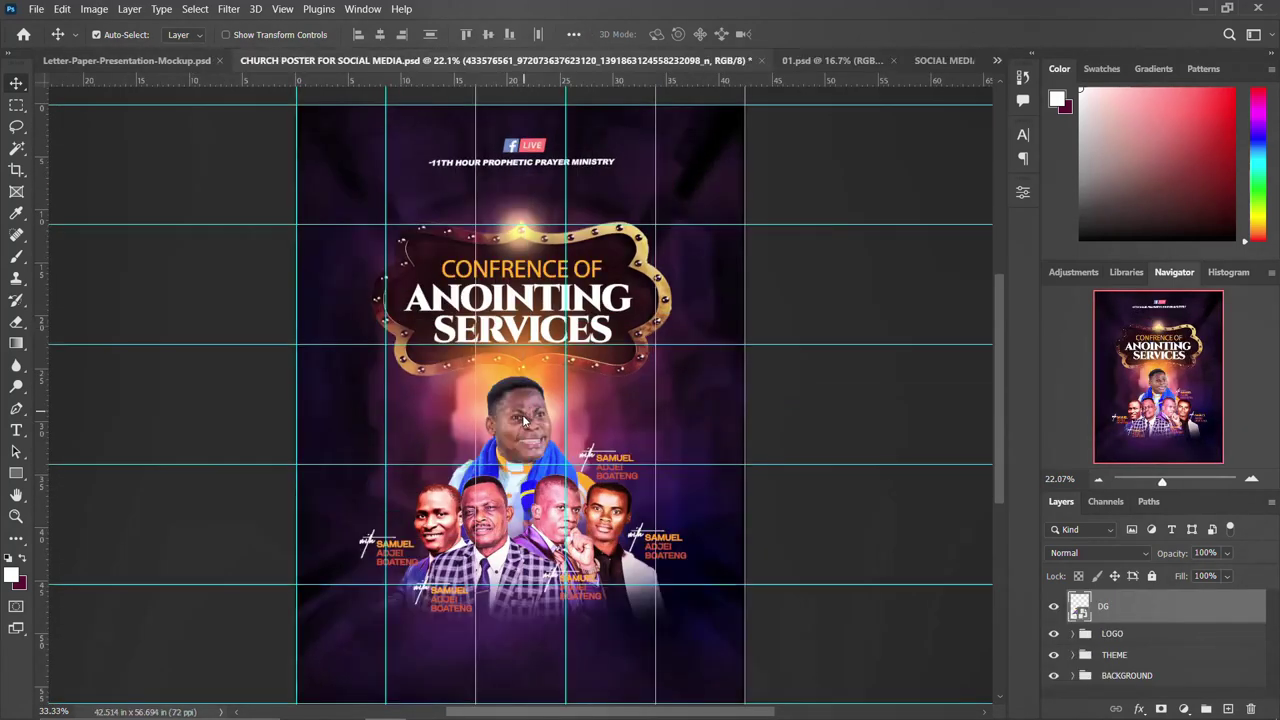
pyautogui.moveTo(525, 421); pyautogui.dragTo(482, 288)
pyautogui.moveTo(515, 390); pyautogui.dragTo(515, 390)
pyautogui.moveTo(537, 323); pyautogui.dragTo(520, 392)
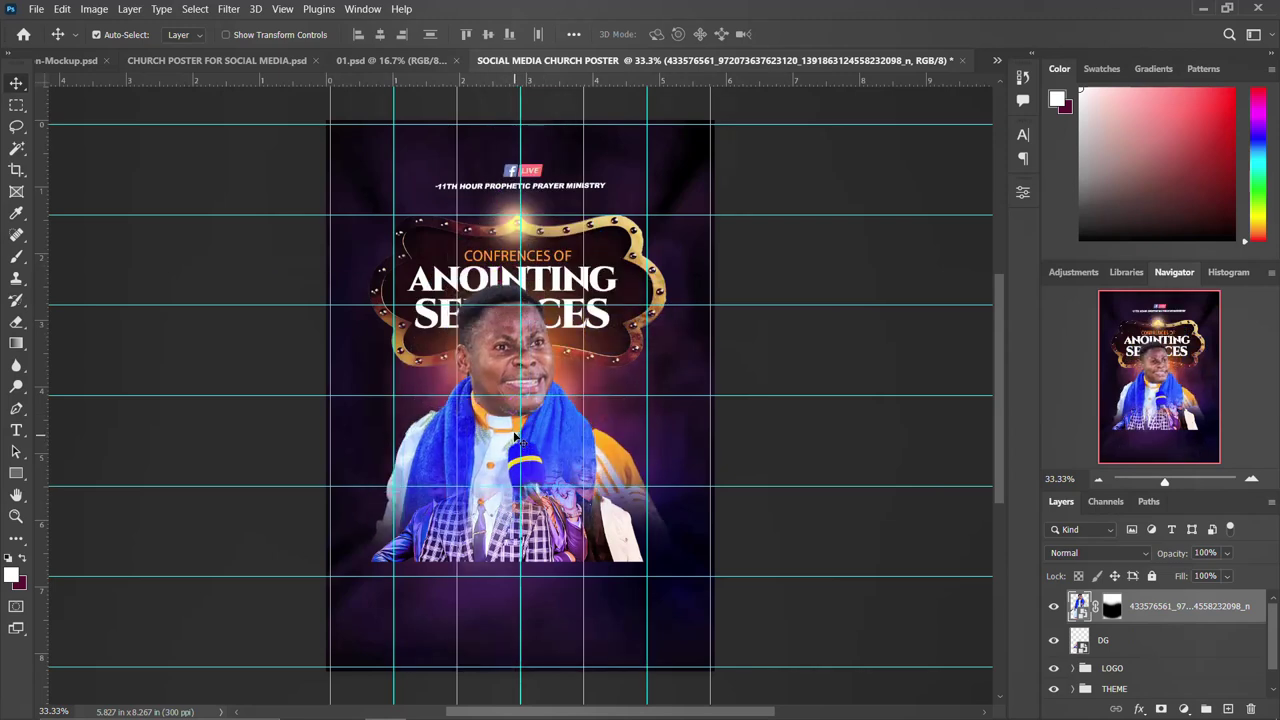
# Step: Scale the minister's photo to about 74% and move the DG layer above it
pyautogui.hotkey('ctrl', 't')
pyautogui.moveTo(697, 283); pyautogui.dragTo(626, 343)
pyautogui.moveTo(495, 431); pyautogui.dragTo(505, 395)
pyautogui.press('Return')
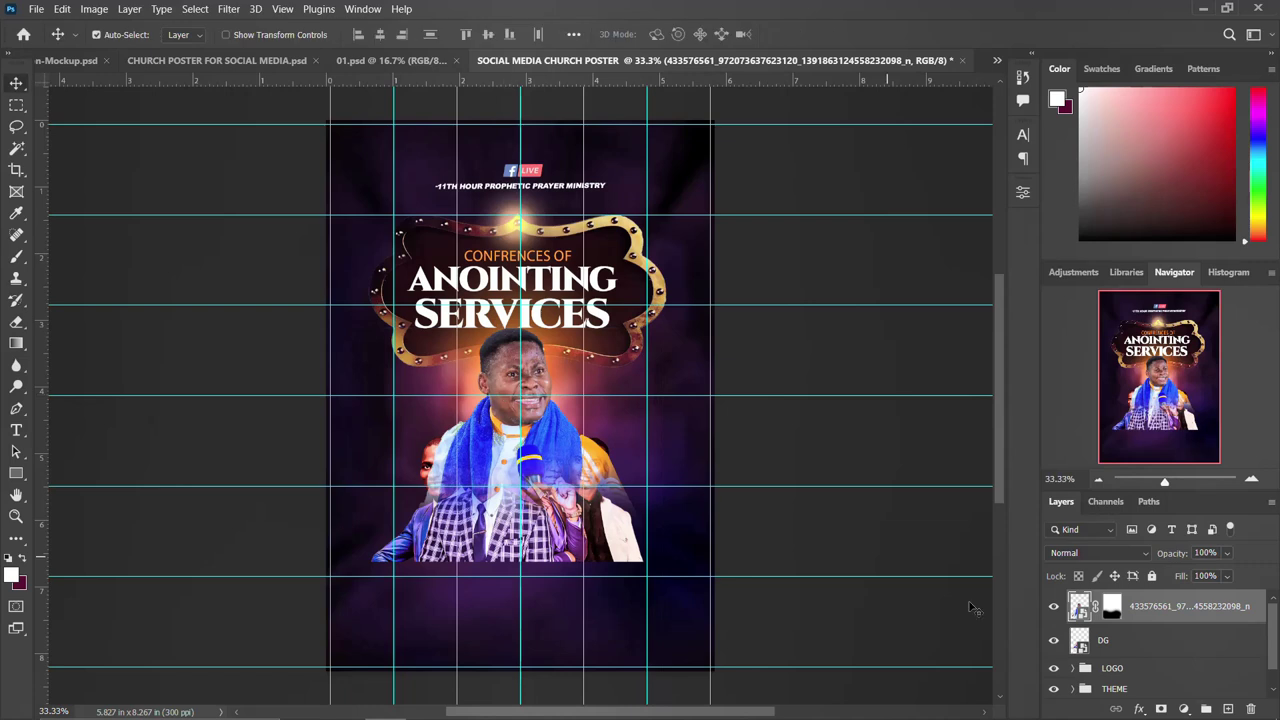
pyautogui.moveTo(1125, 640); pyautogui.dragTo(1120, 605)
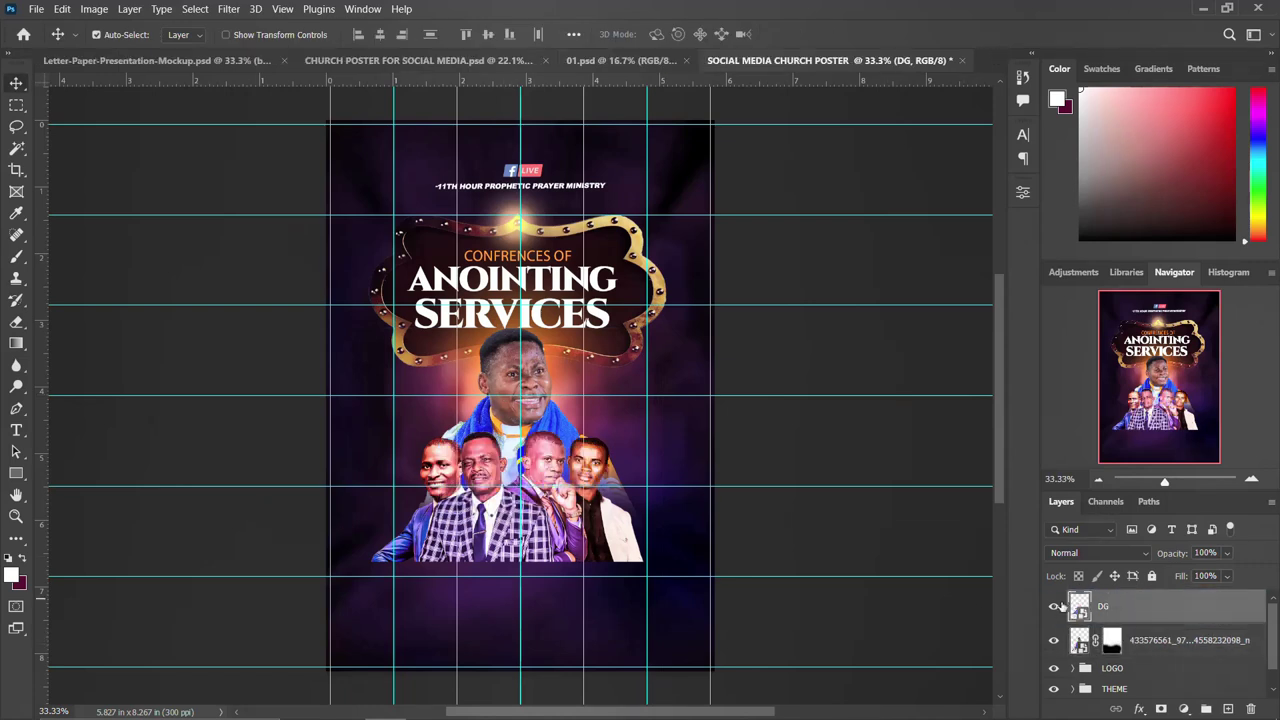
# Step: Move the minister photo and the DG group photo slightly lower together
pyautogui.keyDown('ctrl'); pyautogui.click(1203, 644); pyautogui.keyUp('ctrl')
pyautogui.hotkey('ctrl', 't')
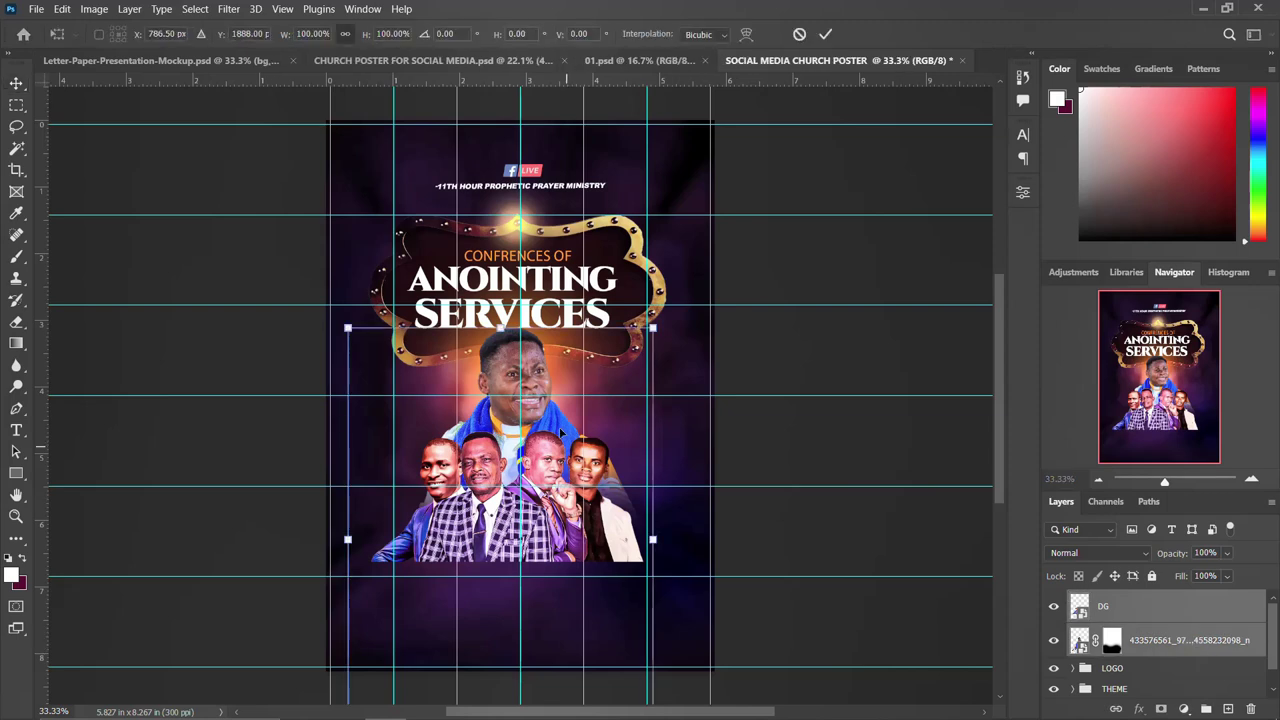
pyautogui.moveTo(565, 437)
pyautogui.mouseDown()
pyautogui.moveTo(520, 465)
pyautogui.moveTo(556, 540)
pyautogui.moveTo(563, 457)
pyautogui.mouseUp()
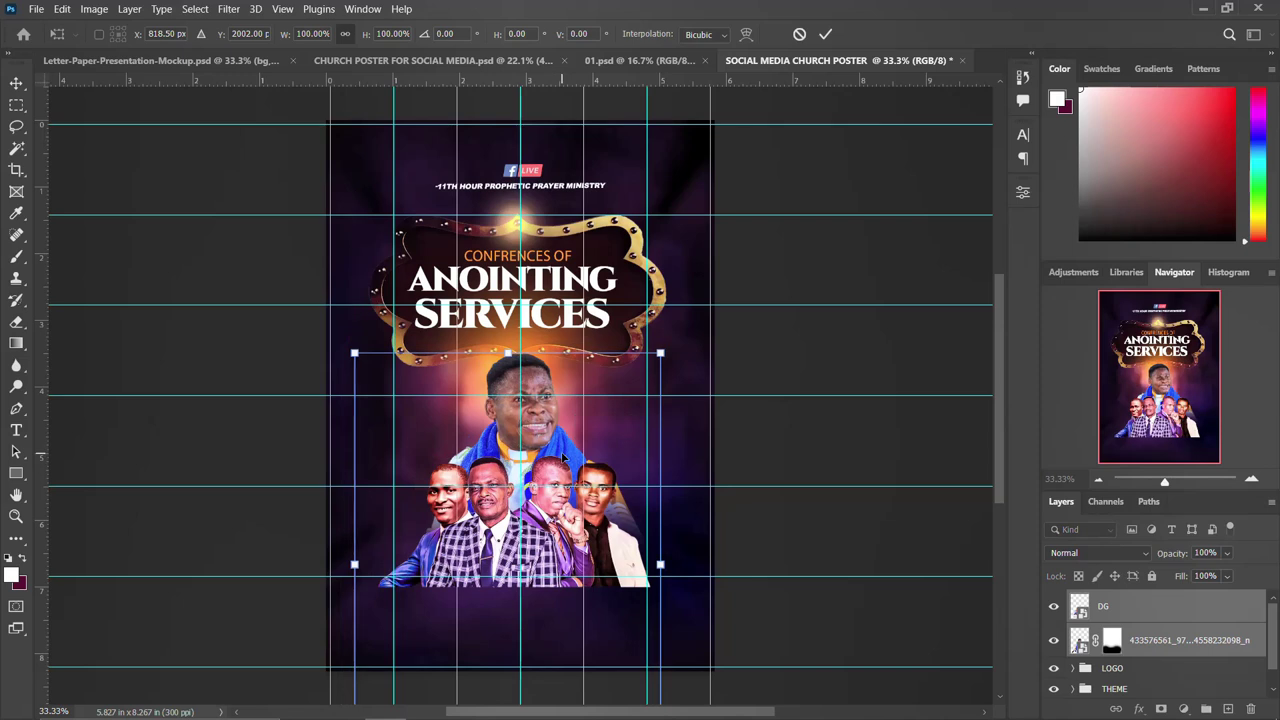
pyautogui.press('Return')
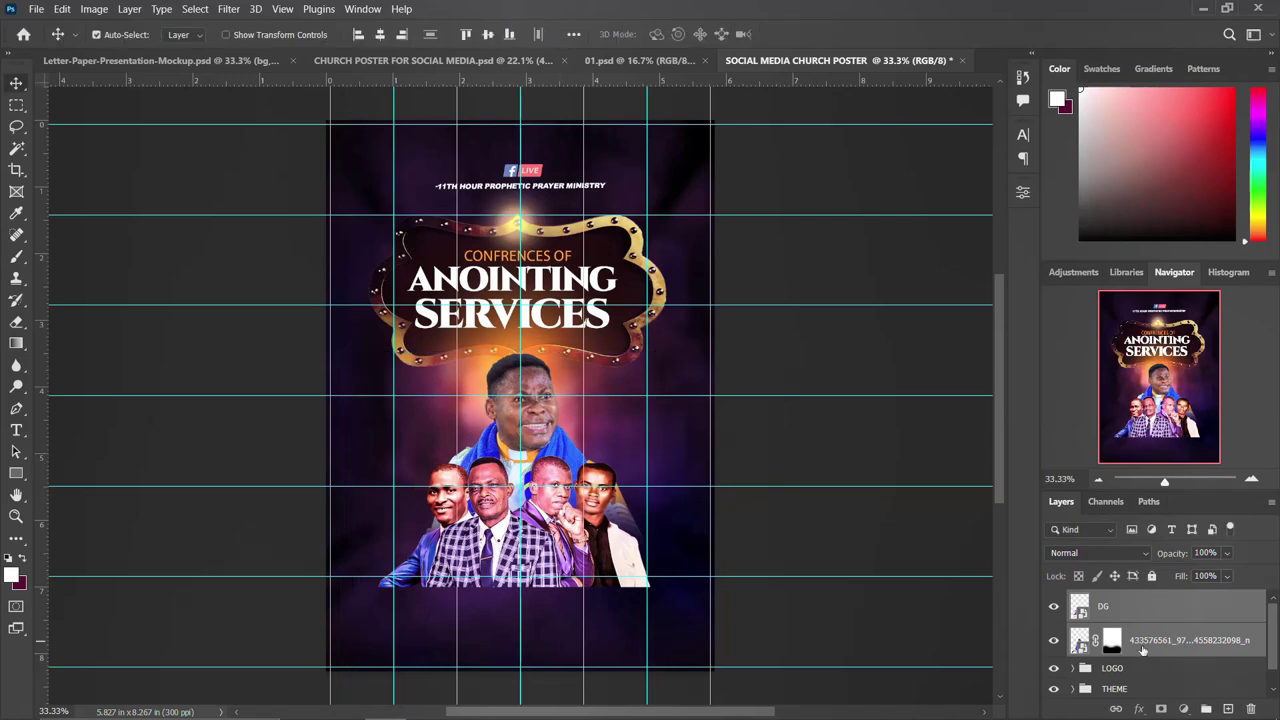
# Step: Add a layer mask to DG and paint its bottom edge black with a small soft brush
pyautogui.click(1143, 650)
pyautogui.click(1053, 610)
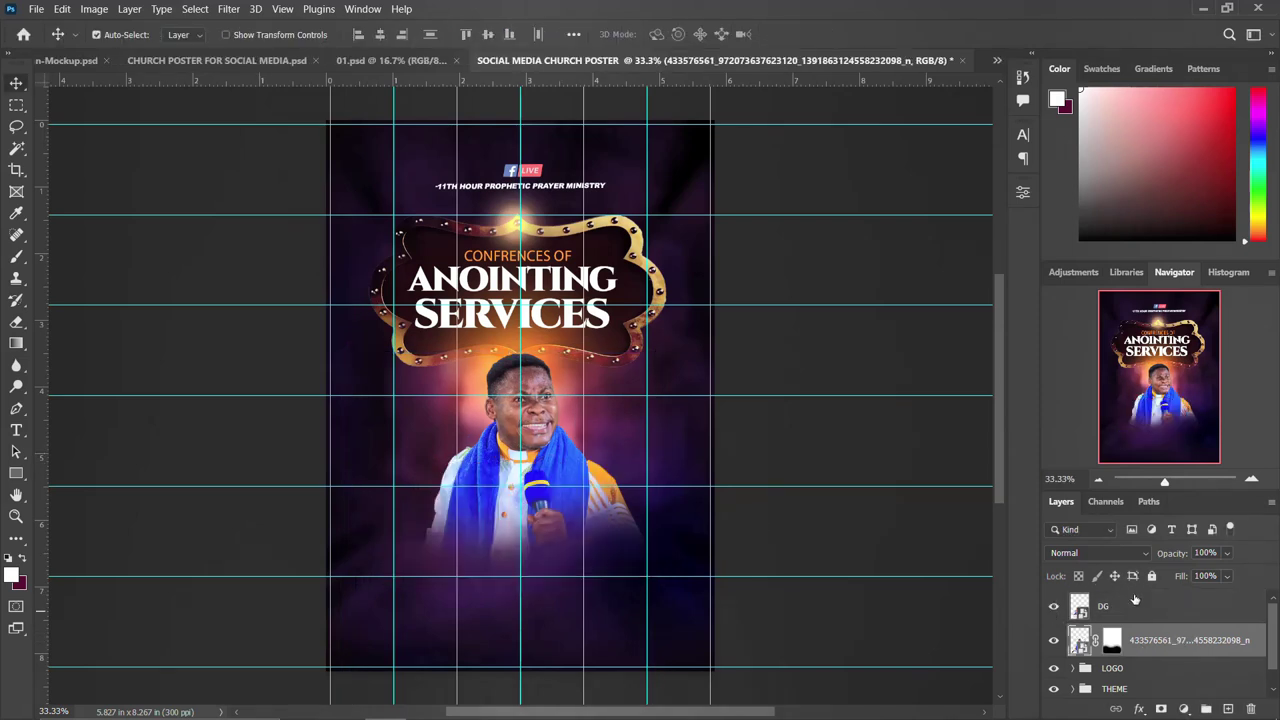
pyautogui.click(1053, 606)
pyautogui.click(1140, 606)
pyautogui.click(1161, 708)
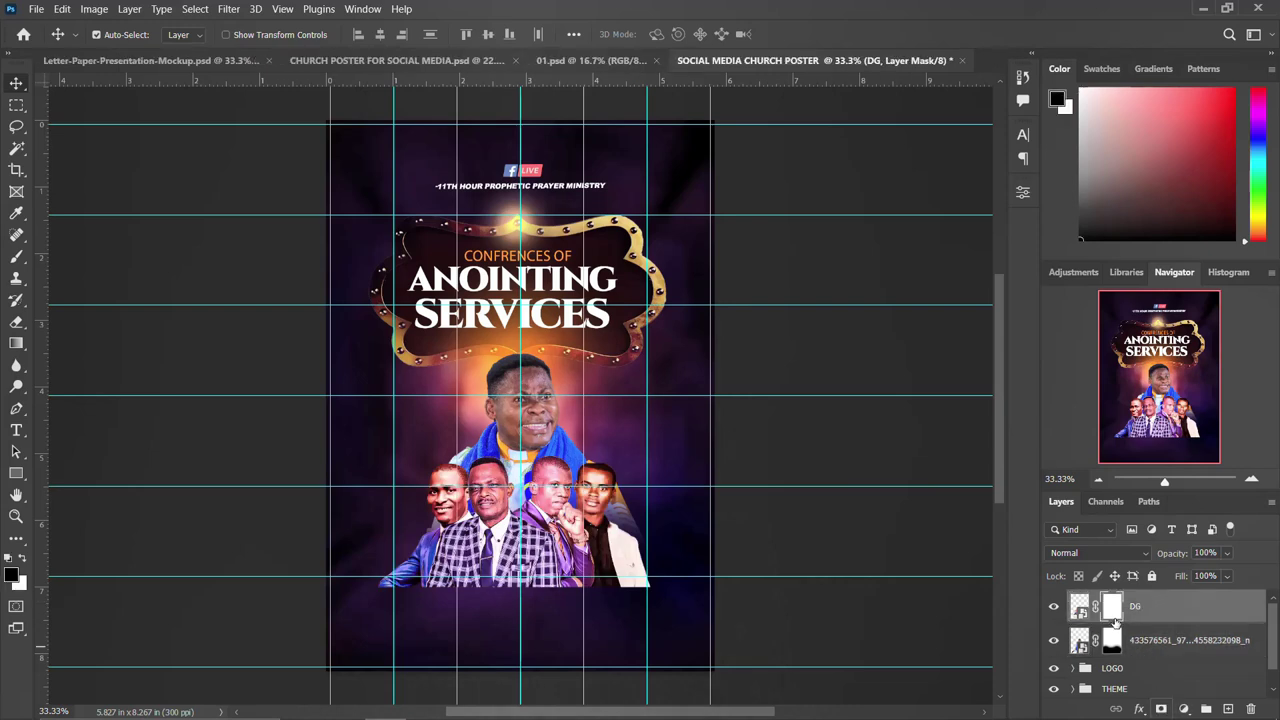
pyautogui.press('b')
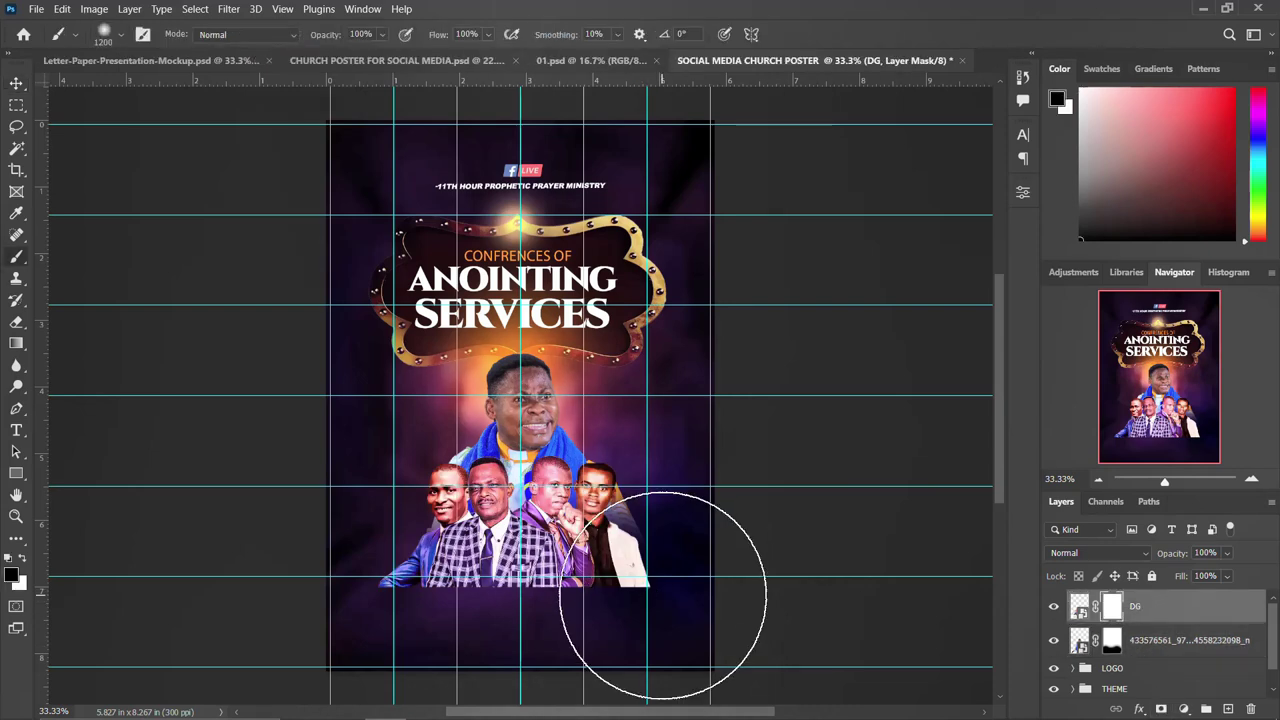
pyautogui.press('[')
pyautogui.press('[')
pyautogui.press('[')
pyautogui.press('[')
pyautogui.press('[')
pyautogui.press('[')
pyautogui.press('[')
pyautogui.press('[')
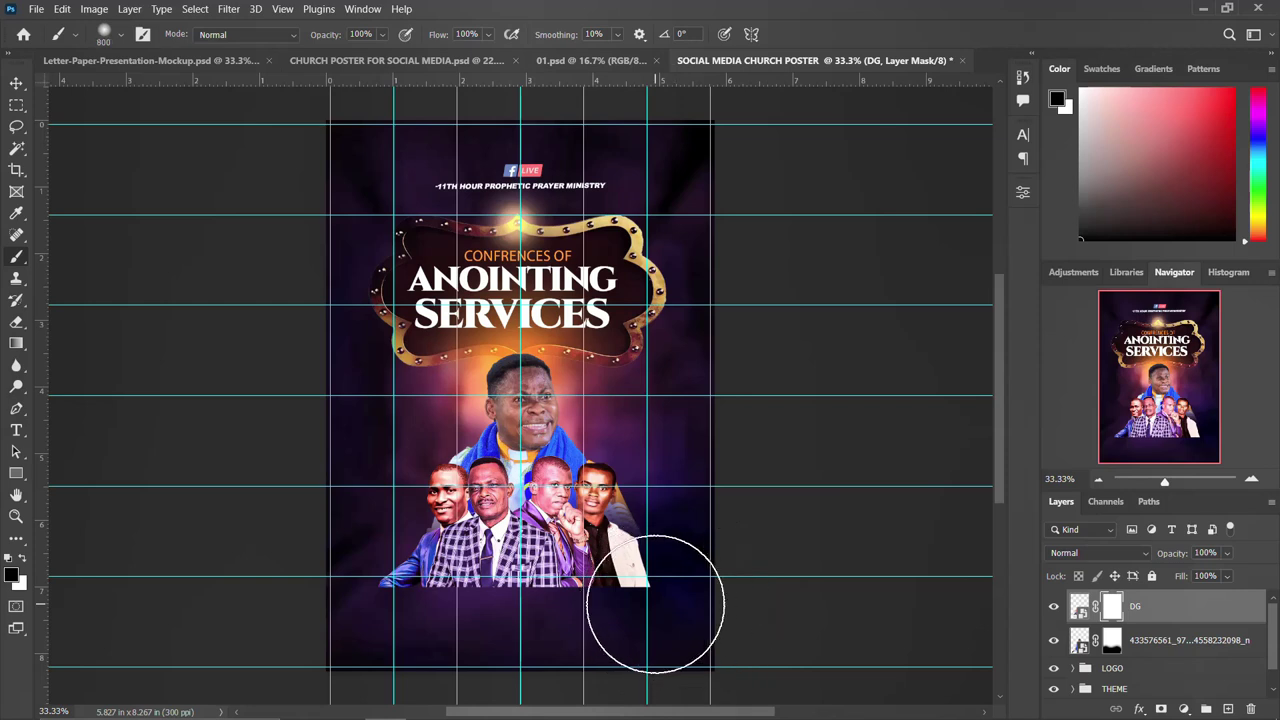
pyautogui.moveTo(490, 612)
pyautogui.mouseDown()
pyautogui.moveTo(374, 603)
pyautogui.moveTo(495, 617)
pyautogui.moveTo(400, 609)
pyautogui.mouseUp()
pyautogui.moveTo(635, 627)
pyautogui.mouseDown()
pyautogui.moveTo(665, 624)
pyautogui.moveTo(479, 635)
pyautogui.moveTo(567, 623)
pyautogui.moveTo(462, 624)
pyautogui.moveTo(554, 628)
pyautogui.moveTo(629, 609)
pyautogui.moveTo(429, 619)
pyautogui.moveTo(399, 605)
pyautogui.moveTo(654, 603)
pyautogui.mouseUp()
pyautogui.click(15, 85)
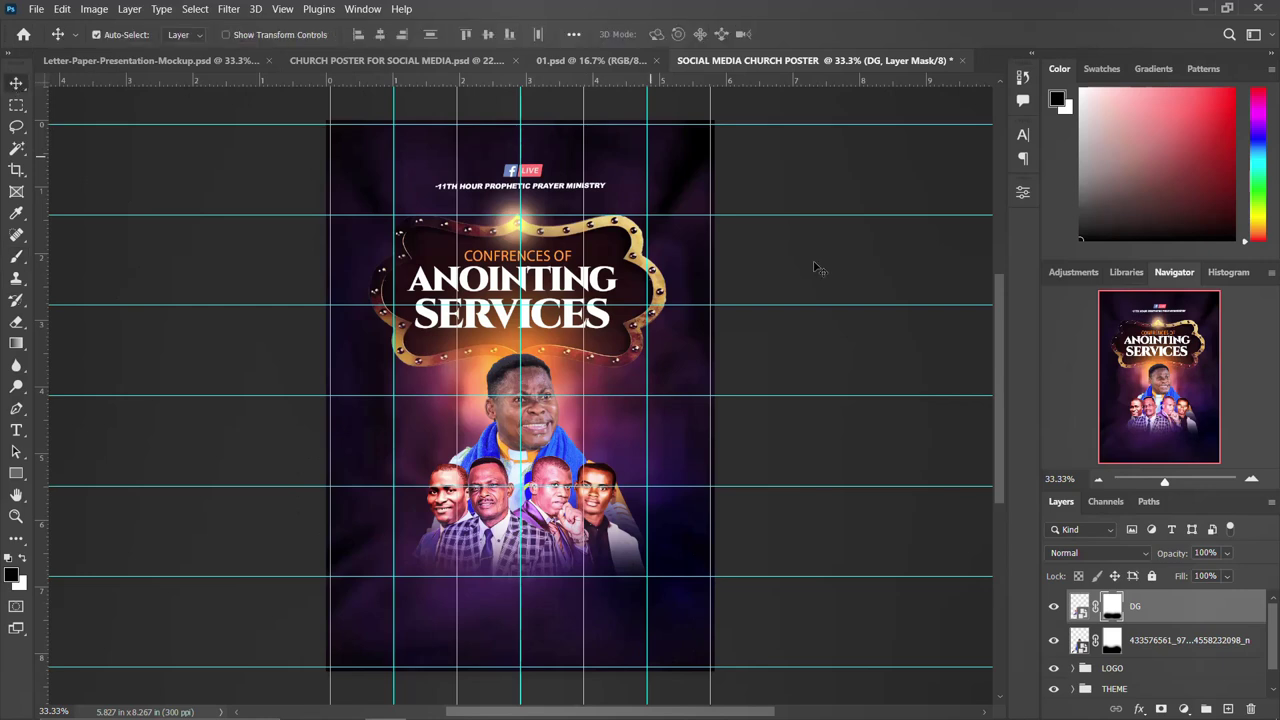
pyautogui.click(1079, 606)
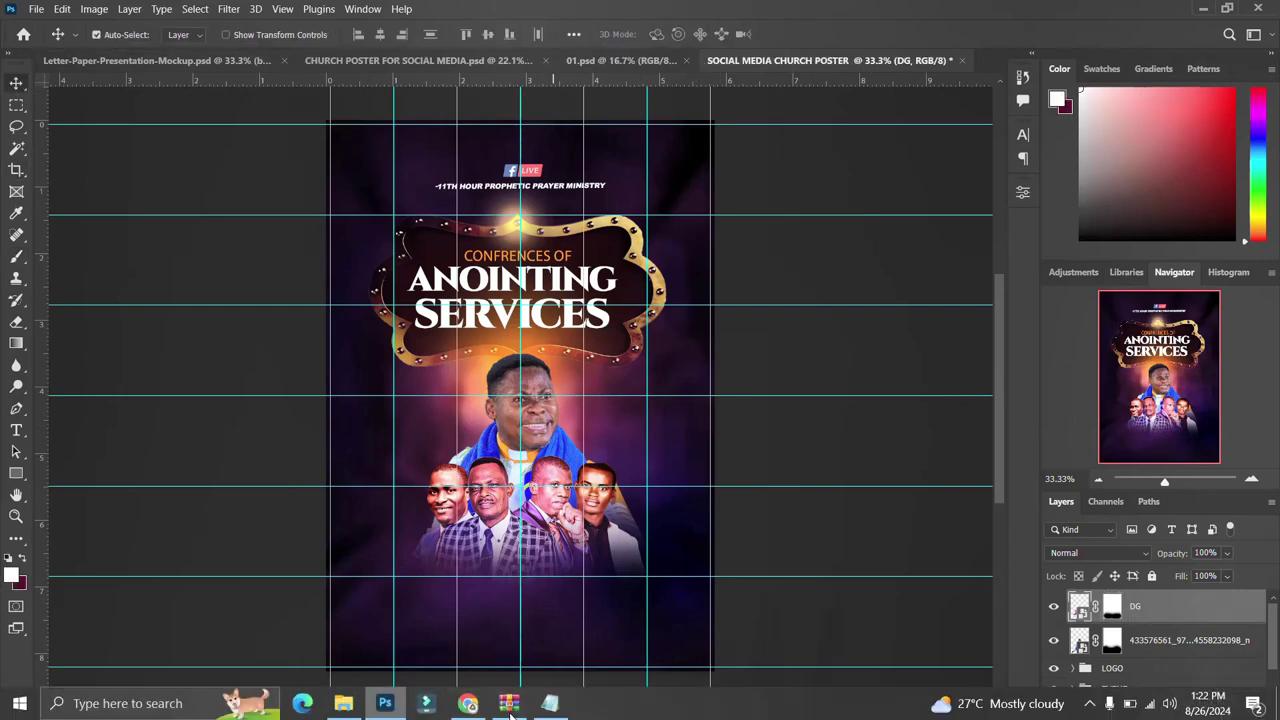
# Step: Check the Notepad brief and reveal the DATE & TIME group in the reference poster
pyautogui.click(550, 703)
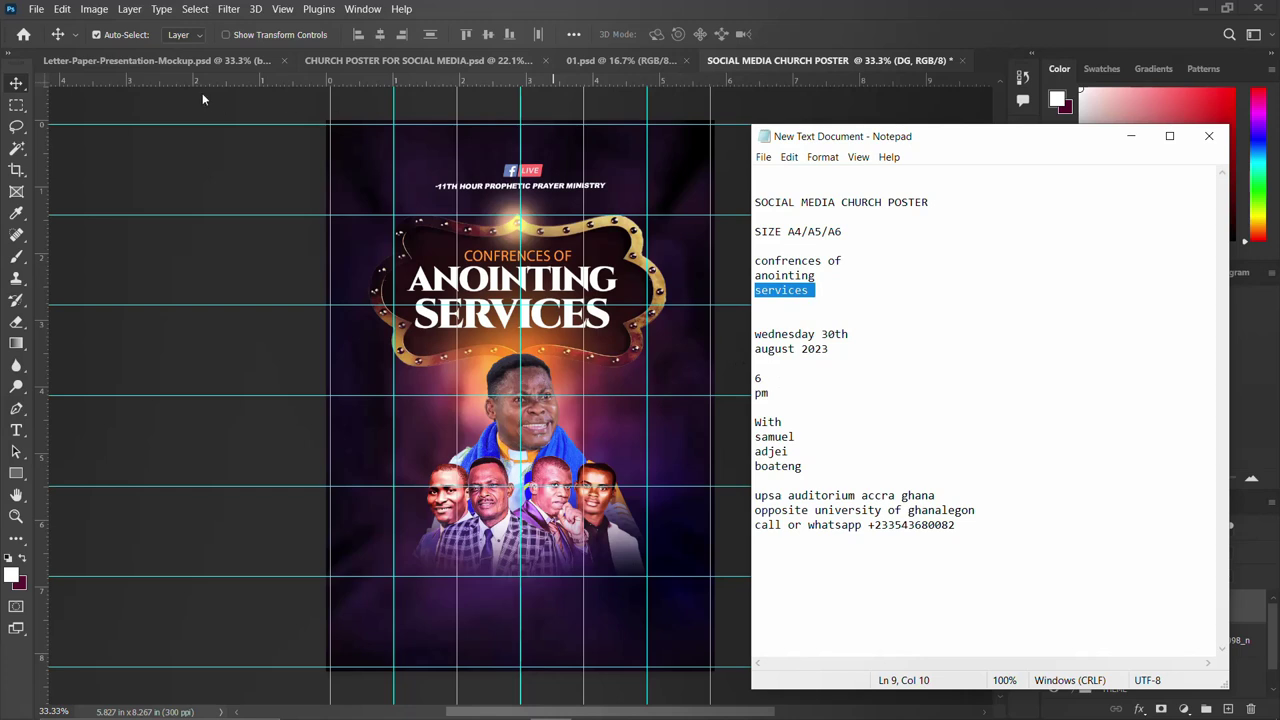
pyautogui.click(442, 64)
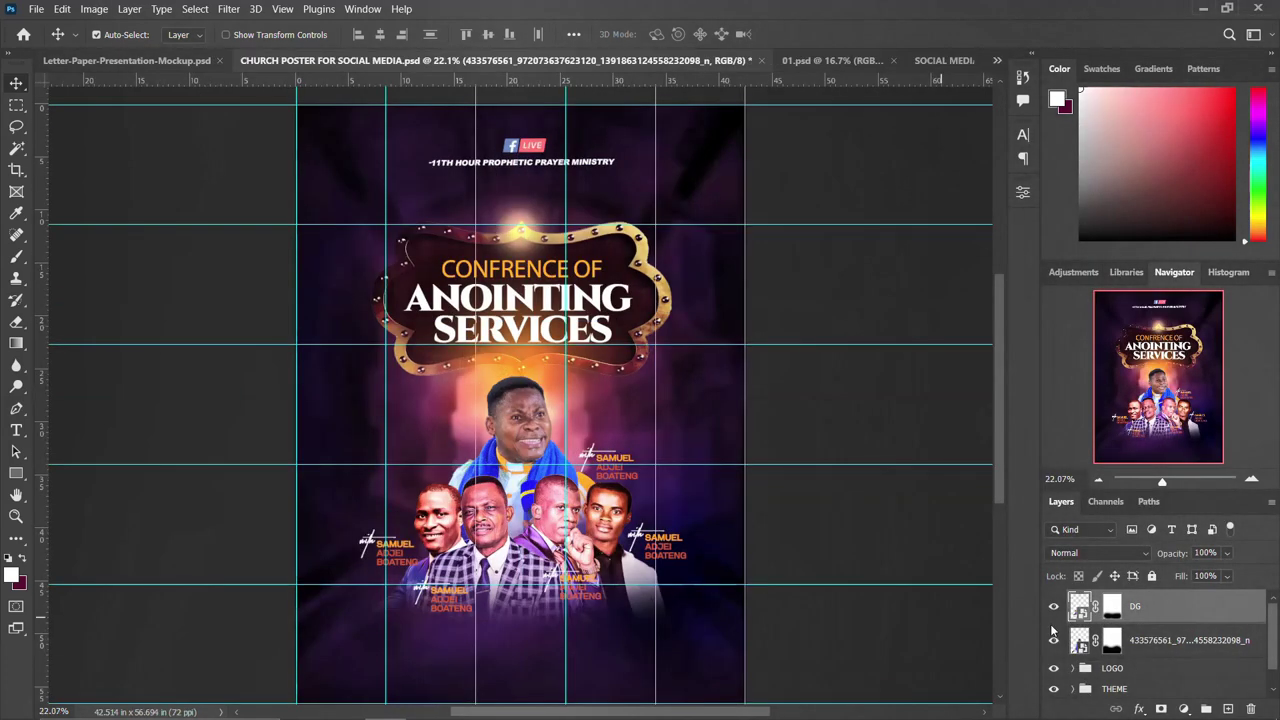
pyautogui.scroll(-4, 1052, 630)
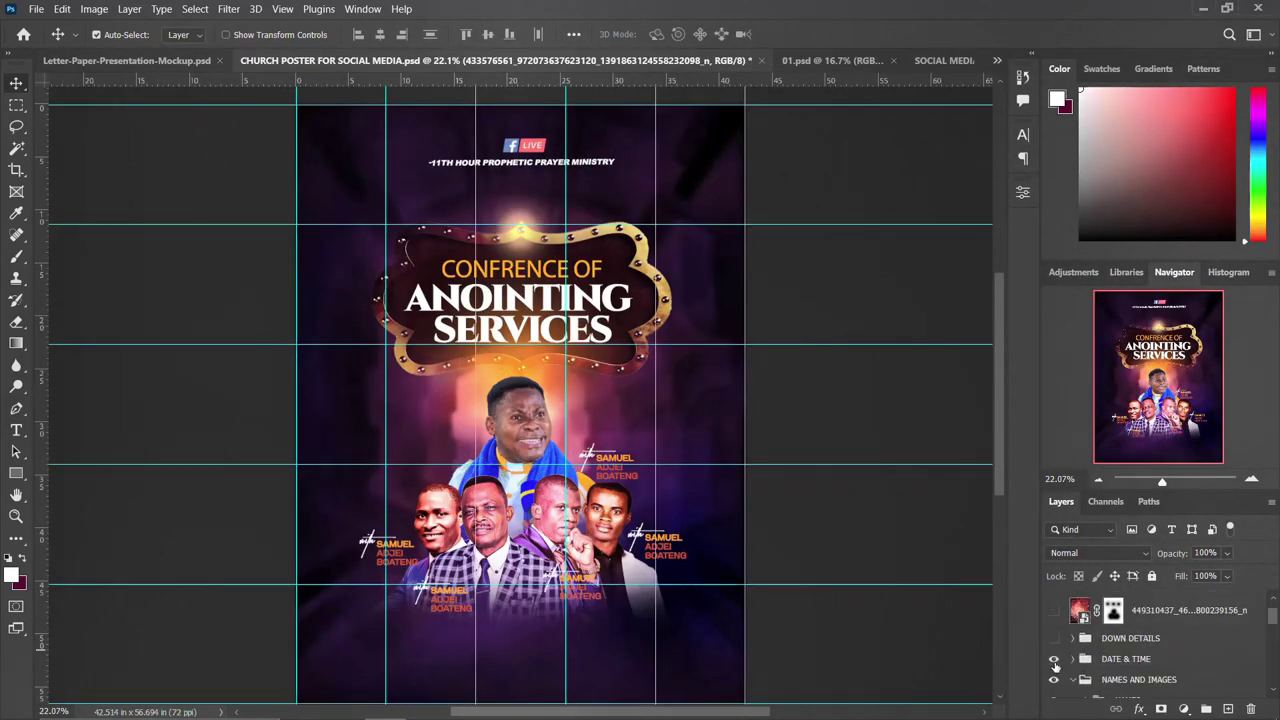
pyautogui.click(1054, 660)
# Step: Drag the WEDNESDAY 30TH AUGUST 2023 date text into SOCIAL MEDIA CHURCH POSTER for placement
pyautogui.click(1080, 681)
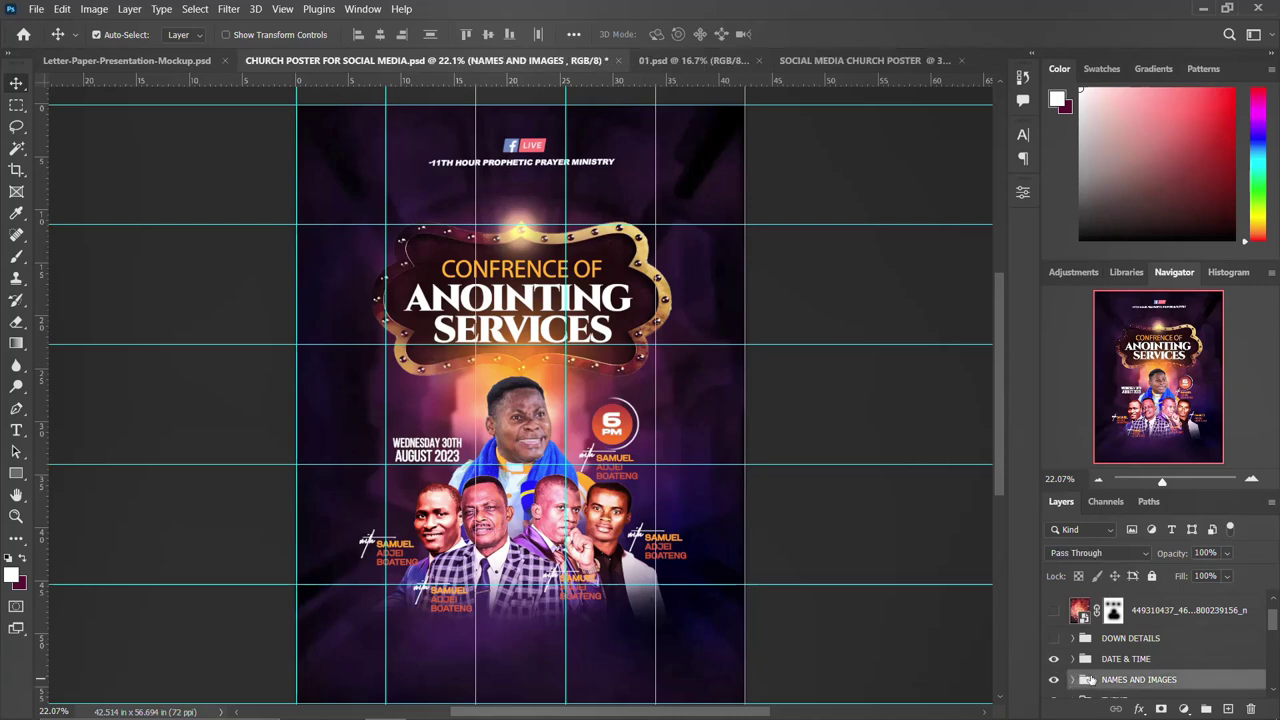
pyautogui.click(440, 456)
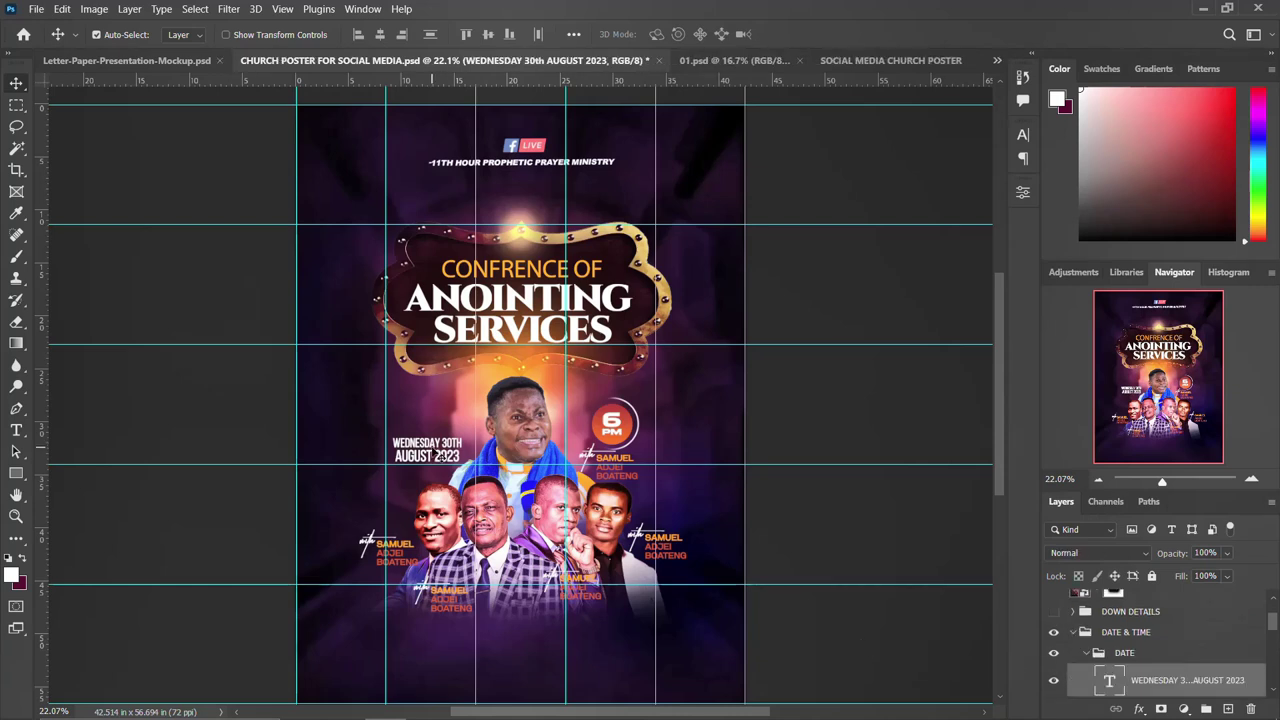
pyautogui.moveTo(440, 456)
pyautogui.mouseDown()
pyautogui.moveTo(505, 290)
pyautogui.moveTo(760, 160)
pyautogui.moveTo(885, 55)
pyautogui.moveTo(693, 188)
pyautogui.moveTo(627, 382)
pyautogui.moveTo(405, 543)
pyautogui.moveTo(410, 525)
pyautogui.moveTo(427, 540)
pyautogui.moveTo(425, 432)
pyautogui.moveTo(480, 410)
pyautogui.moveTo(427, 449)
pyautogui.moveTo(426, 436)
pyautogui.mouseUp()
pyautogui.hotkey('ctrl', 't')
# Step: Fix the date text nudged left, then copy Ellipse 1, Ellipse 1 copy and 6 PM into the poster
pyautogui.press('Return')
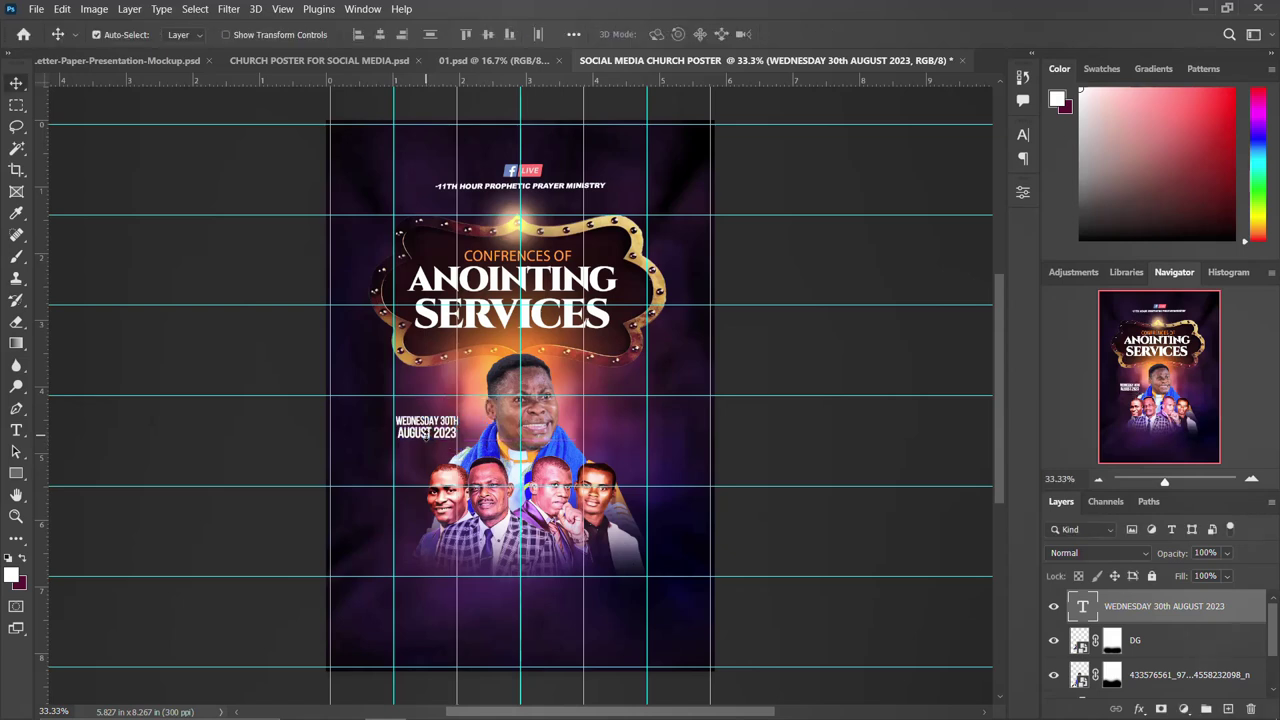
pyautogui.press('Left')
pyautogui.press('Left')
pyautogui.press('Left')
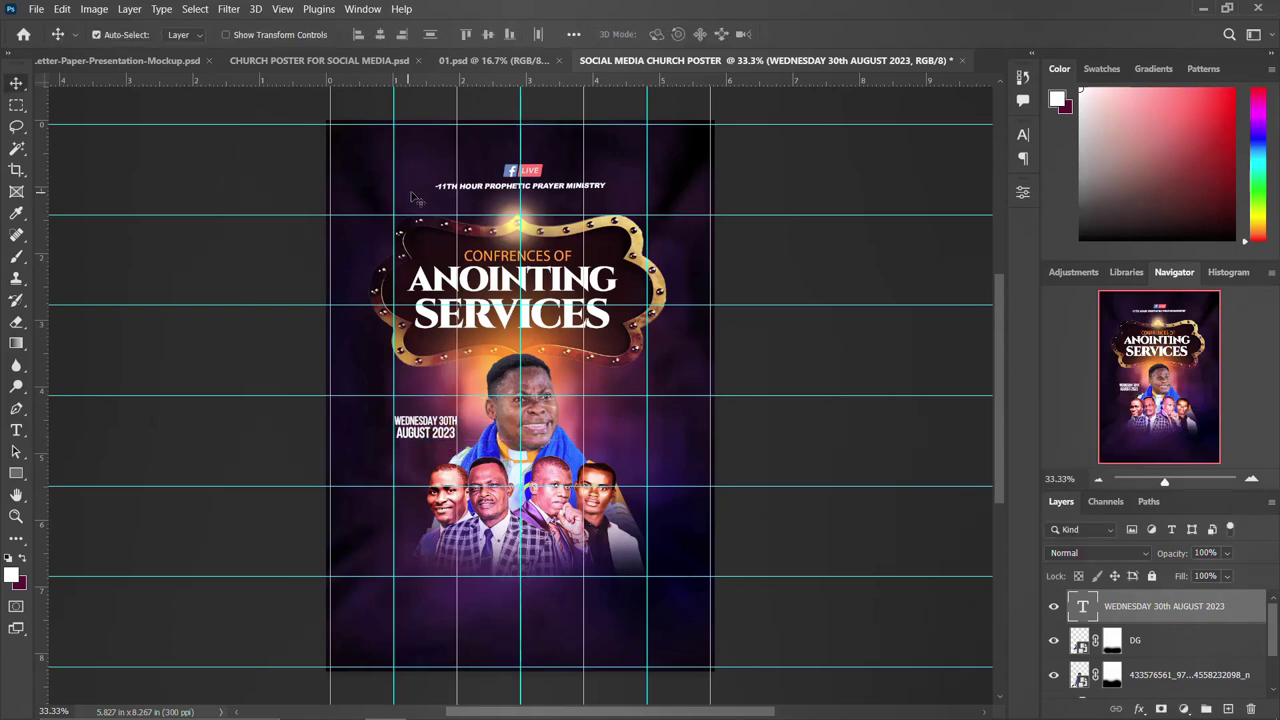
pyautogui.click(341, 61)
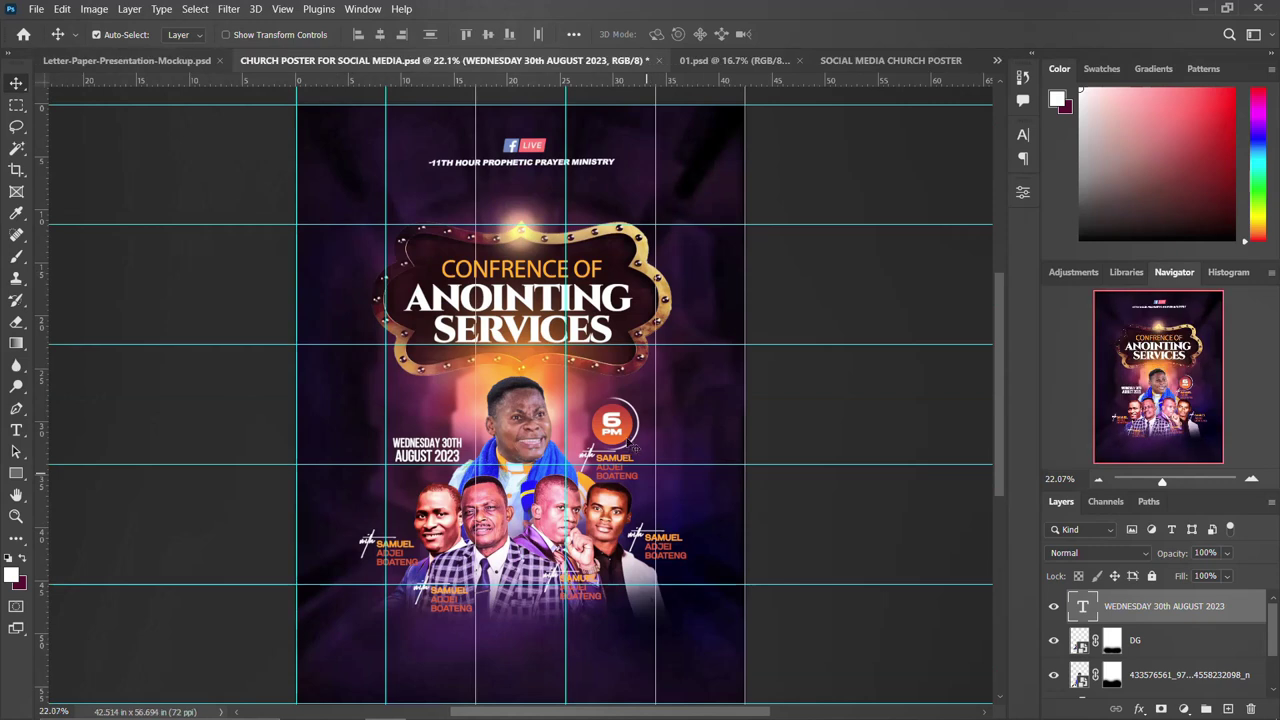
pyautogui.scroll(-2, 1141, 685)
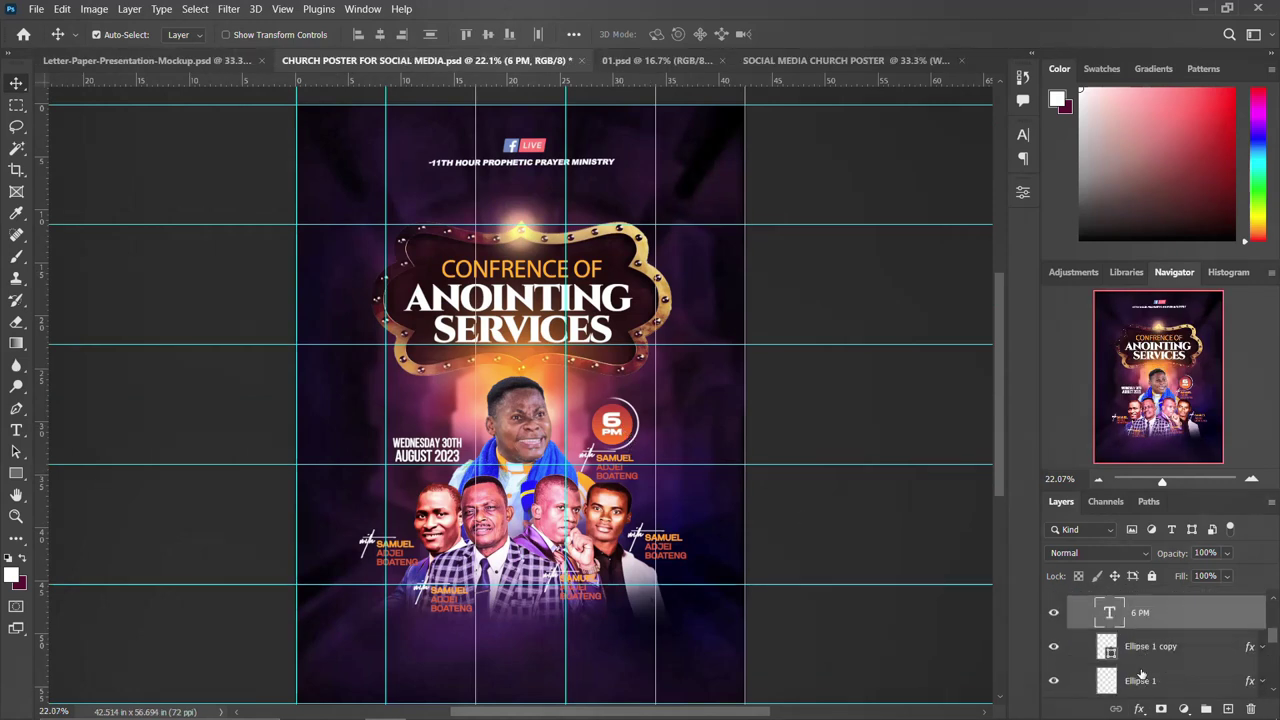
pyautogui.click(1145, 678)
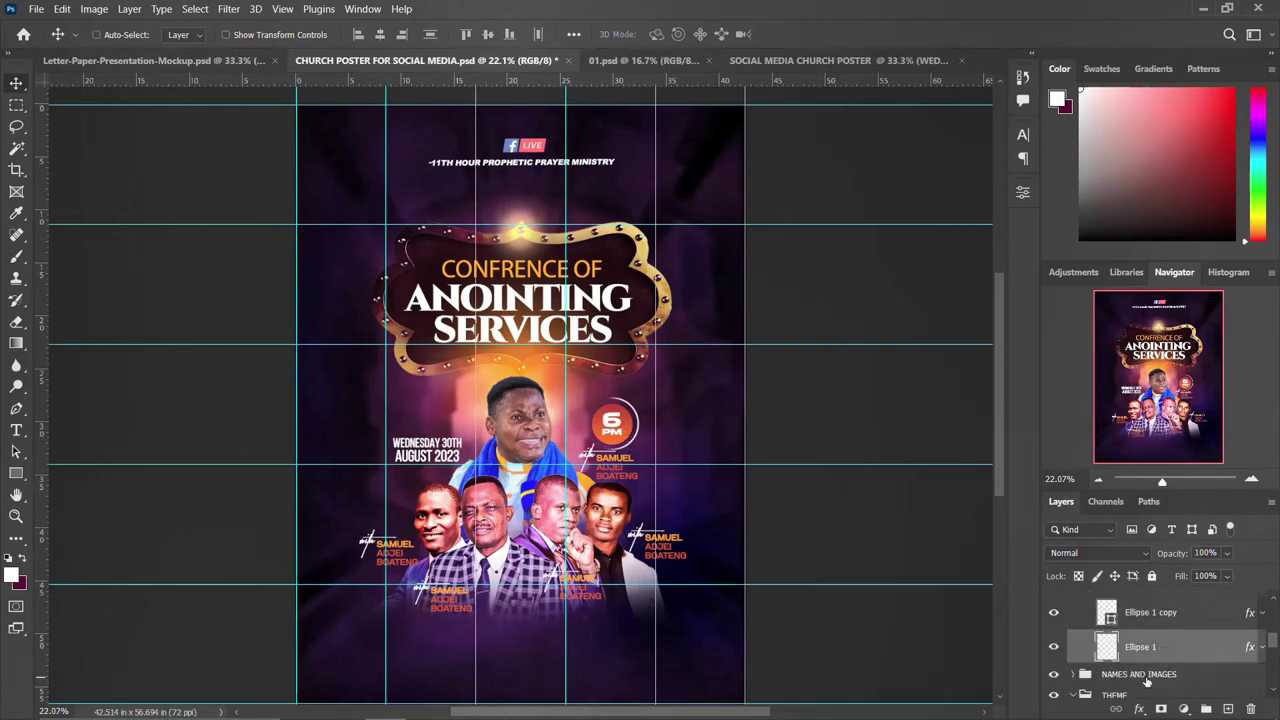
pyautogui.keyDown('shift'); pyautogui.click(1143, 647); pyautogui.keyUp('shift')
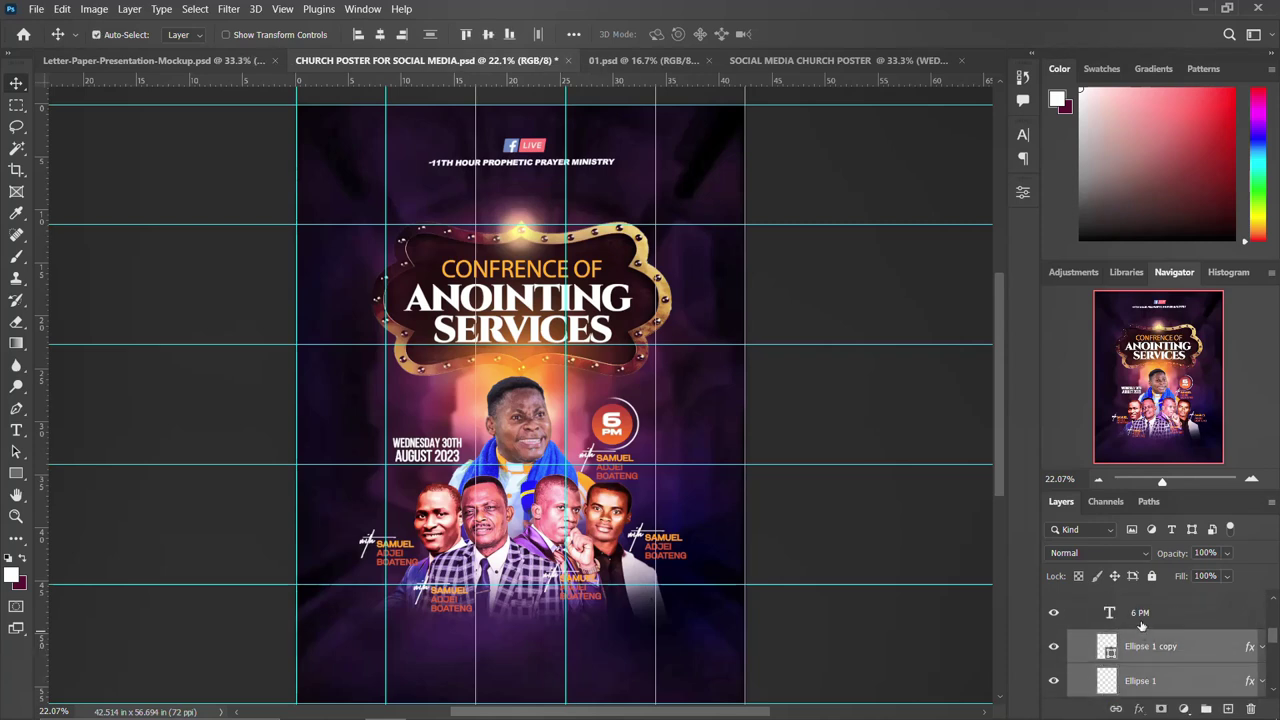
pyautogui.hotkey('shift', 'alt', ']')
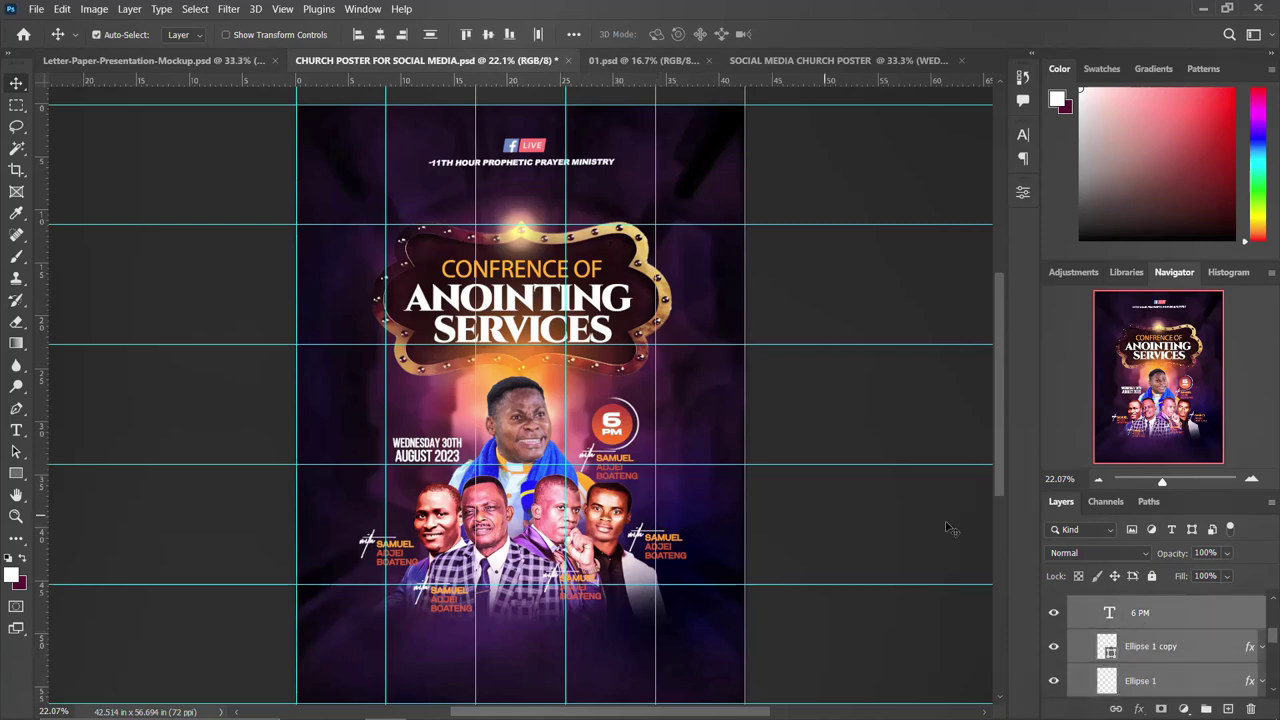
pyautogui.moveTo(614, 430)
pyautogui.mouseDown()
pyautogui.moveTo(680, 314)
pyautogui.moveTo(886, 62)
pyautogui.moveTo(626, 405)
pyautogui.moveTo(614, 440)
pyautogui.mouseUp()
# Step: Scale the 6 PM badge to about 71% right of the preacher and group its layers
pyautogui.hotkey('ctrl', 't')
pyautogui.moveTo(651, 393); pyautogui.dragTo(624, 435)
pyautogui.press('Return')
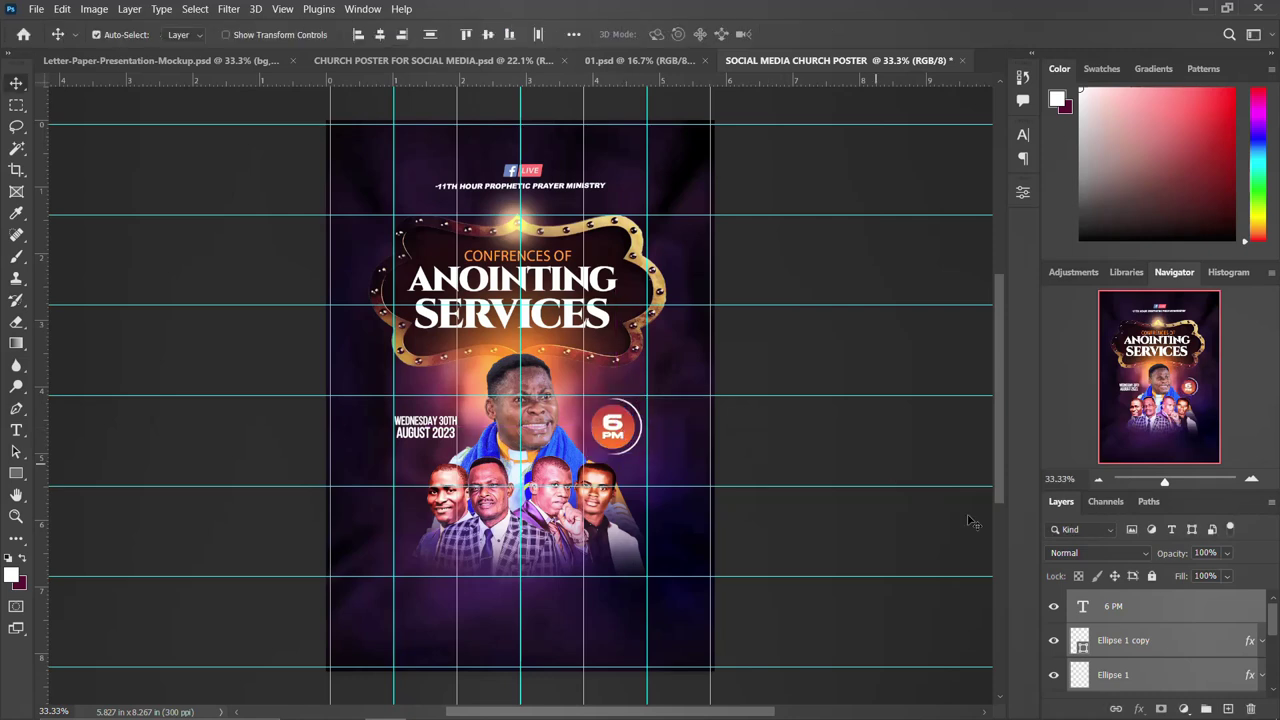
pyautogui.hotkey('ctrl', 'g')
# Step: Name the 6 PM badge group TIME
pyautogui.doubleClick(1115, 600)
pyautogui.write('TIME')
pyautogui.press('Return')
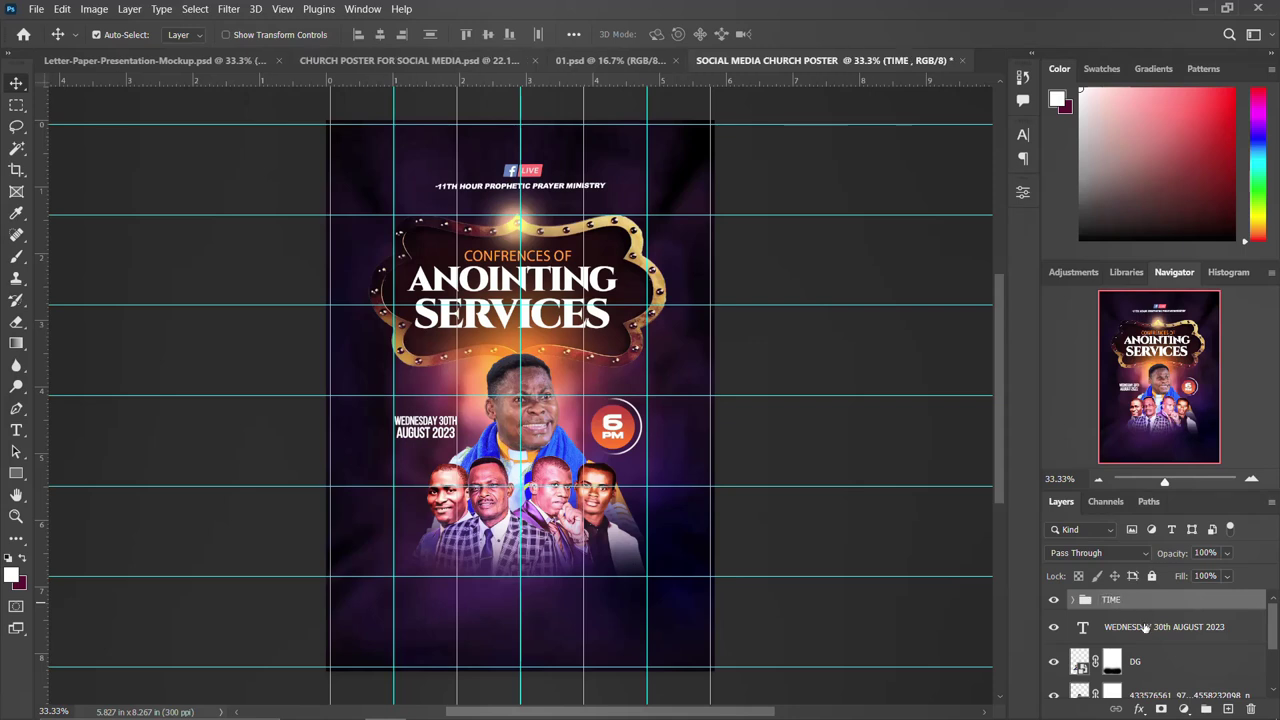
# Step: Put the WEDNESDAY date text layer into its own group named DATE
pyautogui.click(1149, 633)
pyautogui.scroll(-1, 1140, 645)
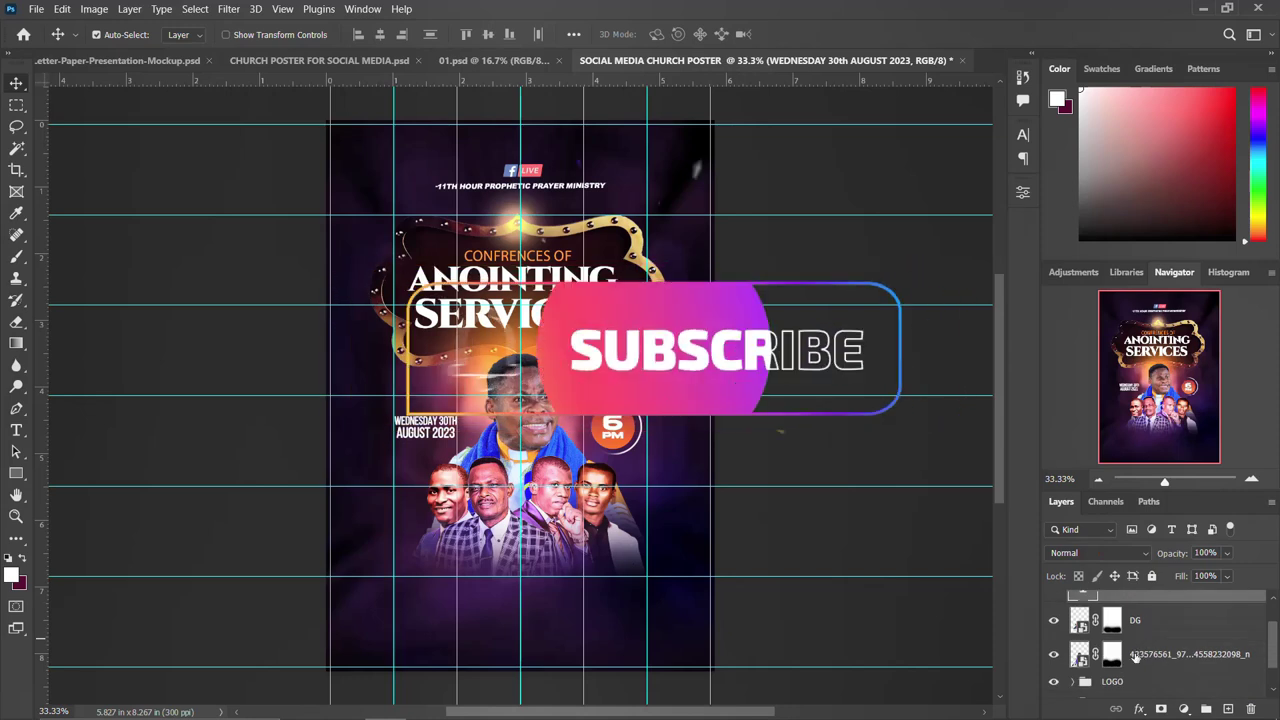
pyautogui.keyDown('shift'); pyautogui.click(1135, 655); pyautogui.keyUp('shift')
pyautogui.scroll(1, 1135, 650)
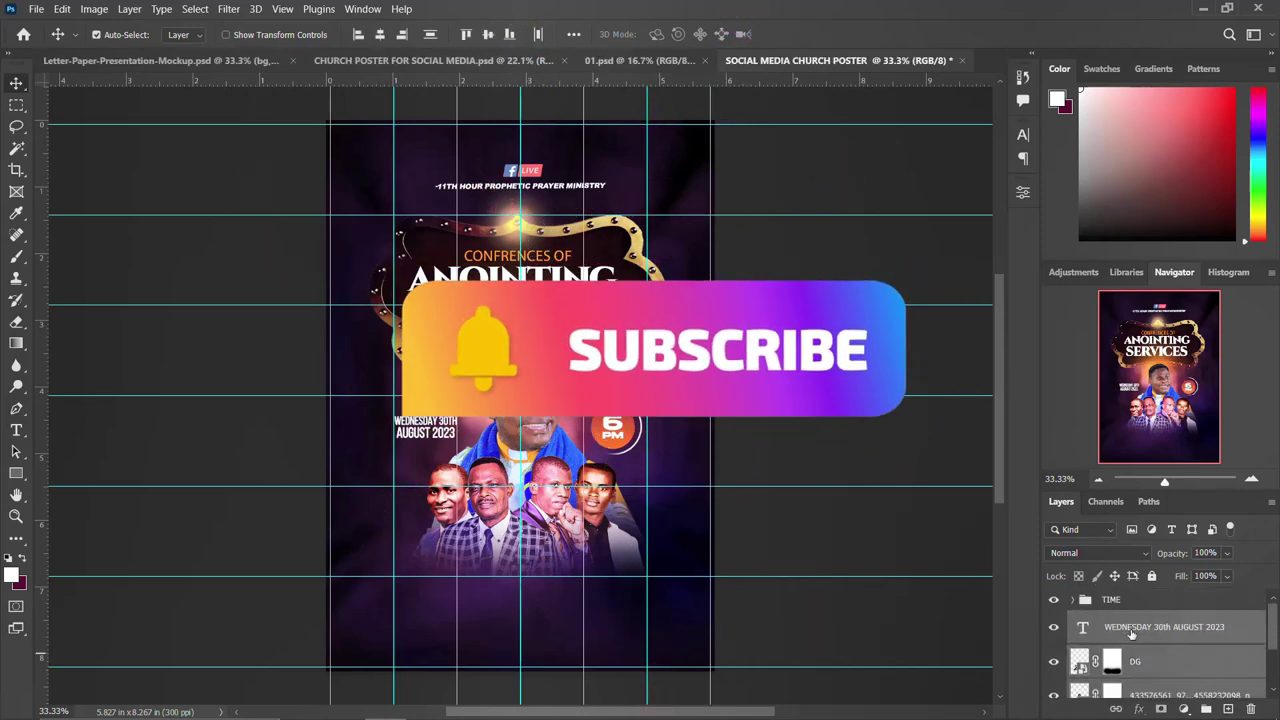
pyautogui.click(1131, 633)
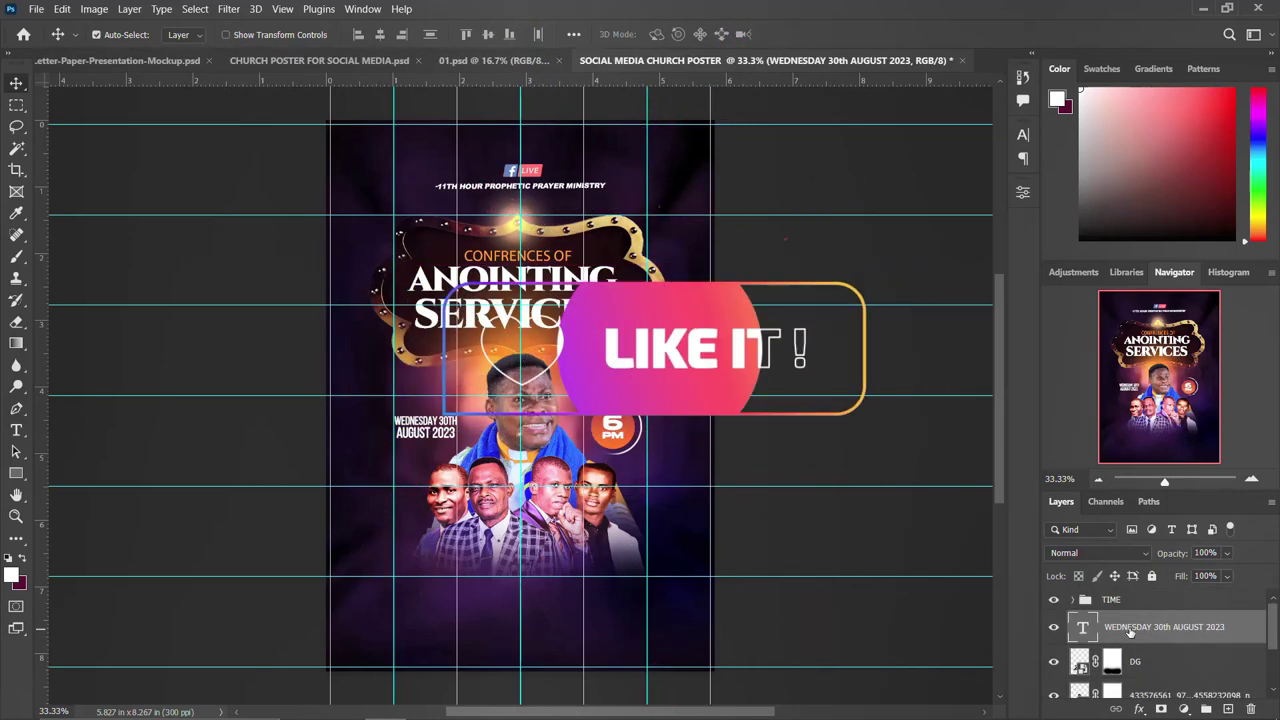
pyautogui.hotkey('ctrl', 'g')
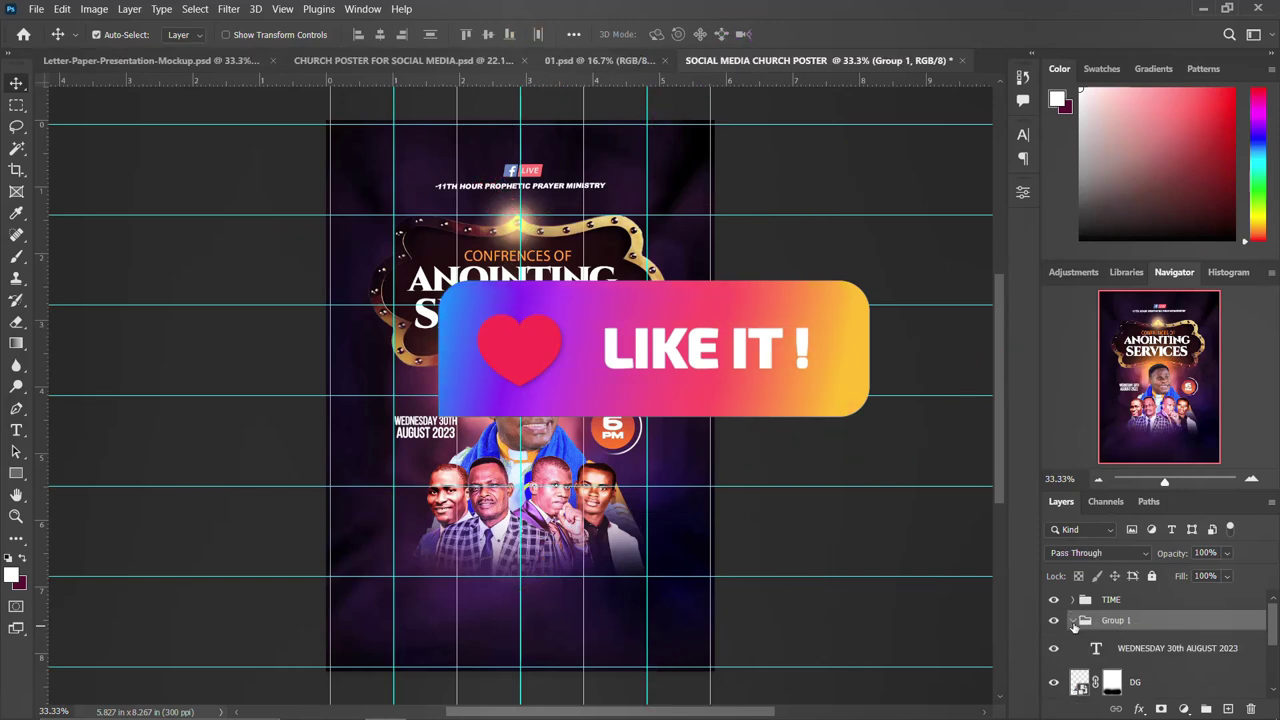
pyautogui.click(1073, 622)
pyautogui.doubleClick(1115, 620)
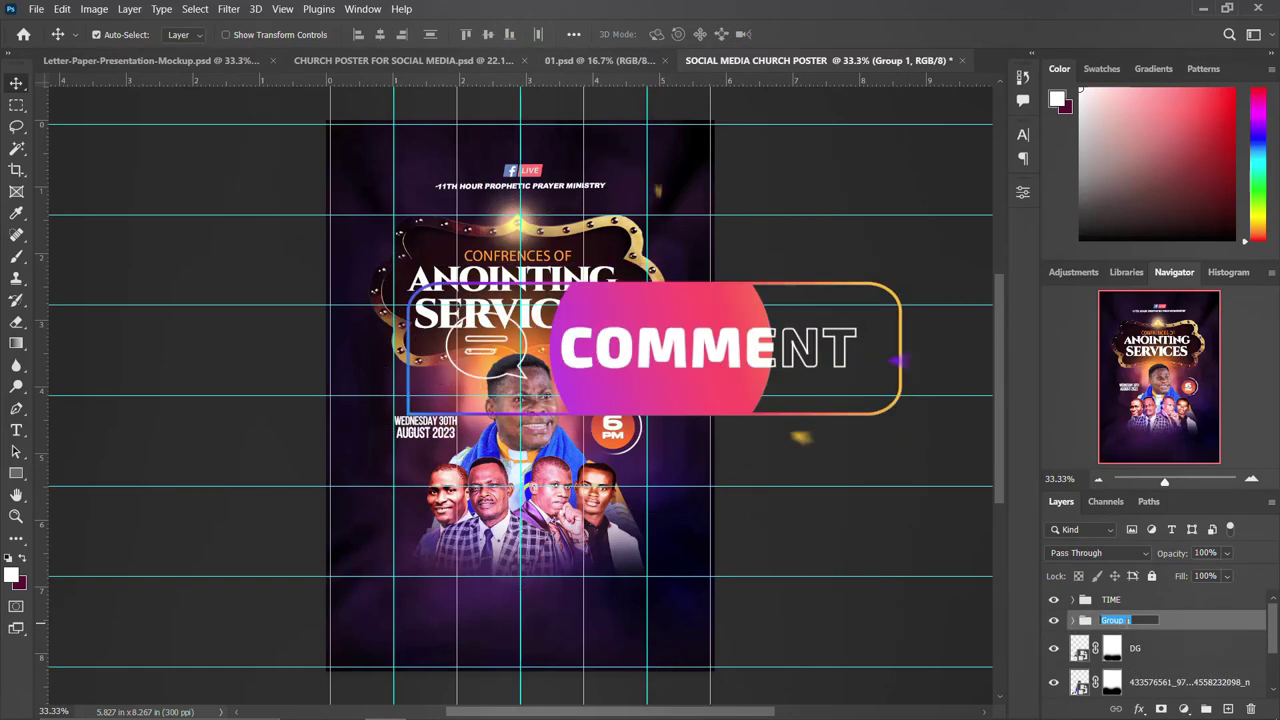
pyautogui.write('DATE')
pyautogui.press('Return')
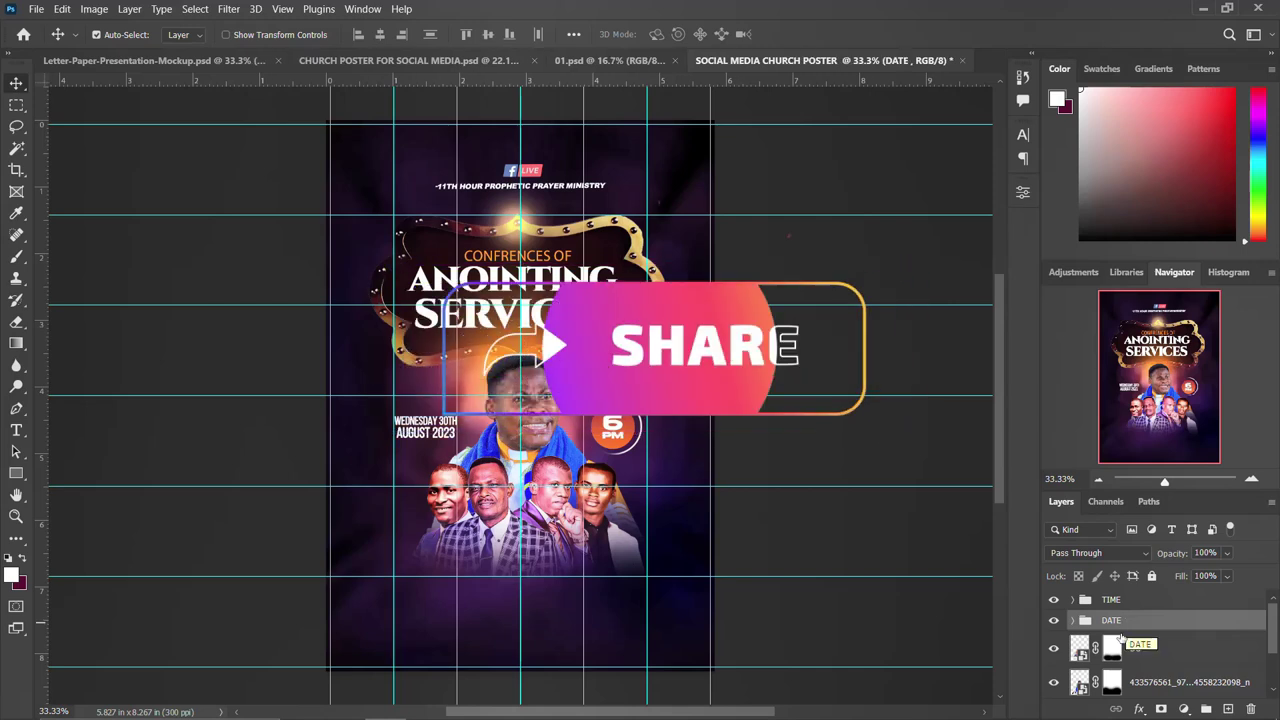
# Step: Switch to the CHURCH POSTER FOR SOCIAL MEDIA reference document
pyautogui.click(1137, 648)
pyautogui.scroll(-1, 1138, 650)
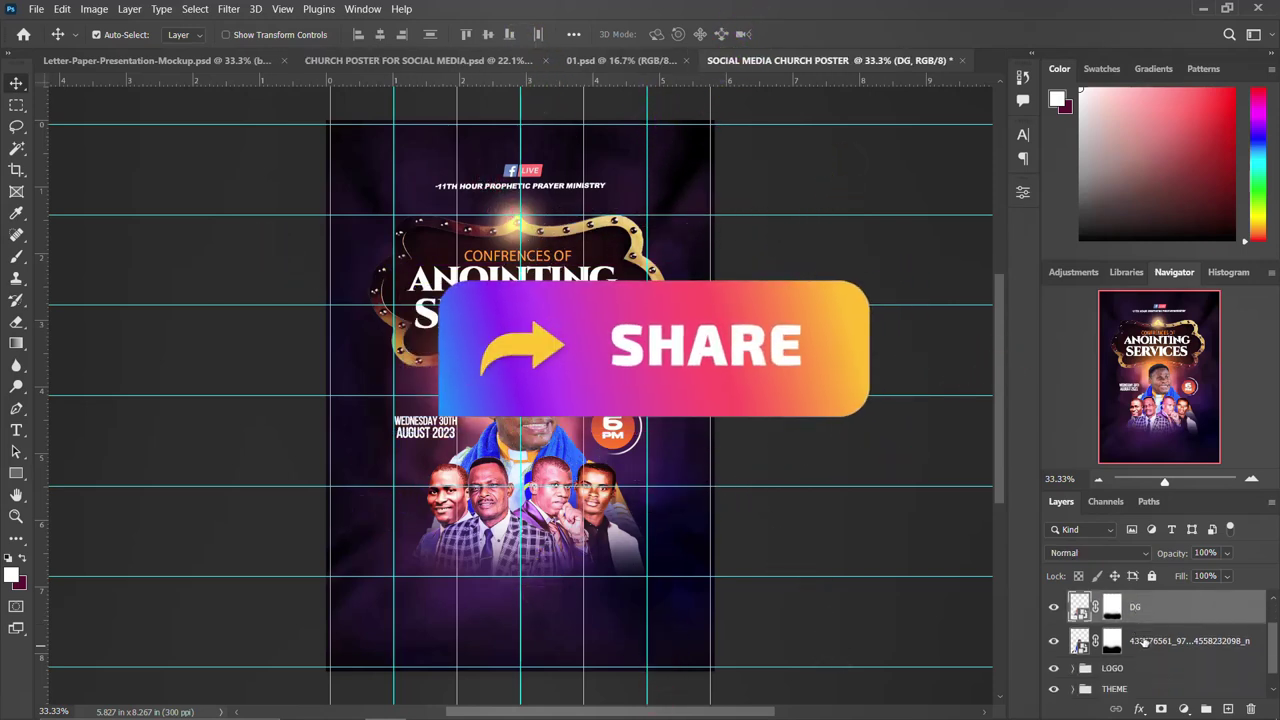
pyautogui.click(430, 60)
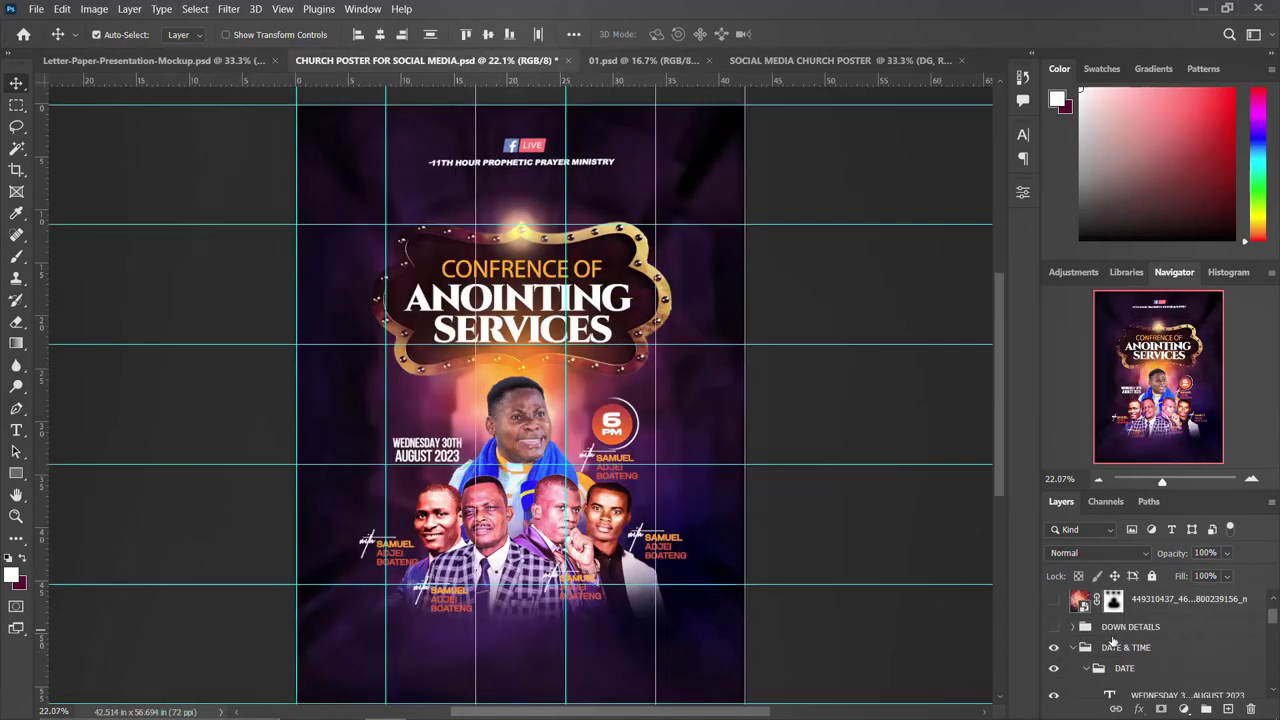
# Step: Expand NAMES AND IMAGES > NAMES in the reference and select all name caption layers
pyautogui.scroll(-5, 1117, 668)
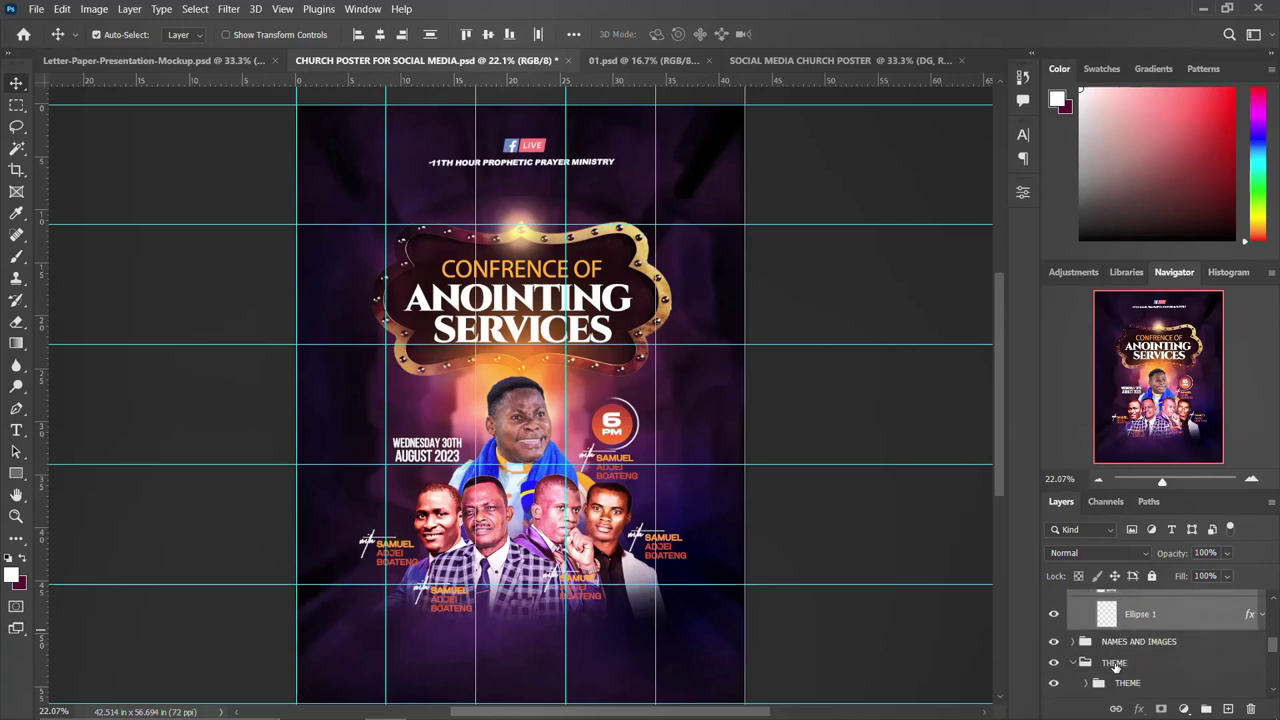
pyautogui.click(1072, 641)
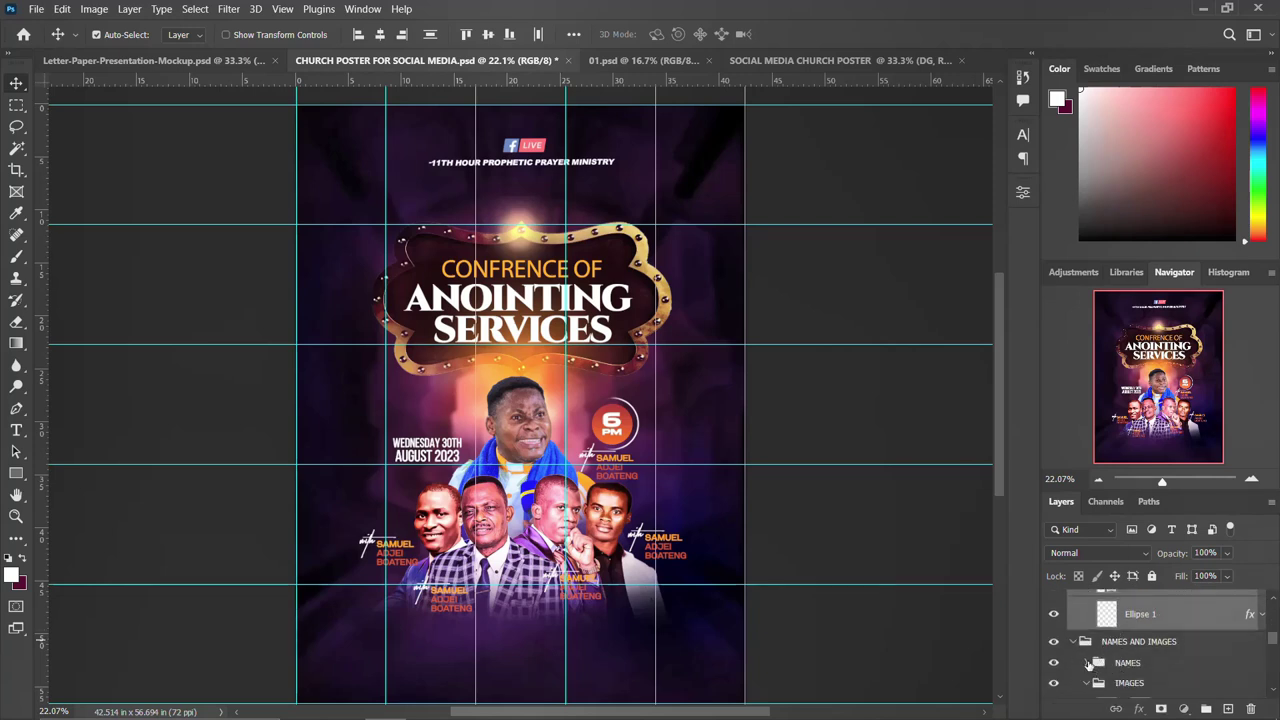
pyautogui.click(1087, 663)
pyautogui.click(1147, 689)
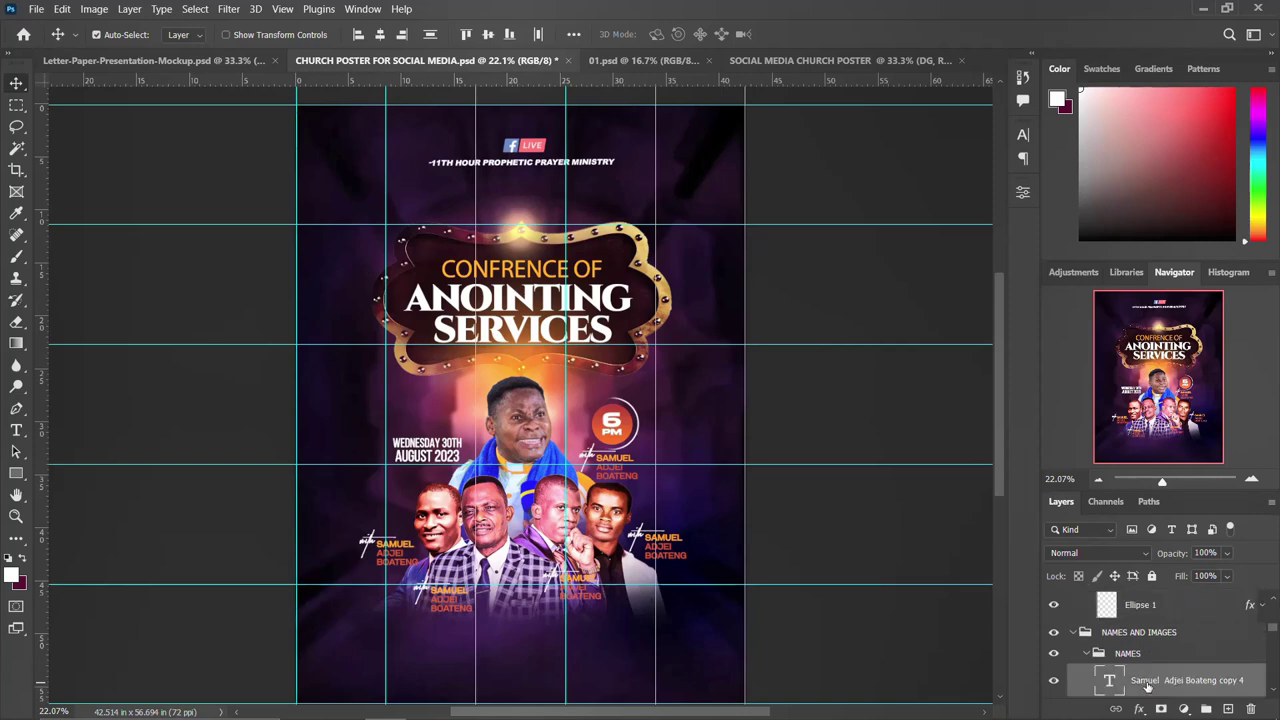
pyautogui.scroll(-5, 1147, 686)
pyautogui.scroll(-3, 1147, 686)
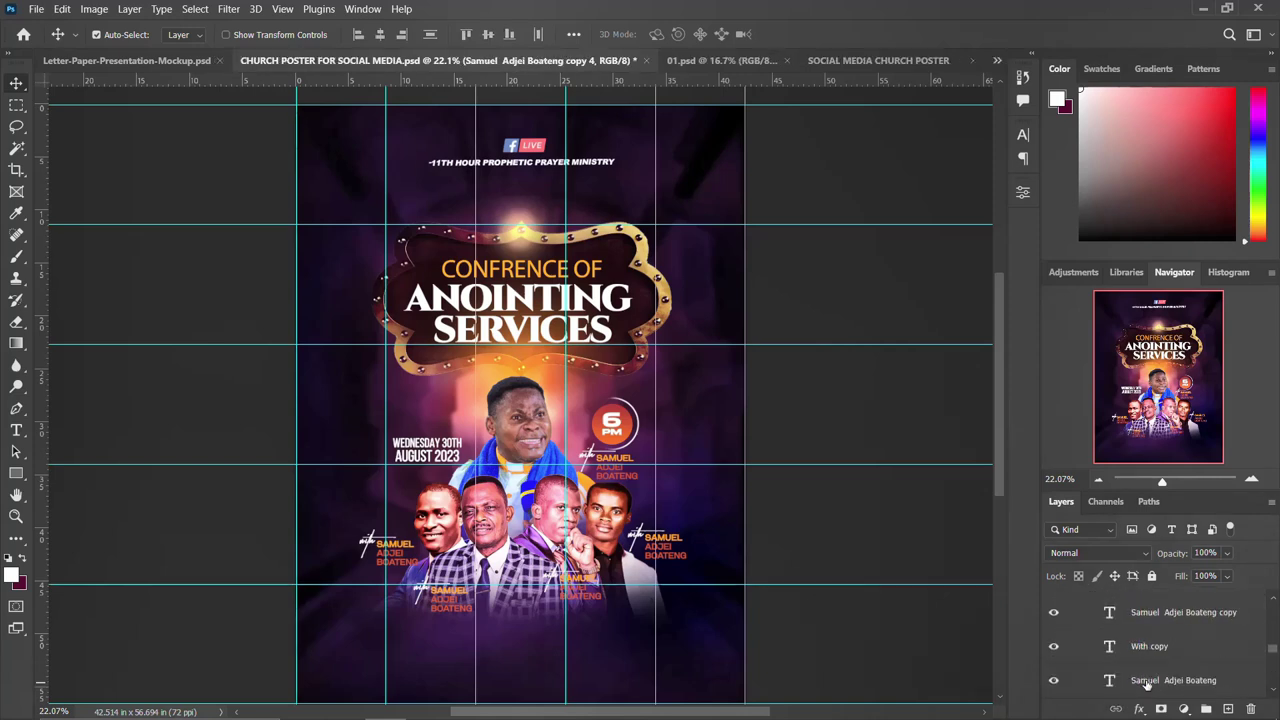
pyautogui.keyDown('shift'); pyautogui.click(1147, 648); pyautogui.keyUp('shift')
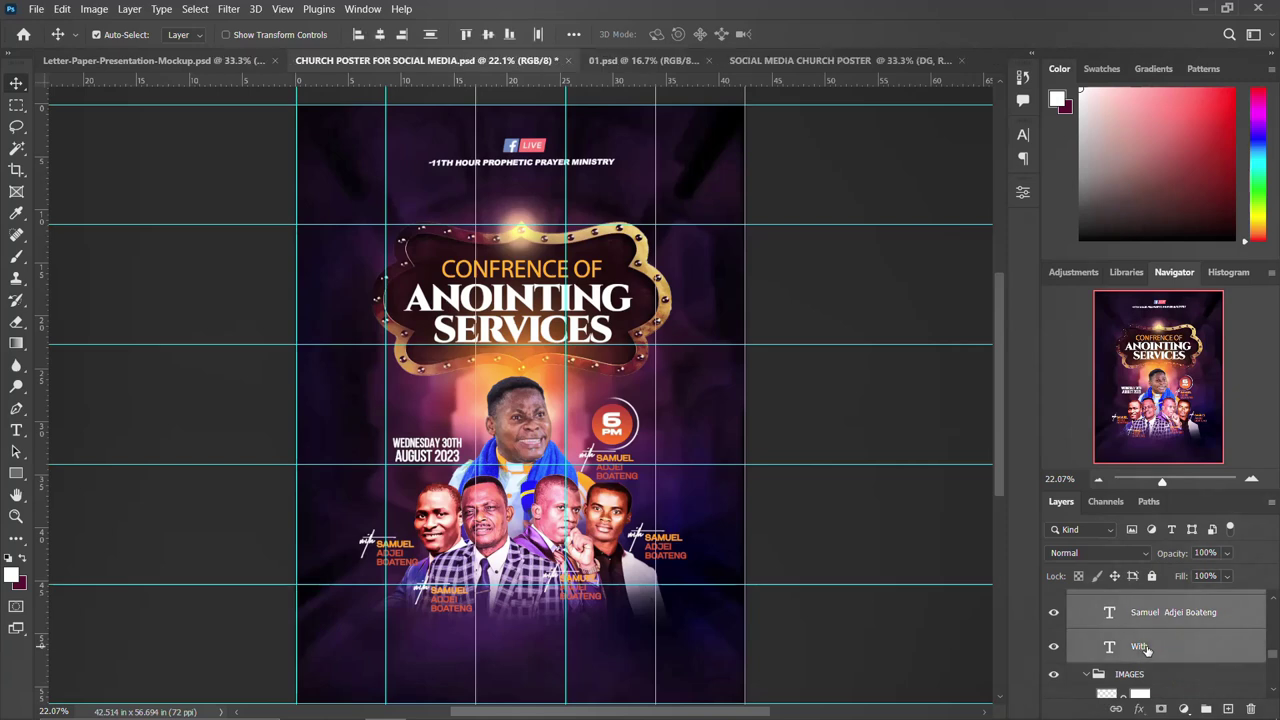
pyautogui.scroll(3, 1147, 648)
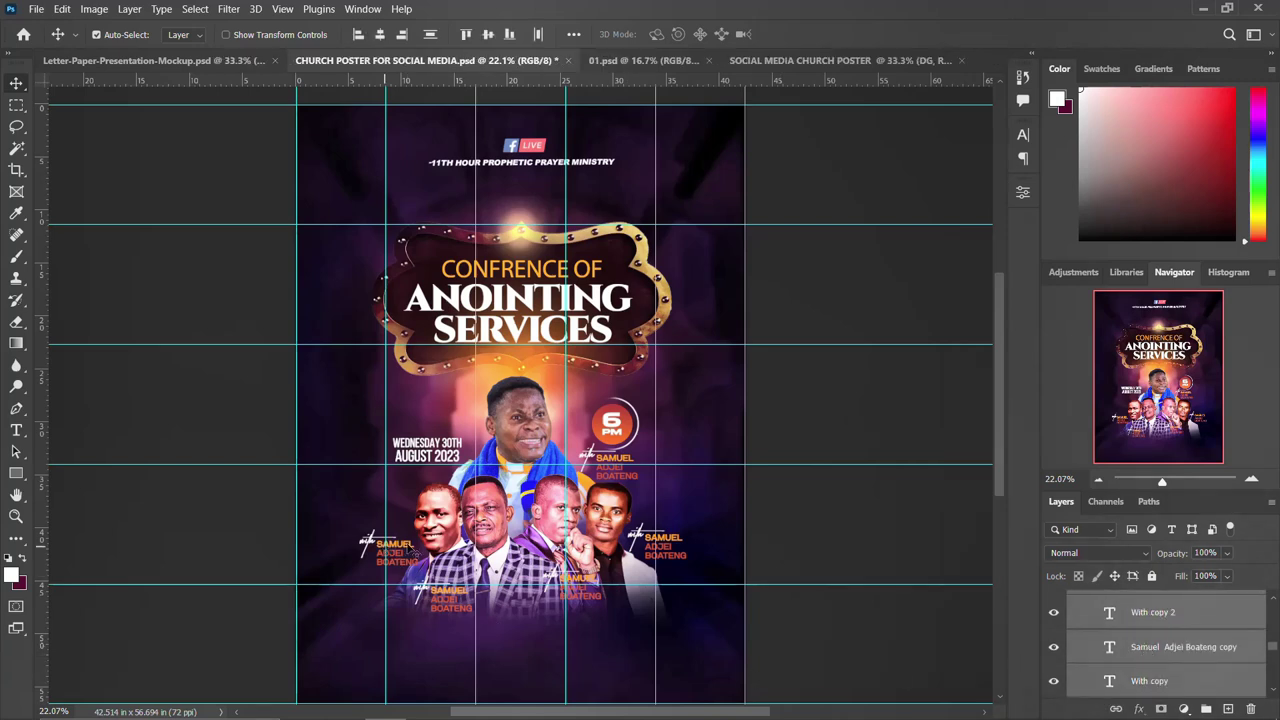
# Step: Copy the name captions into the social media poster, scaled to about 54% beside the photos
pyautogui.moveTo(400, 548); pyautogui.dragTo(472, 576)
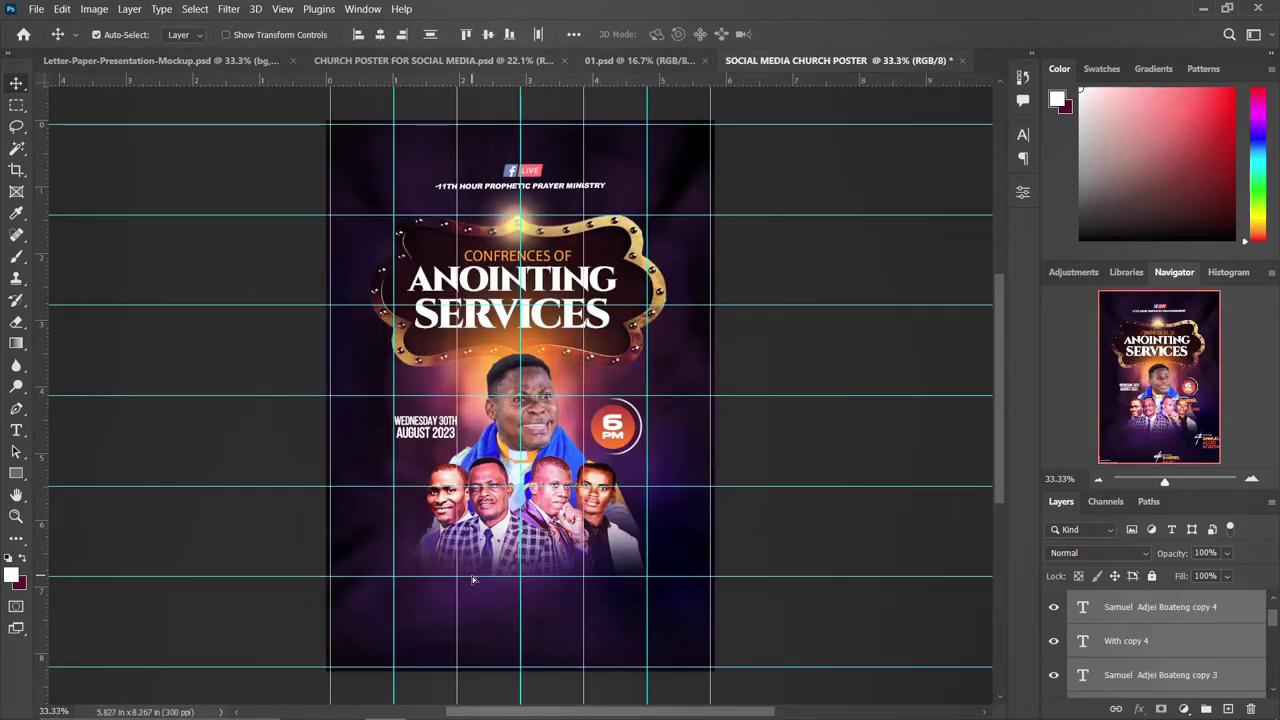
pyautogui.hotkey('ctrl', 't')
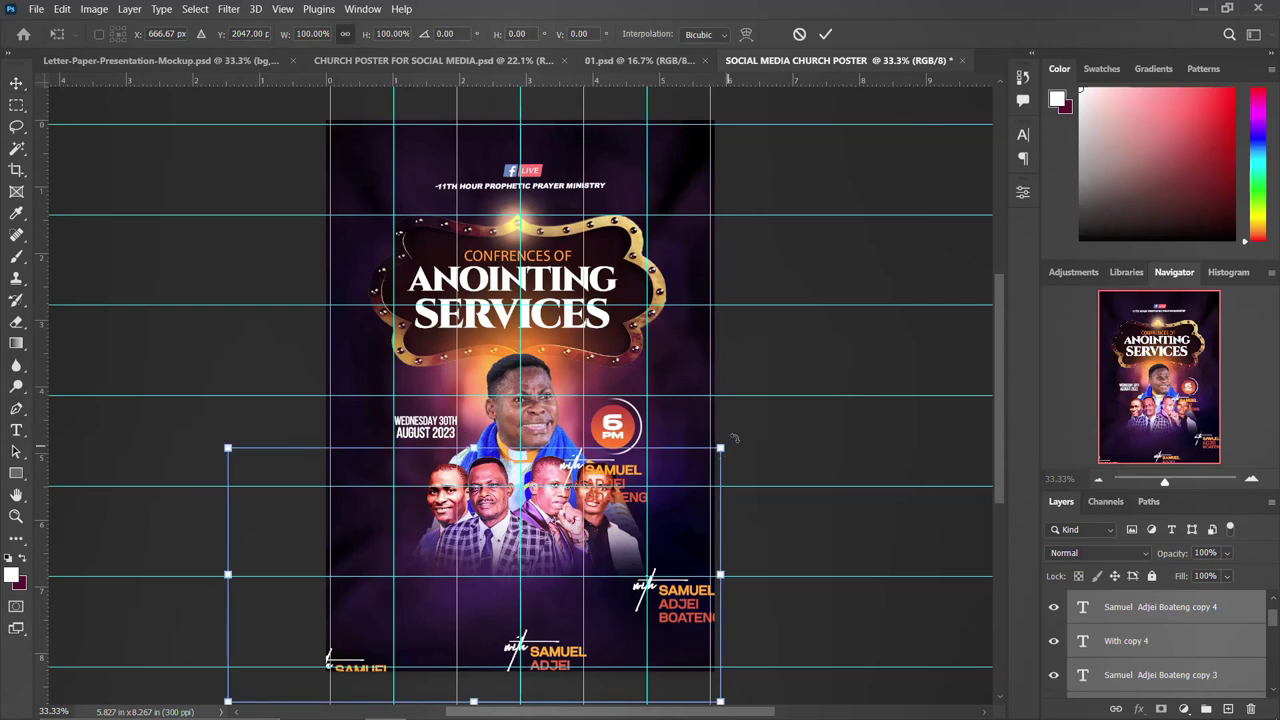
pyautogui.moveTo(722, 447); pyautogui.dragTo(623, 531)
pyautogui.moveTo(489, 585); pyautogui.dragTo(523, 538)
pyautogui.press('Return')
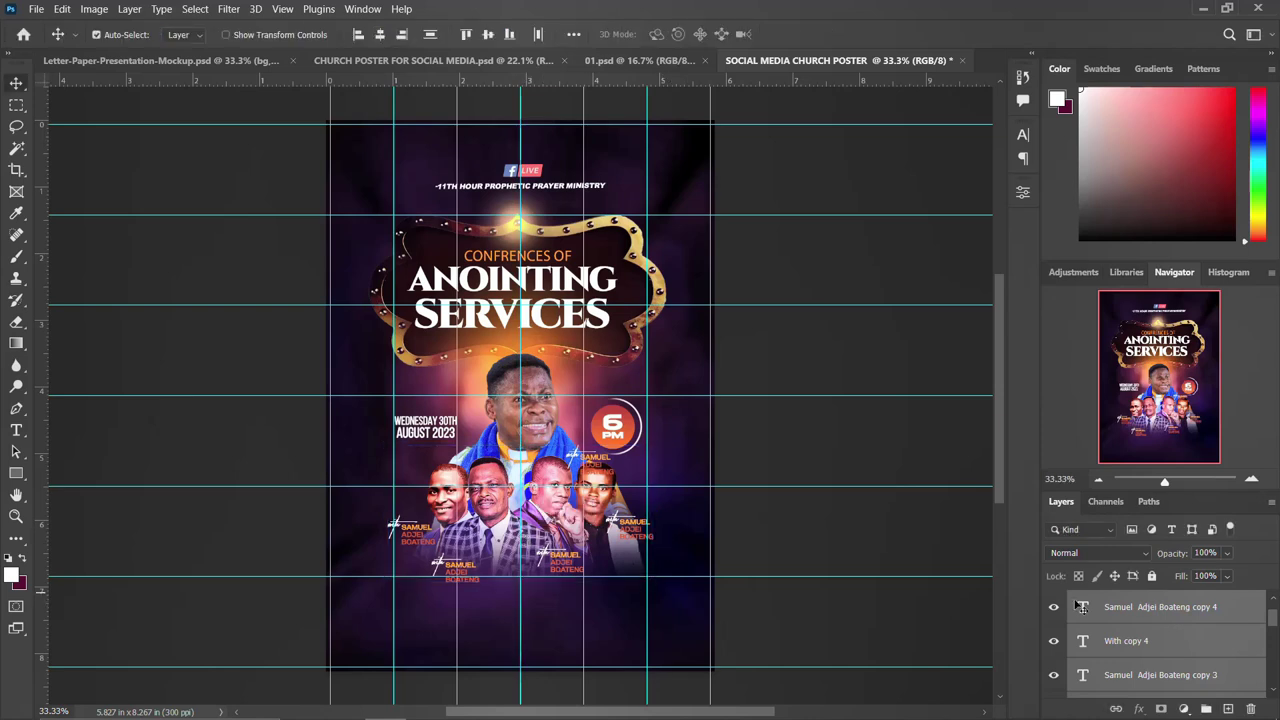
pyautogui.click(597, 464)
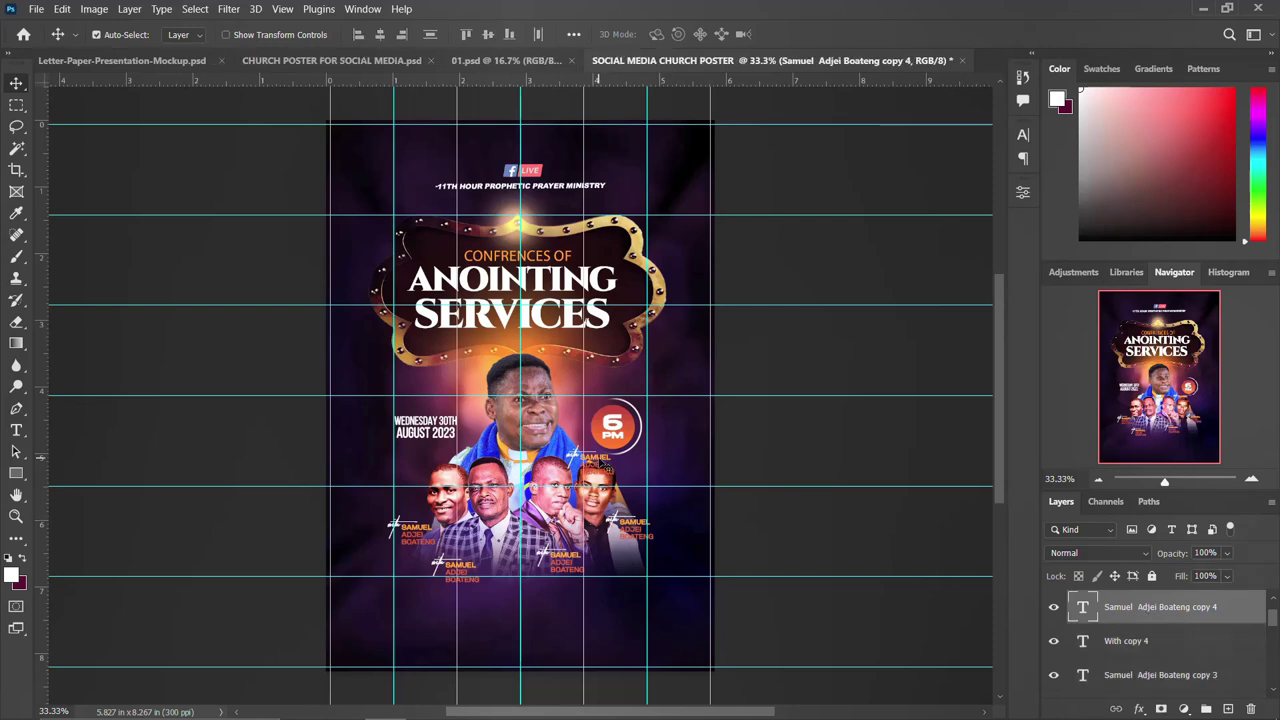
# Step: Nudge the With copy 4 signature and its name caption upward near the 6 PM badge
pyautogui.click(574, 456)
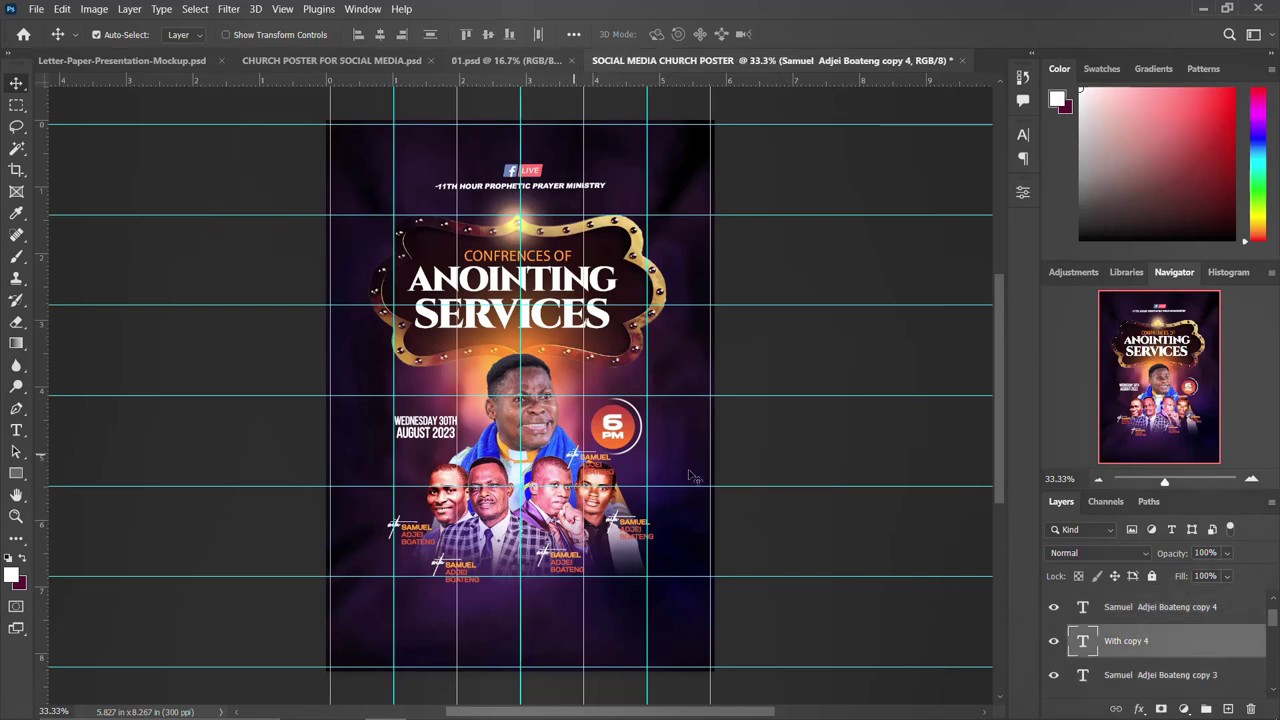
pyautogui.keyDown('shift'); pyautogui.click(1158, 612); pyautogui.keyUp('shift')
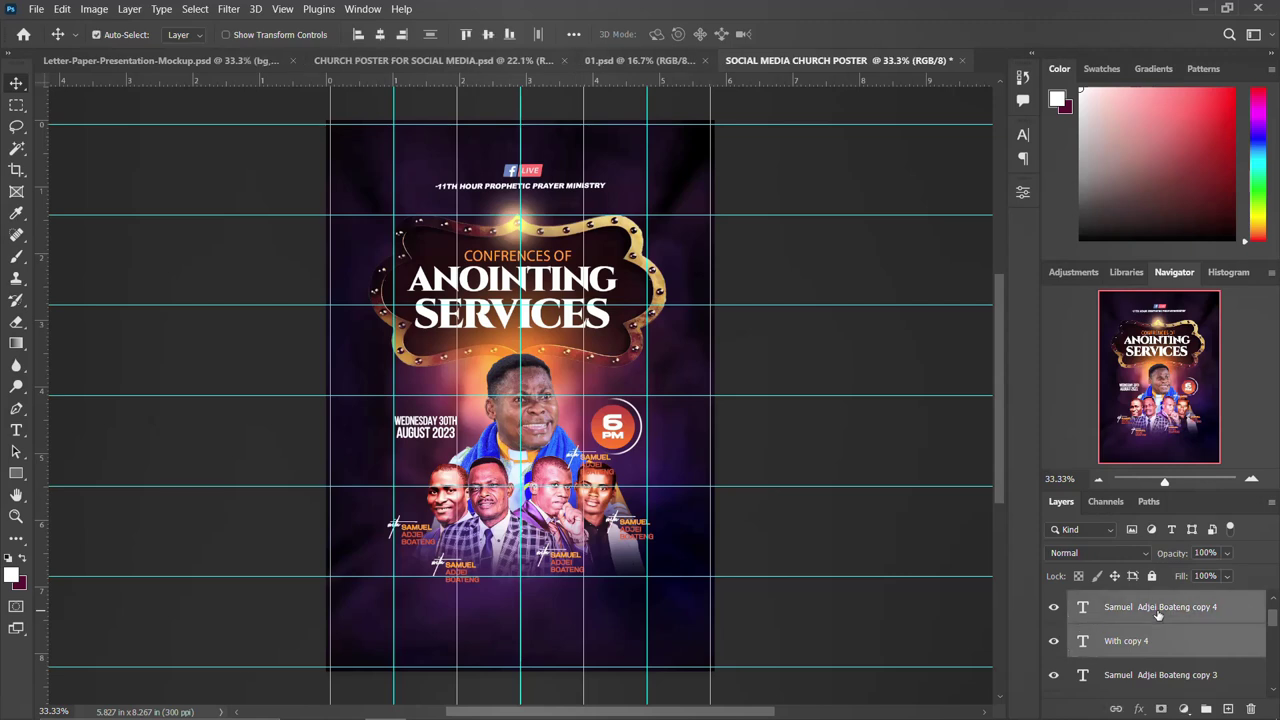
pyautogui.press('Up')
pyautogui.press('Up')
pyautogui.press('Up')
pyautogui.press('Up')
pyautogui.press('Up')
pyautogui.press('Up')
pyautogui.press('Up')
pyautogui.press('Up')
pyautogui.press('Up')
pyautogui.press('Up')
pyautogui.press('Up')
pyautogui.press('Up')
pyautogui.press('Up')
pyautogui.press('Up')
pyautogui.press('Up')
pyautogui.press('Up')
pyautogui.press('Up')
pyautogui.press('Up')
pyautogui.press('Up')
pyautogui.press('Up')
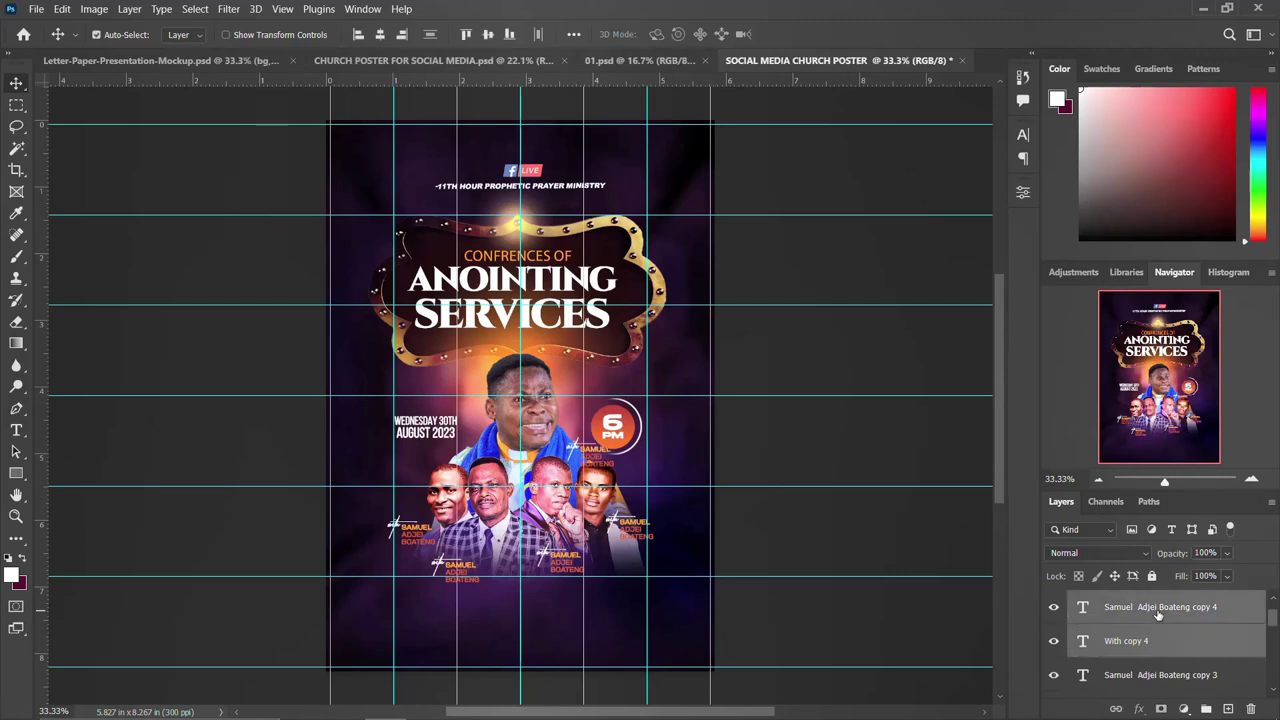
pyautogui.press('Up')
pyautogui.press('Up')
pyautogui.press('Up')
pyautogui.press('Up')
pyautogui.press('Up')
pyautogui.press('Up')
pyautogui.press('Up')
pyautogui.press('Up')
pyautogui.press('Up')
pyautogui.press('Up')
pyautogui.press('Up')
pyautogui.press('Up')
pyautogui.press('Up')
pyautogui.press('Up')
pyautogui.press('Up')
pyautogui.press('Up')
pyautogui.press('Up')
pyautogui.press('Up')
pyautogui.press('Up')
pyautogui.press('Up')
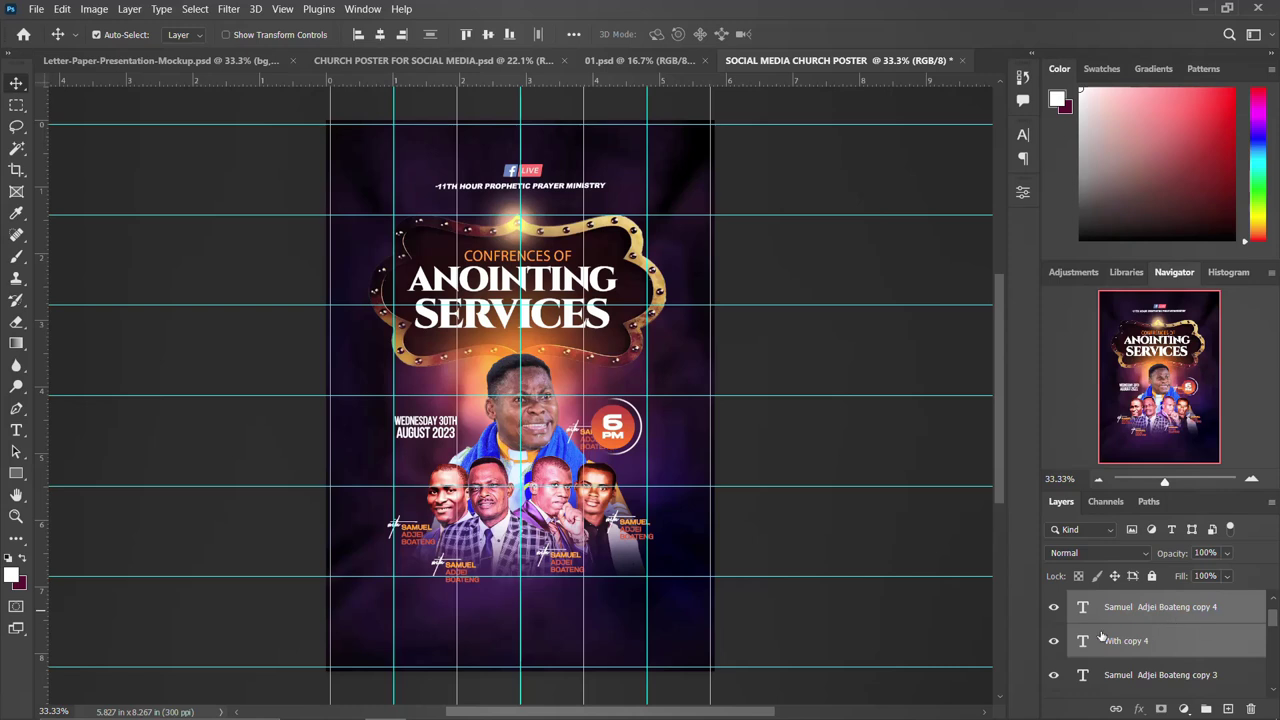
pyautogui.hotkey('ctrl', 'g')
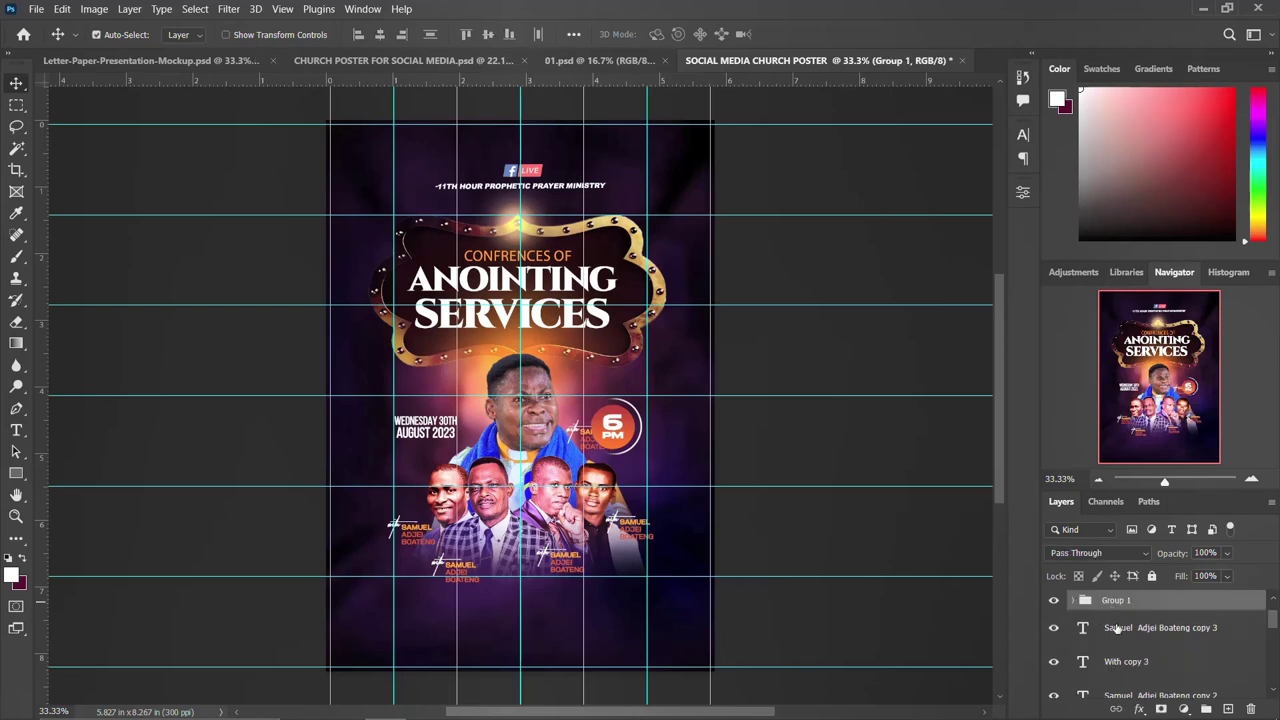
pyautogui.hotkey('ctrl', 'z')
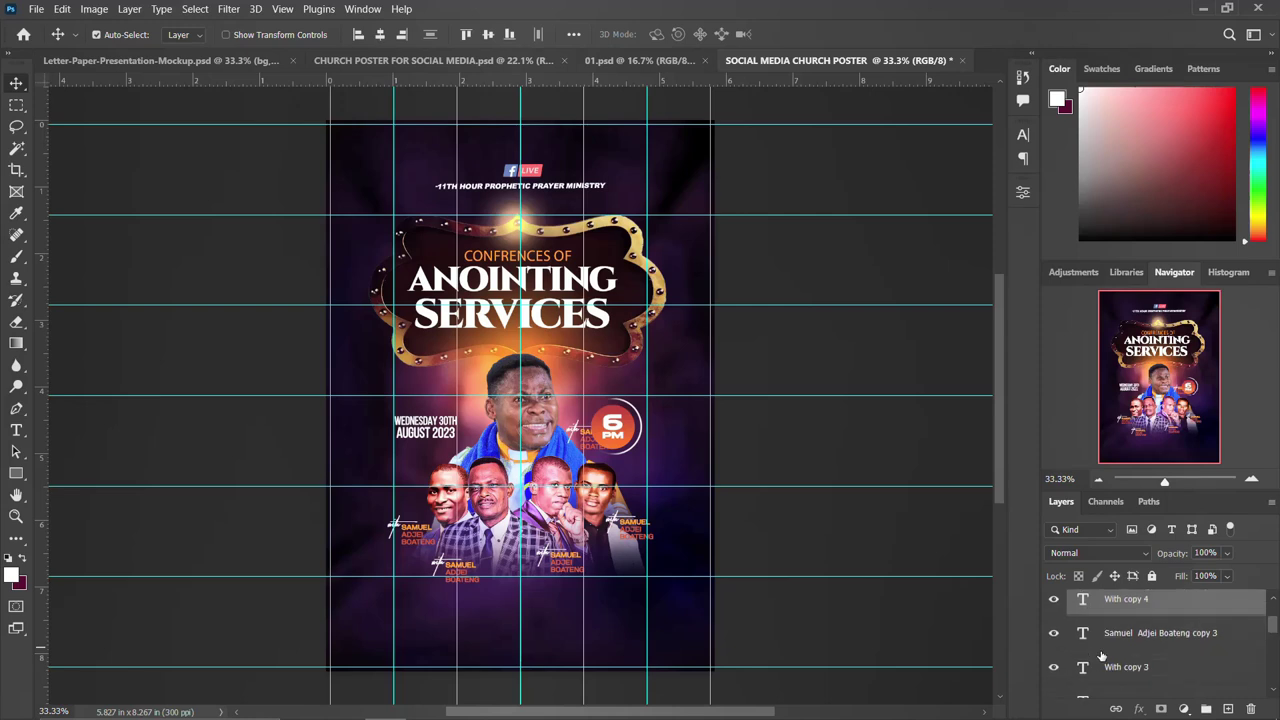
# Step: Group the name captions with the DG and photo layers as NAMES & IMAGES
pyautogui.click(1126, 626)
pyautogui.scroll(3, 1135, 660)
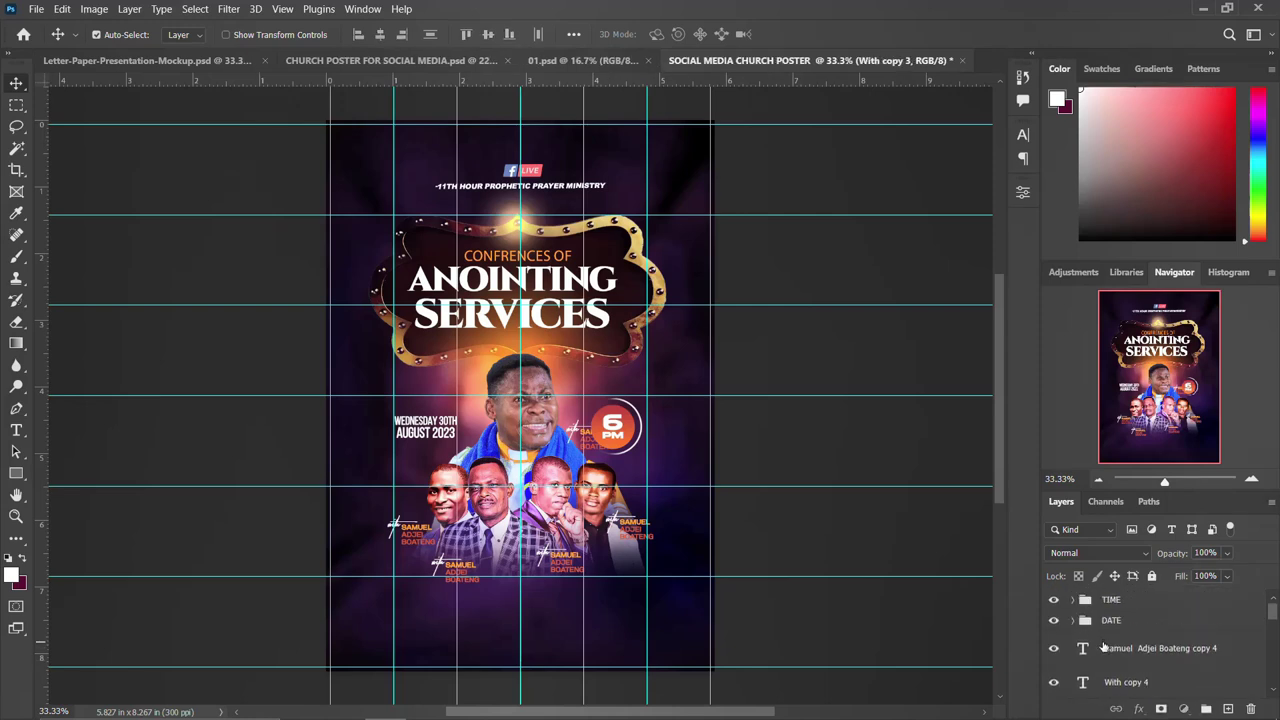
pyautogui.click(1103, 648)
pyautogui.scroll(-5, 1104, 650)
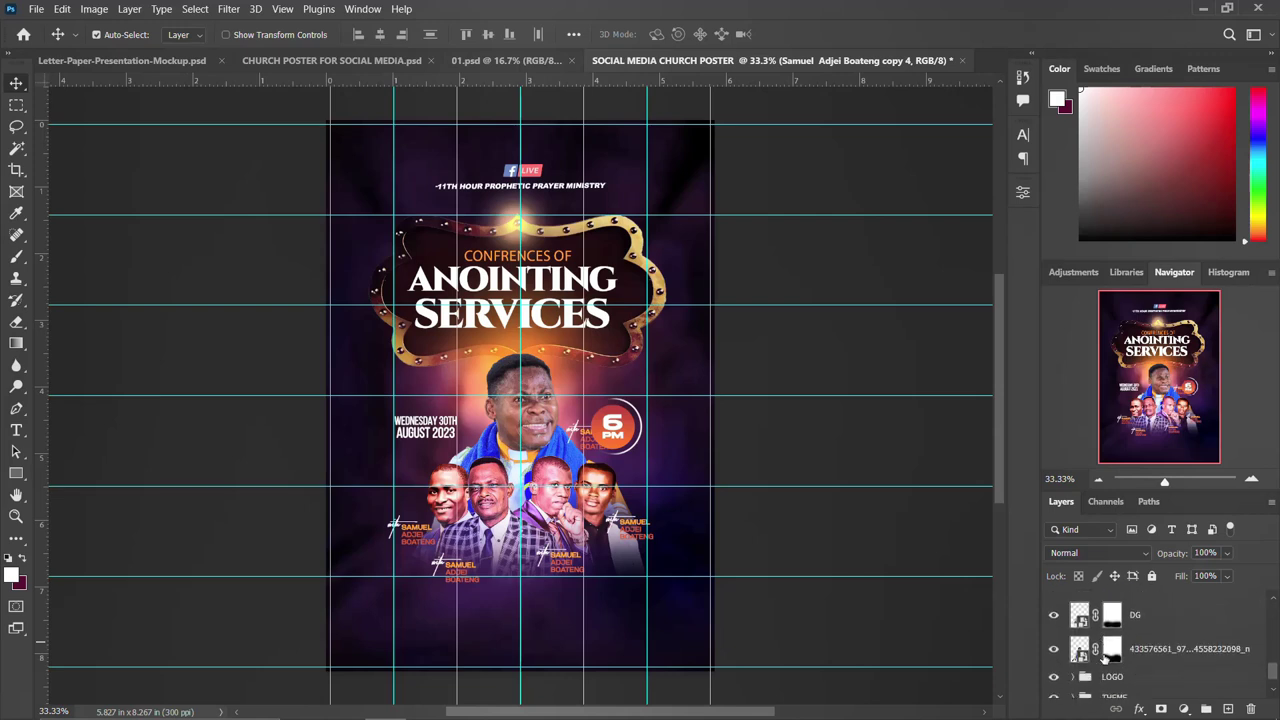
pyautogui.keyDown('shift'); pyautogui.click(1102, 656); pyautogui.keyUp('shift')
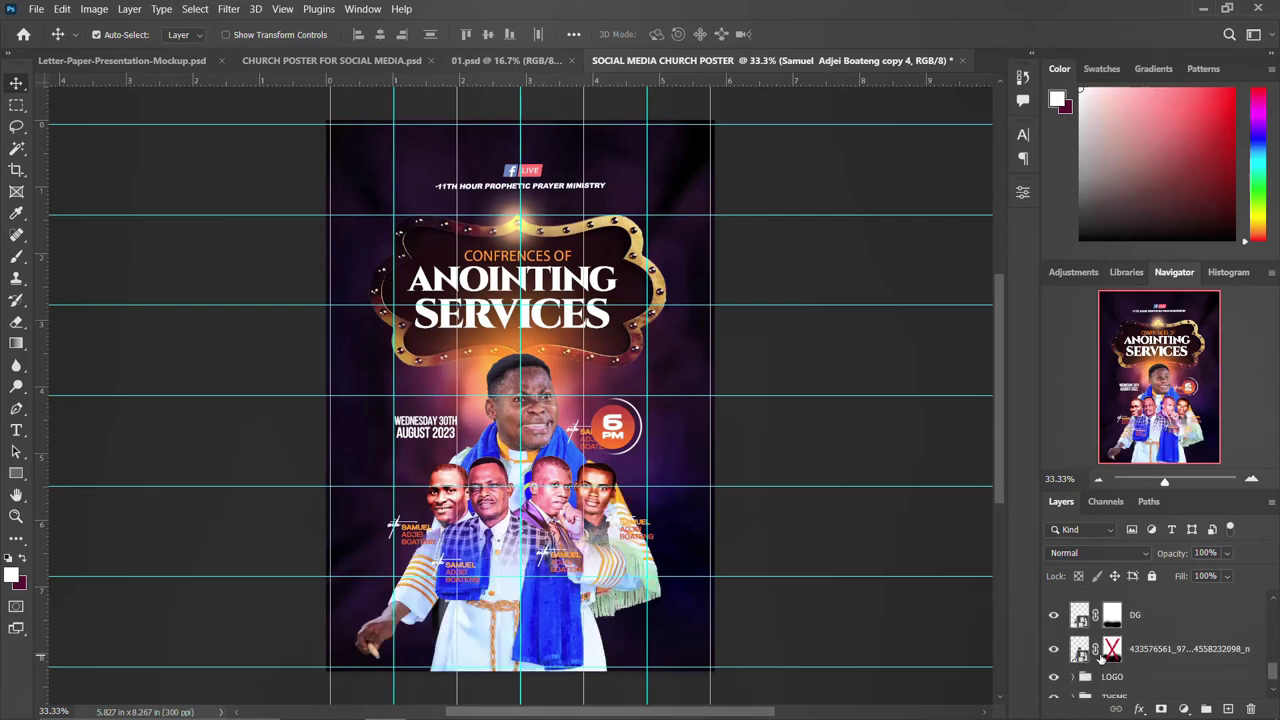
pyautogui.scroll(5, 1110, 650)
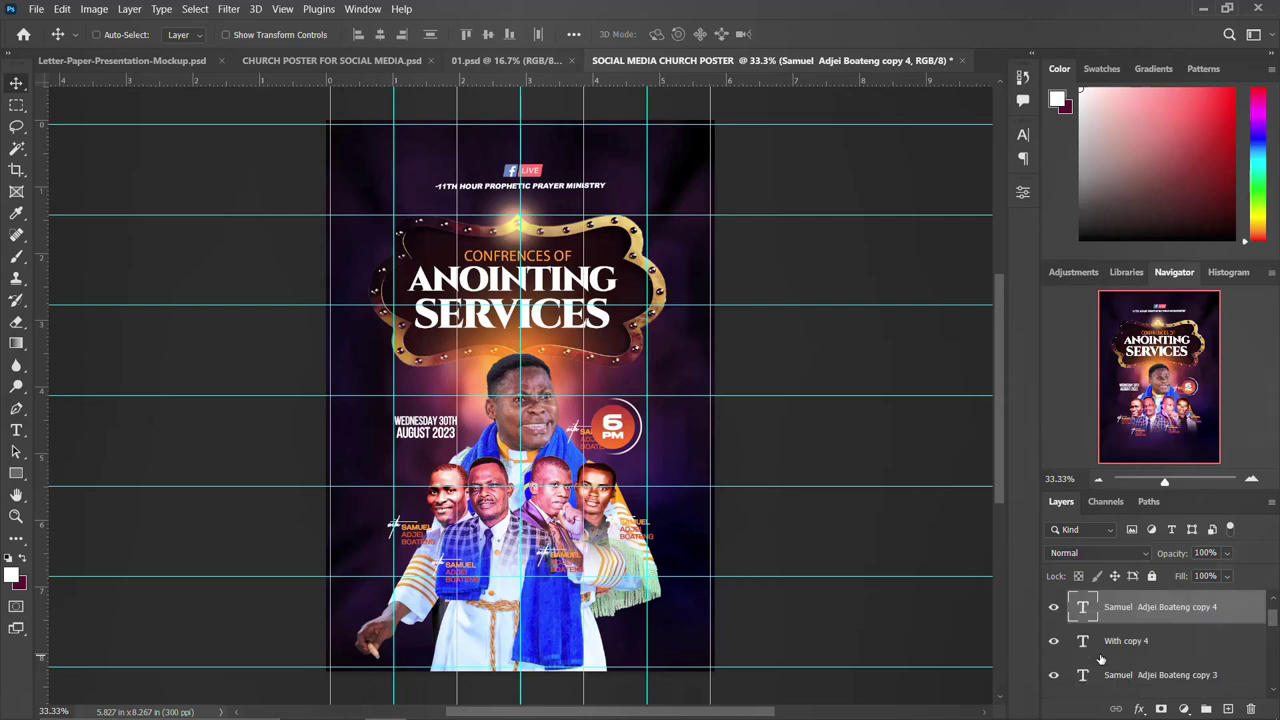
pyautogui.hotkey('ctrl', 'z')
pyautogui.scroll(-5, 1124, 657)
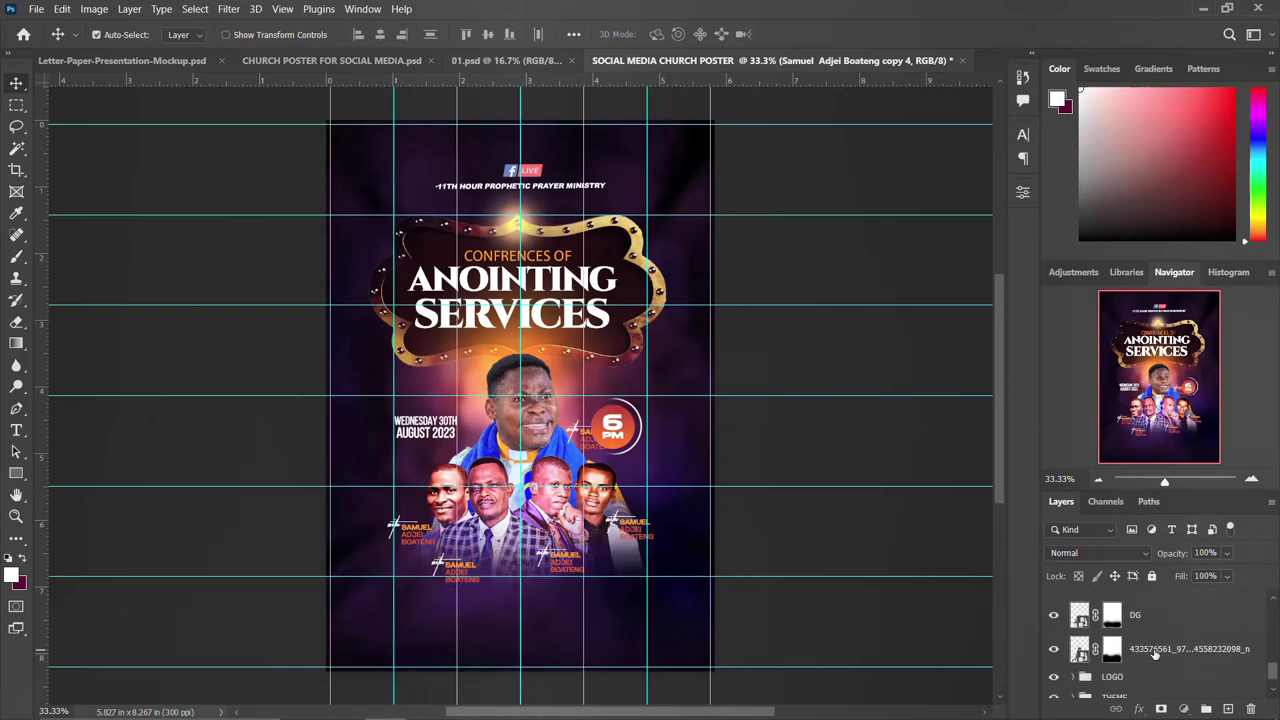
pyautogui.keyDown('shift'); pyautogui.click(1155, 650); pyautogui.keyUp('shift')
pyautogui.hotkey('ctrl', 'g')
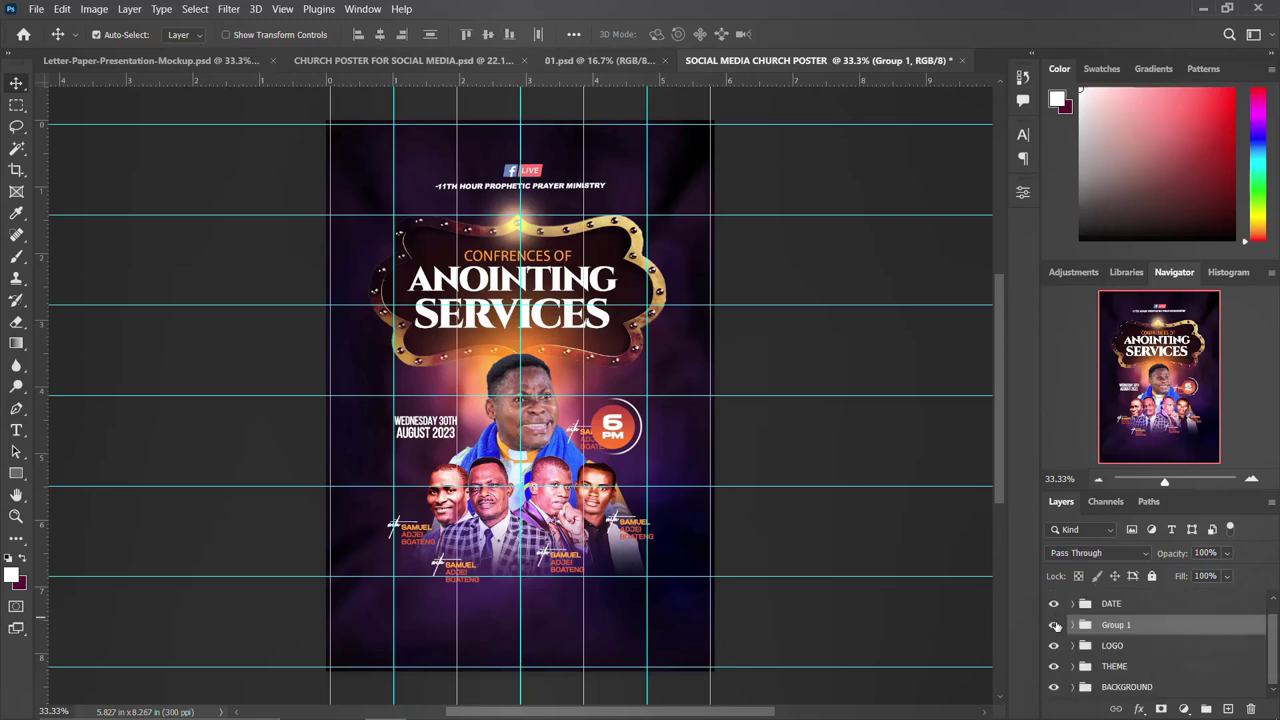
pyautogui.click(1054, 625)
pyautogui.doubleClick(1116, 625)
pyautogui.write('D')
pyautogui.press('Return')
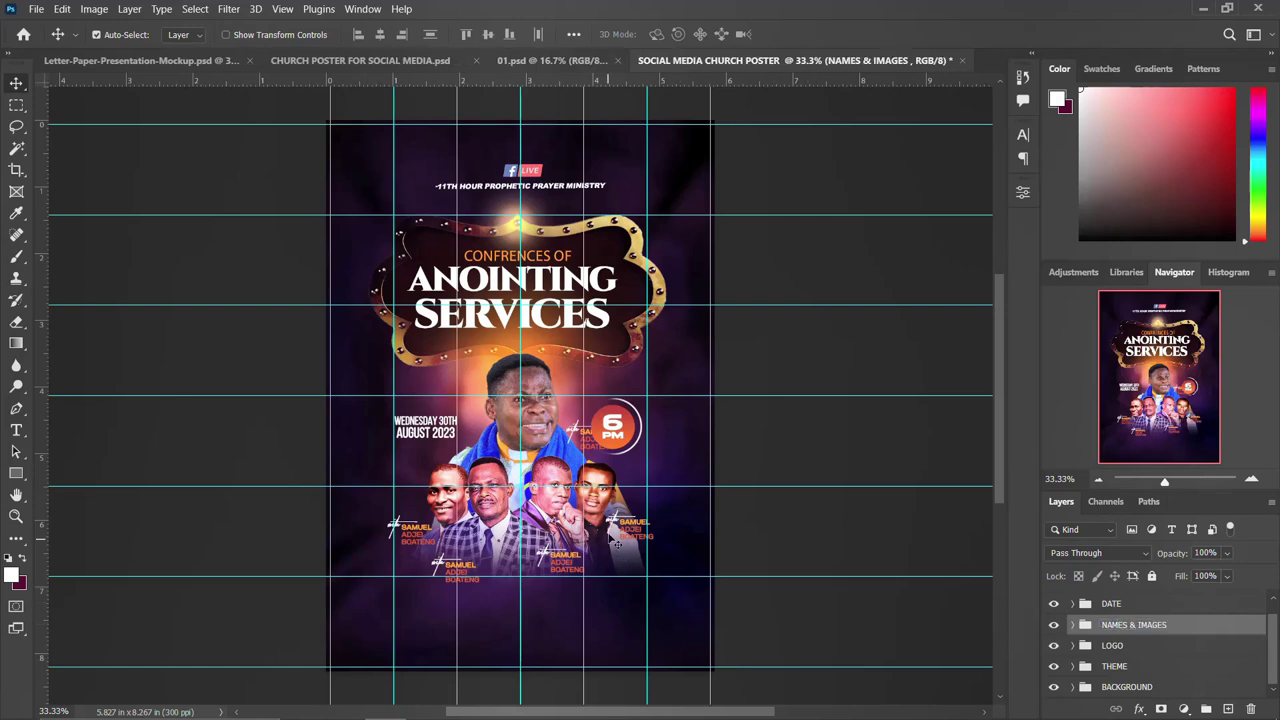
# Step: Check the captions' Ballega font in the Character panel and zoom to 50% to review
pyautogui.click(614, 524)
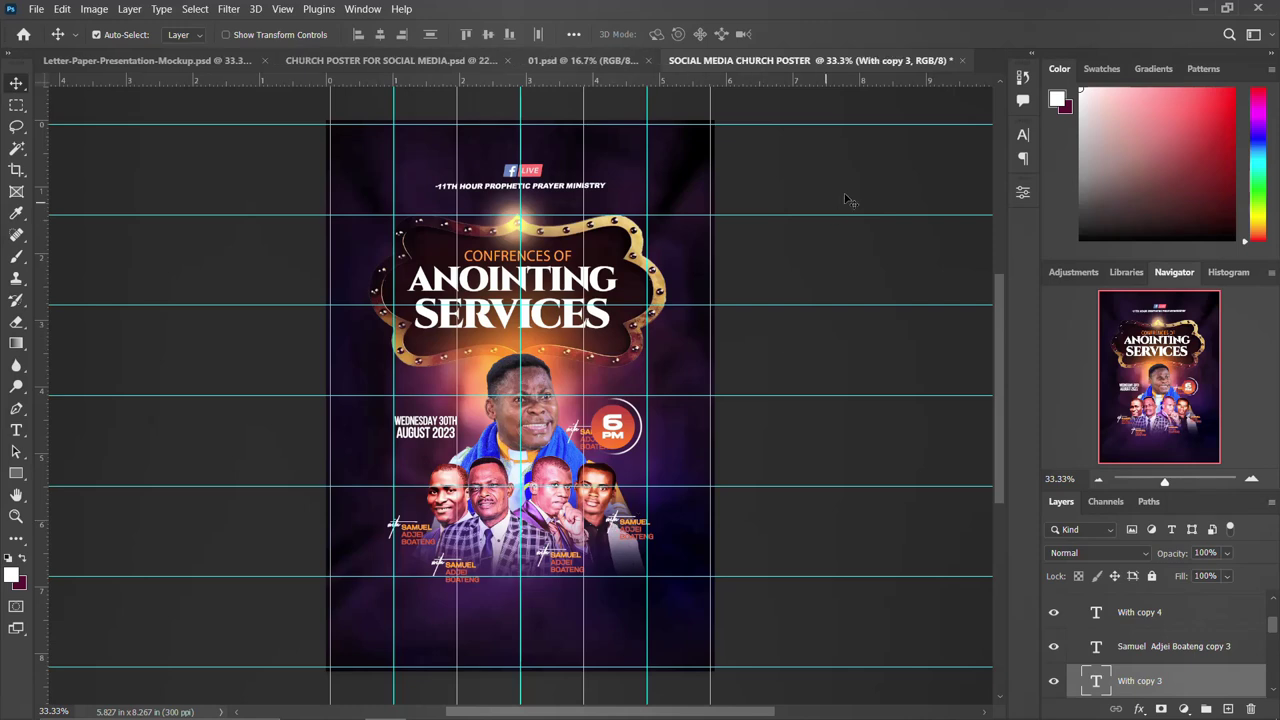
pyautogui.click(1021, 140)
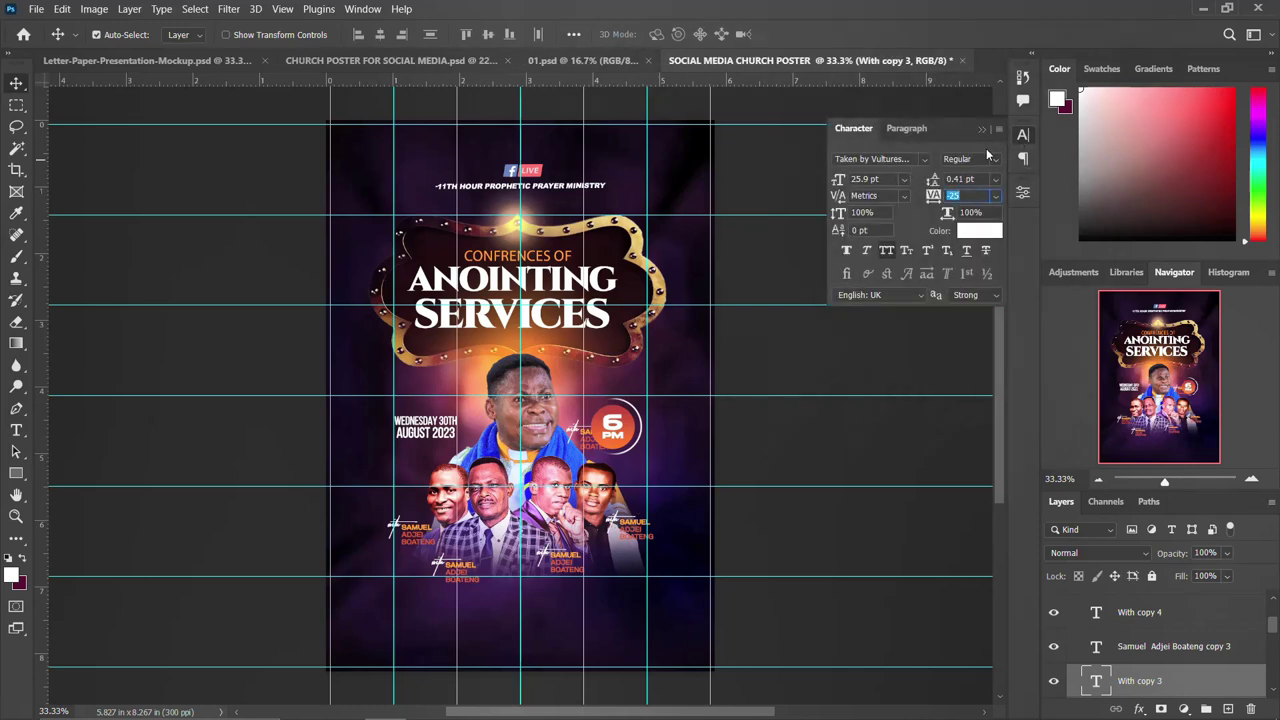
pyautogui.click(1021, 140)
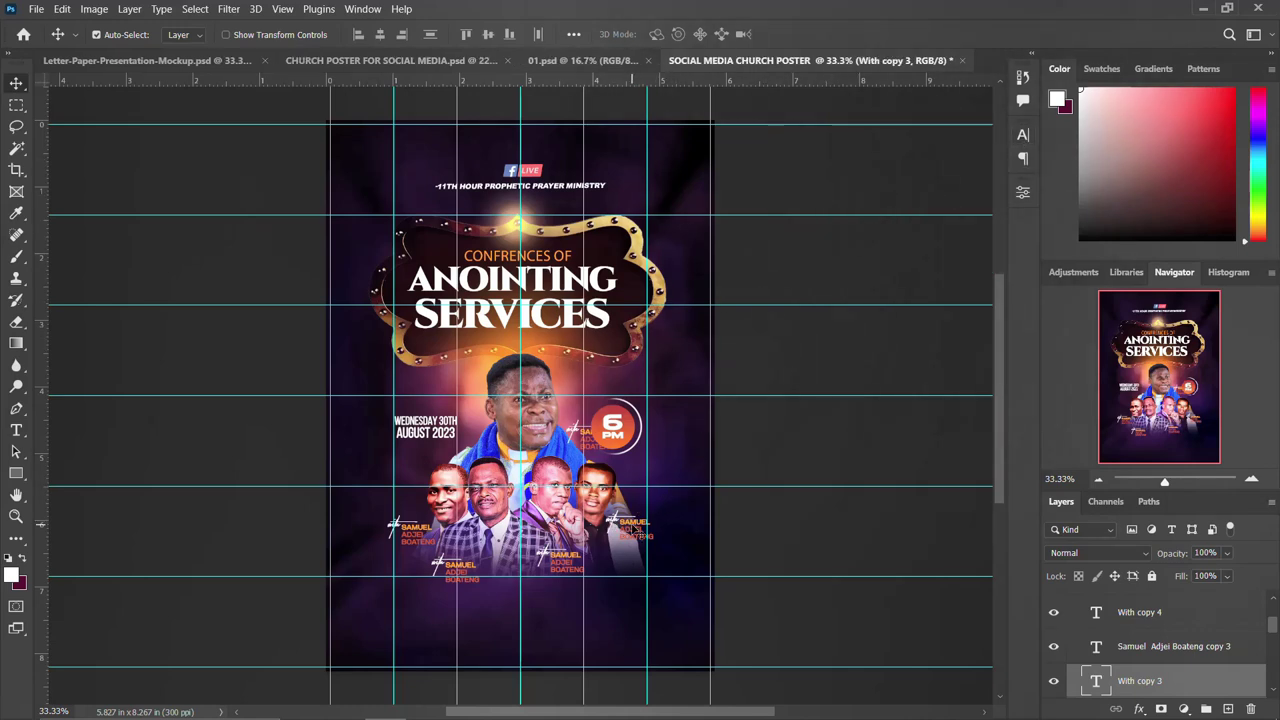
pyautogui.click(638, 525)
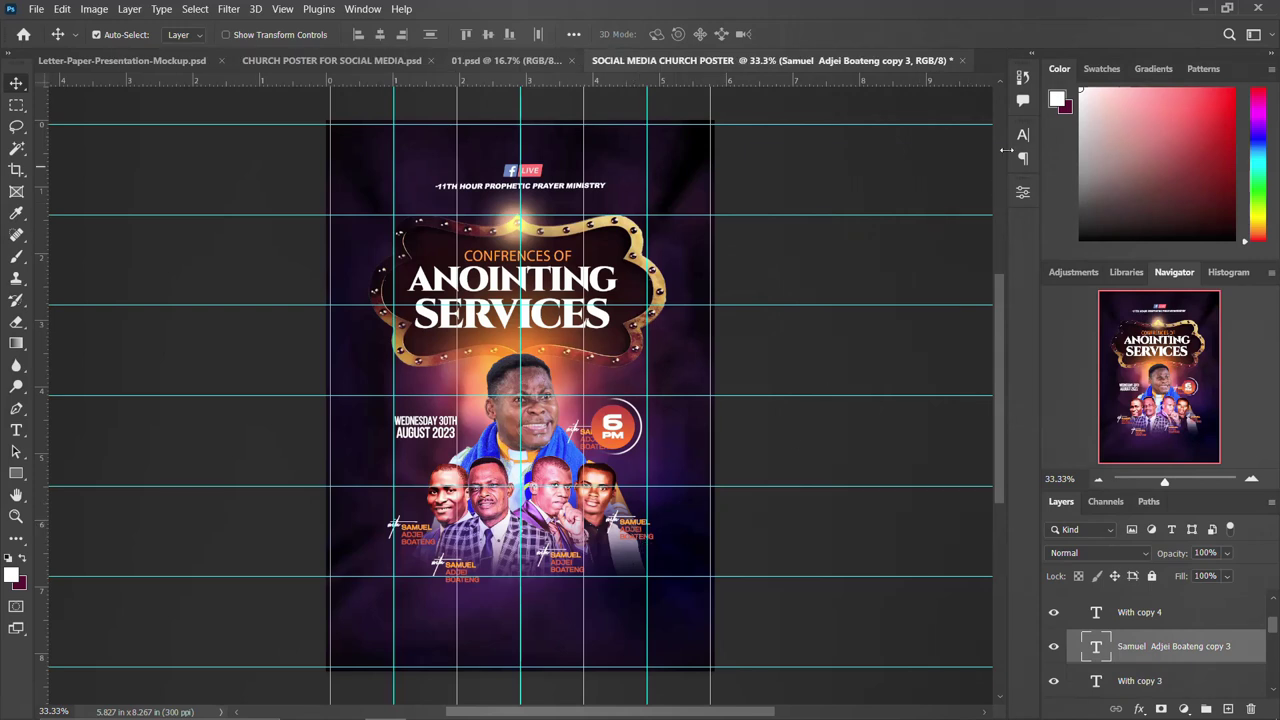
pyautogui.click(1023, 135)
pyautogui.click(877, 155)
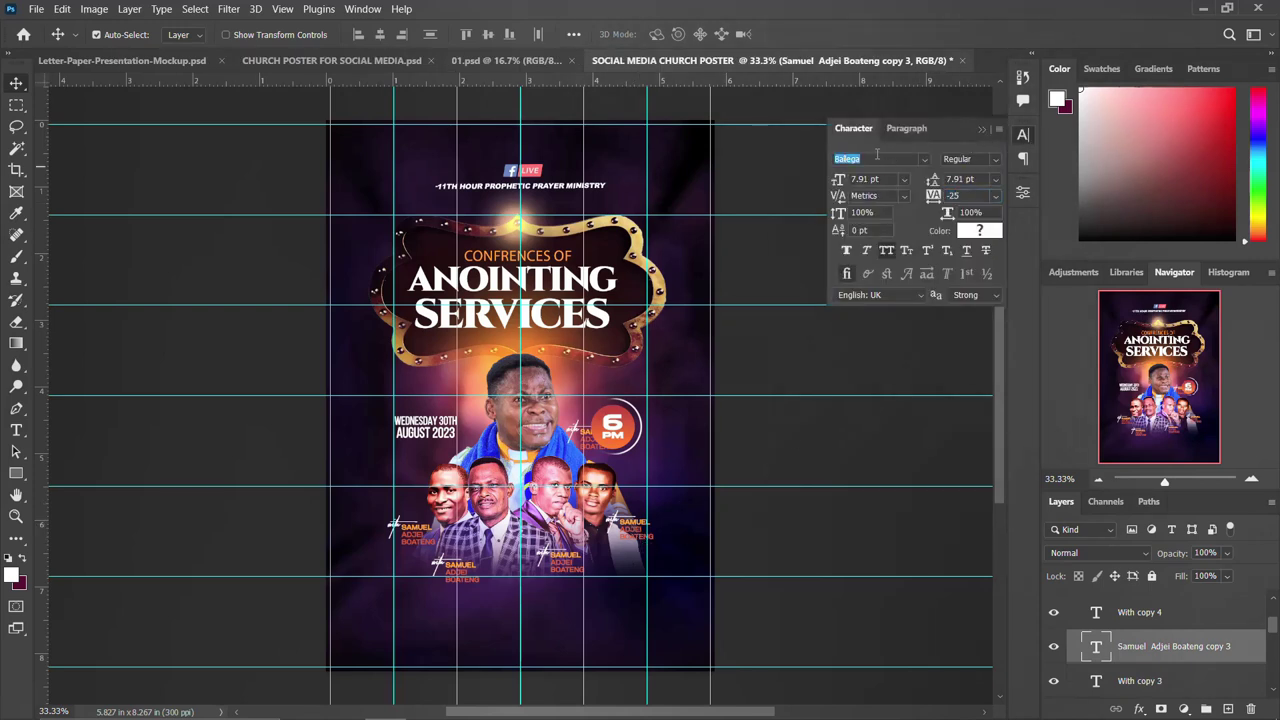
pyautogui.click(883, 161)
pyautogui.click(1021, 138)
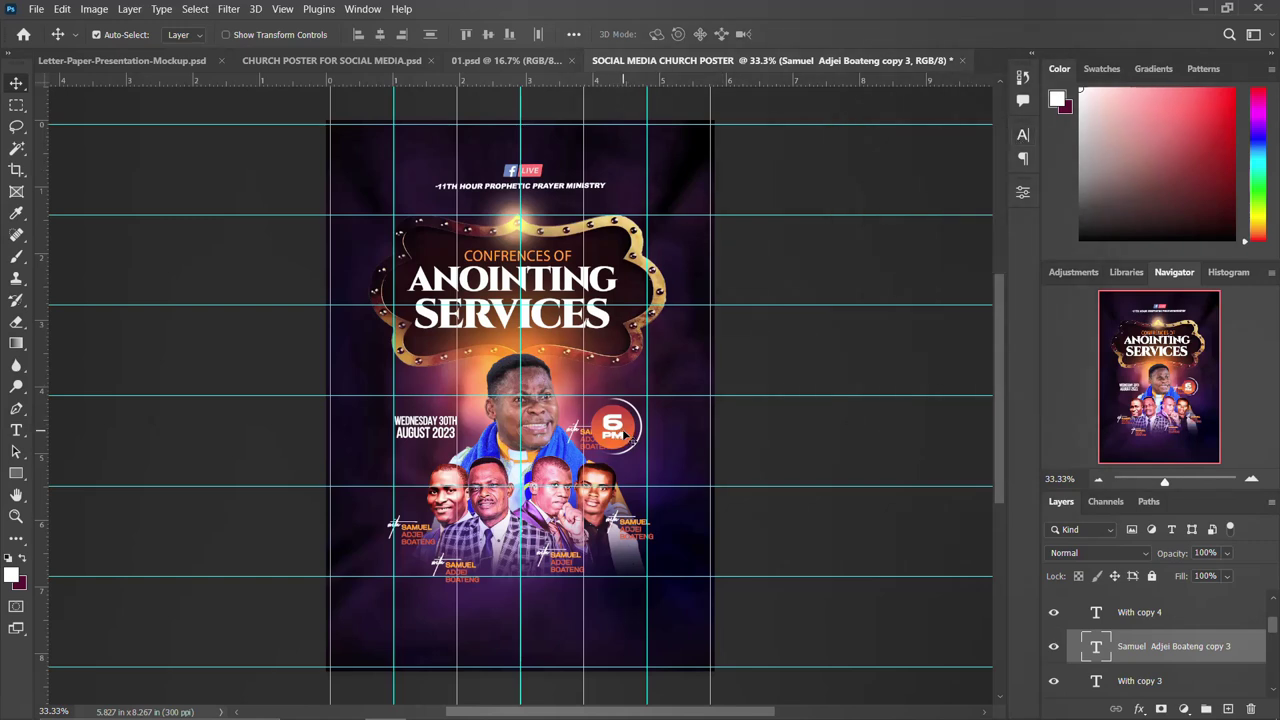
pyautogui.hotkey('ctrl', '+')
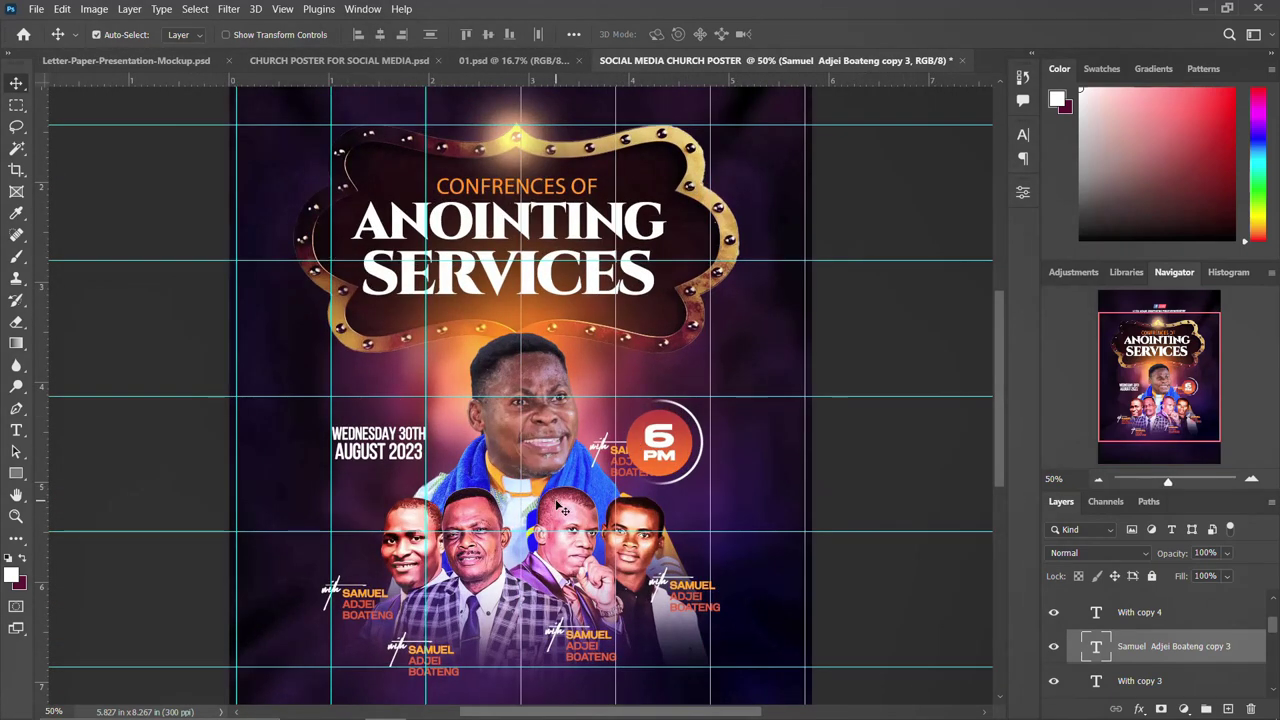
pyautogui.scroll(-1, 560, 505)
pyautogui.scroll(3, 1086, 636)
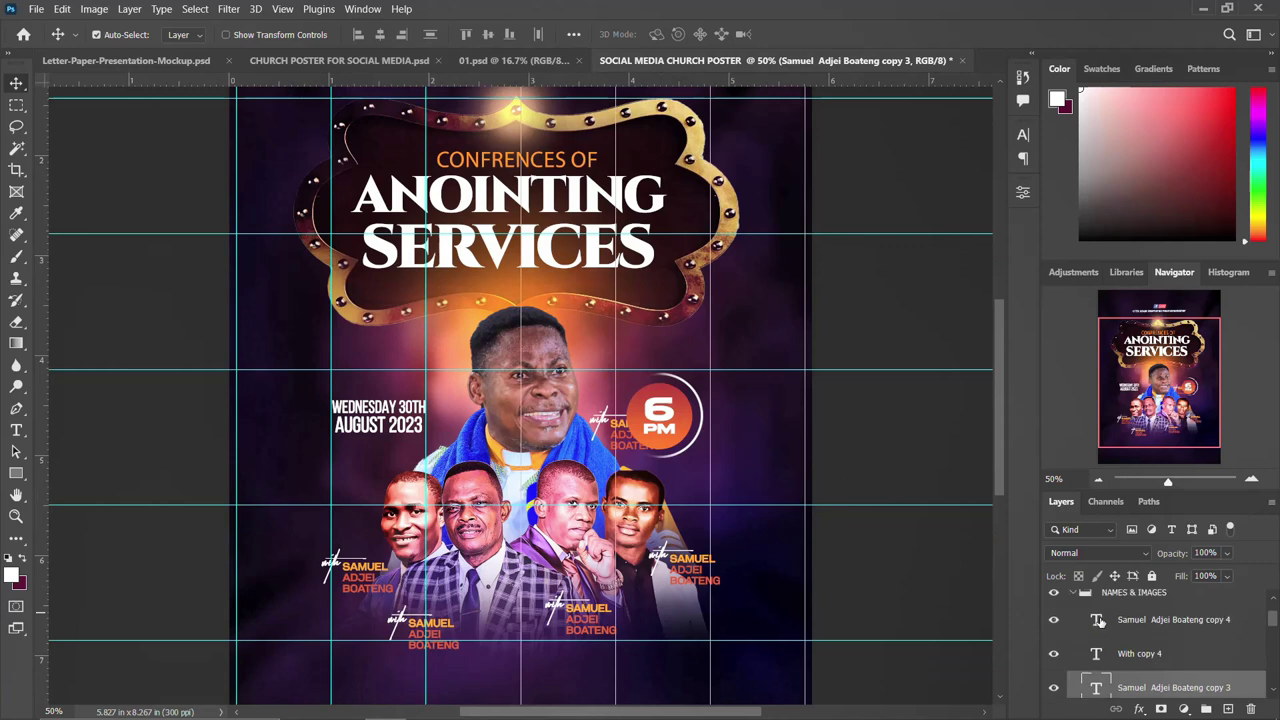
# Step: Select the TIME group and shrink the 6 PM badge, moving it lower
pyautogui.click(1077, 641)
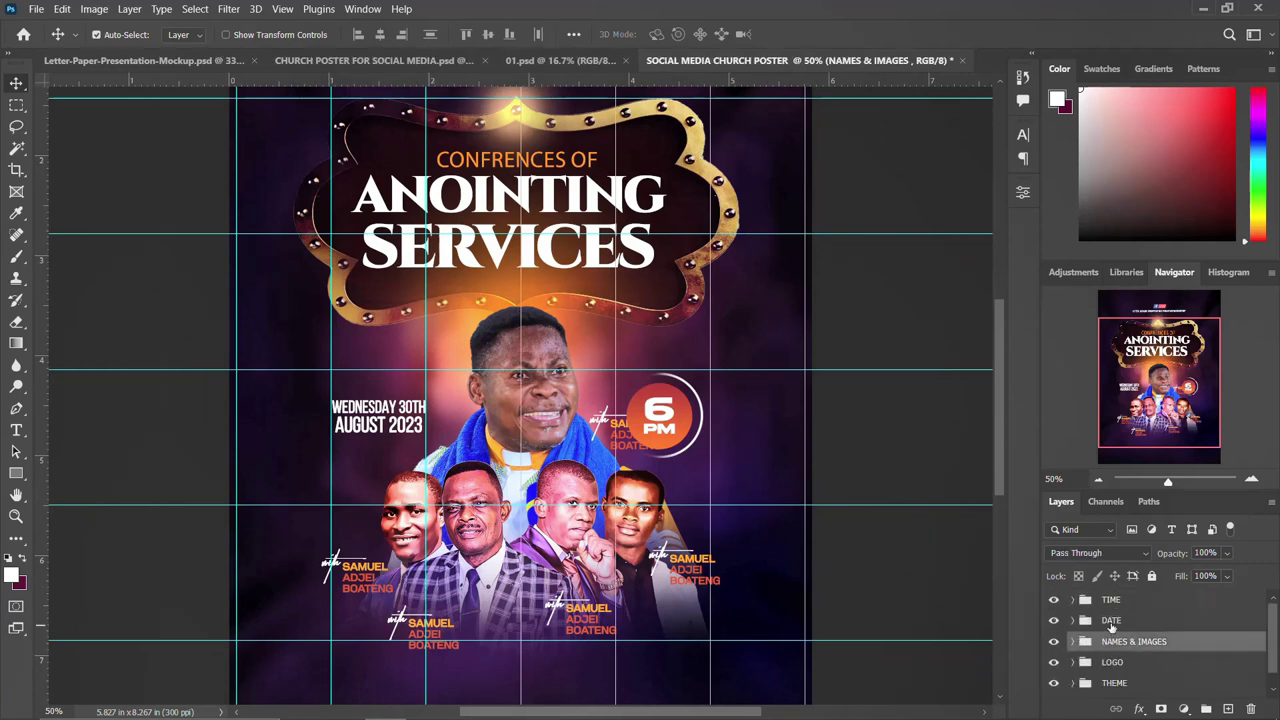
pyautogui.click(1109, 620)
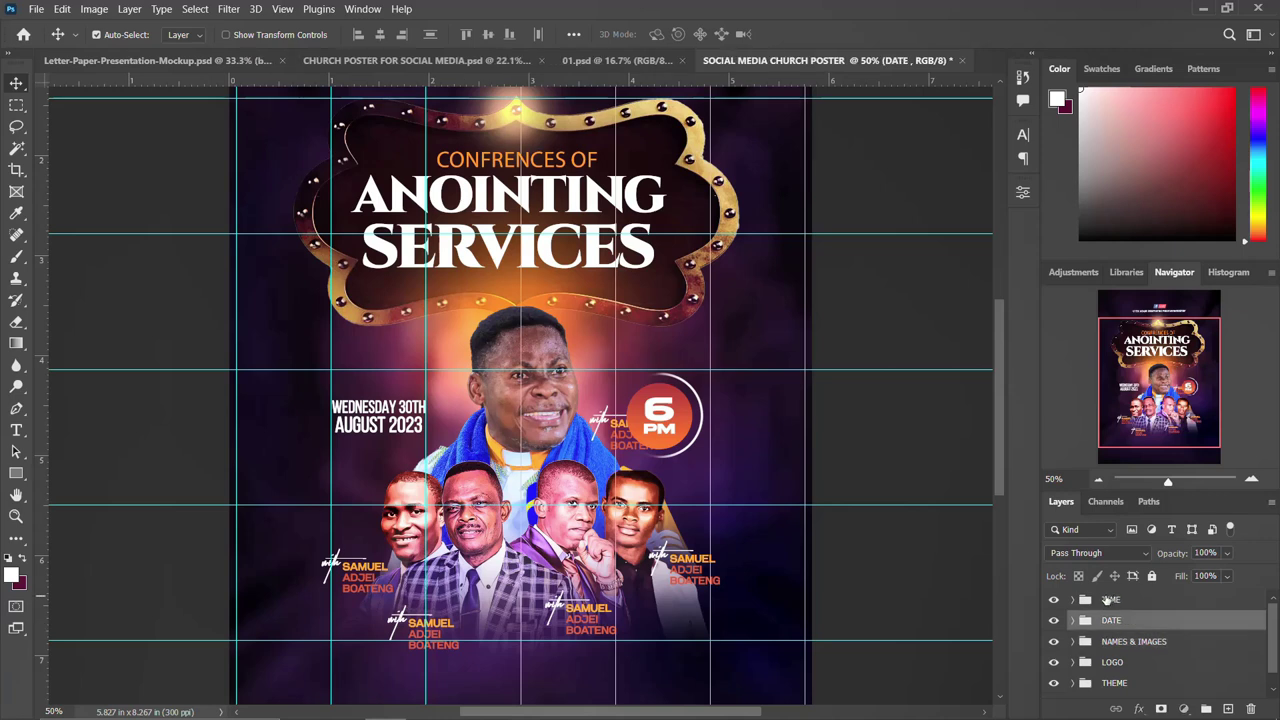
pyautogui.click(1111, 599)
pyautogui.hotkey('ctrl', 't')
pyautogui.moveTo(701, 372); pyautogui.dragTo(676, 466)
pyautogui.press('Return')
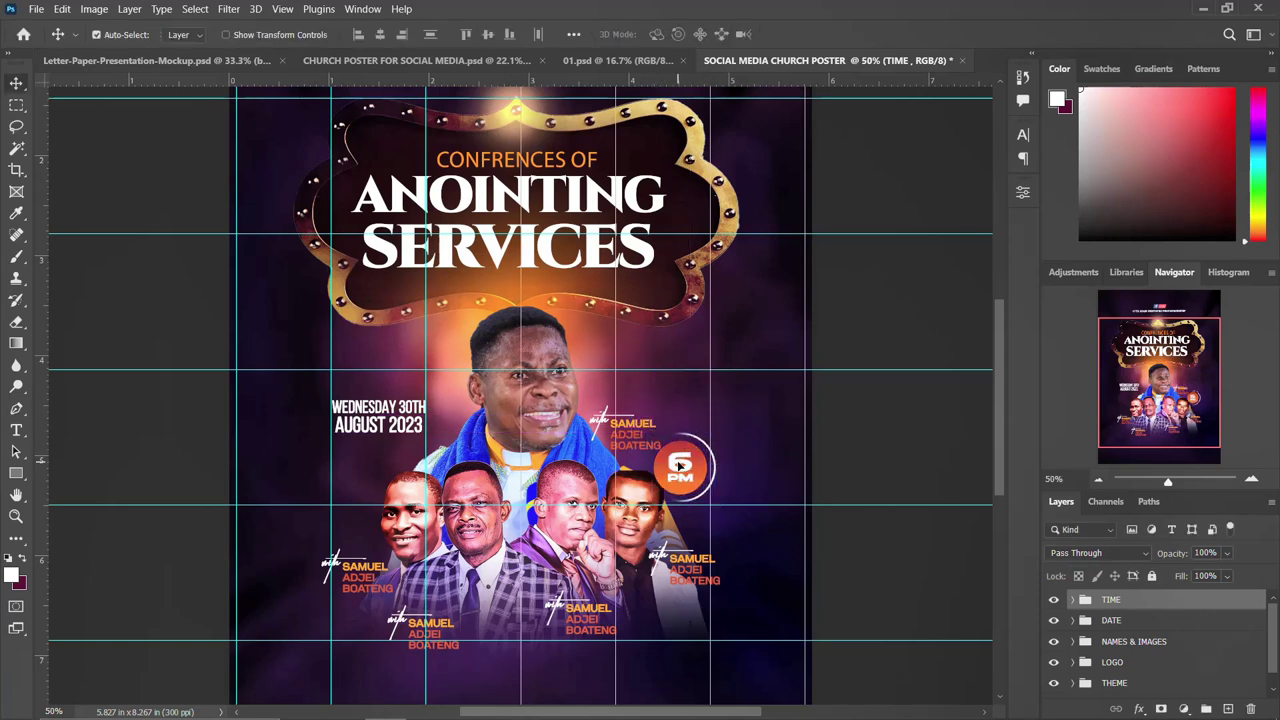
# Step: Shrink the 6 PM badge further to about 64% and review the composed poster
pyautogui.hotkey('ctrl', 't')
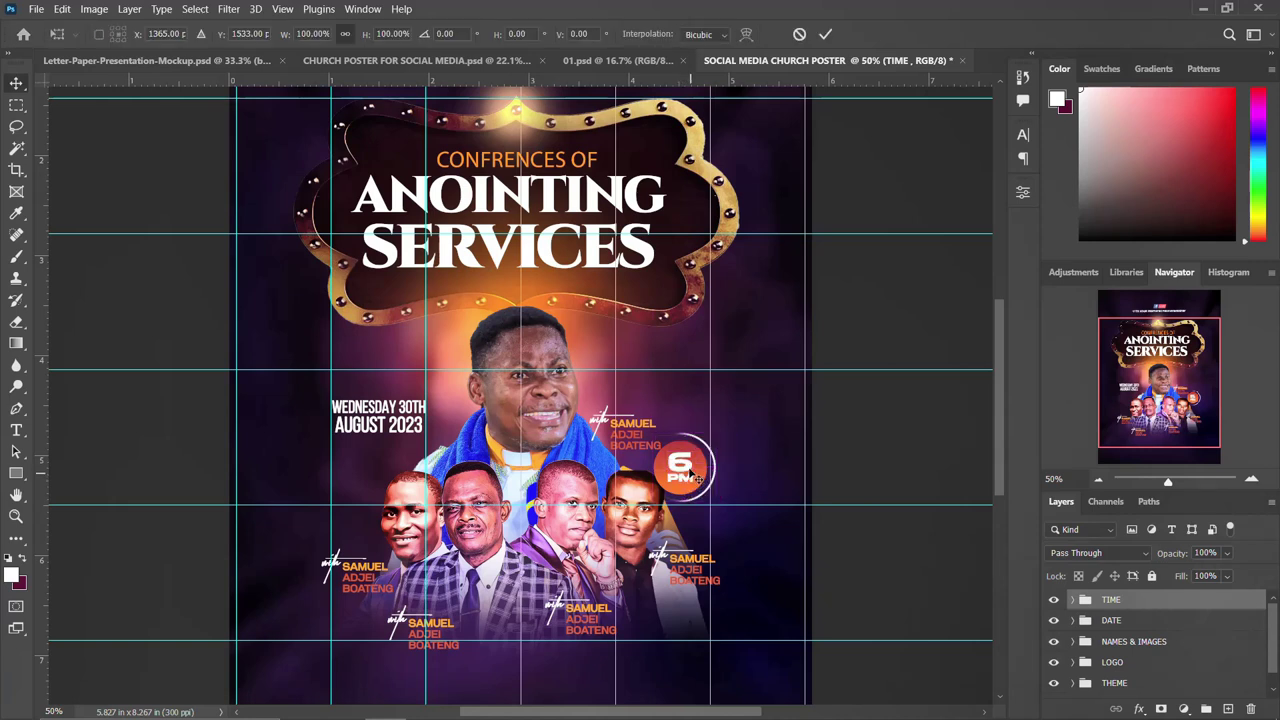
pyautogui.moveTo(716, 431); pyautogui.dragTo(711, 437)
pyautogui.press('Return')
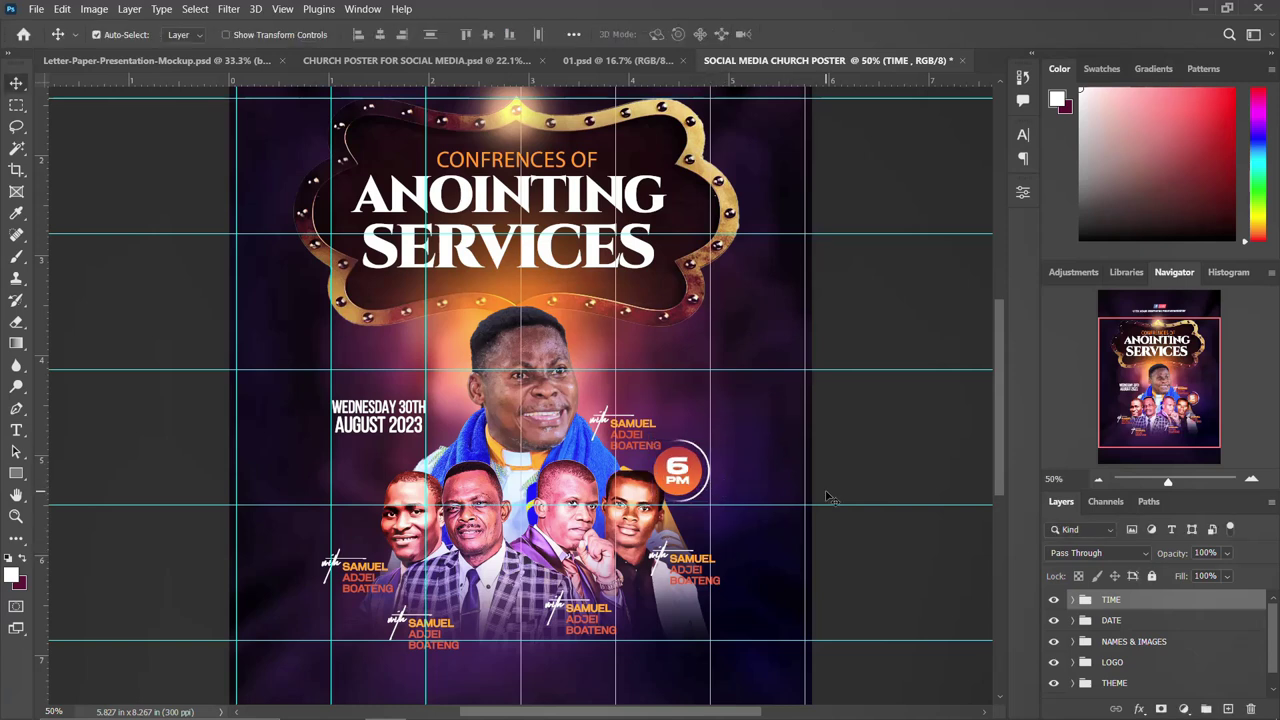
pyautogui.scroll(-1, 630, 470)
pyautogui.scroll(3, 630, 470)
pyautogui.scroll(-2, 630, 470)
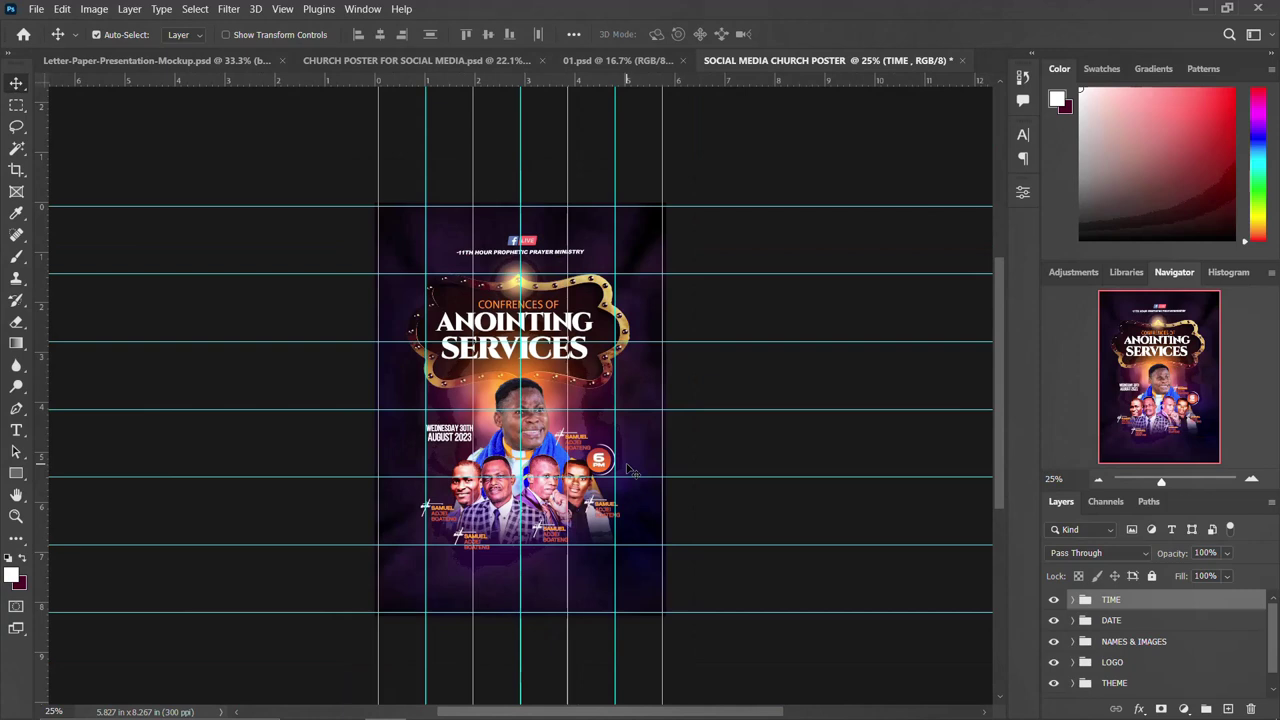
pyautogui.scroll(1, 630, 470)
pyautogui.scroll(-1, 640, 540)
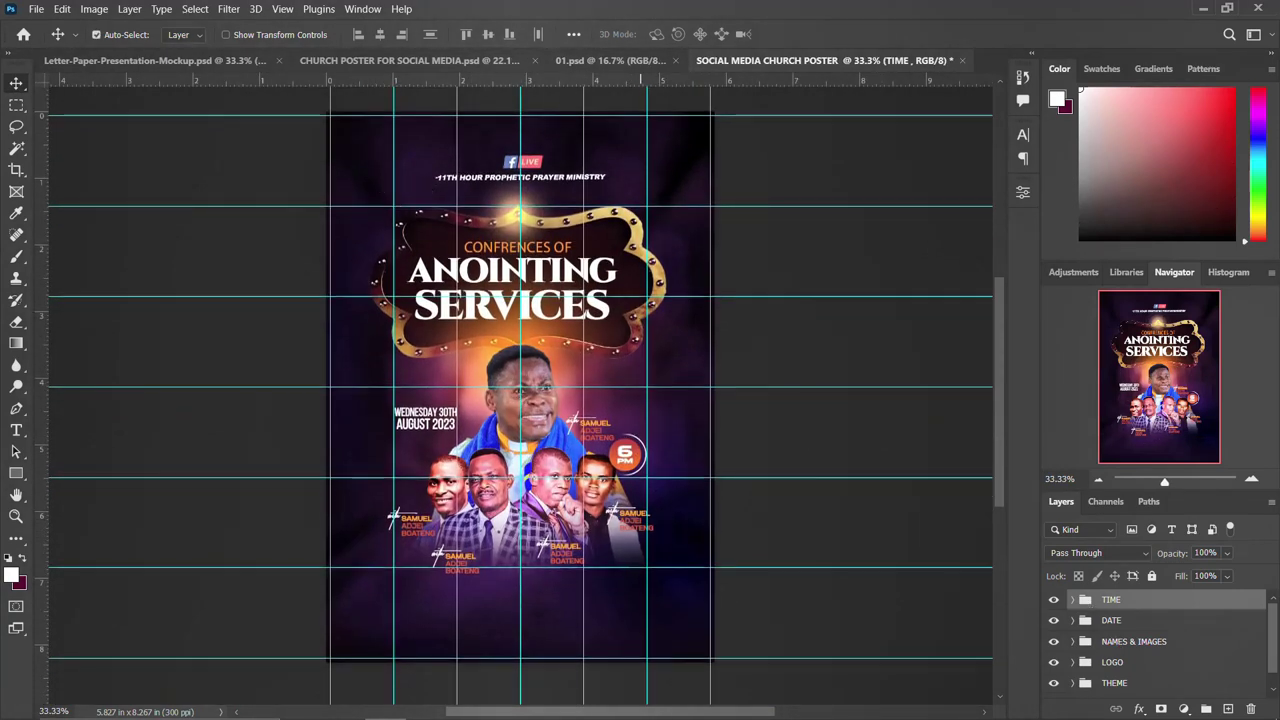
pyautogui.moveTo(524, 717)
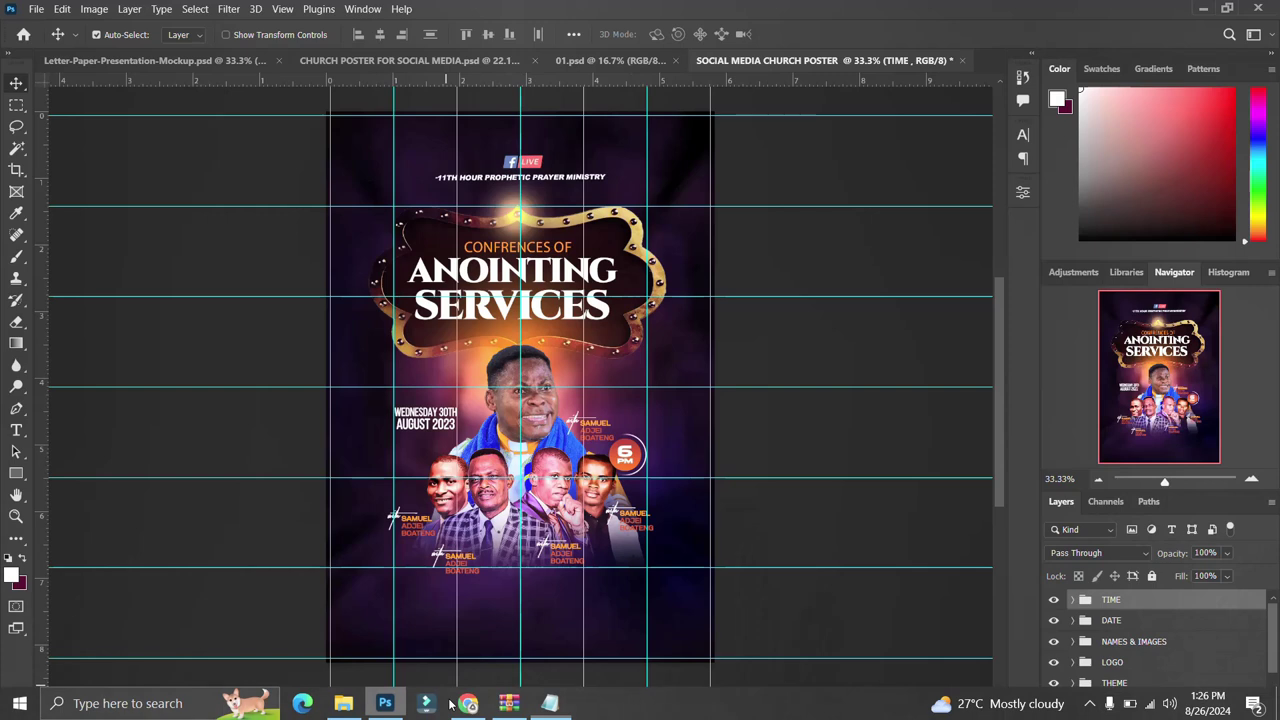
# Step: Draw an orange rectangle bar across the poster's bottom, centre it, and bring up Notepad
pyautogui.click(16, 473)
pyautogui.click(80, 466)
pyautogui.moveTo(394, 586); pyautogui.dragTo(677, 634)
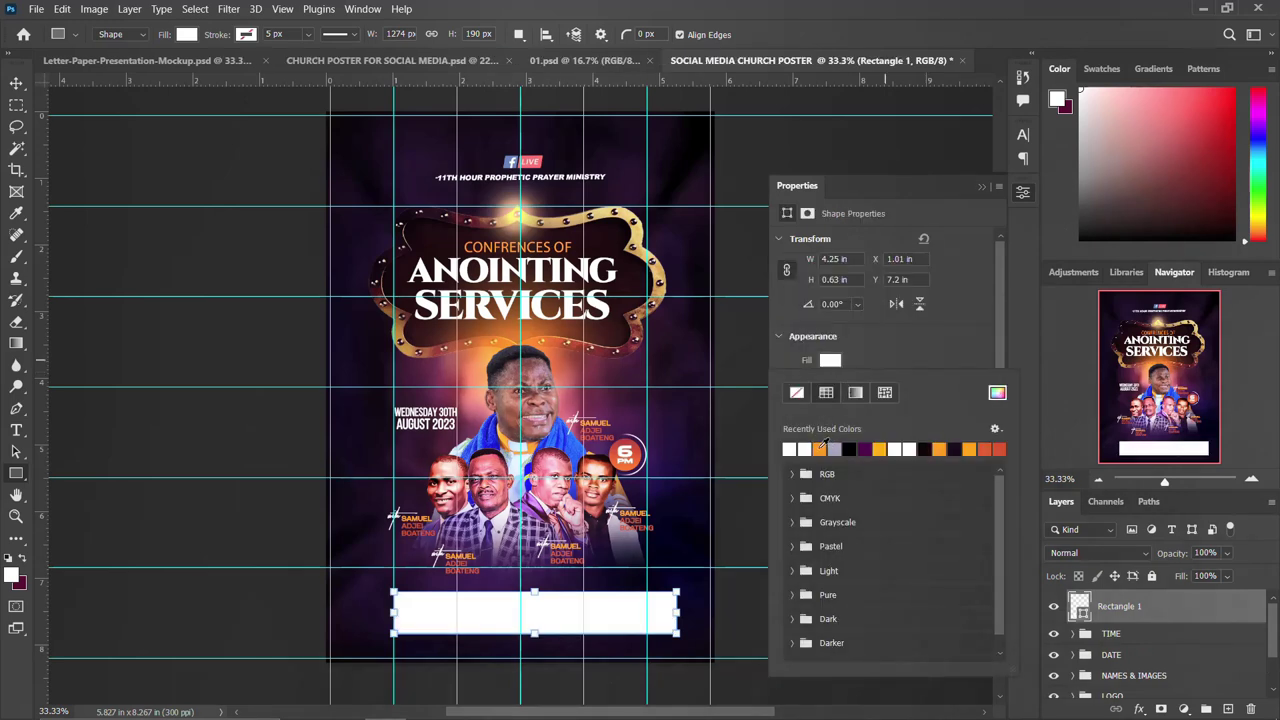
pyautogui.click(820, 448)
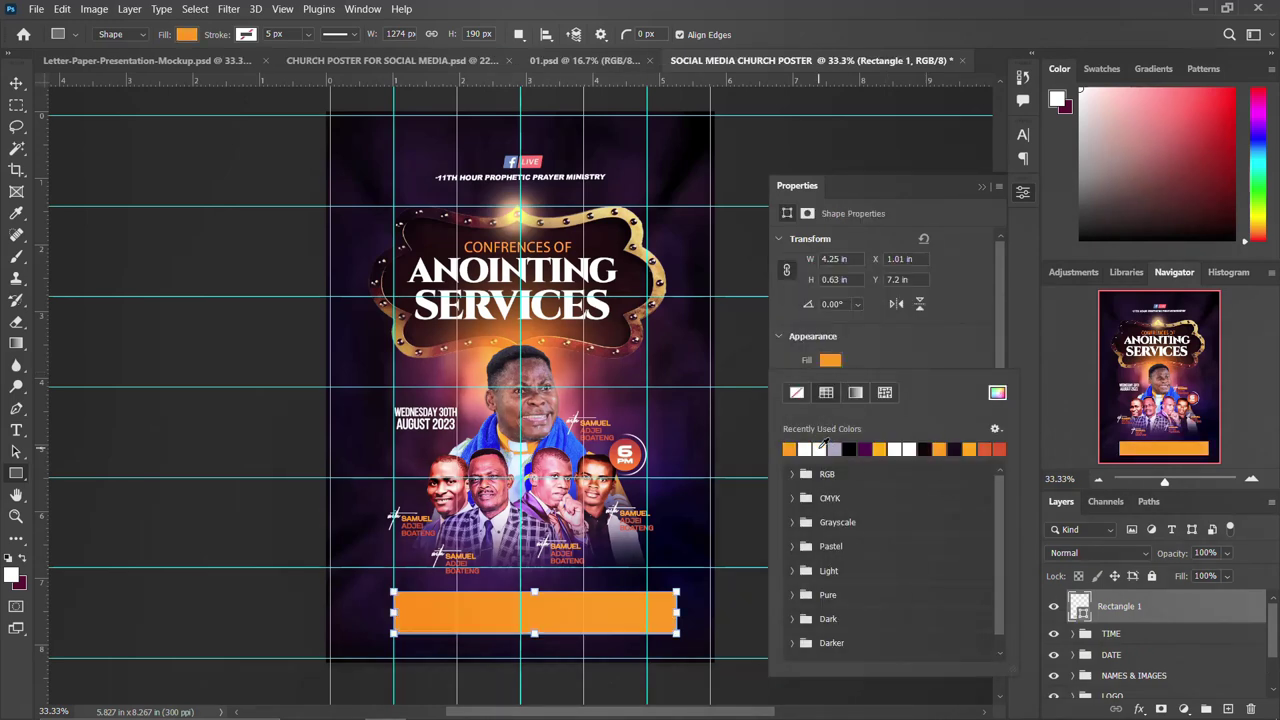
pyautogui.click(1022, 194)
pyautogui.click(1022, 194)
pyautogui.press('v')
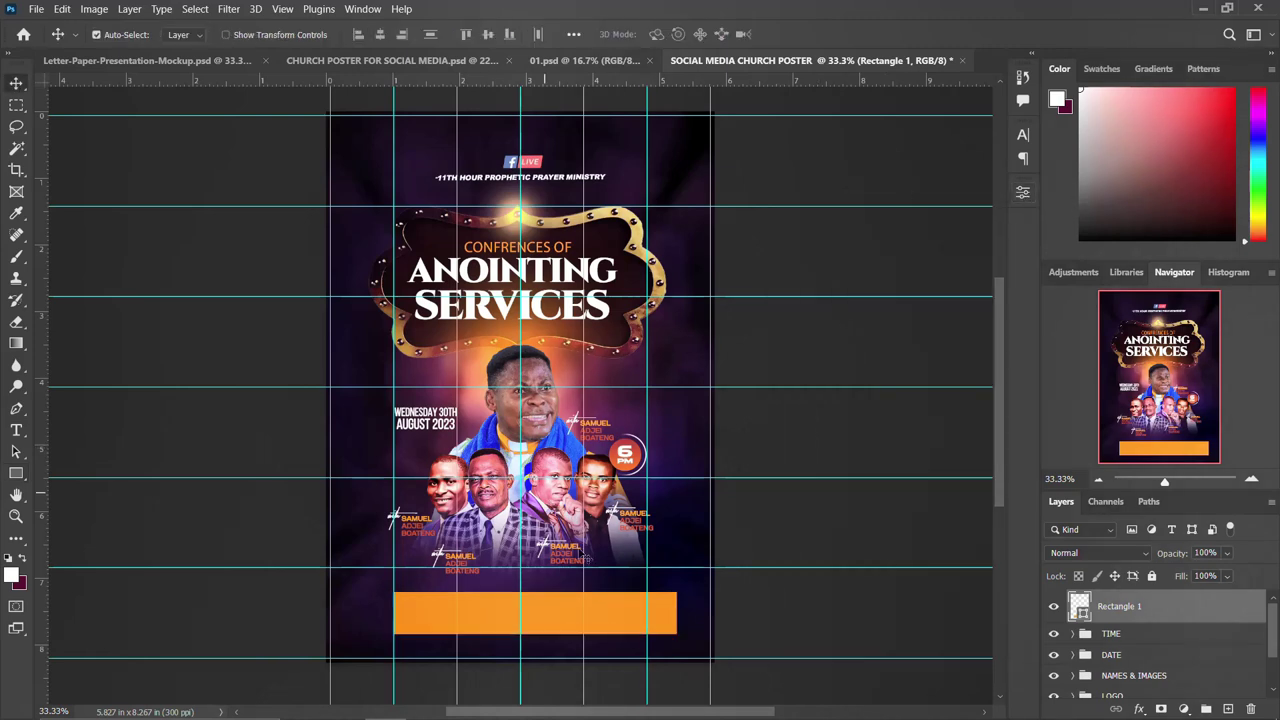
pyautogui.moveTo(551, 615); pyautogui.dragTo(534, 611)
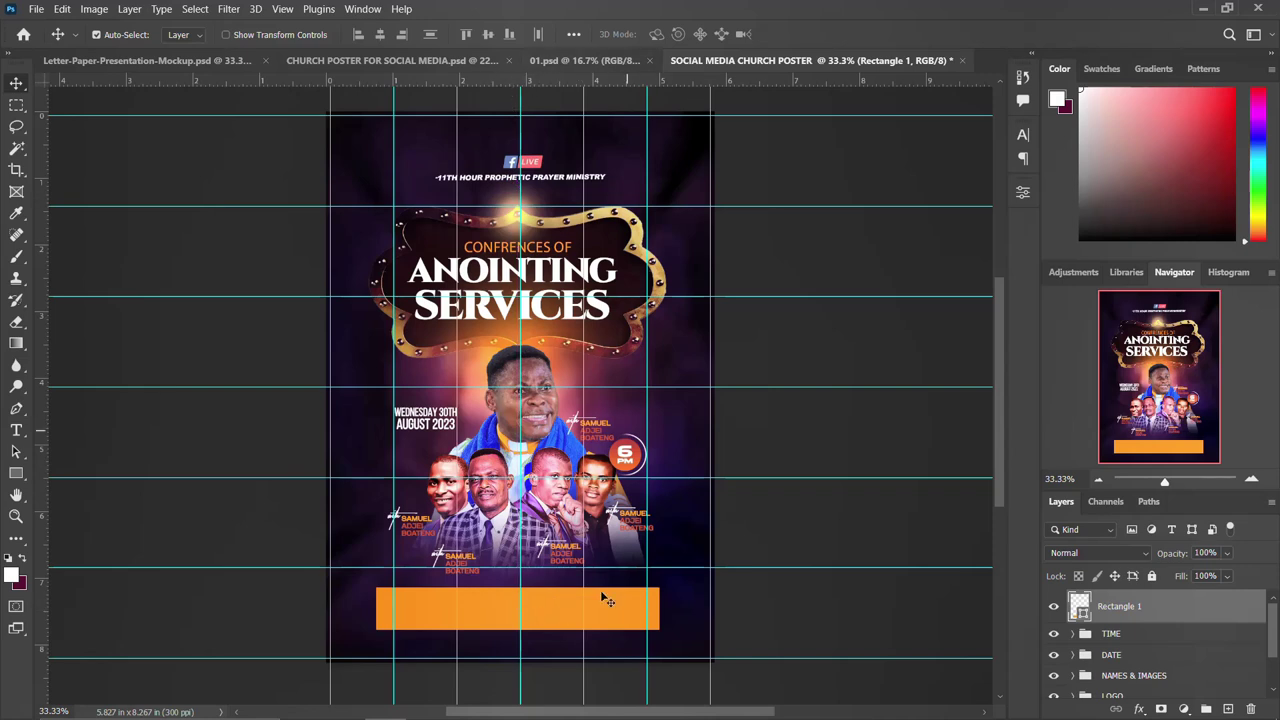
pyautogui.click(551, 703)
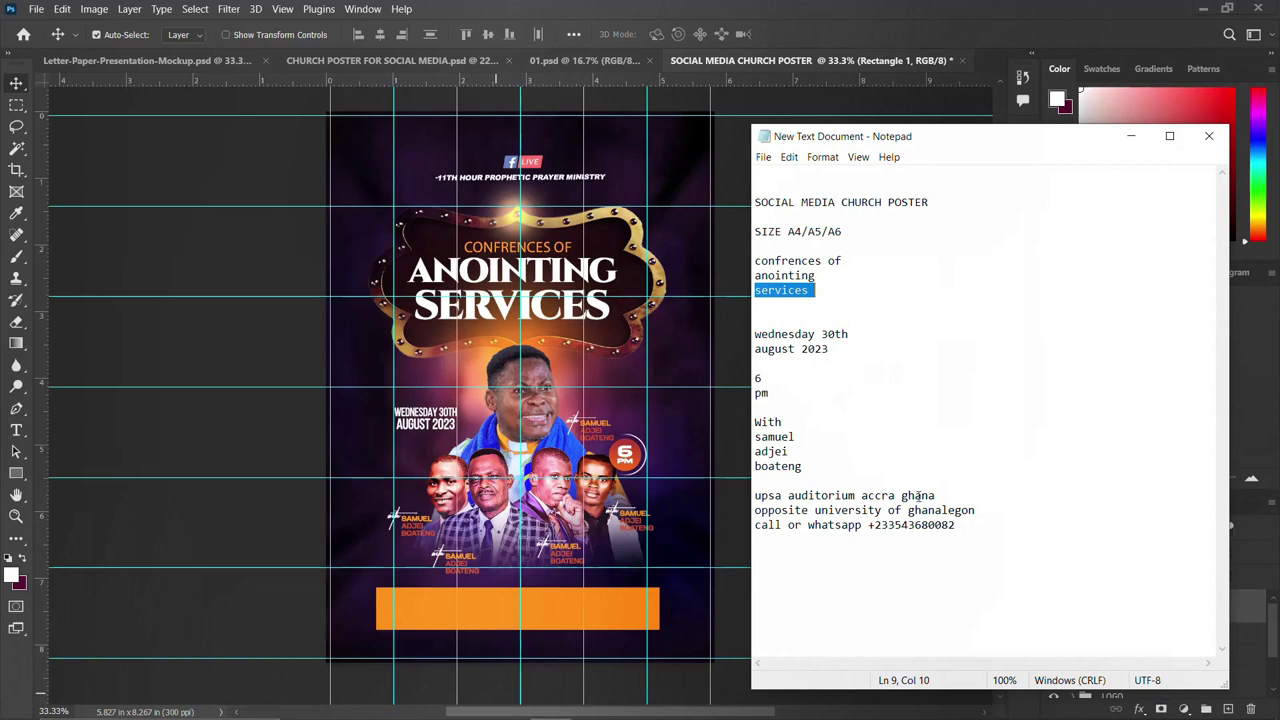
# Step: Paste the UPSA AUDITORIUM ACCRA GHANA line from Notepad as a new text layer
pyautogui.moveTo(940, 497); pyautogui.dragTo(753, 495)
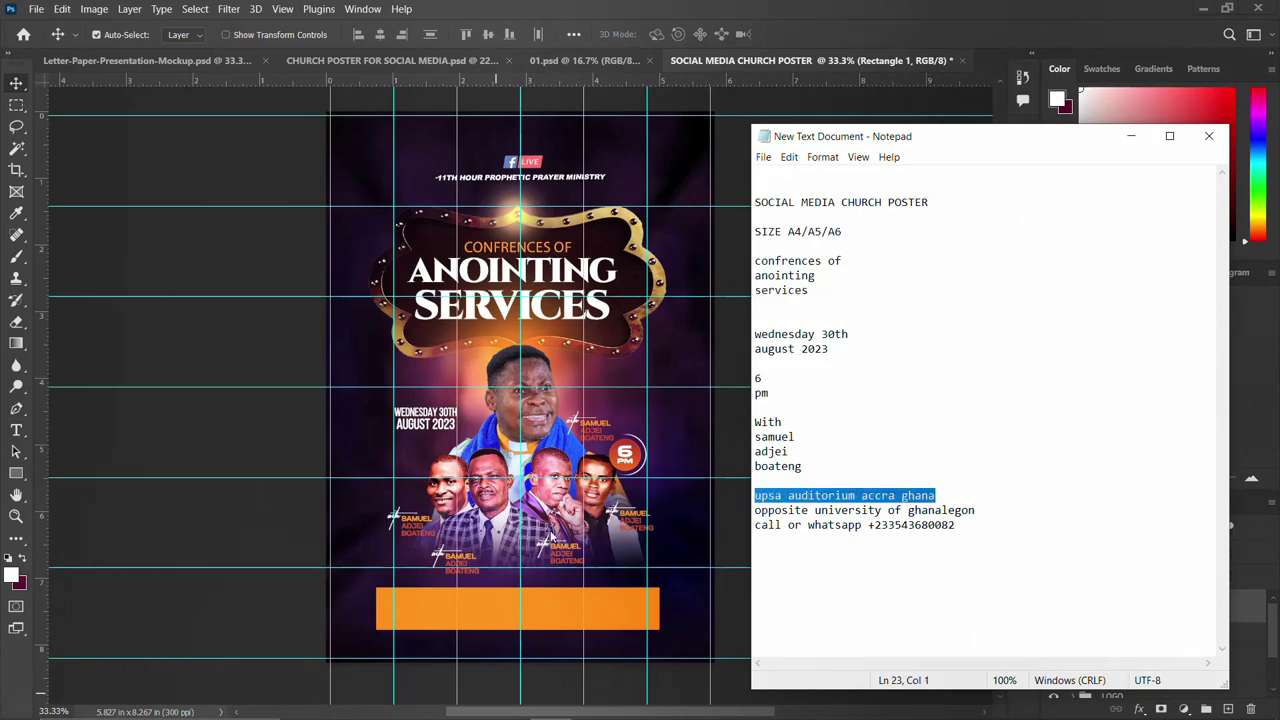
pyautogui.click(489, 594)
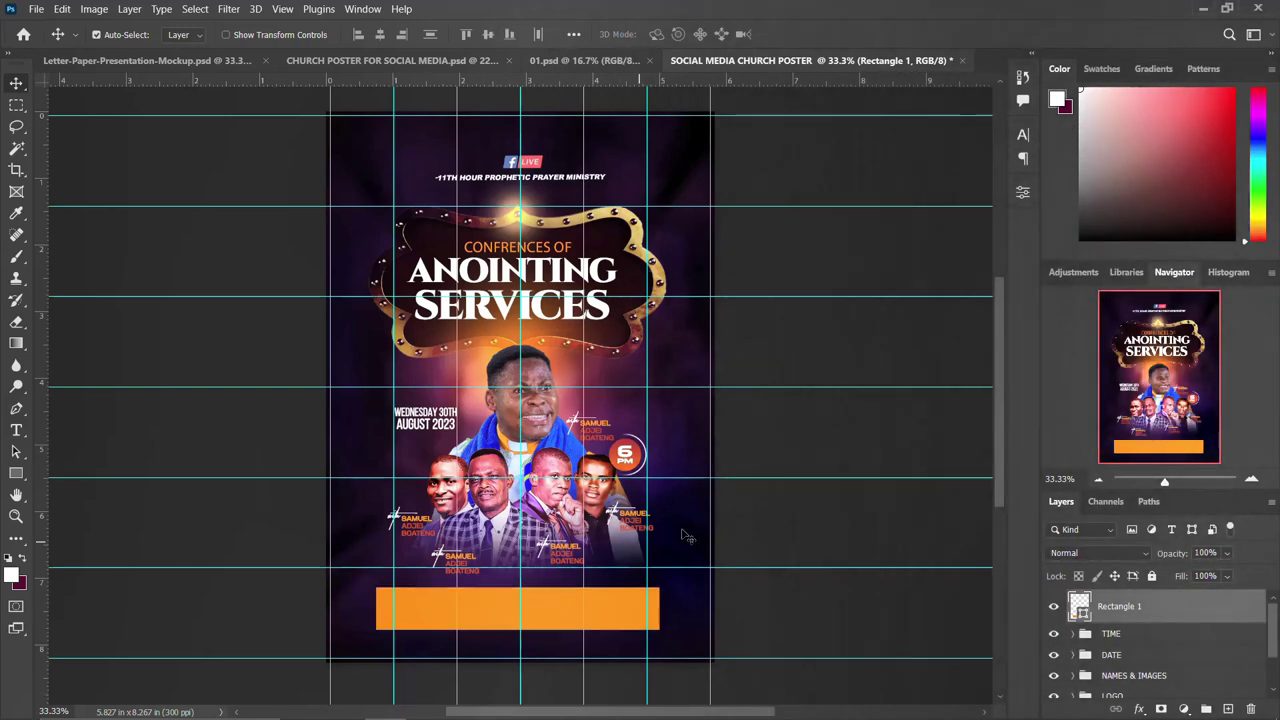
pyautogui.click(1127, 636)
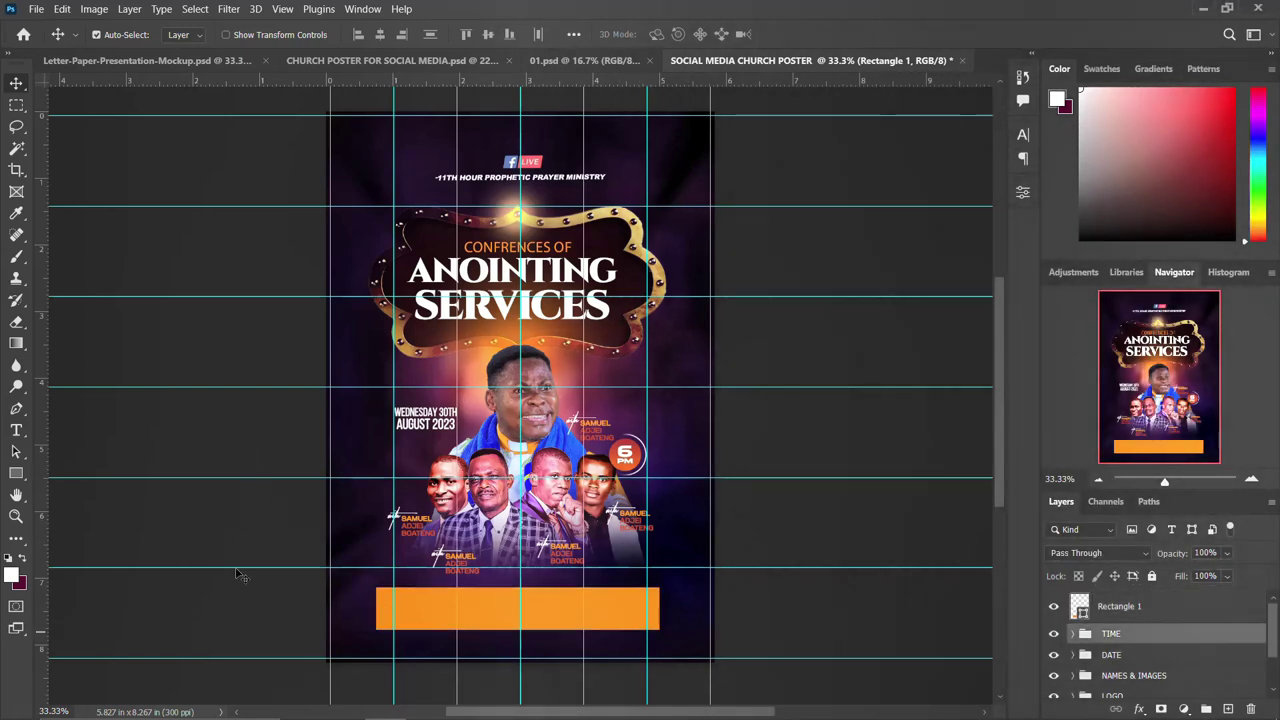
pyautogui.press('t')
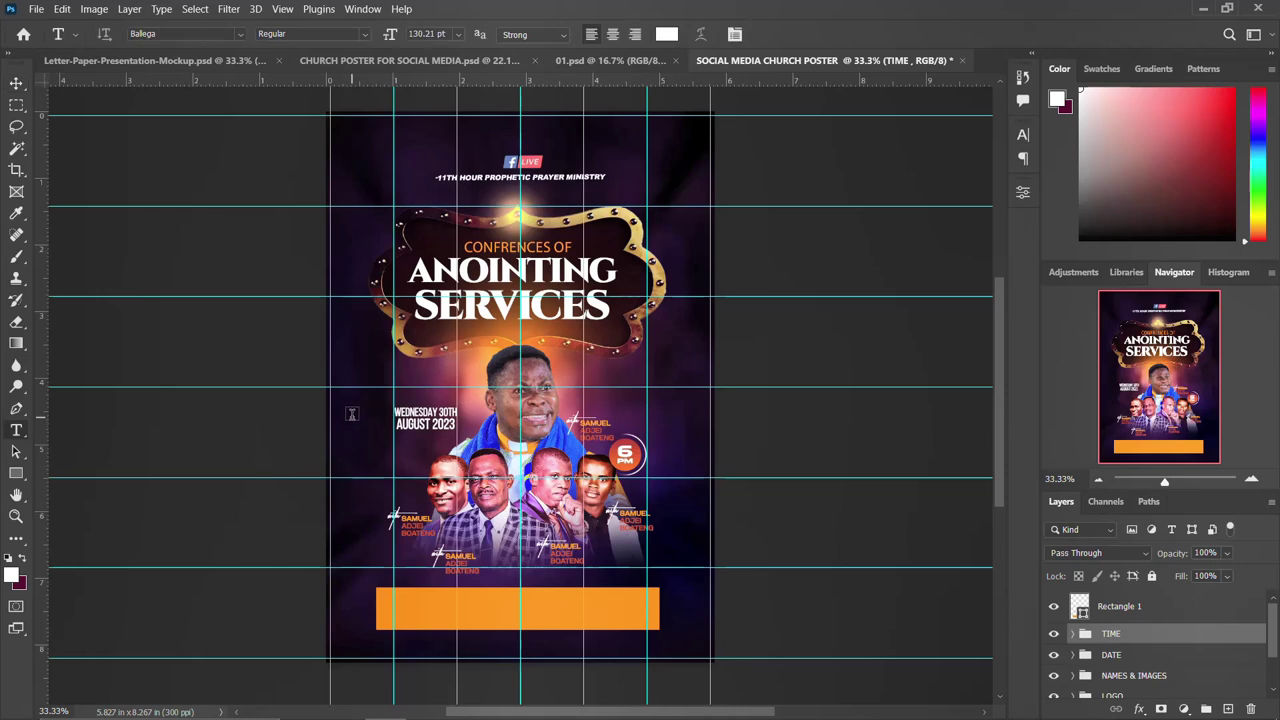
pyautogui.click(354, 414)
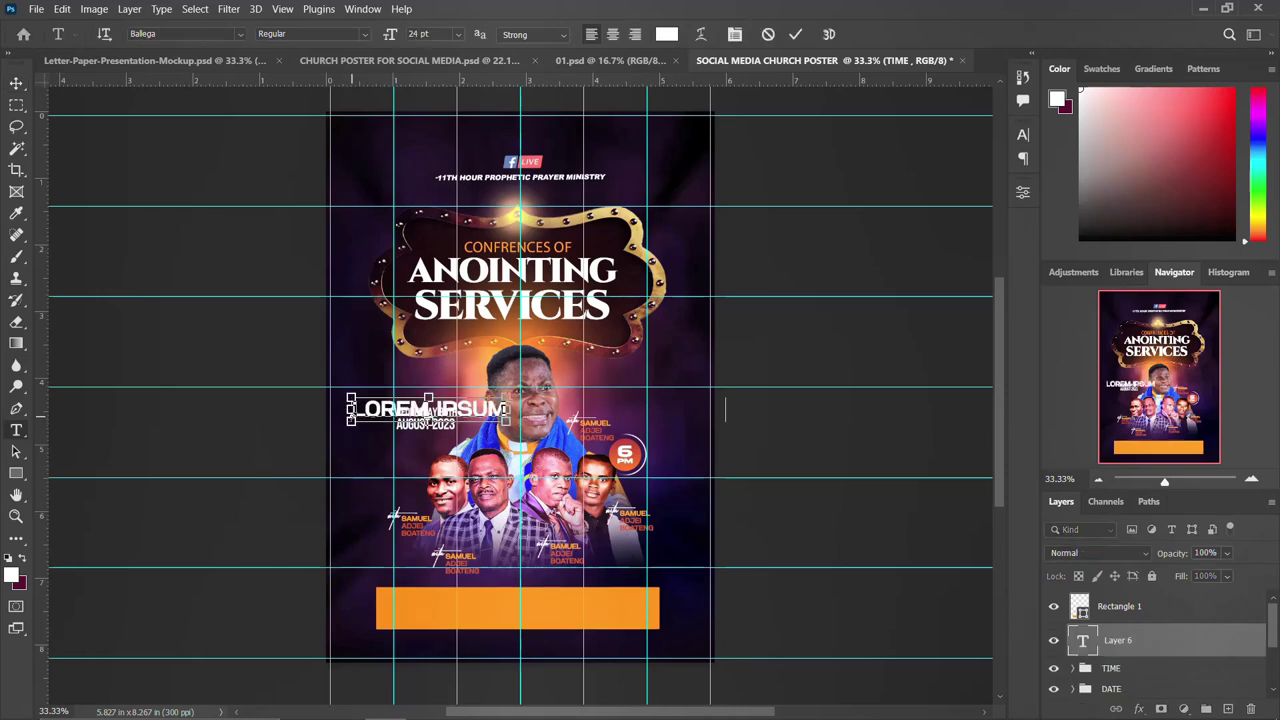
pyautogui.write('UPSA AUDITORIUM ACCRA GHANA')
pyautogui.hotkey('ctrl', 'Return')
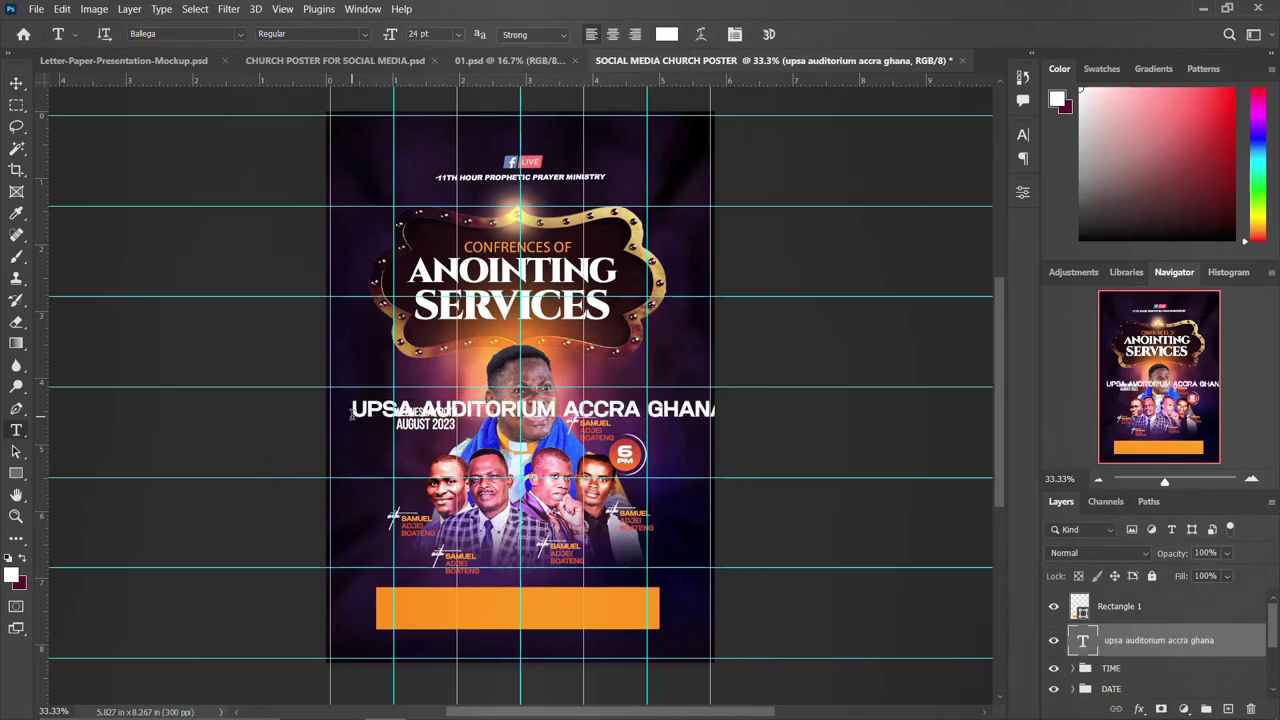
# Step: Scale the venue text onto the orange bar and stack it above Rectangle 1
pyautogui.hotkey('ctrl', 't')
pyautogui.moveTo(725, 419); pyautogui.dragTo(600, 594)
pyautogui.press('Return')
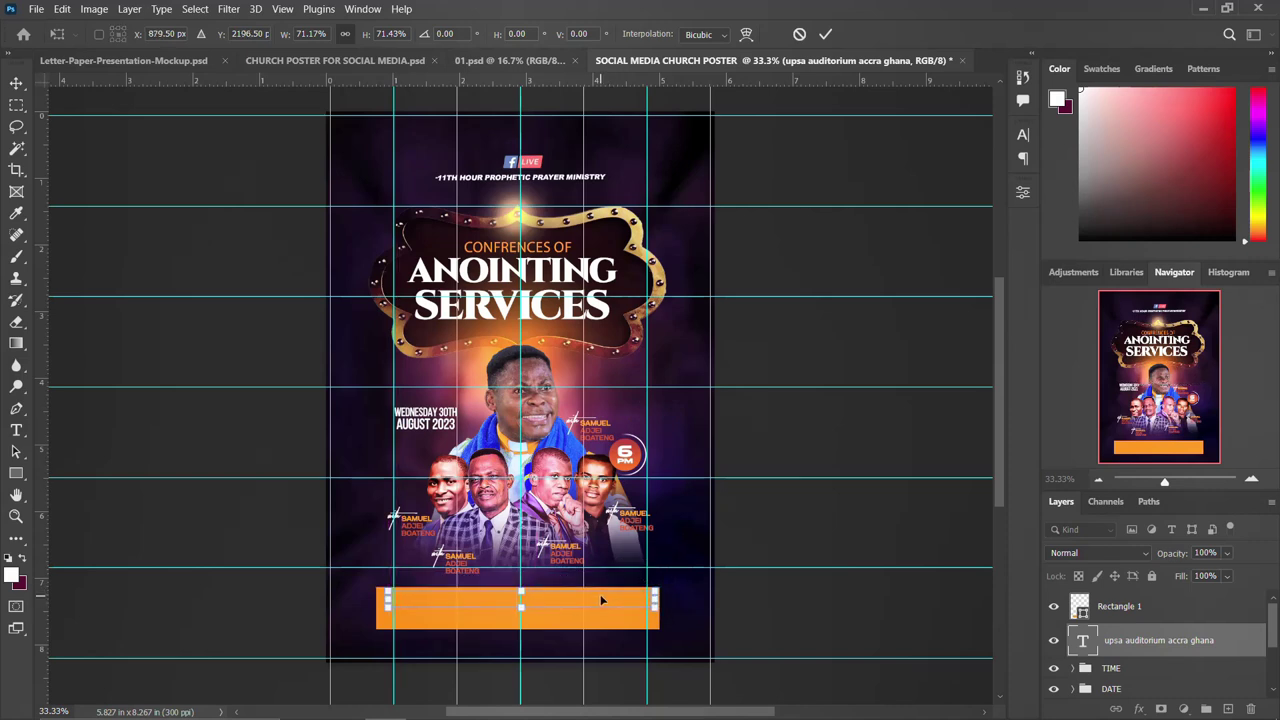
pyautogui.moveTo(1141, 641); pyautogui.dragTo(1132, 604)
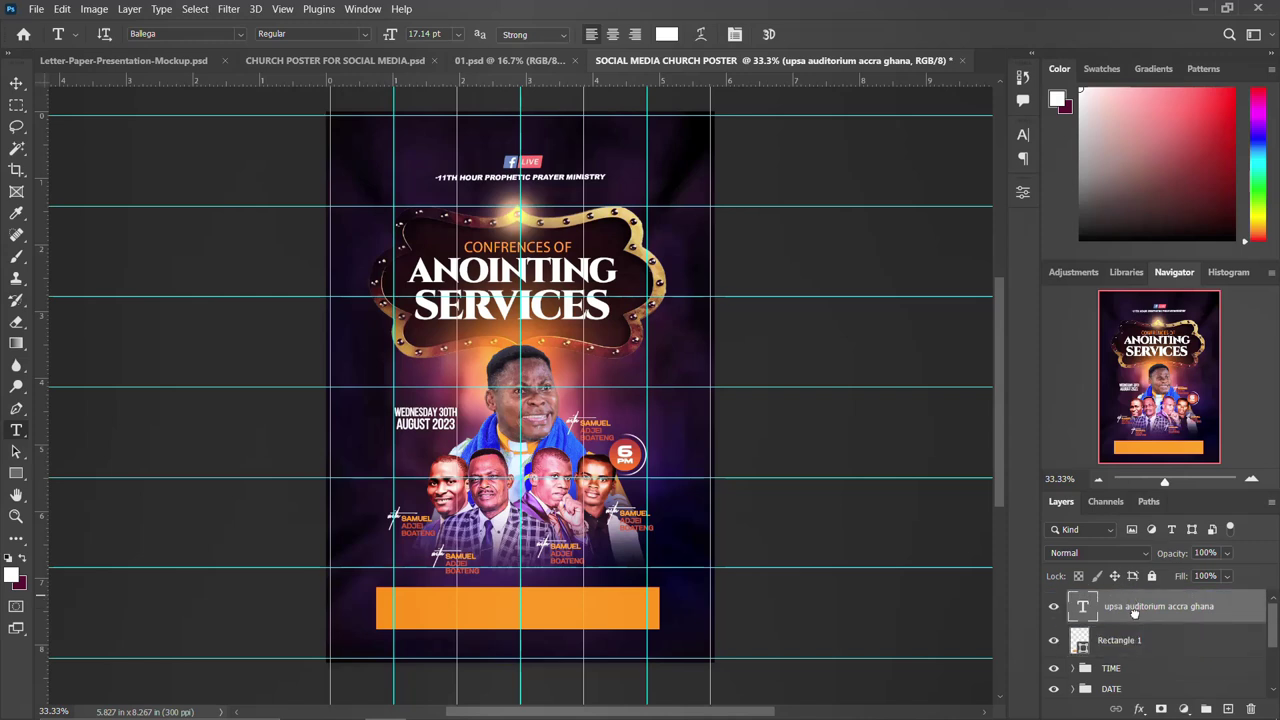
# Step: Set the venue text colour to black 000000 in the Character panel
pyautogui.click(1023, 137)
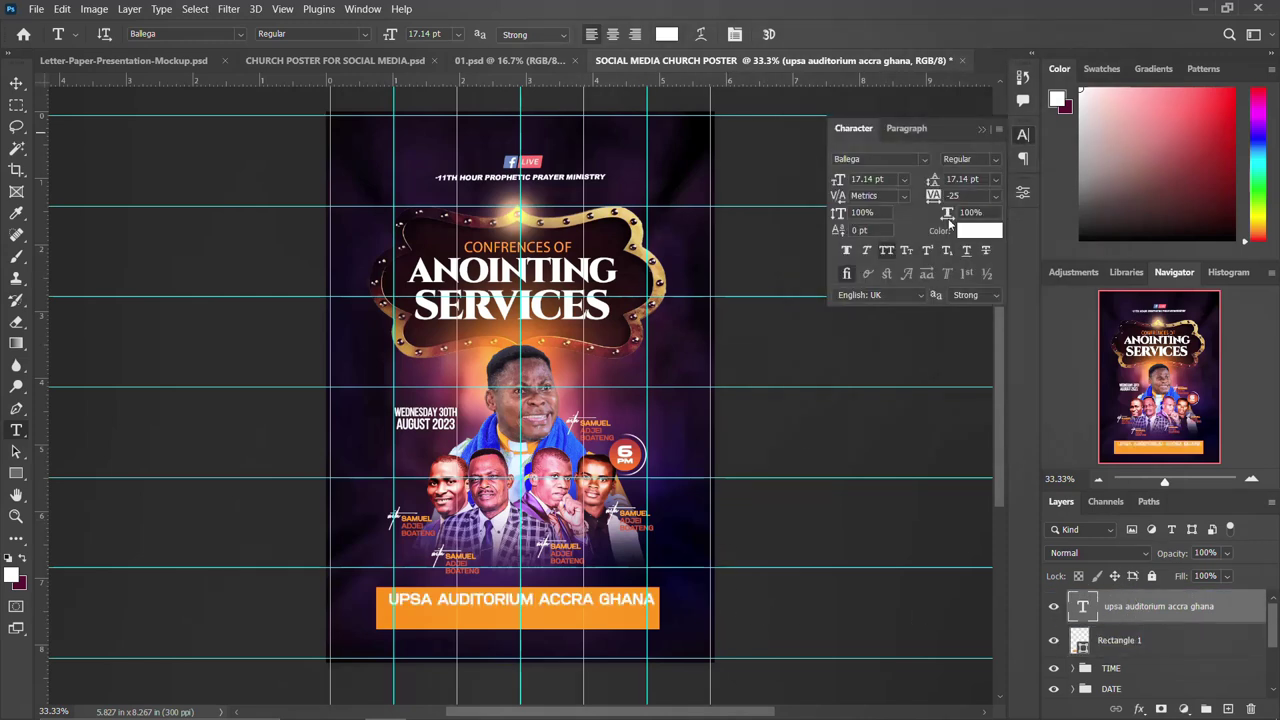
pyautogui.click(977, 232)
pyautogui.write('000000')
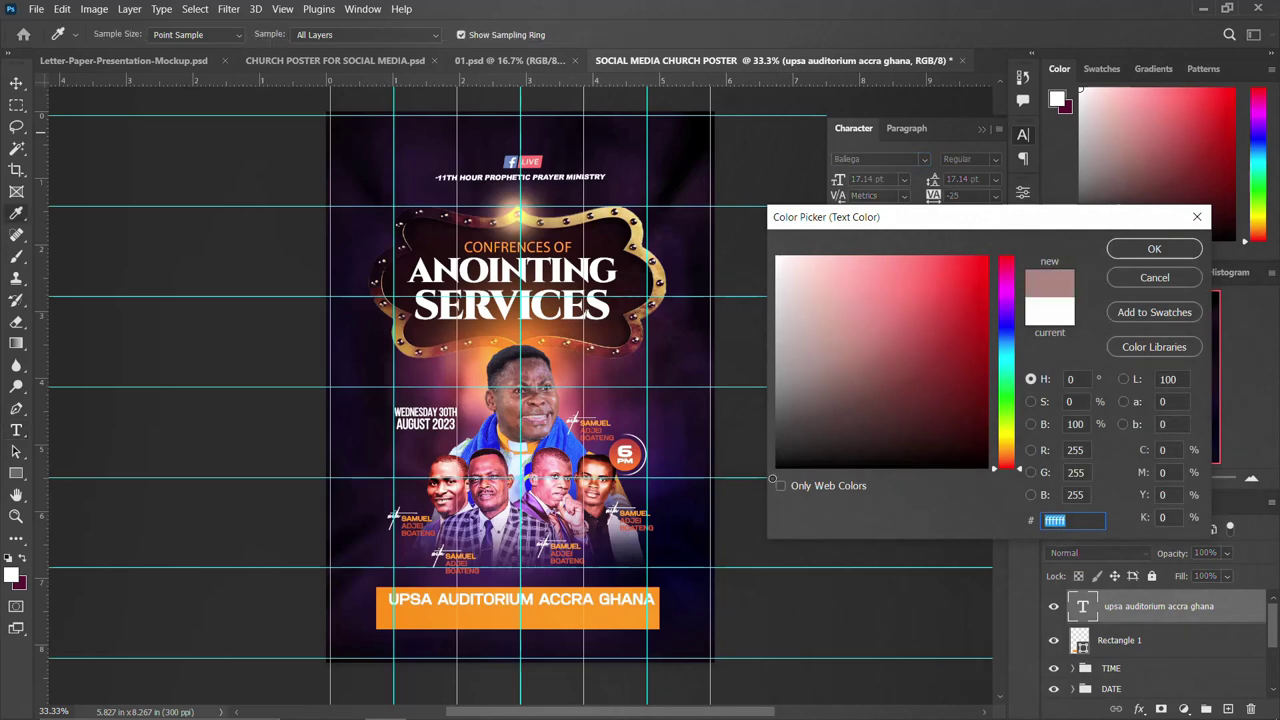
pyautogui.press('Return')
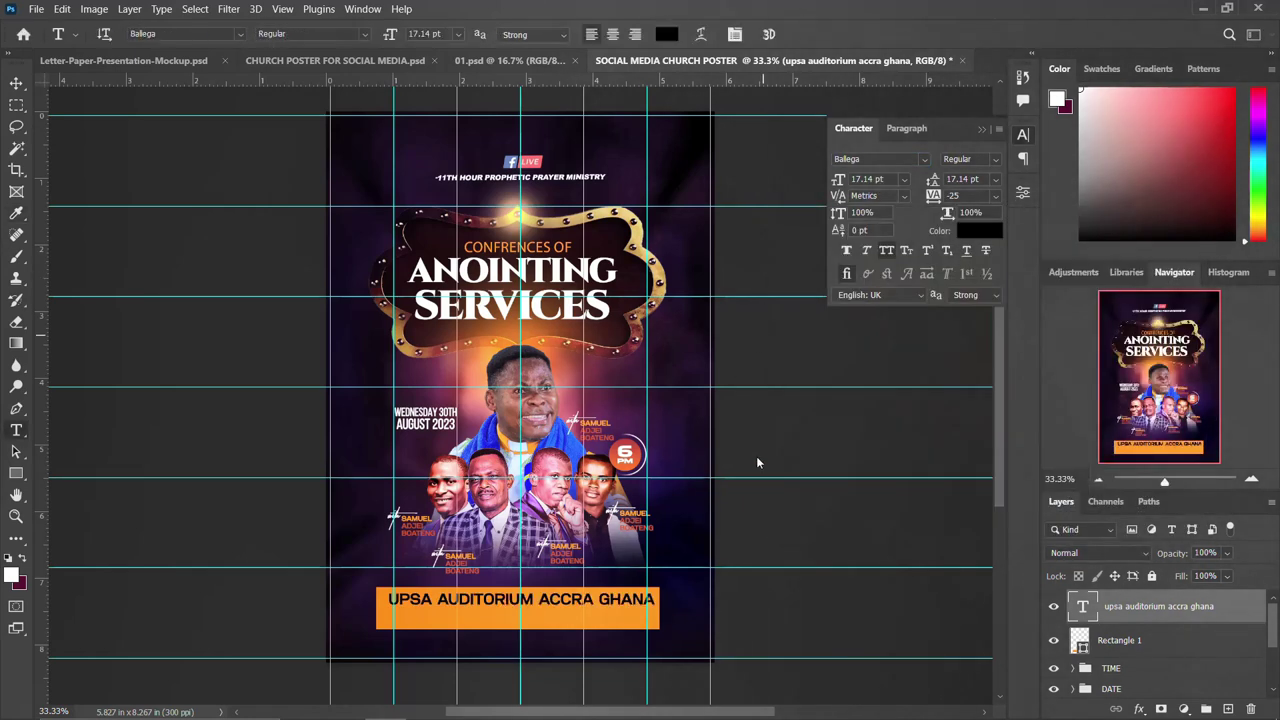
pyautogui.click(1023, 134)
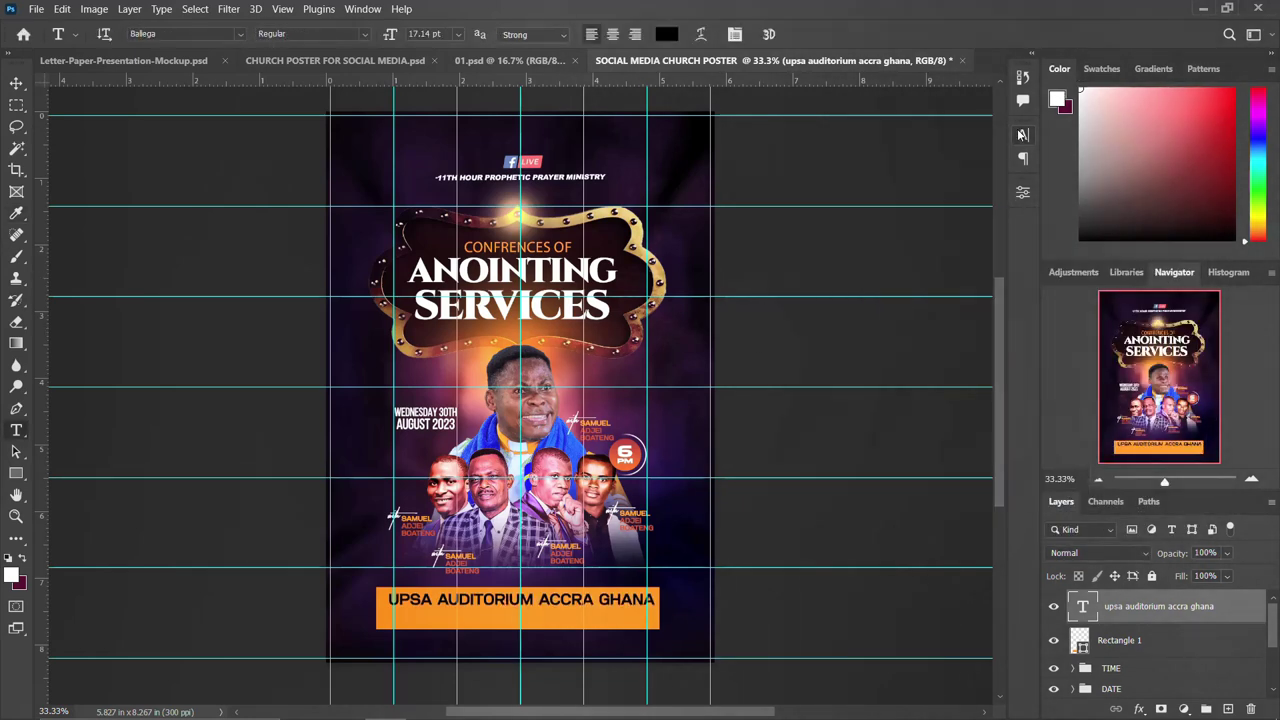
# Step: Copy the address and contact lines from the notes and paste them into a duplicate of the venue text below it
pyautogui.click(17, 84)
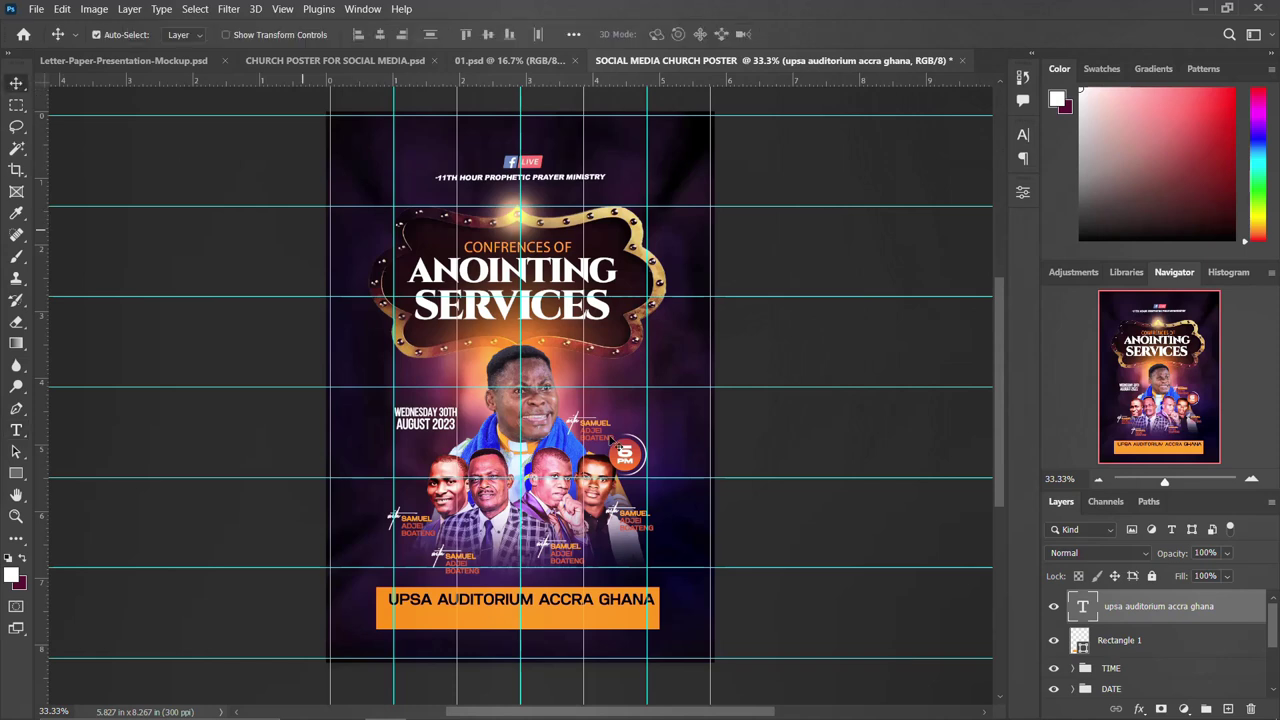
pyautogui.click(557, 706)
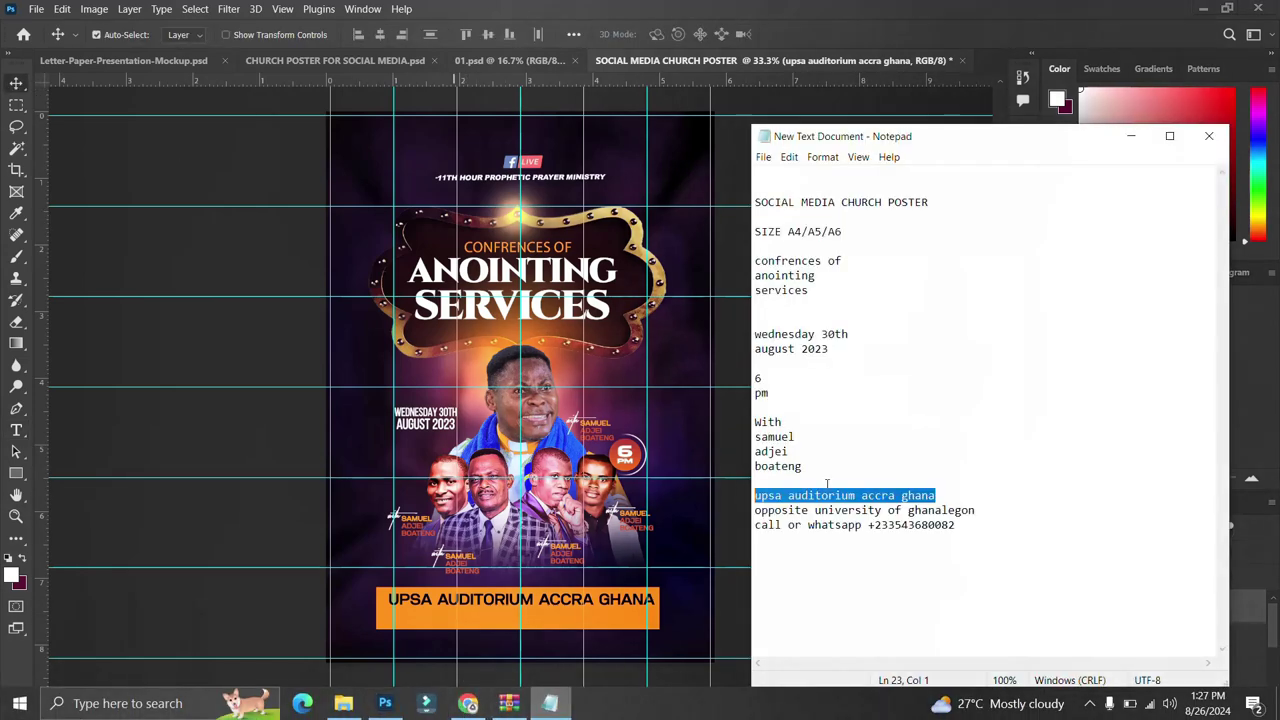
pyautogui.moveTo(972, 532); pyautogui.dragTo(748, 512)
pyautogui.click(500, 601)
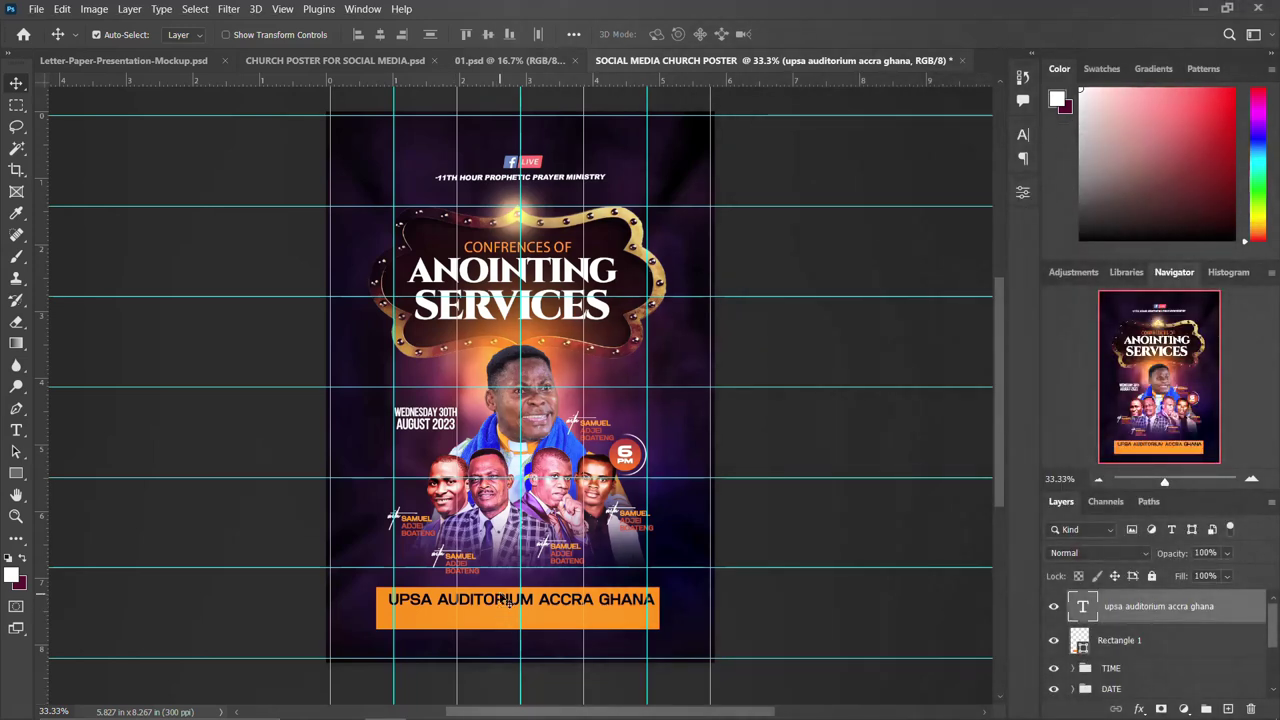
pyautogui.moveTo(503, 607); pyautogui.dragTo(500, 619)
pyautogui.doubleClick(500, 619)
pyautogui.hotkey('ctrl', 'v')
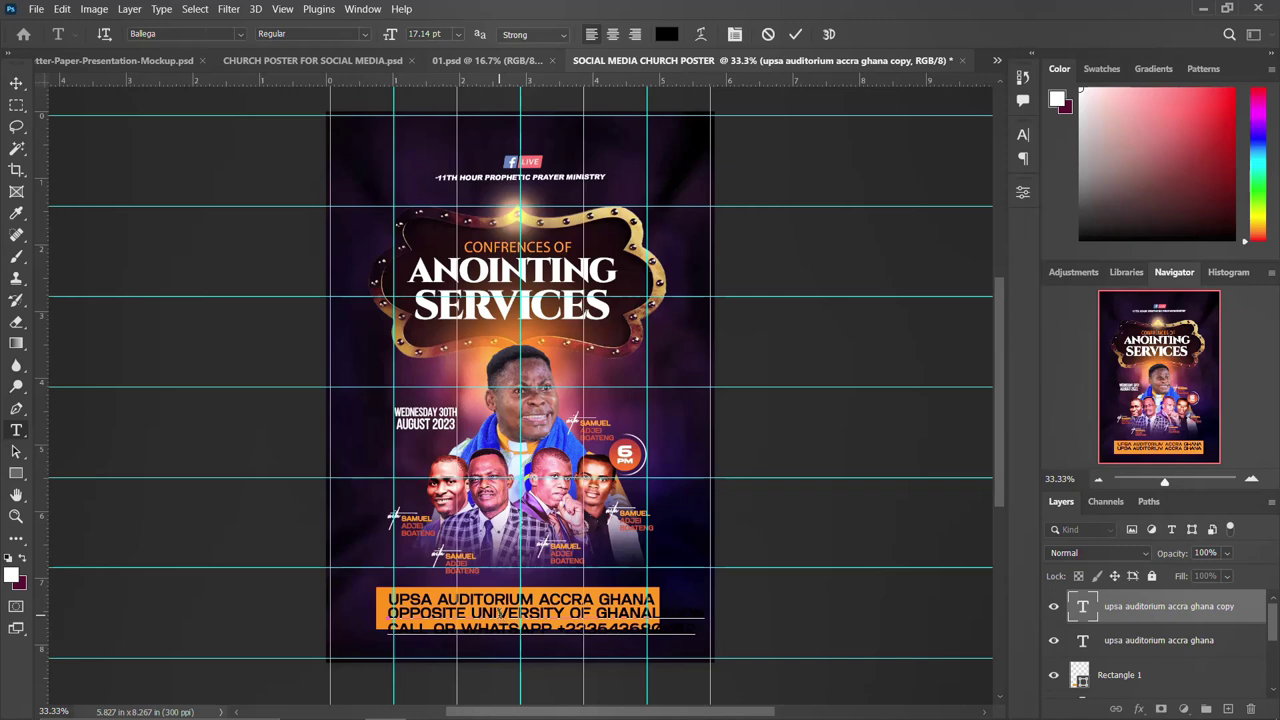
pyautogui.press('Escape')
pyautogui.press('v')
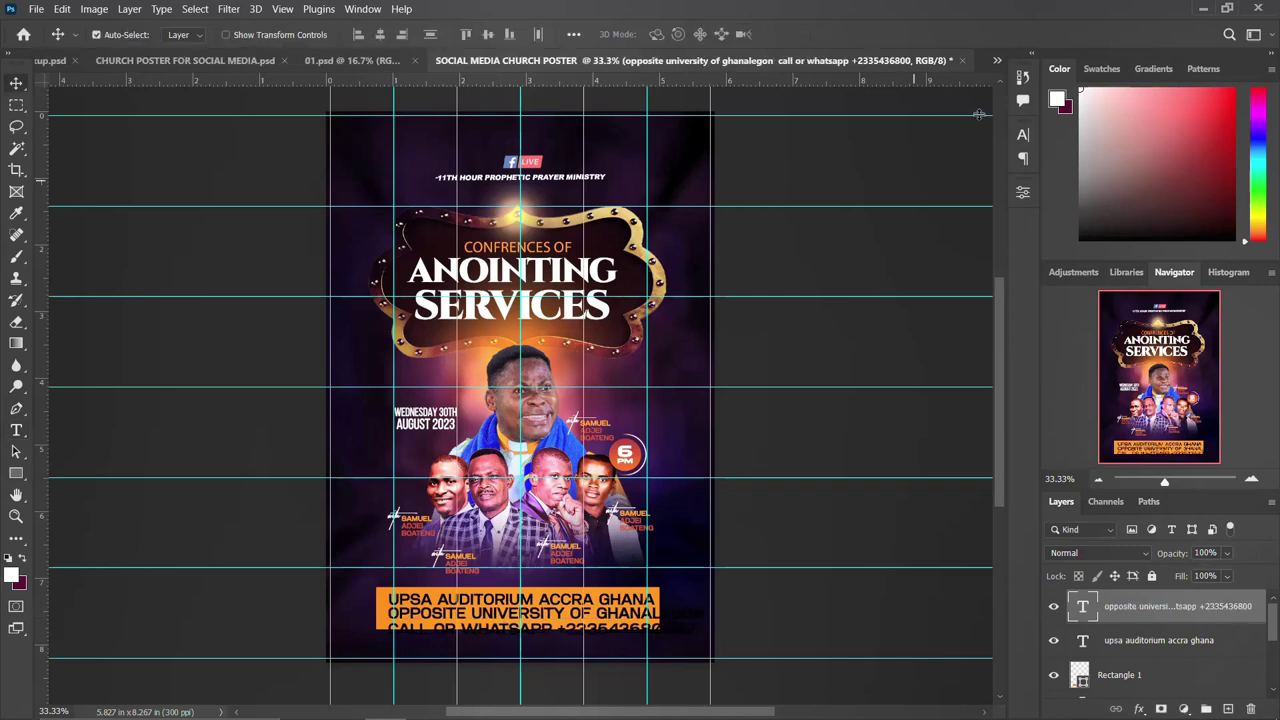
# Step: Size the new text at 10 pt and nudge it up into the orange bar
pyautogui.click(1025, 135)
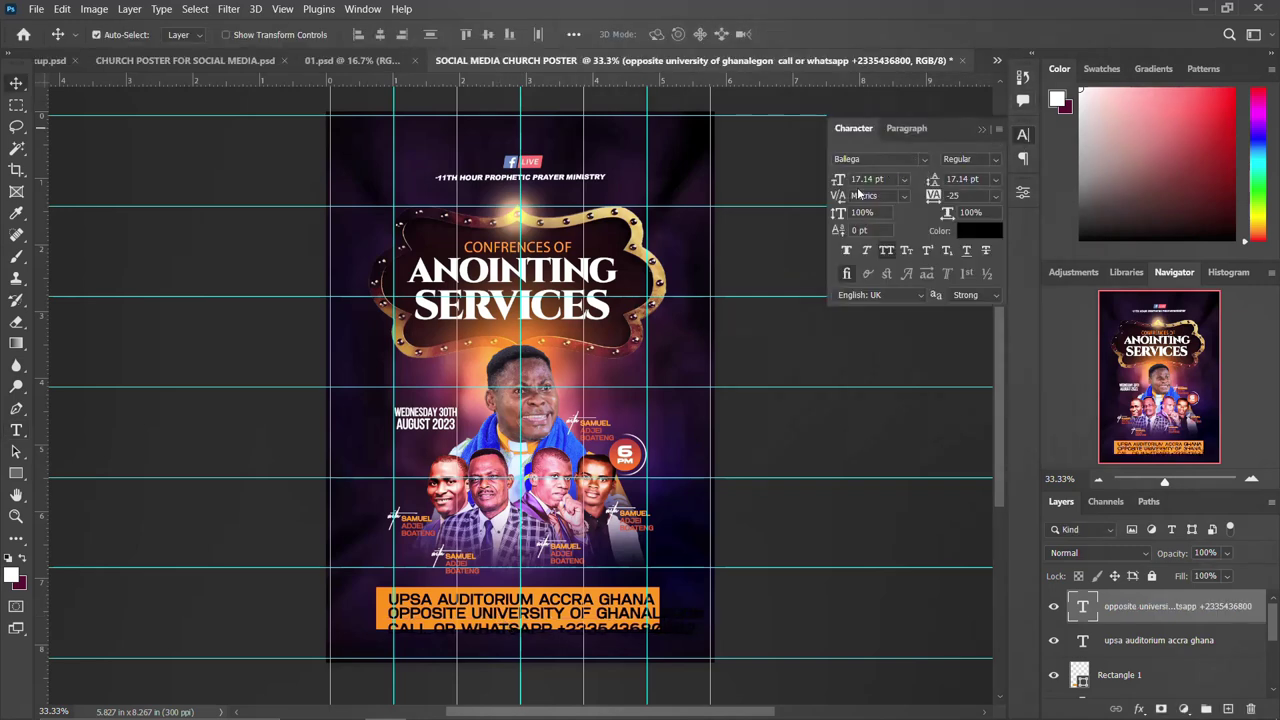
pyautogui.click(862, 179)
pyautogui.write('10')
pyautogui.press('Return')
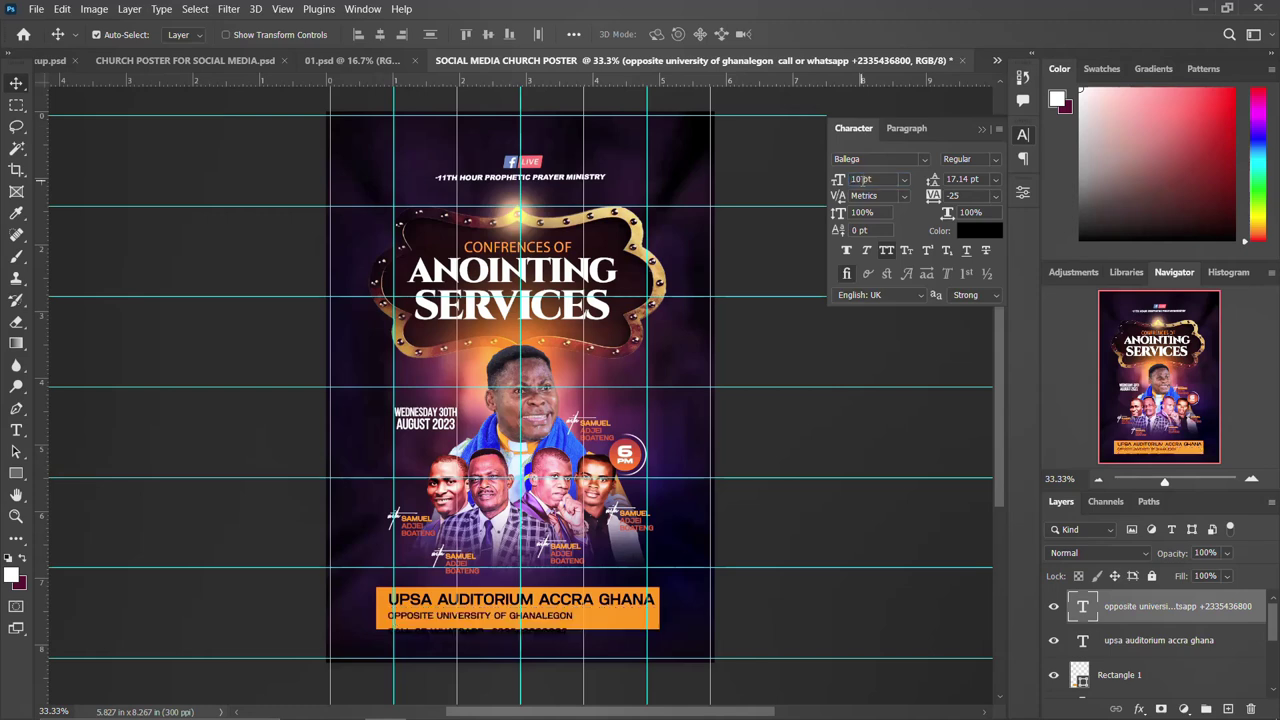
pyautogui.click(1023, 135)
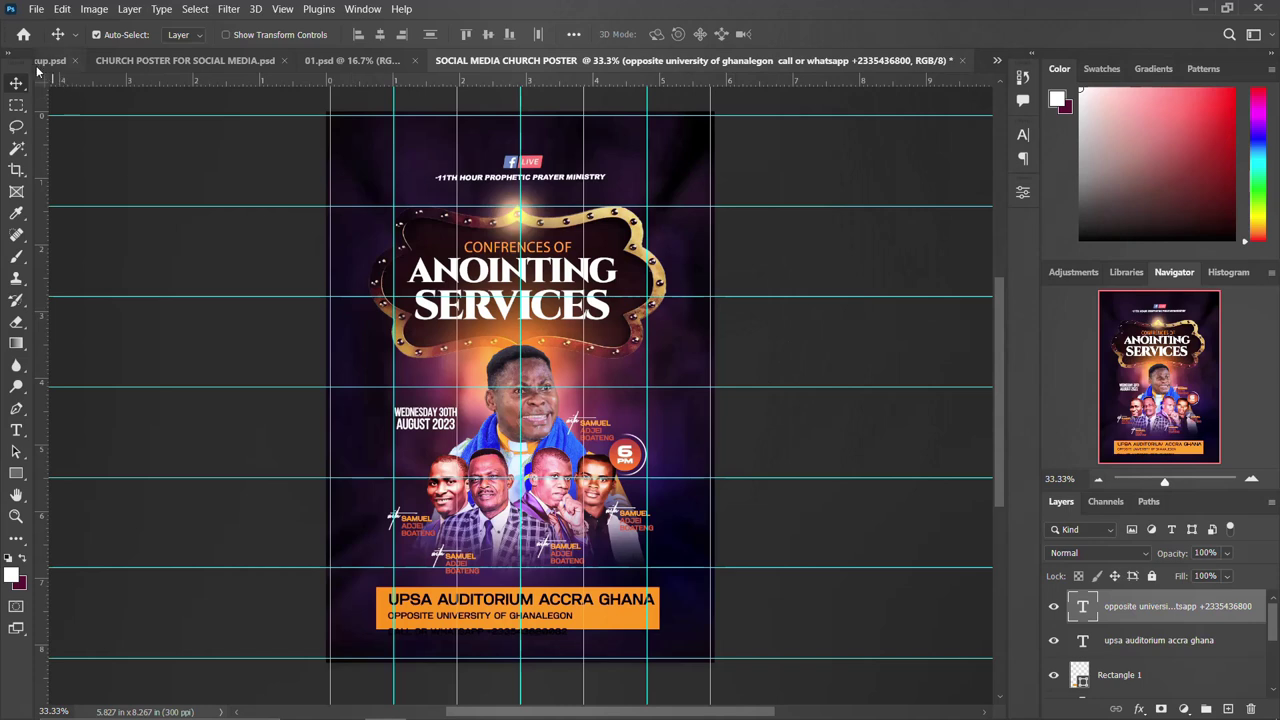
pyautogui.press('Up')
pyautogui.press('Up')
pyautogui.press('Up')
pyautogui.press('Up')
pyautogui.press('Up')
pyautogui.press('Up')
pyautogui.press('Up')
pyautogui.press('Up')
pyautogui.press('Up')
pyautogui.press('Up')
pyautogui.press('Up')
pyautogui.press('Up')
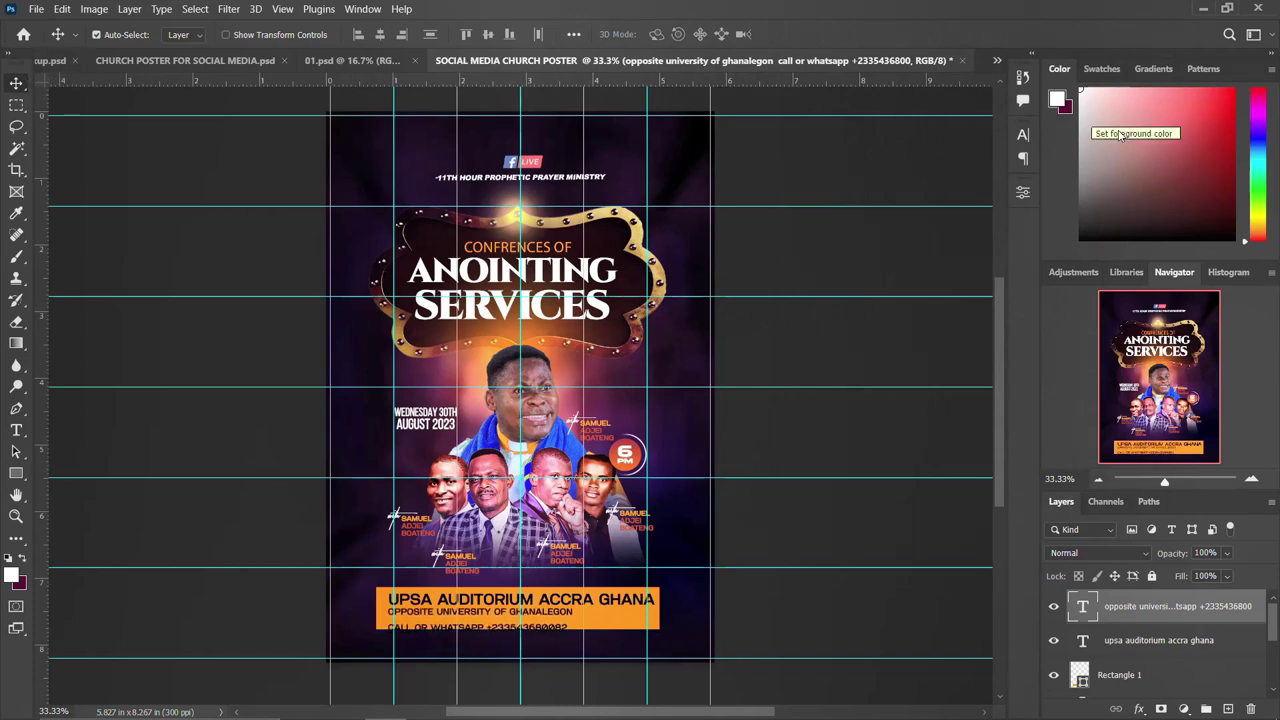
# Step: Give the new text 13 pt leading and a 15 pt font size
pyautogui.click(1023, 136)
pyautogui.doubleClick(960, 179)
pyautogui.write('14')
pyautogui.press('Return')
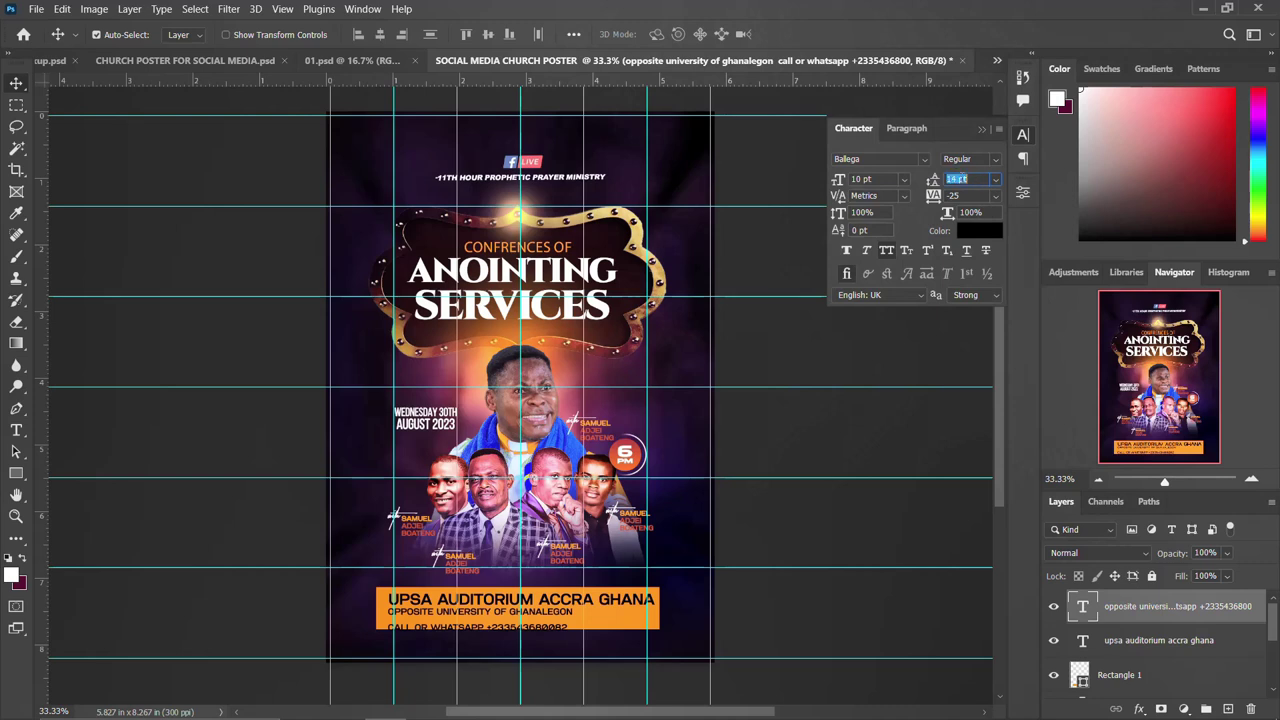
pyautogui.press('Down')
pyautogui.press('Down')
pyautogui.press('Down')
pyautogui.doubleClick(858, 178)
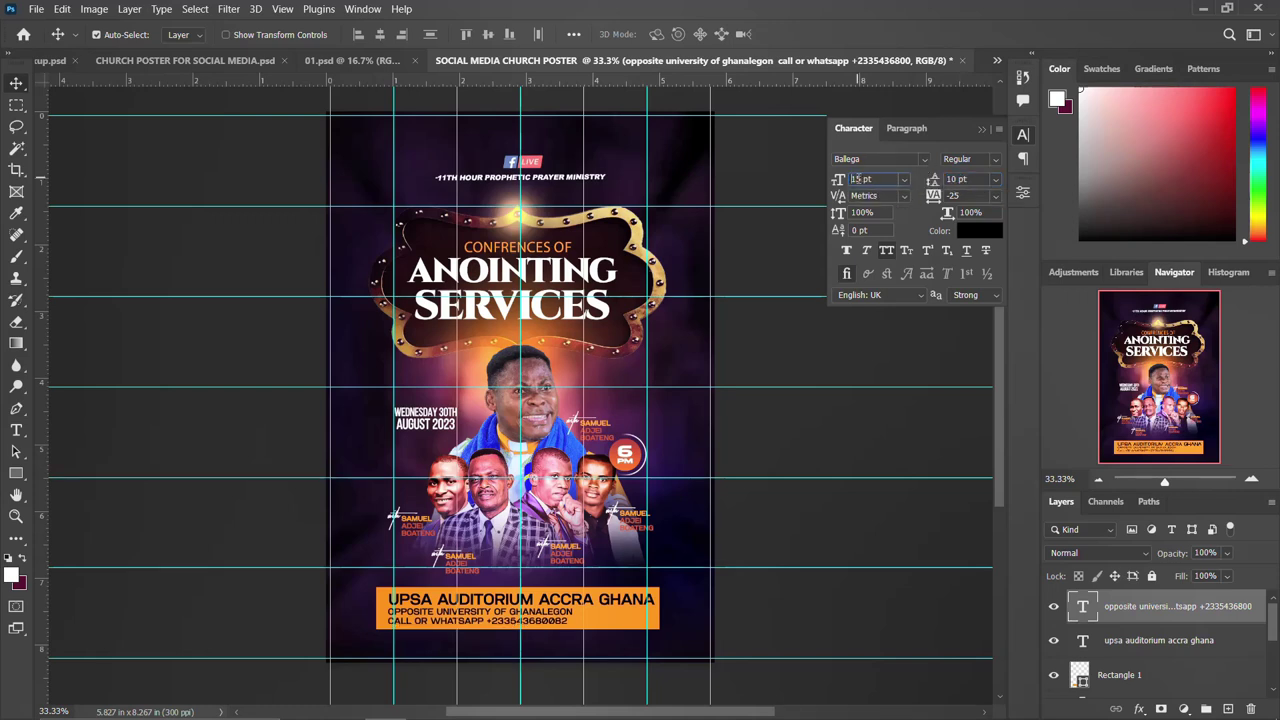
pyautogui.press('Return')
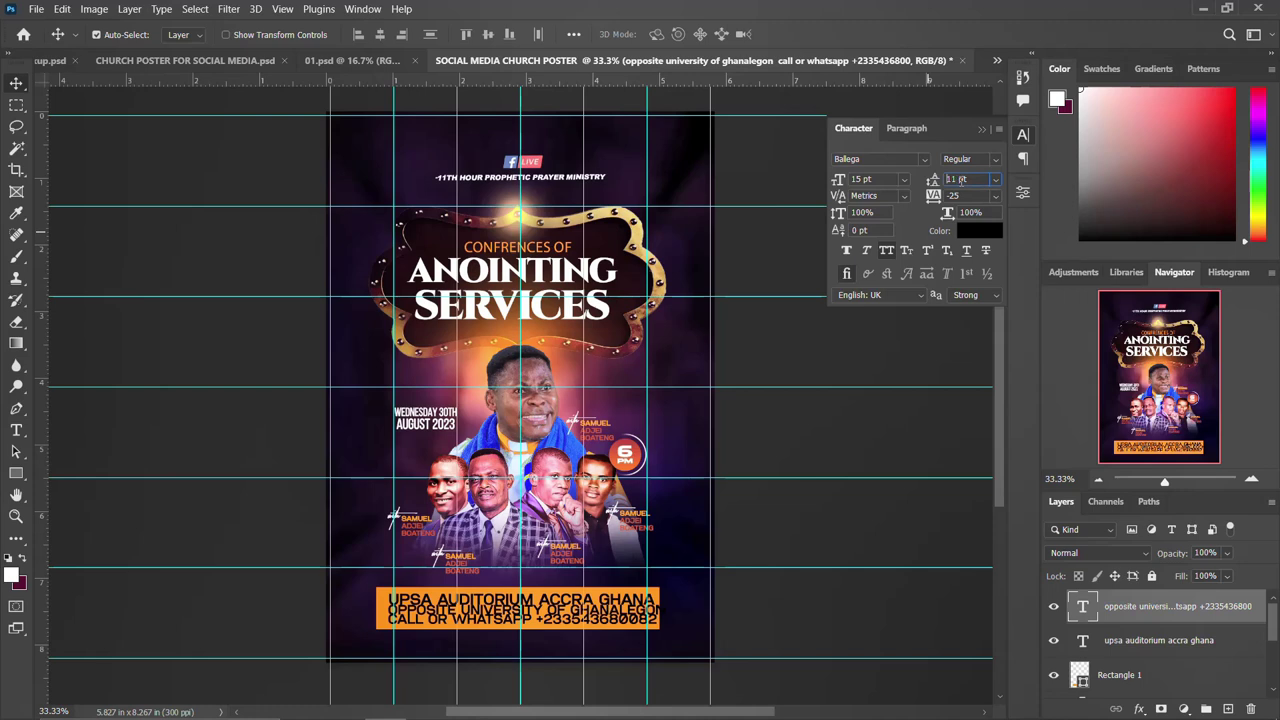
pyautogui.press('Up')
pyautogui.press('Up')
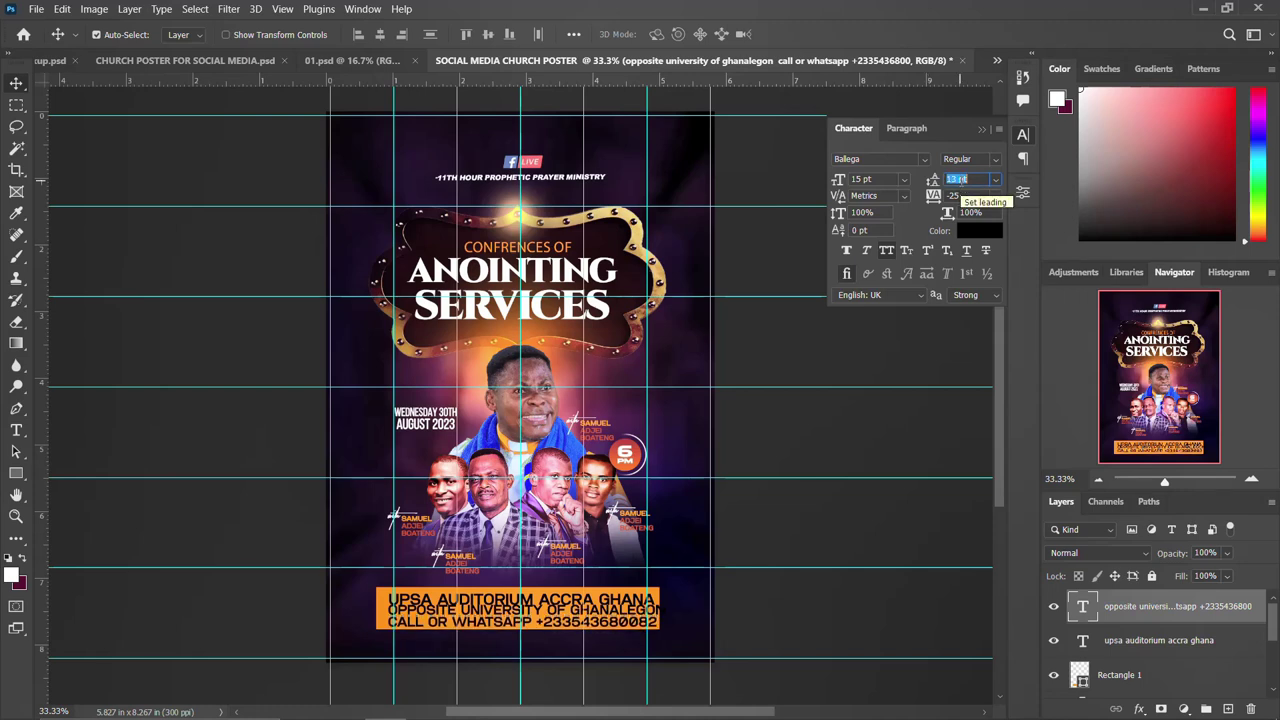
# Step: Break OF GHANALEGON onto its own line, keeping the phone number on the call line
pyautogui.doubleClick(550, 618)
pyautogui.click(548, 609)
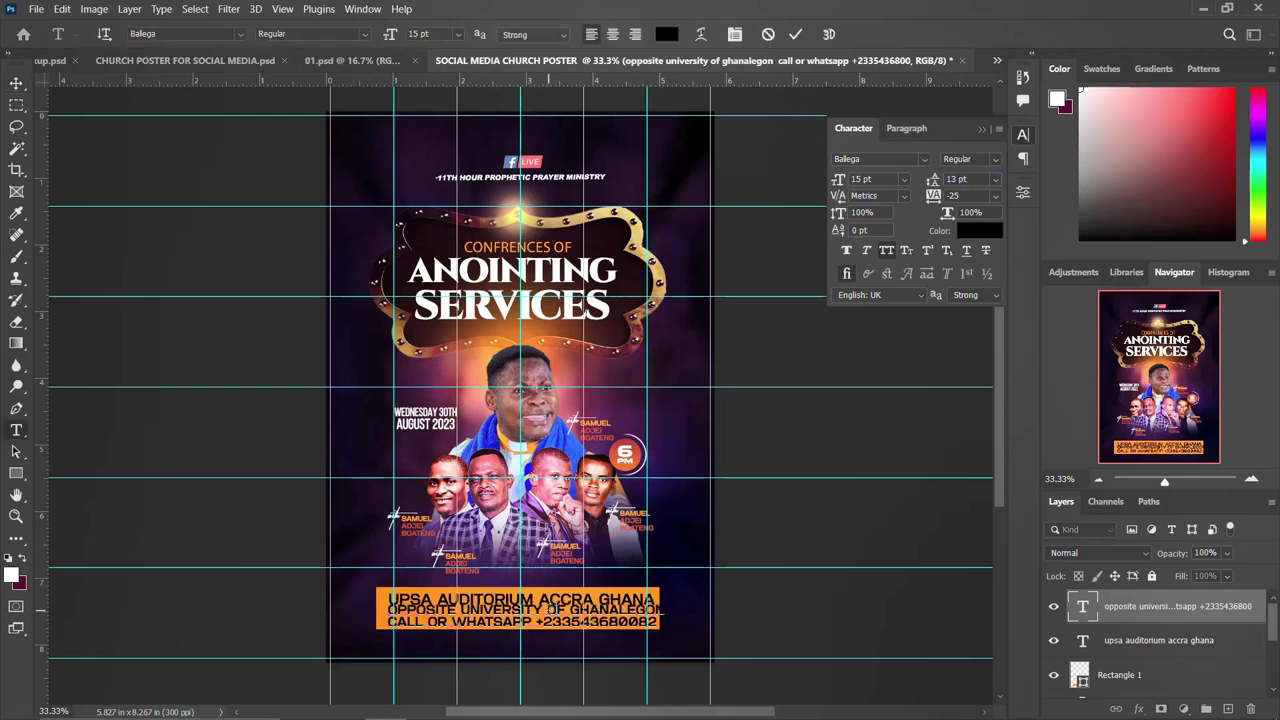
pyautogui.press('Return')
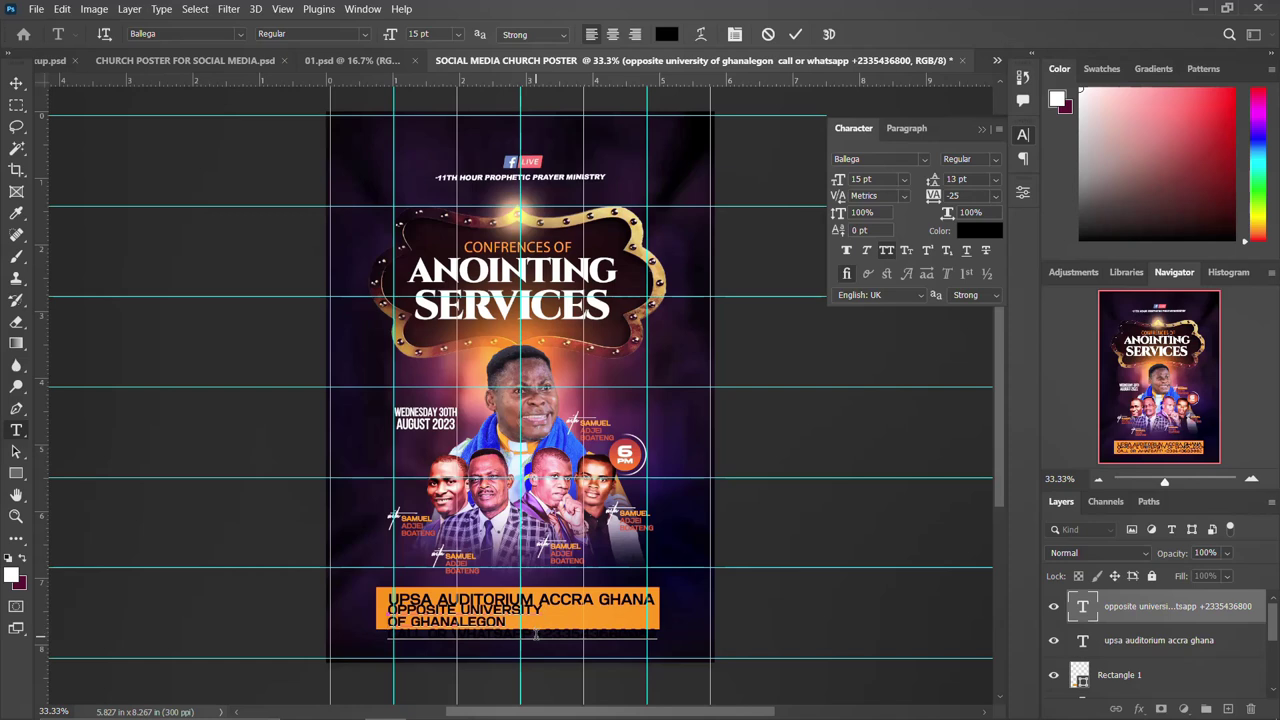
pyautogui.press('Return')
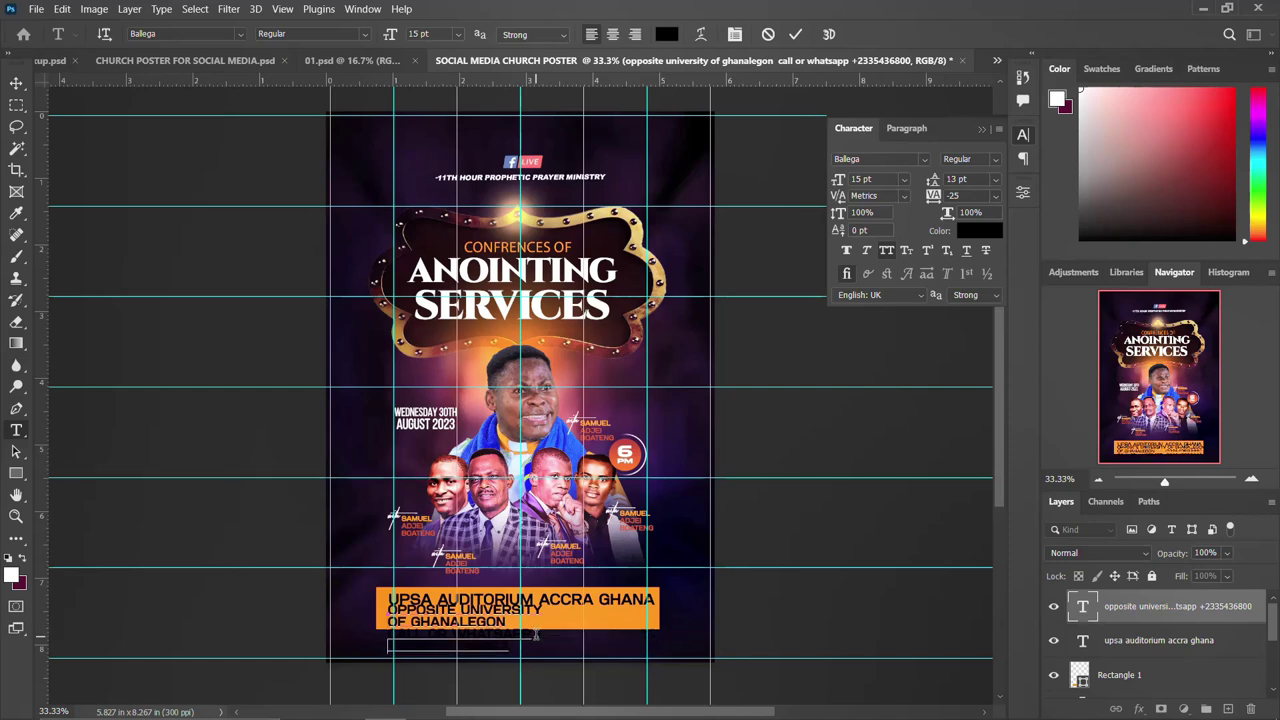
pyautogui.press('BackSpace')
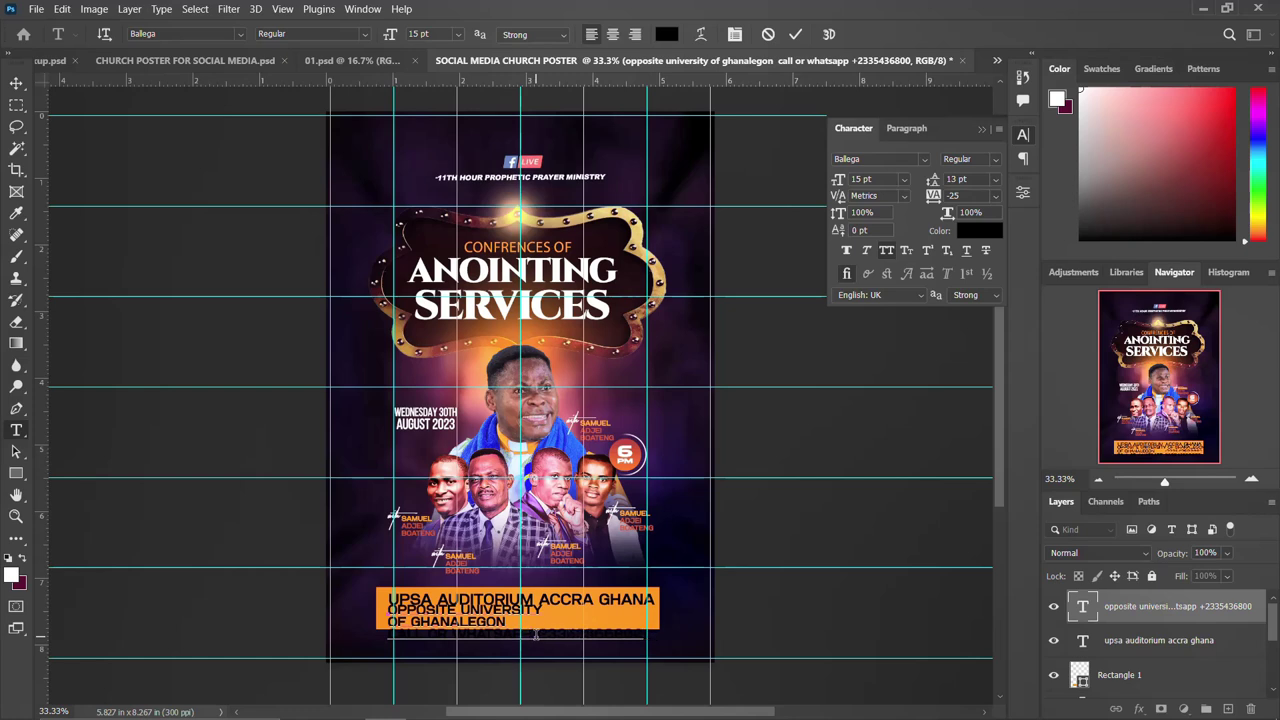
pyautogui.click(535, 636)
pyautogui.hotkey('ctrl', 'Return')
pyautogui.press('v')
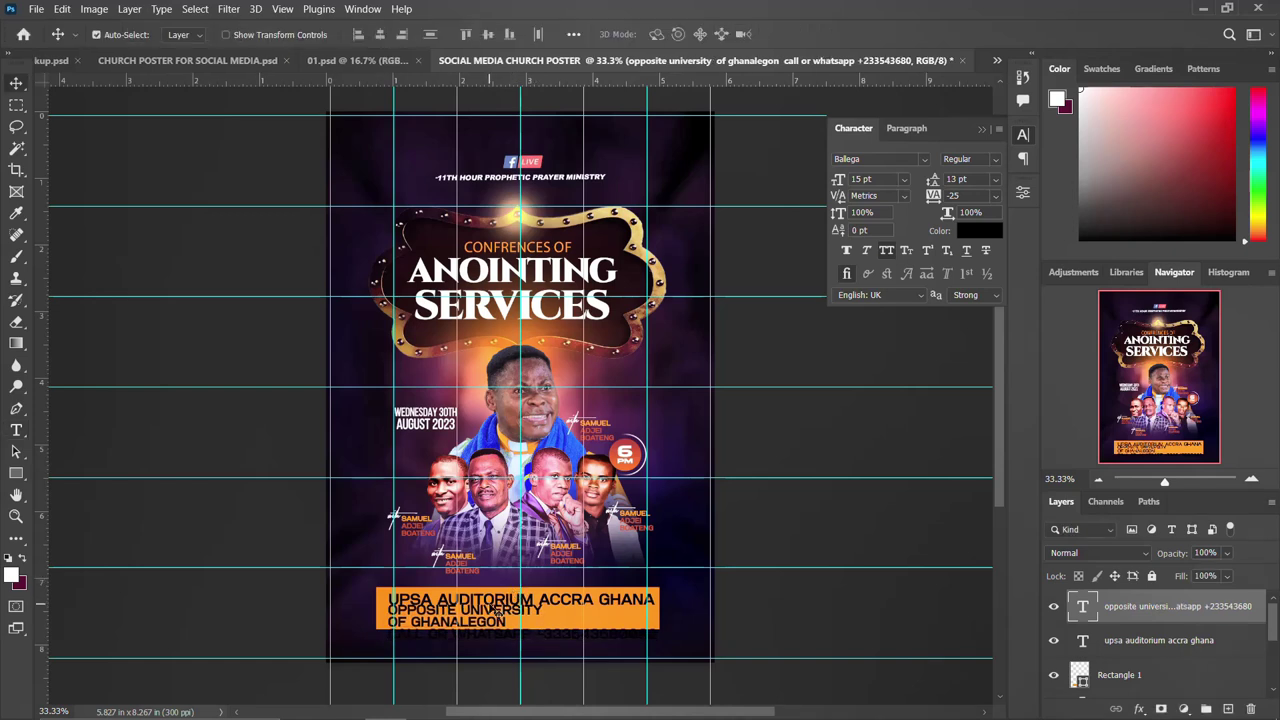
# Step: Shift the venue line slightly left and select the orange bar
pyautogui.click(490, 605)
pyautogui.moveTo(490, 605)
pyautogui.mouseDown()
pyautogui.moveTo(482, 596)
pyautogui.moveTo(485, 607)
pyautogui.mouseUp()
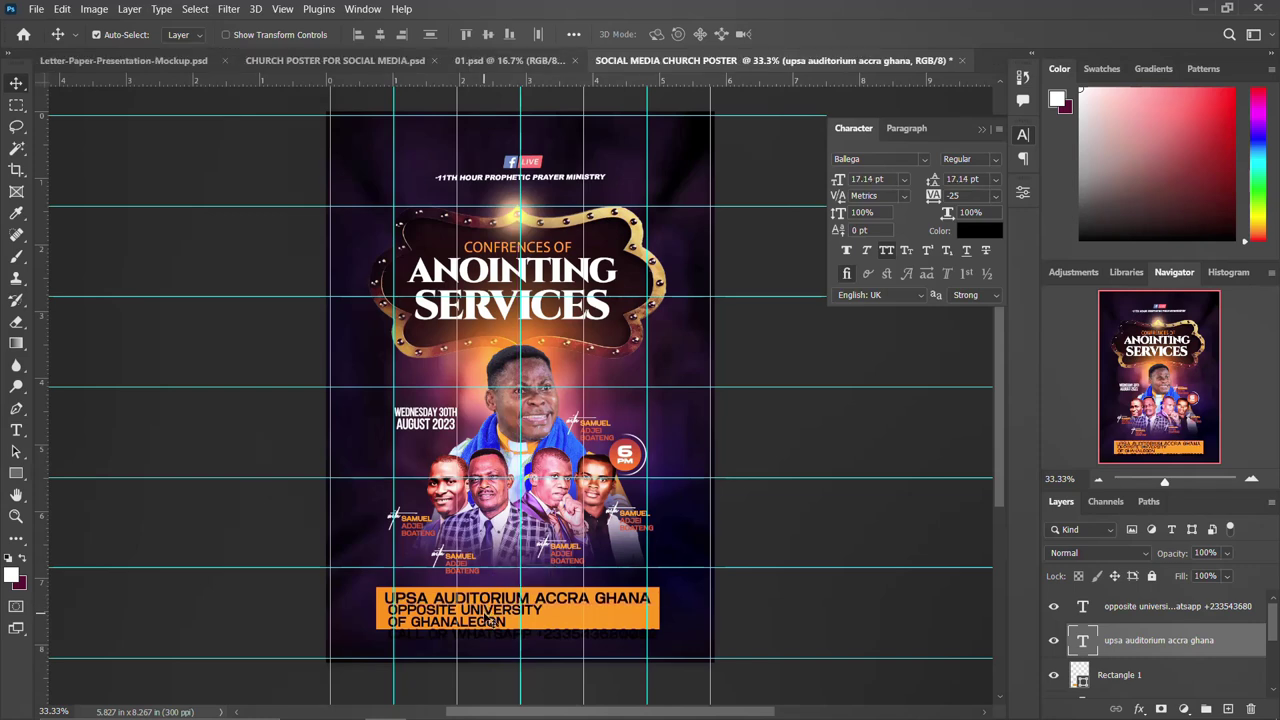
pyautogui.click(490, 622)
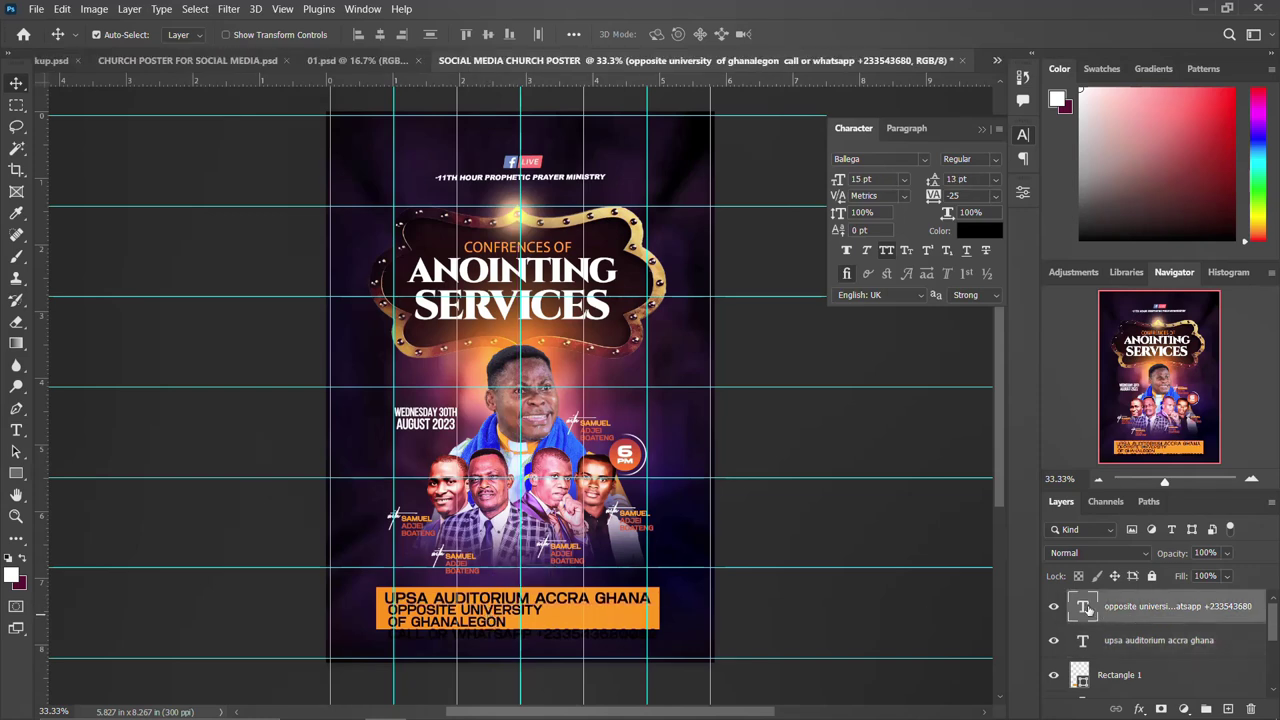
pyautogui.click(1023, 135)
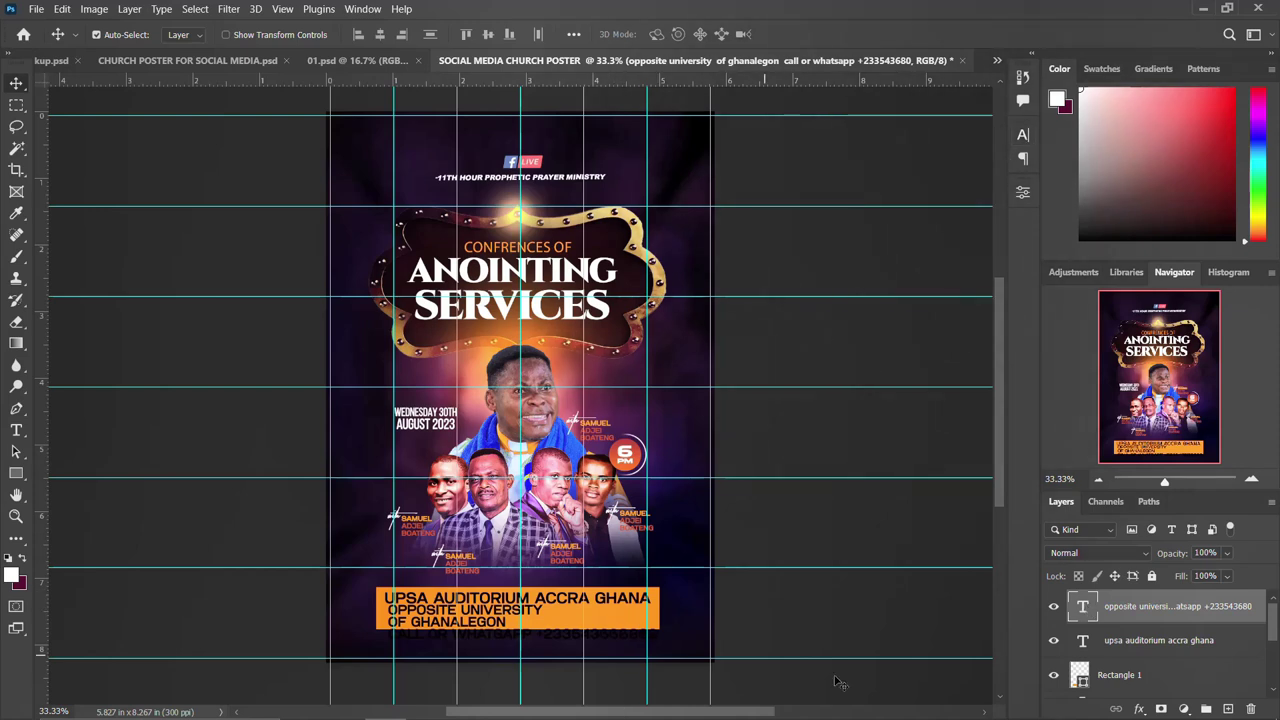
pyautogui.click(1116, 684)
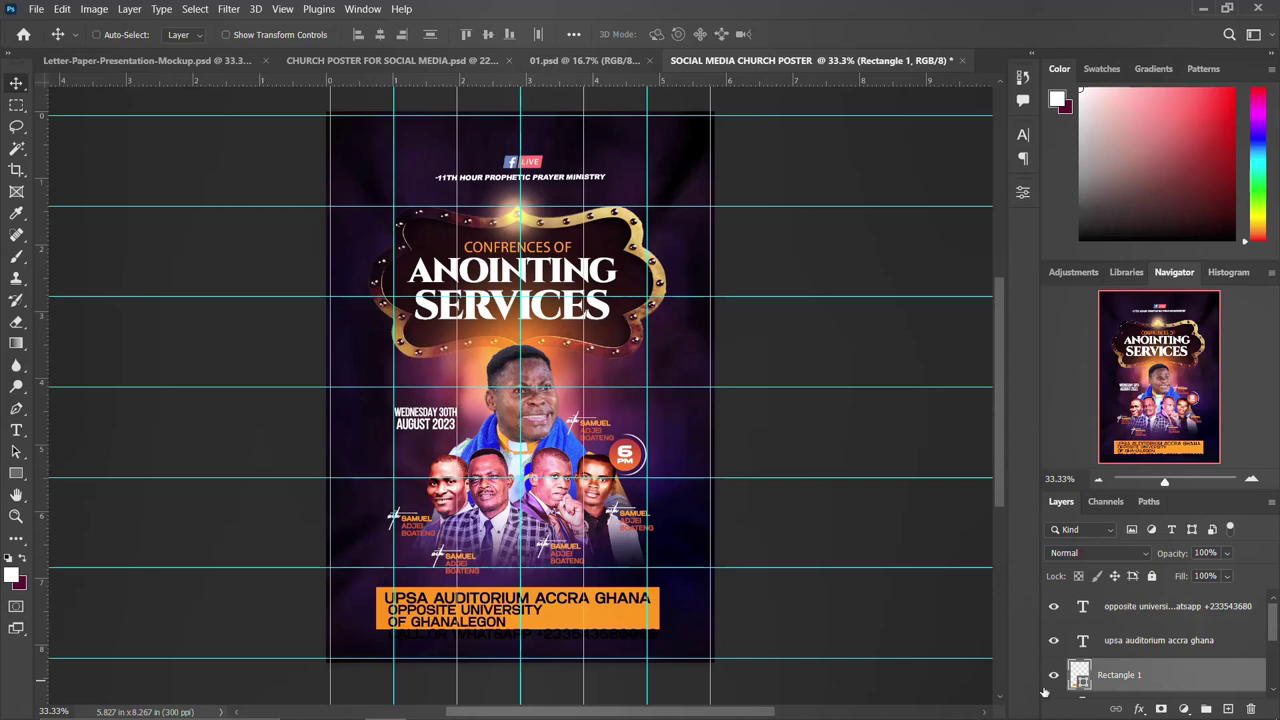
# Step: Stretch the orange Rectangle 1 bar downward with Free Transform to cover all the text lines
pyautogui.hotkey('ctrl', 't')
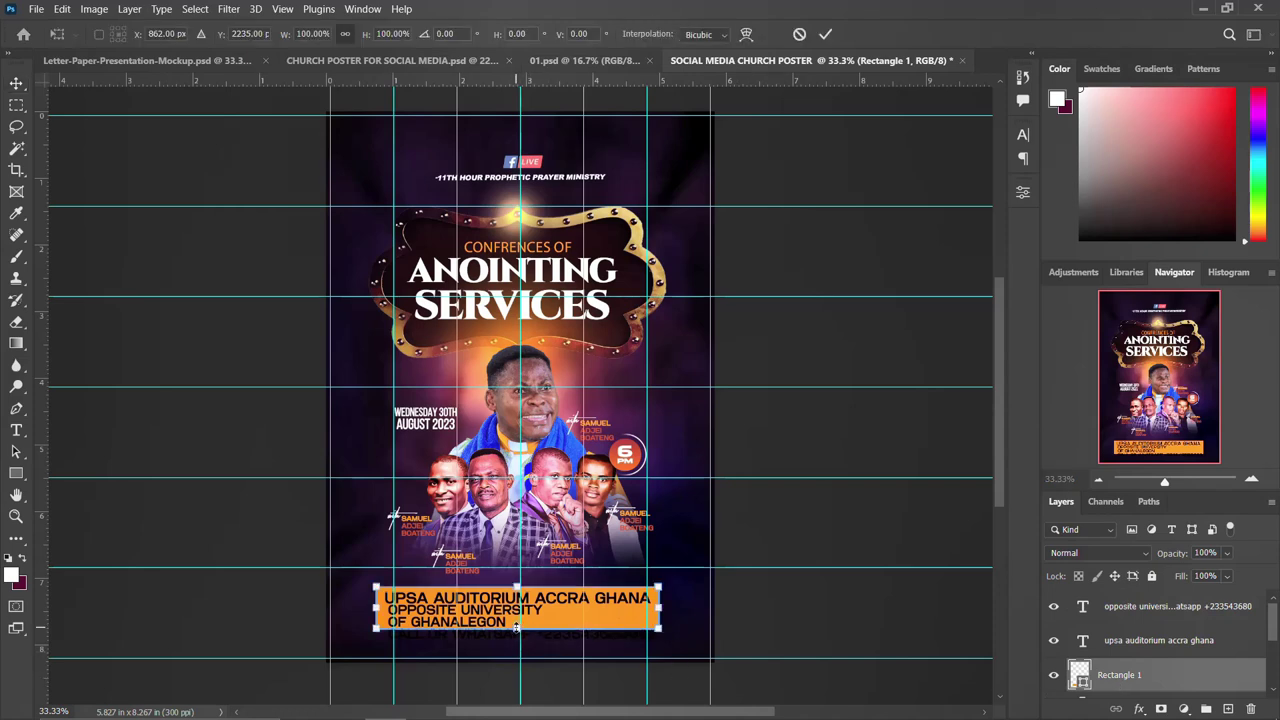
pyautogui.moveTo(516, 627); pyautogui.dragTo(515, 638)
pyautogui.moveTo(516, 639); pyautogui.dragTo(513, 648)
pyautogui.press('Return')
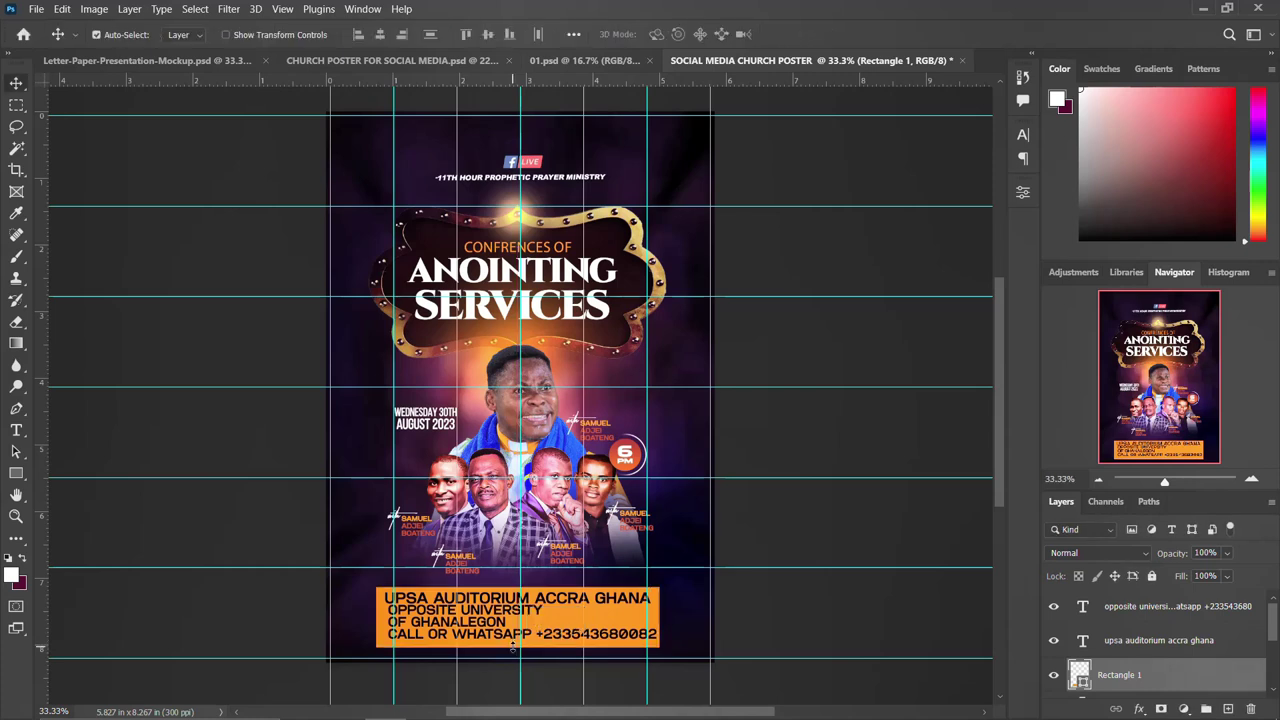
pyautogui.click(489, 621)
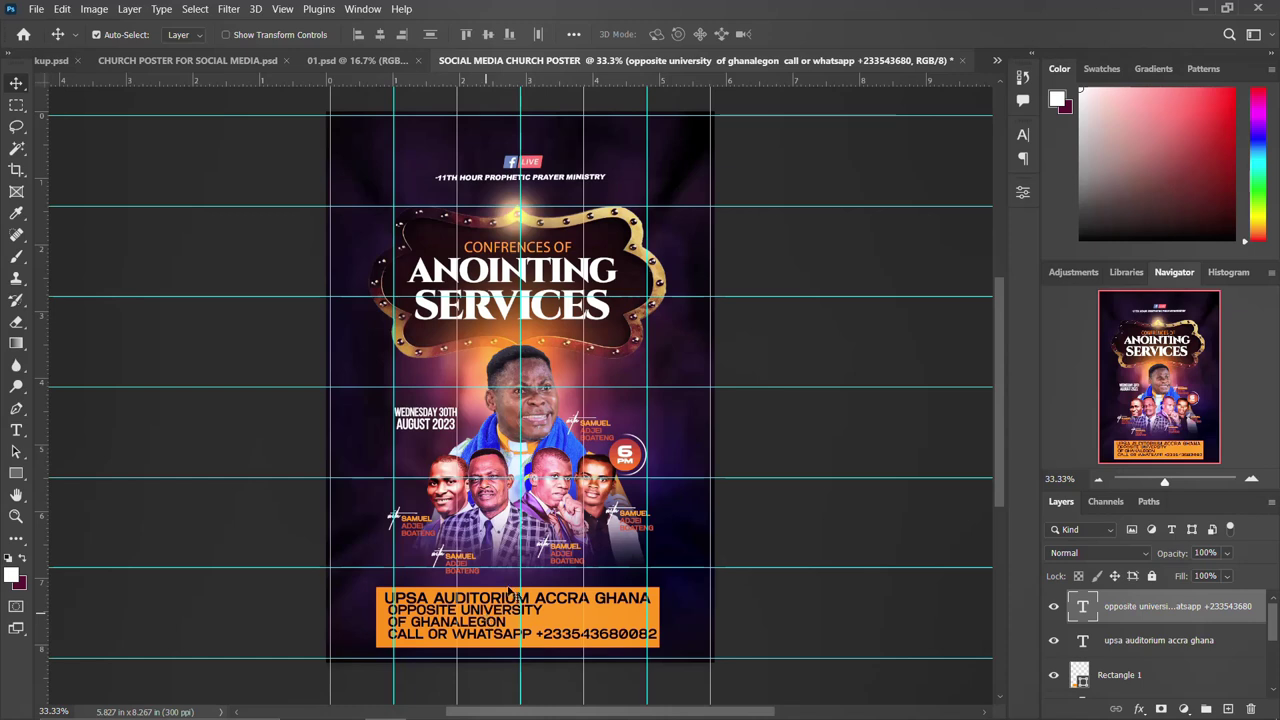
pyautogui.scroll(1, 963, 218)
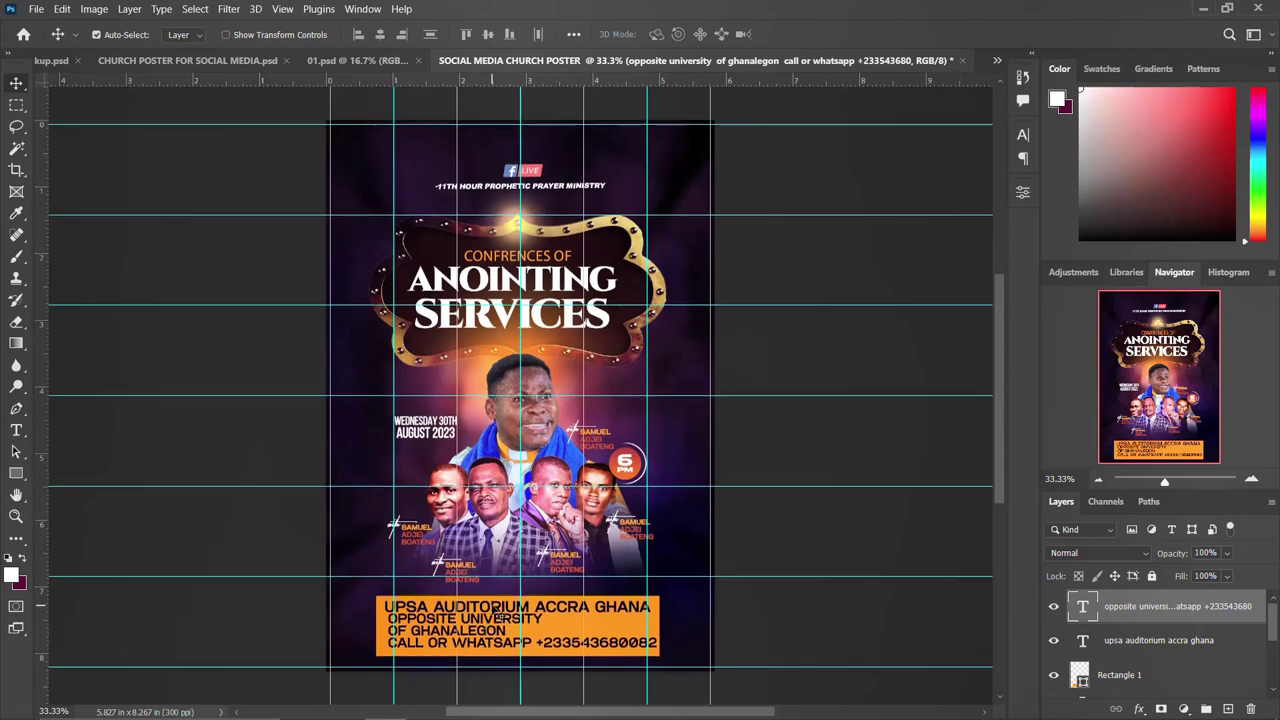
pyautogui.click(497, 613)
# Step: Set the UPSA AUDITORIUM ACCRA GHANA line in Bebas Neue
pyautogui.click(1024, 134)
pyautogui.click(870, 159)
pyautogui.click(924, 159)
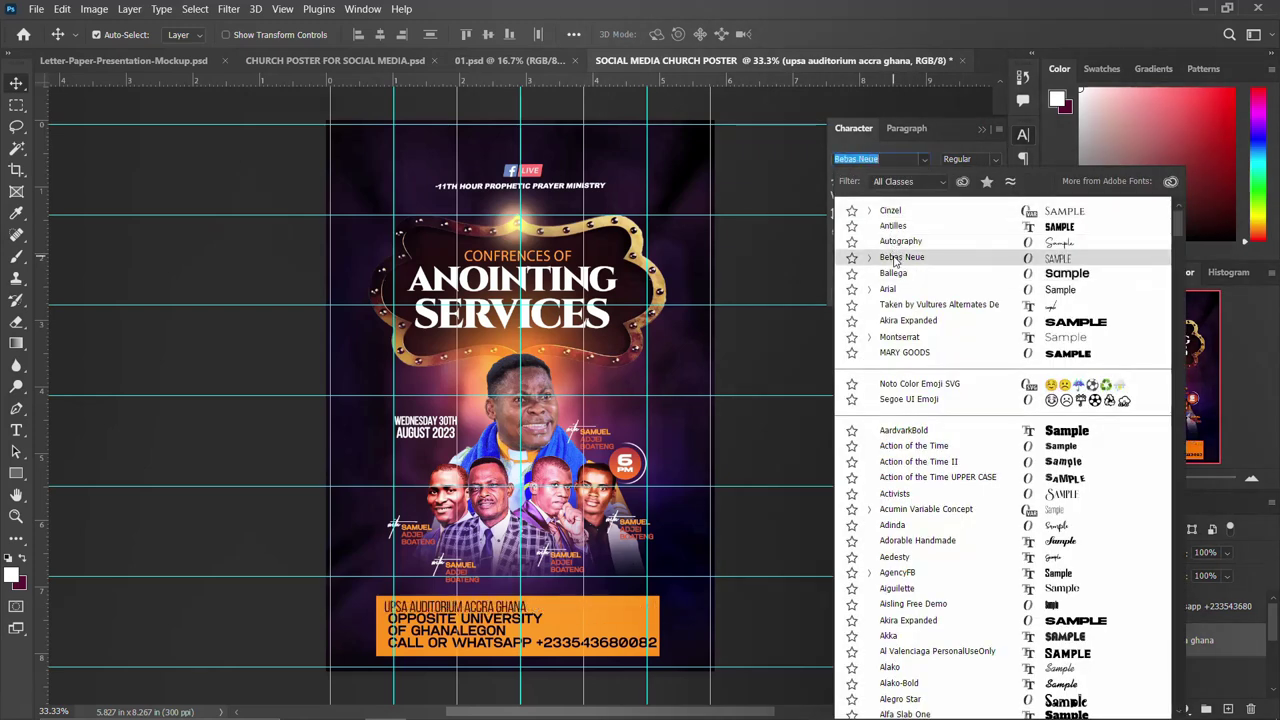
pyautogui.click(896, 258)
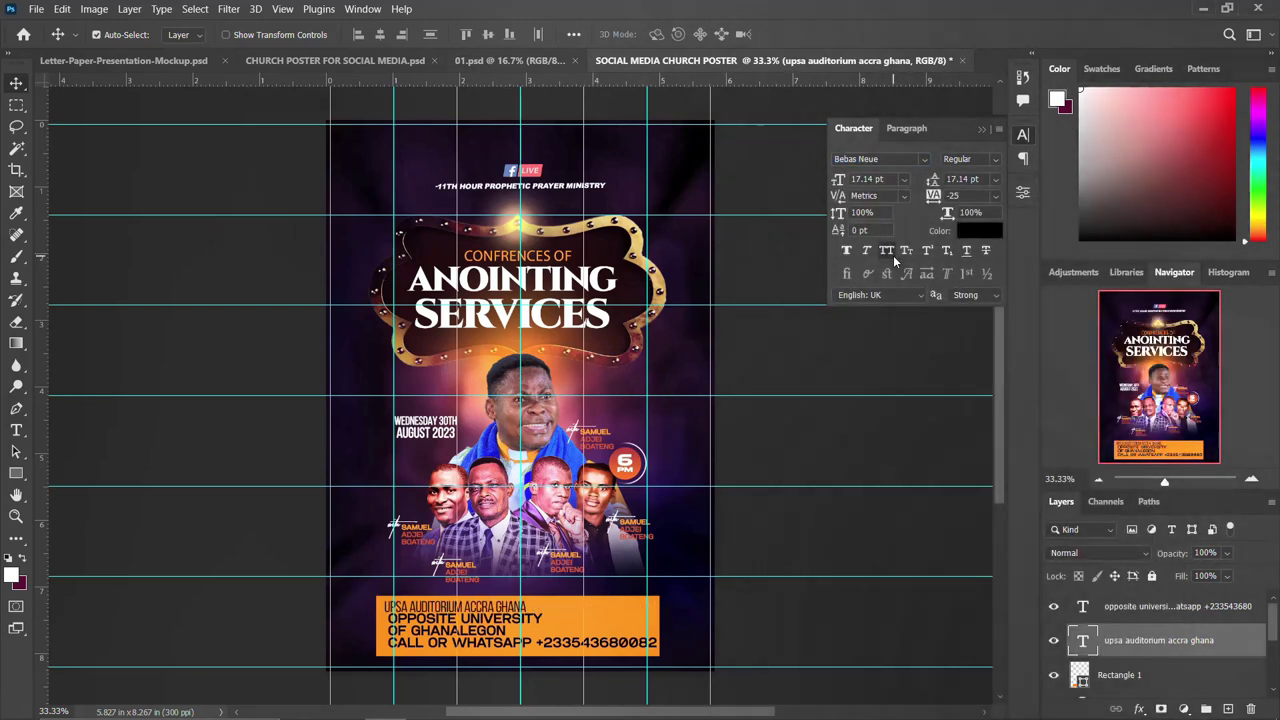
pyautogui.click(1022, 137)
# Step: Enlarge the venue line to about 157% and delete the address-and-contact text layer
pyautogui.hotkey('ctrl', 't')
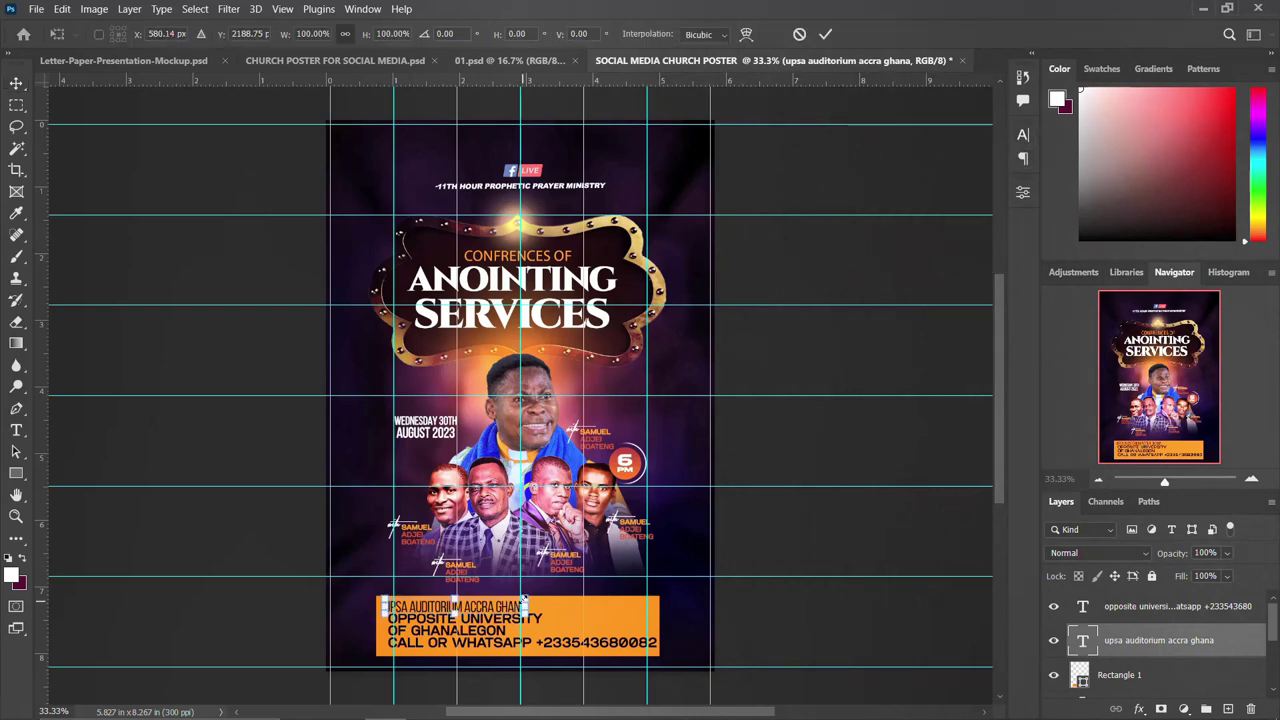
pyautogui.moveTo(530, 597); pyautogui.dragTo(629, 621)
pyautogui.press('Return')
pyautogui.click(505, 643)
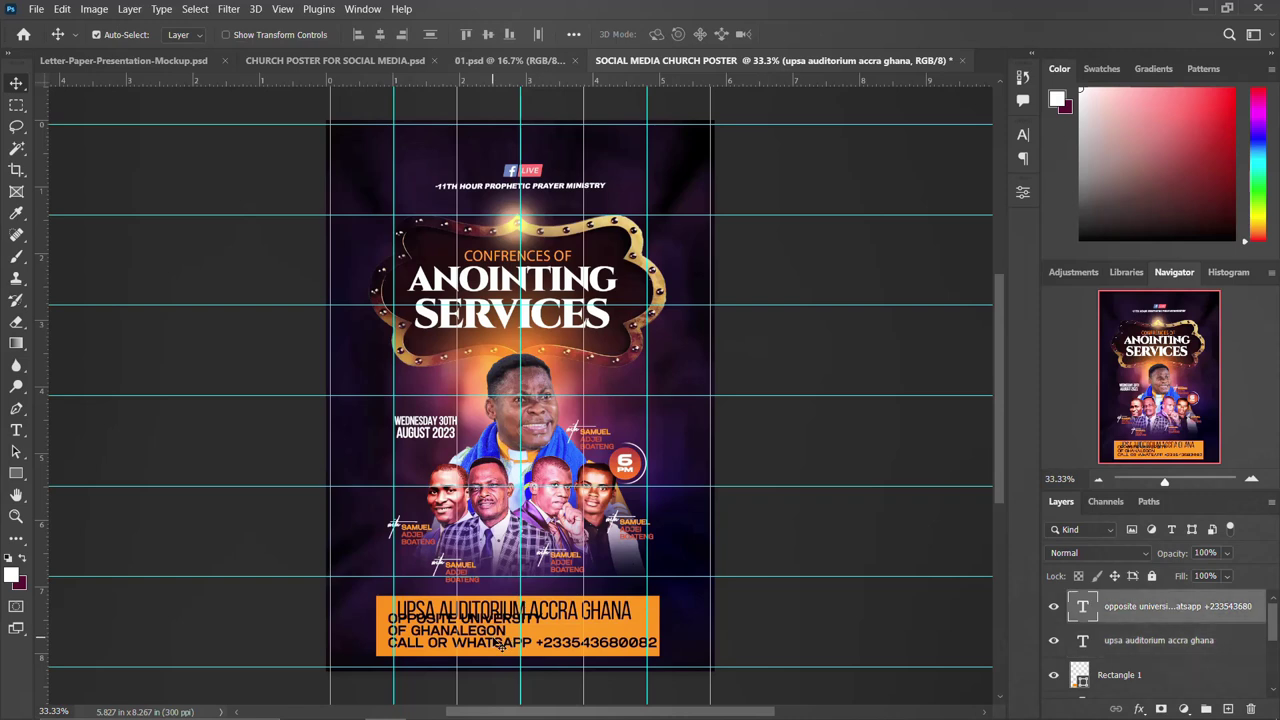
pyautogui.press('Delete')
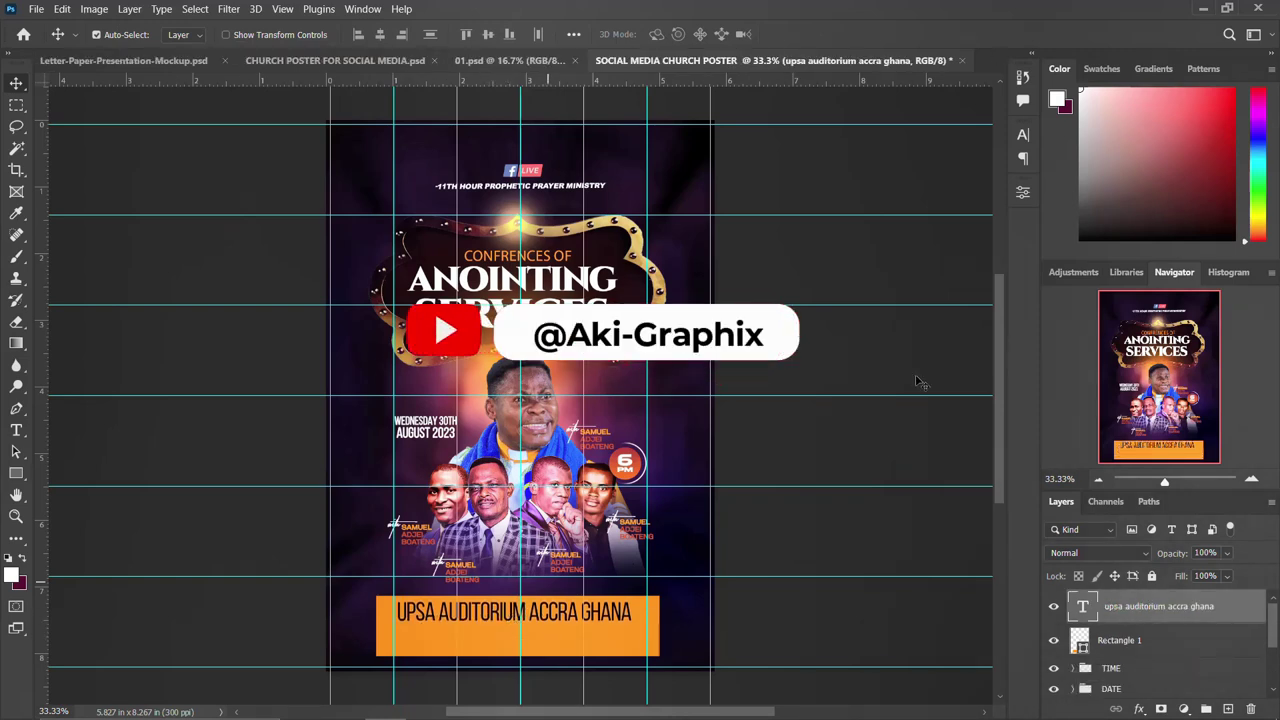
# Step: Change the venue text's font style to Bold
pyautogui.click(1022, 134)
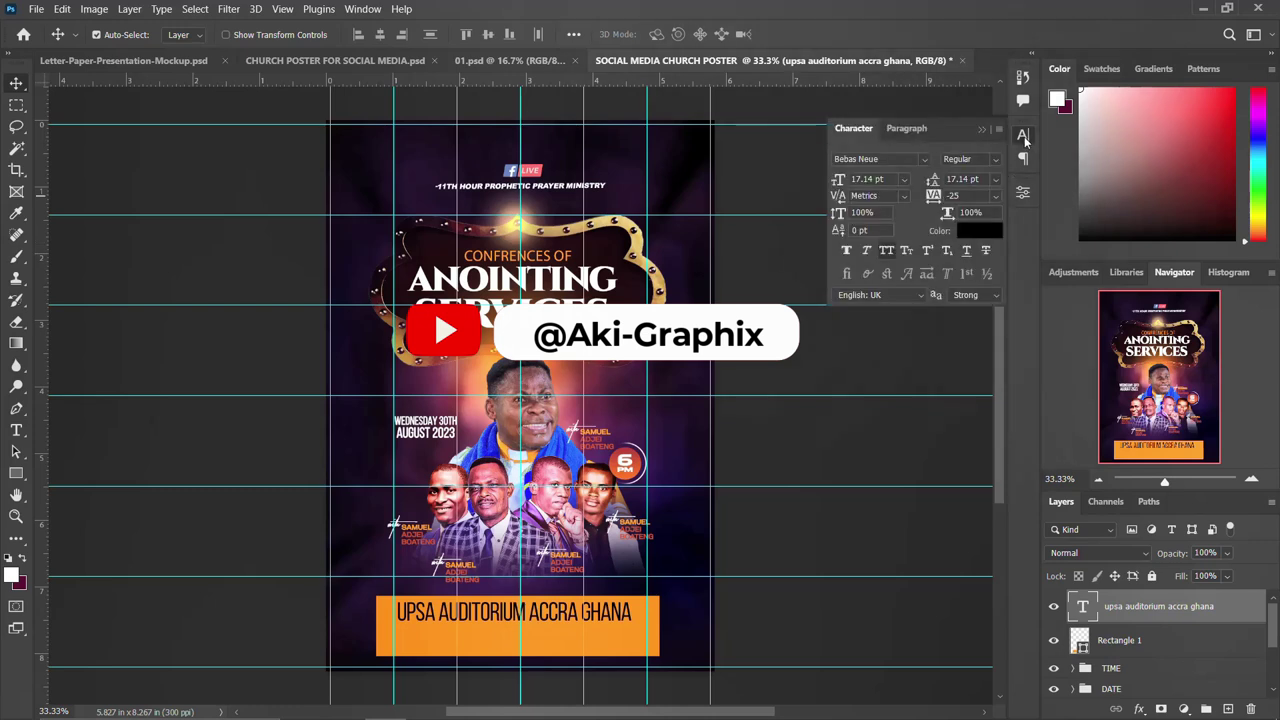
pyautogui.click(1004, 161)
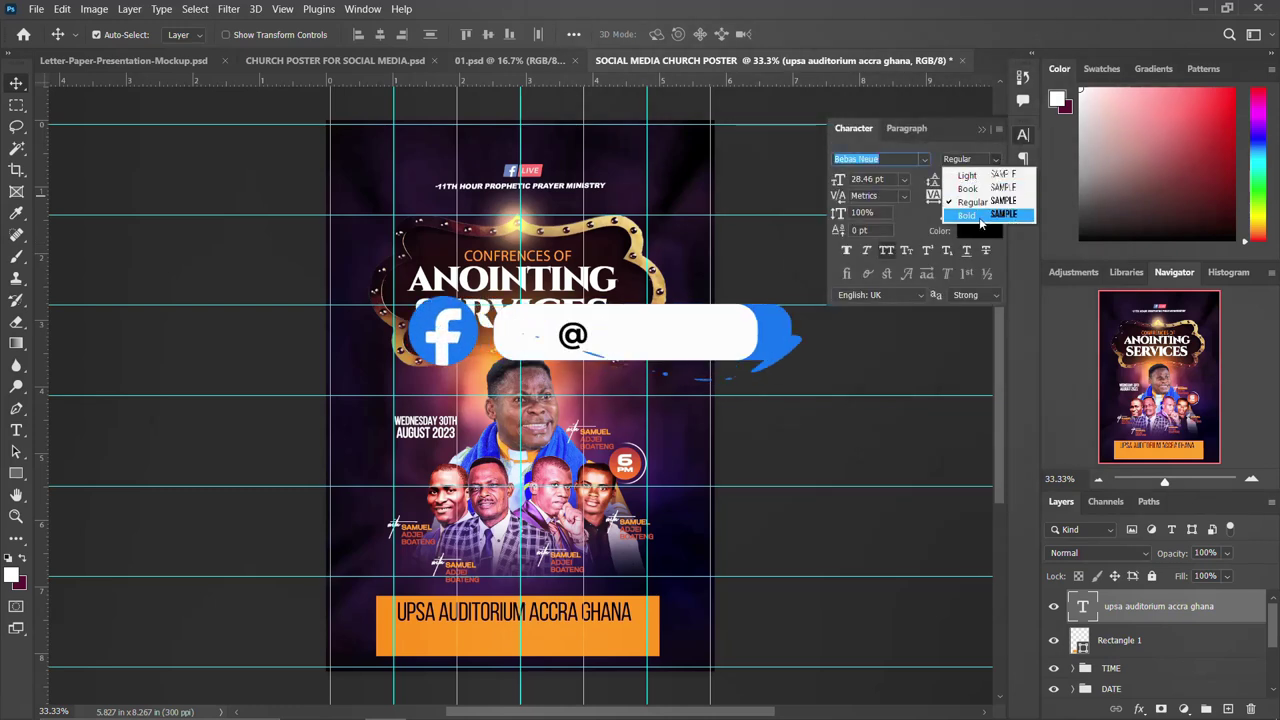
pyautogui.click(978, 216)
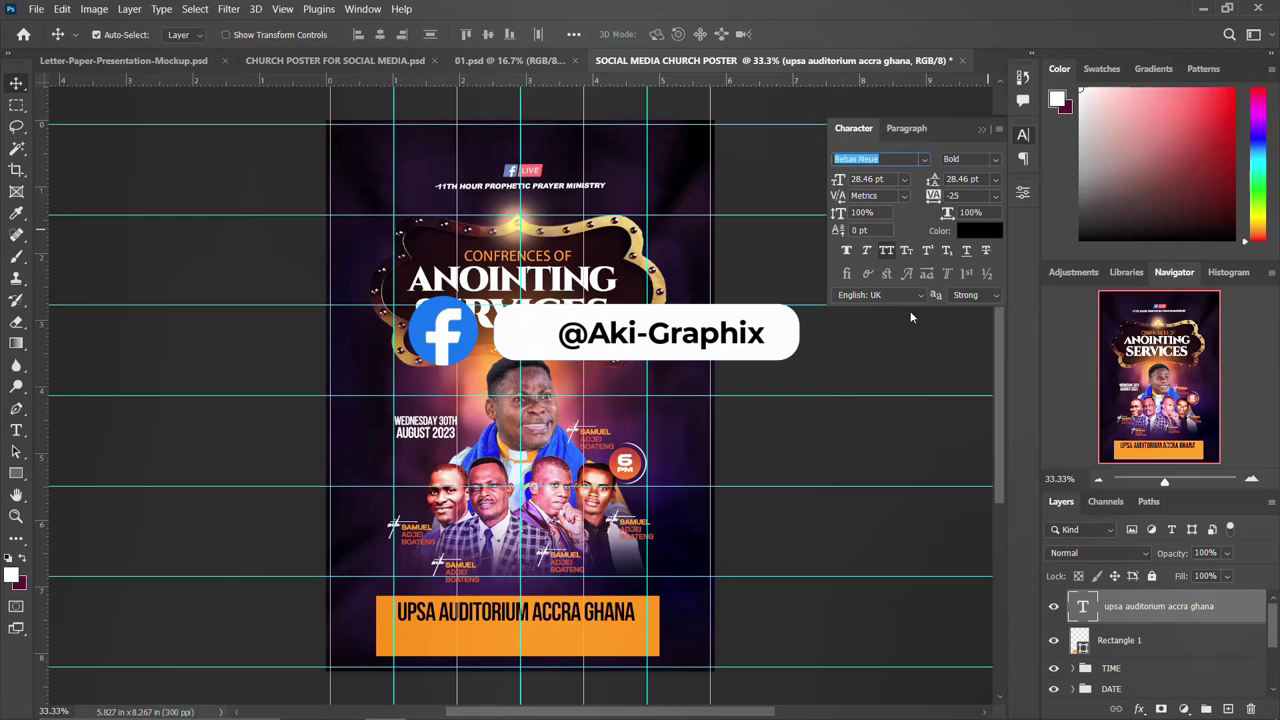
pyautogui.click(1022, 134)
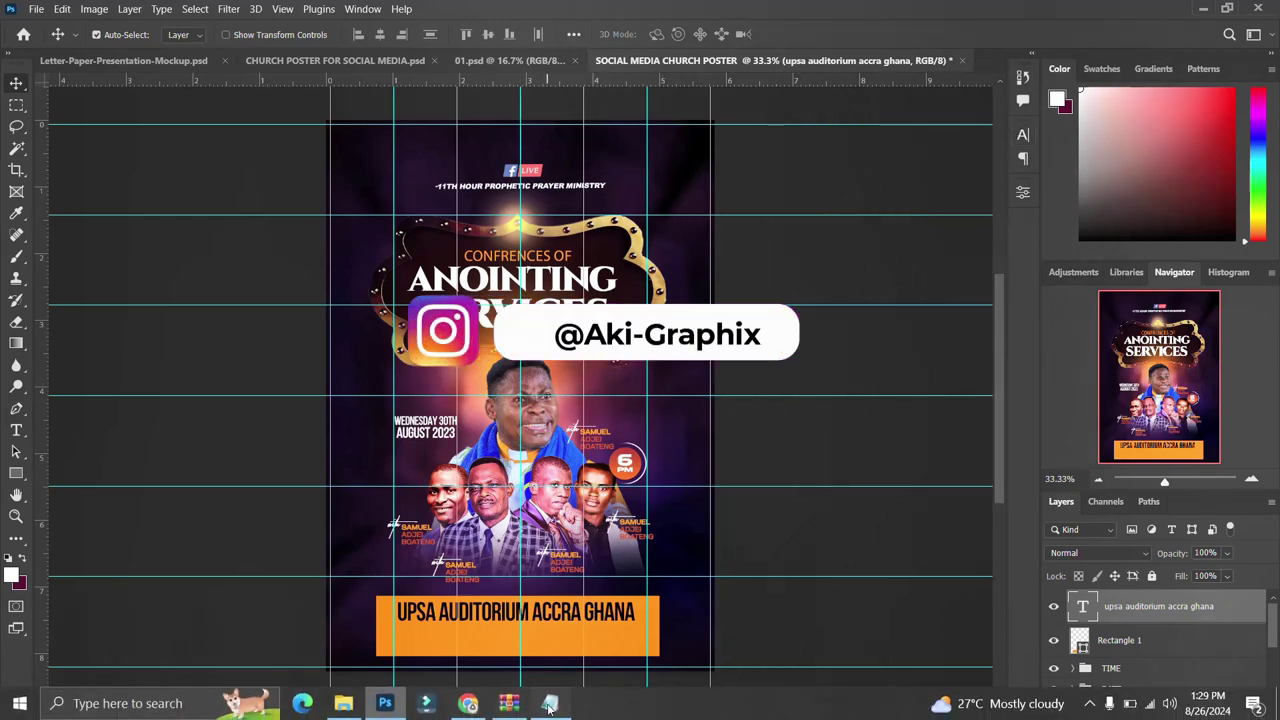
# Step: Copy the 'opposite university of ghanalegon' line from the notes
pyautogui.click(549, 713)
pyautogui.click(812, 510)
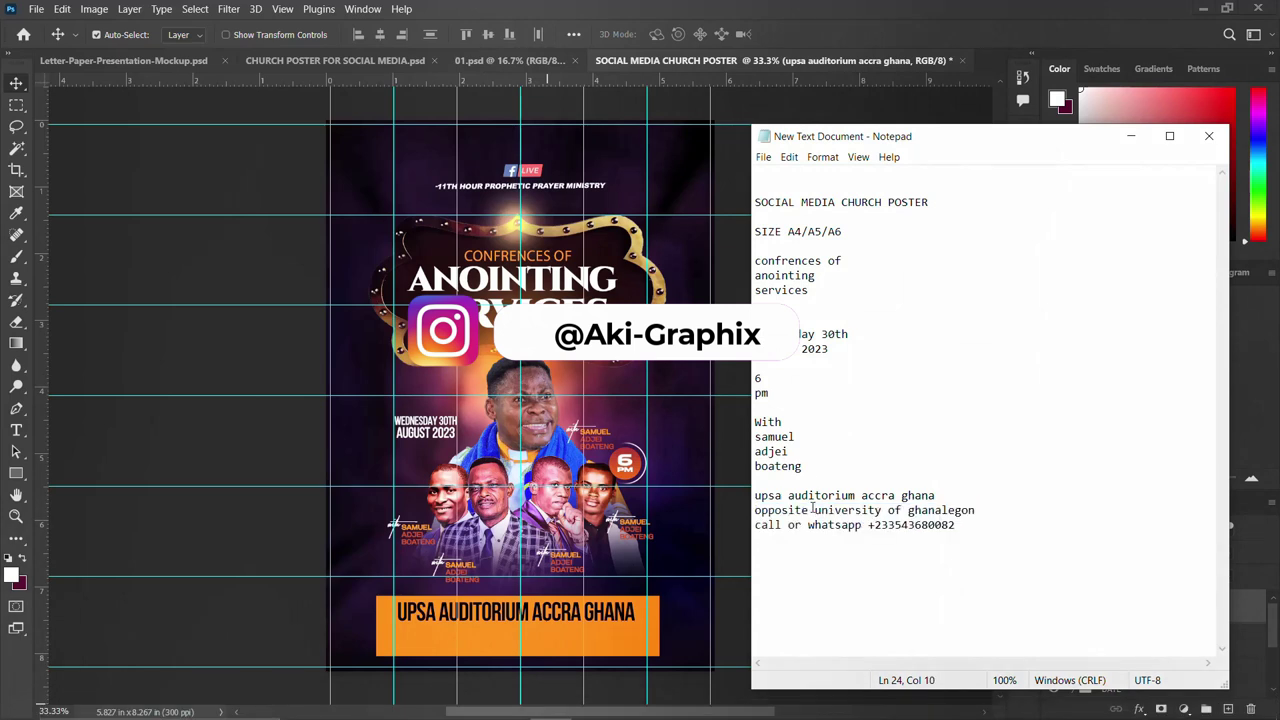
pyautogui.doubleClick(812, 510)
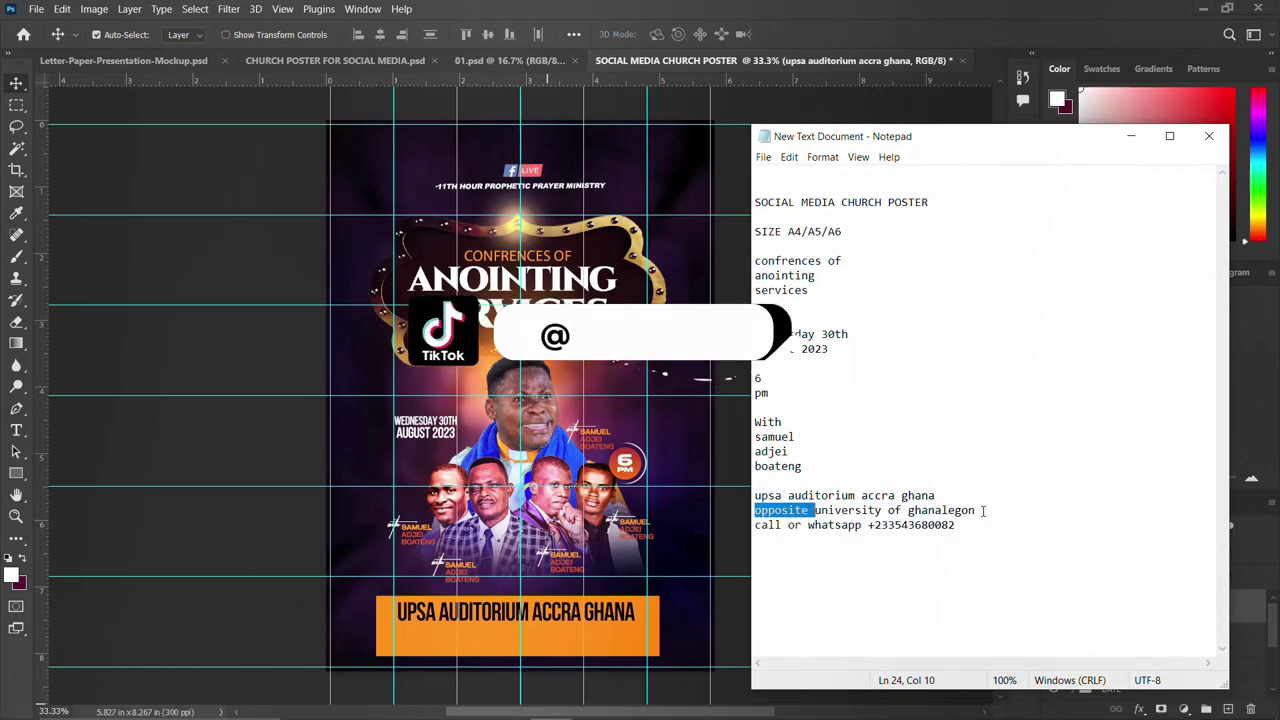
pyautogui.moveTo(976, 510); pyautogui.dragTo(716, 505)
pyautogui.hotkey('ctrl', 'c')
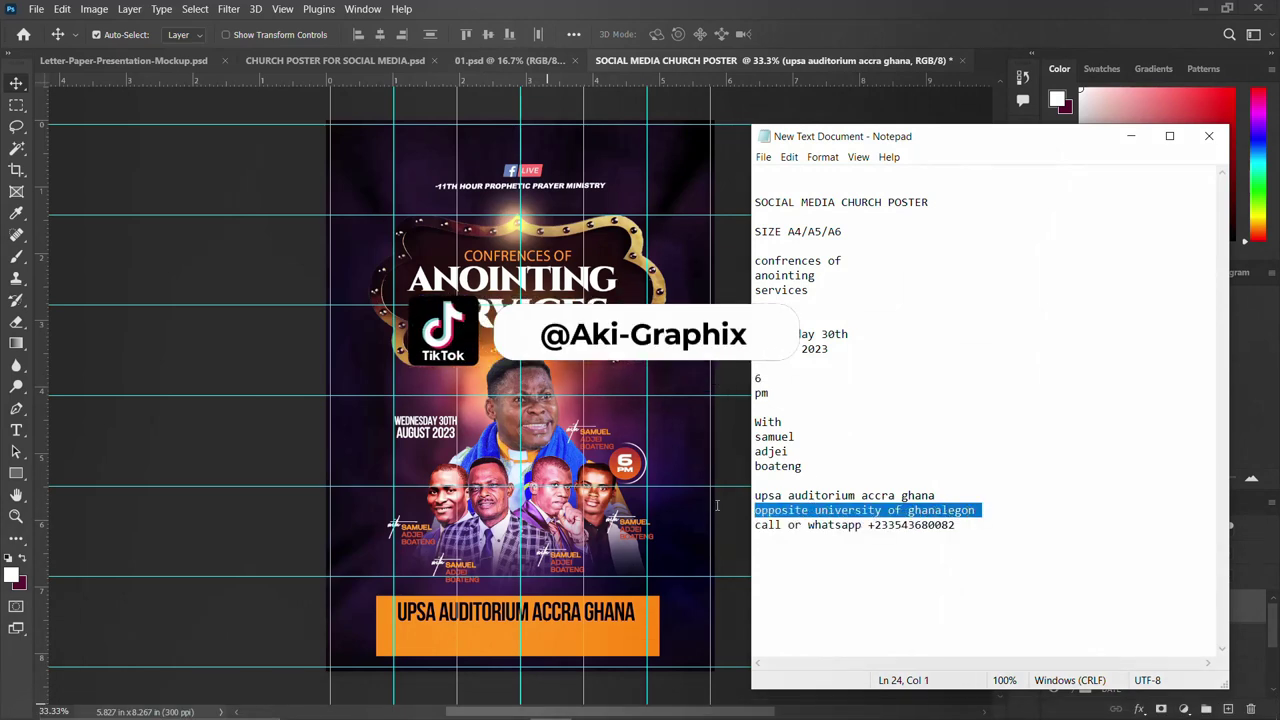
# Step: Duplicate the venue text just below and replace it with the copied address line
pyautogui.click(489, 620)
pyautogui.keyDown('alt'); pyautogui.moveTo(490, 617); pyautogui.dragTo(492, 642); pyautogui.keyUp('alt')
pyautogui.doubleClick(490, 640)
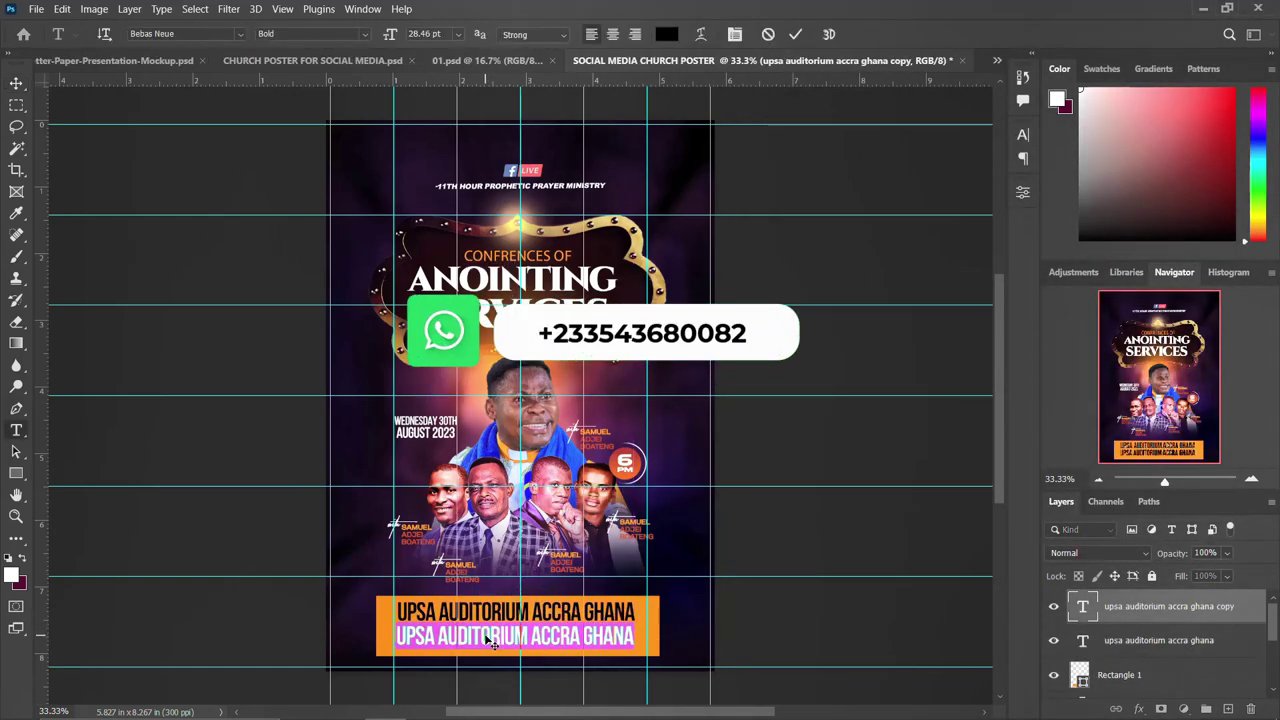
pyautogui.click(486, 637)
pyautogui.hotkey('ctrl', 'a')
pyautogui.hotkey('ctrl', 'v')
pyautogui.hotkey('ctrl', 'Return')
pyautogui.hotkey('ctrl', 't')
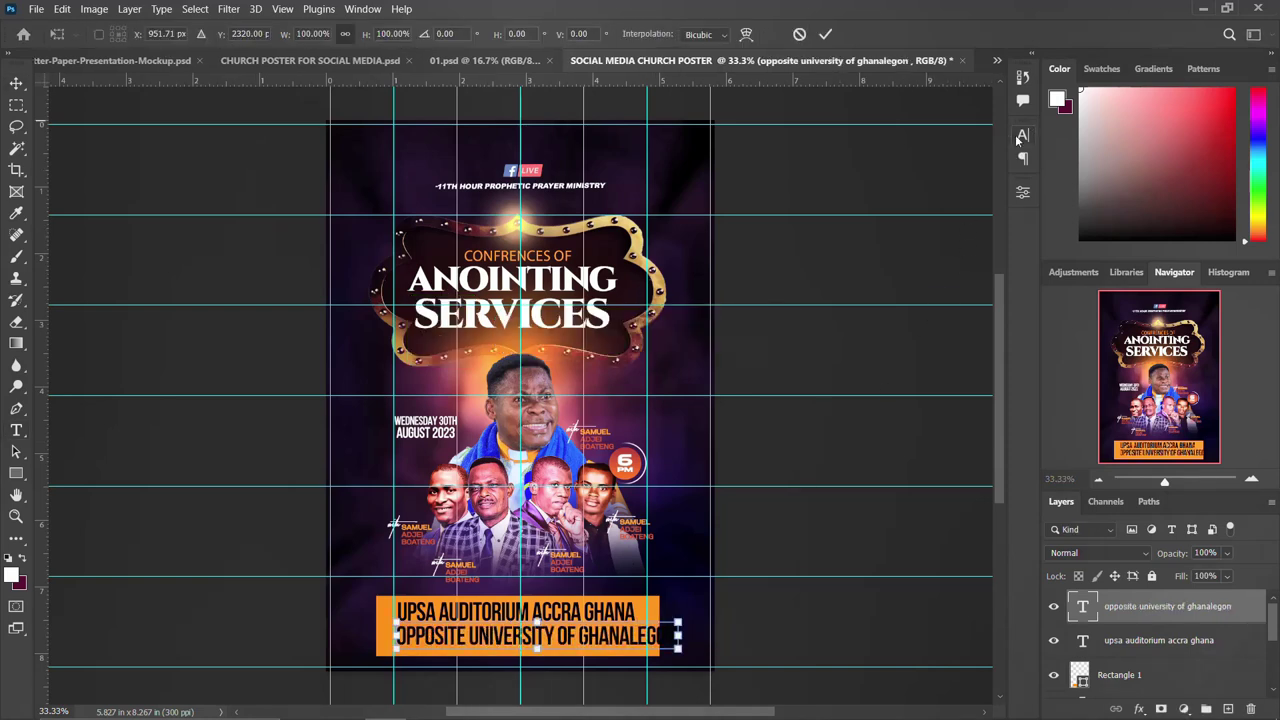
# Step: Change the address line's font style to Regular
pyautogui.click(1021, 137)
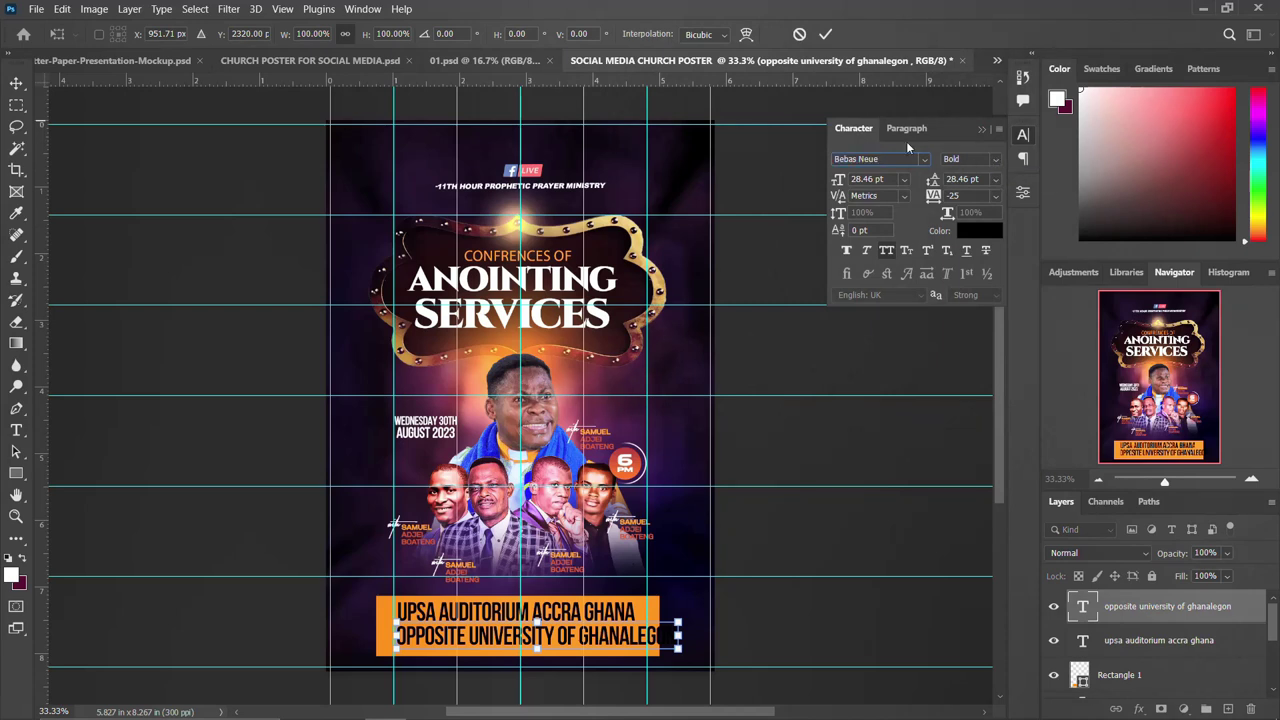
pyautogui.click(828, 35)
pyautogui.click(996, 159)
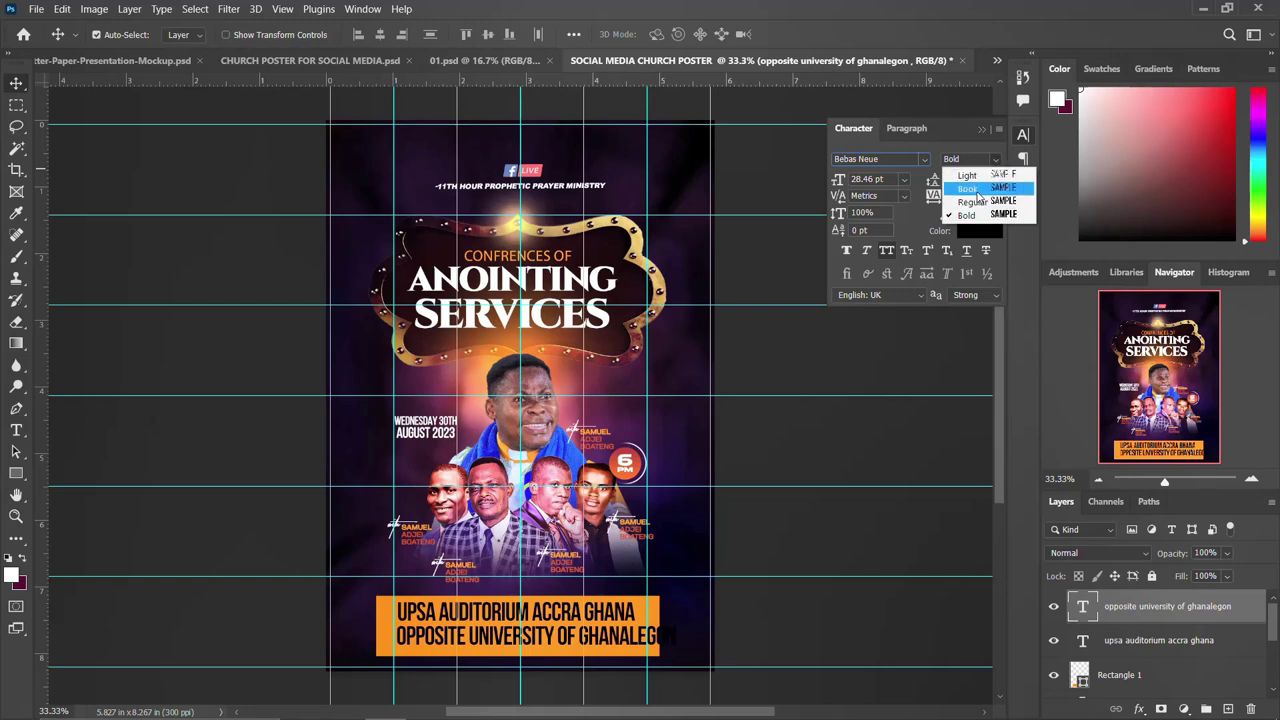
pyautogui.click(981, 190)
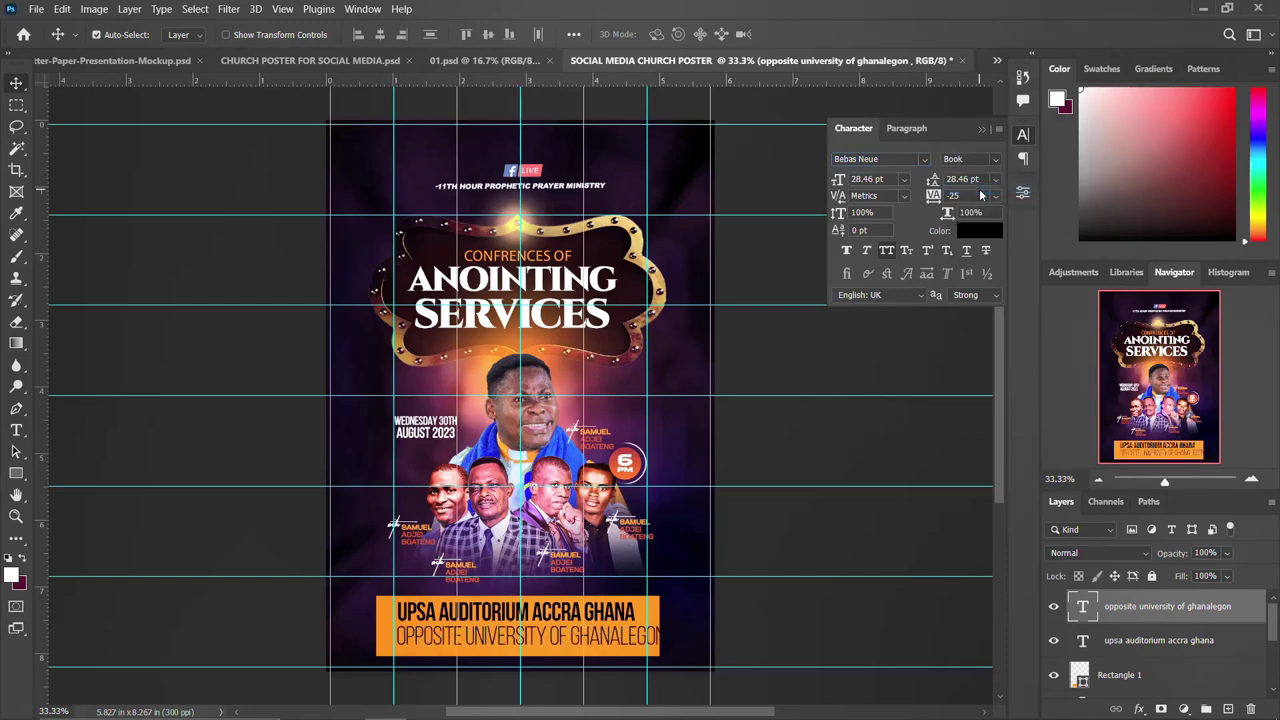
pyautogui.click(997, 160)
pyautogui.click(972, 202)
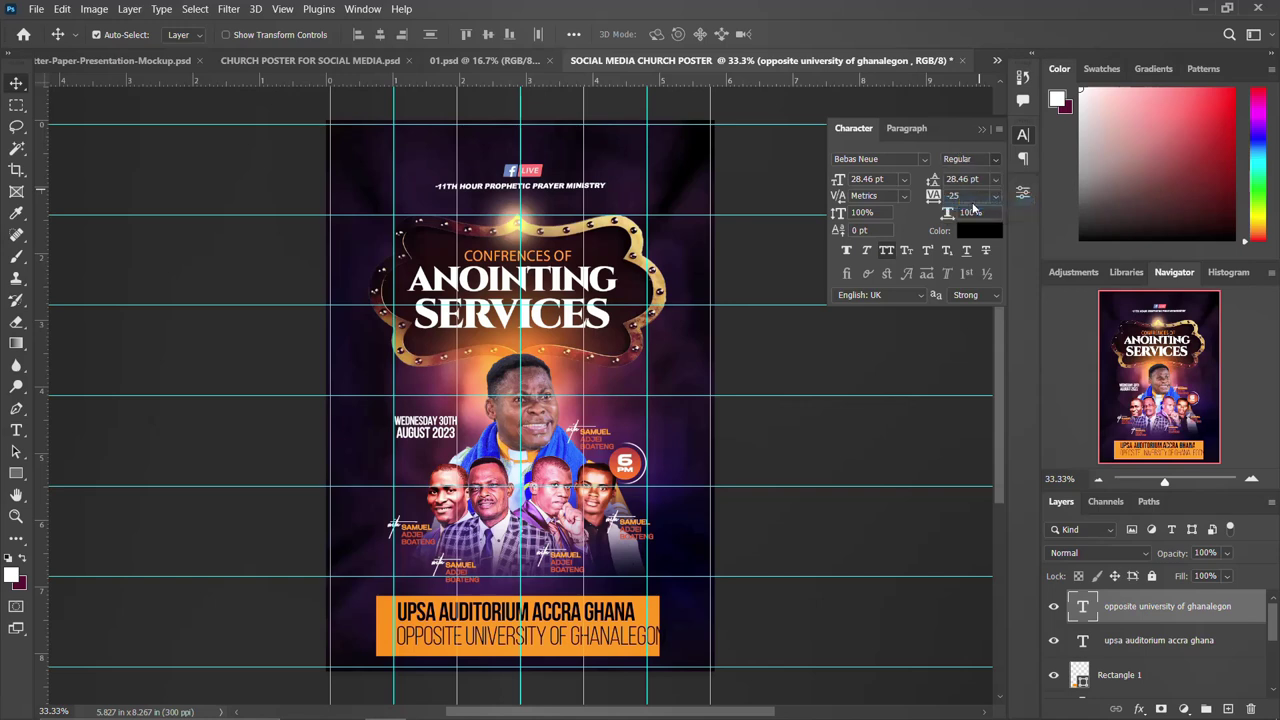
pyautogui.click(1022, 135)
# Step: Scale the address line to about 90% and move it down inside the orange bar
pyautogui.hotkey('ctrl', 't')
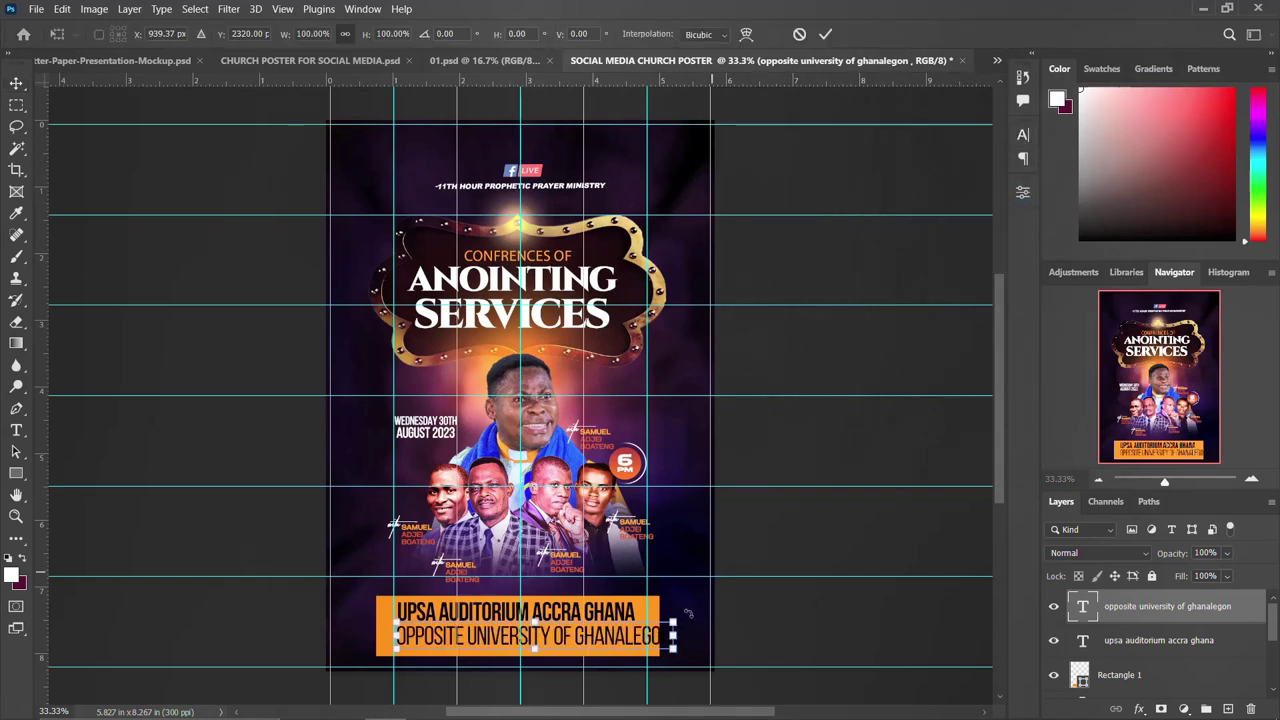
pyautogui.moveTo(672, 628); pyautogui.dragTo(604, 643)
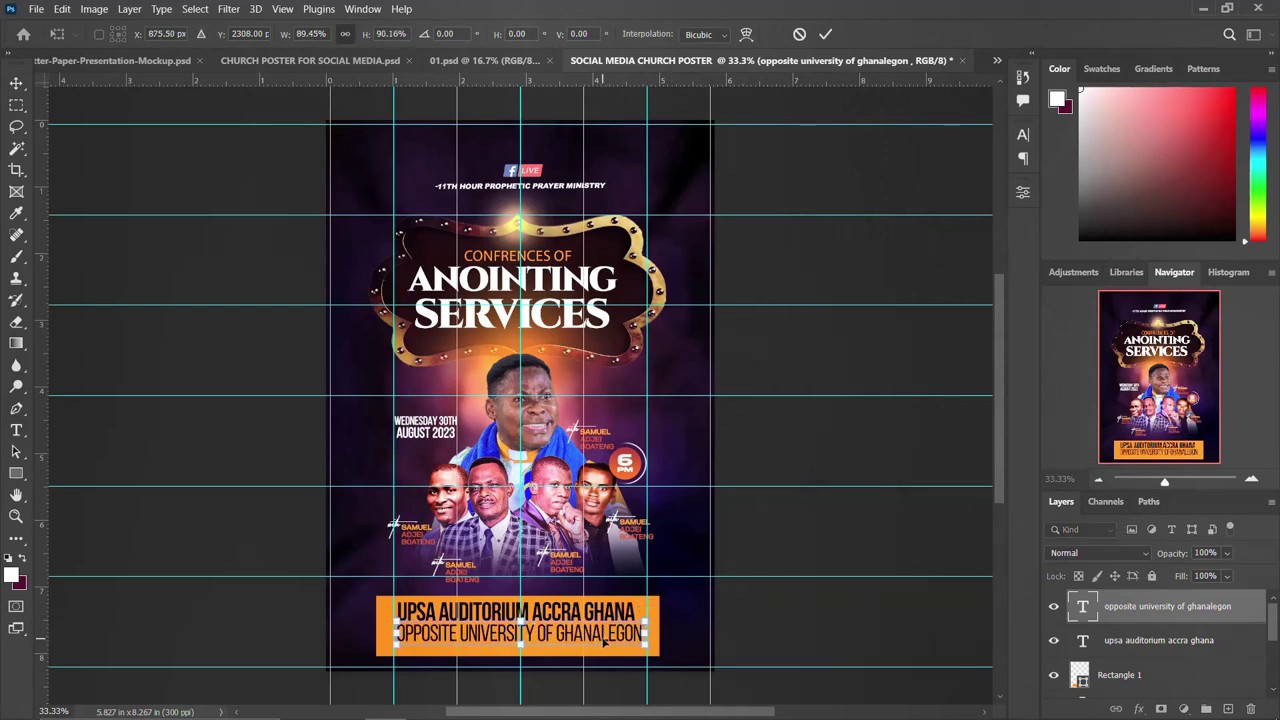
pyautogui.press('Return')
pyautogui.press('Left')
pyautogui.press('Left')
pyautogui.press('Left')
pyautogui.press('Left')
pyautogui.press('Left')
pyautogui.press('Left')
pyautogui.press('Left')
pyautogui.press('Left')
pyautogui.press('Left')
pyautogui.press('Left')
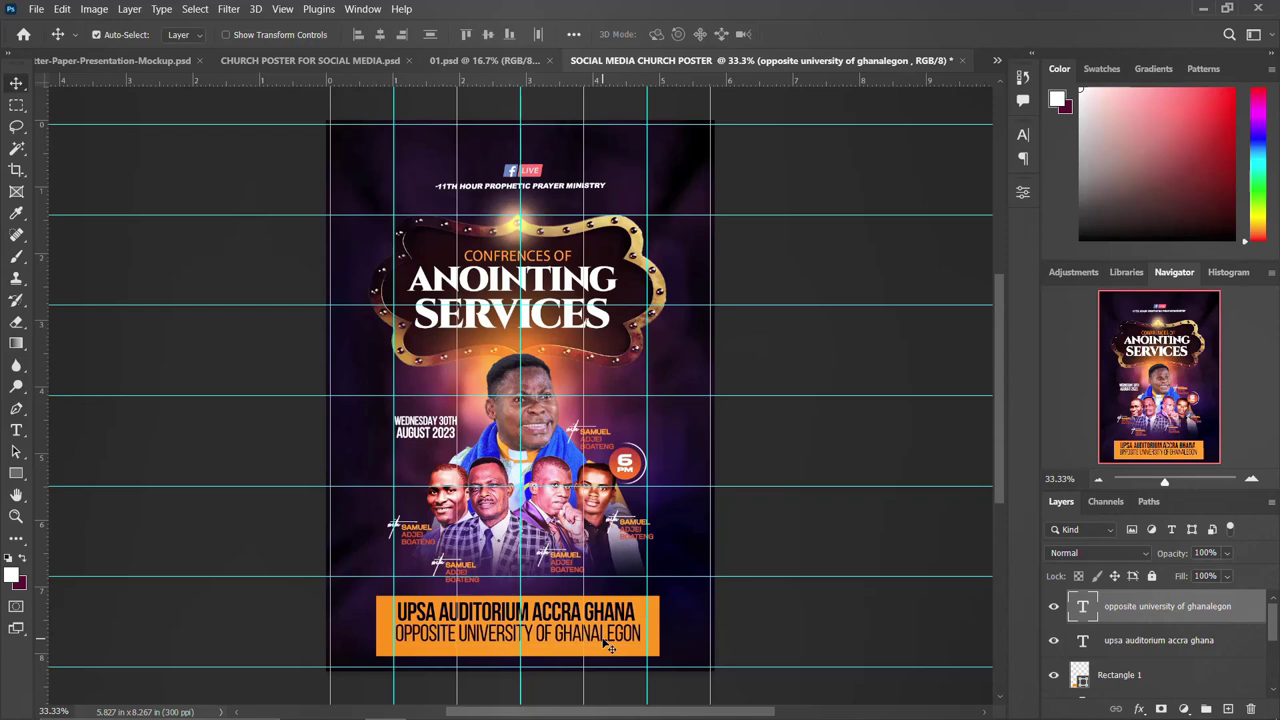
pyautogui.moveTo(574, 648); pyautogui.dragTo(572, 660)
# Step: Duplicate the address layer with Ctrl+J and replace its text with the copied CALL OR WHATSAPP line
pyautogui.hotkey('ctrl', 'j')
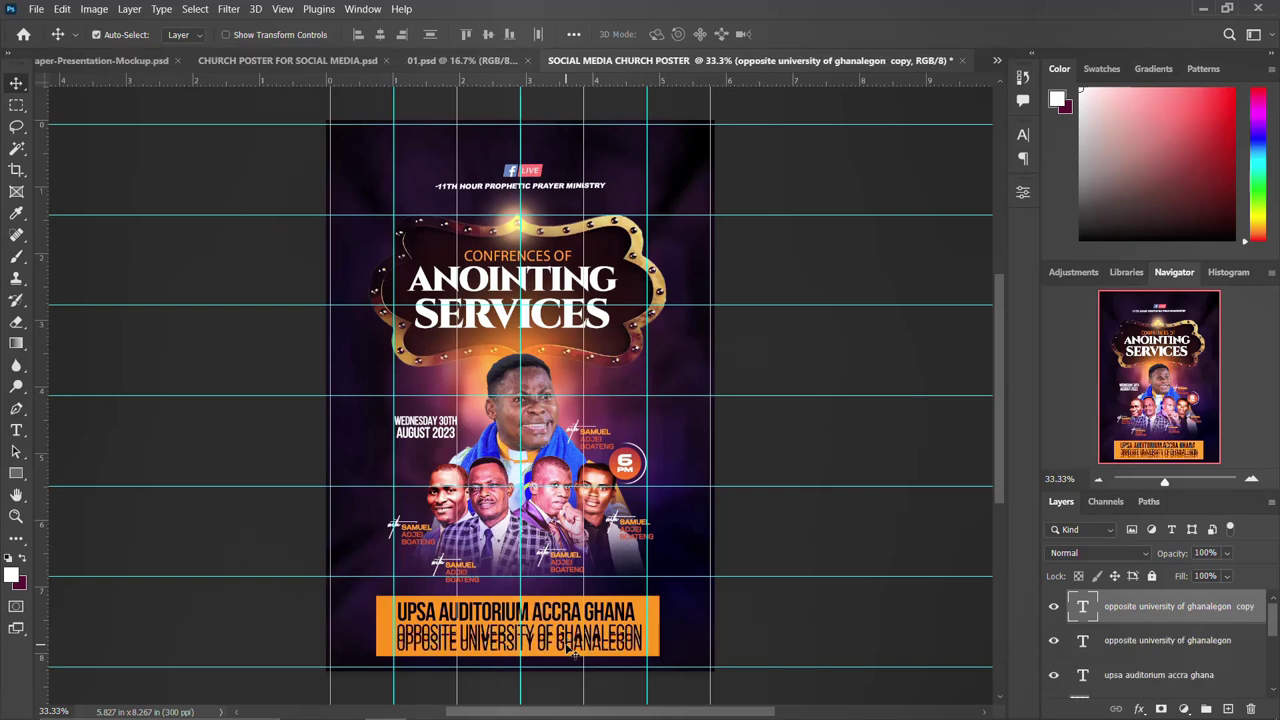
pyautogui.click(551, 703)
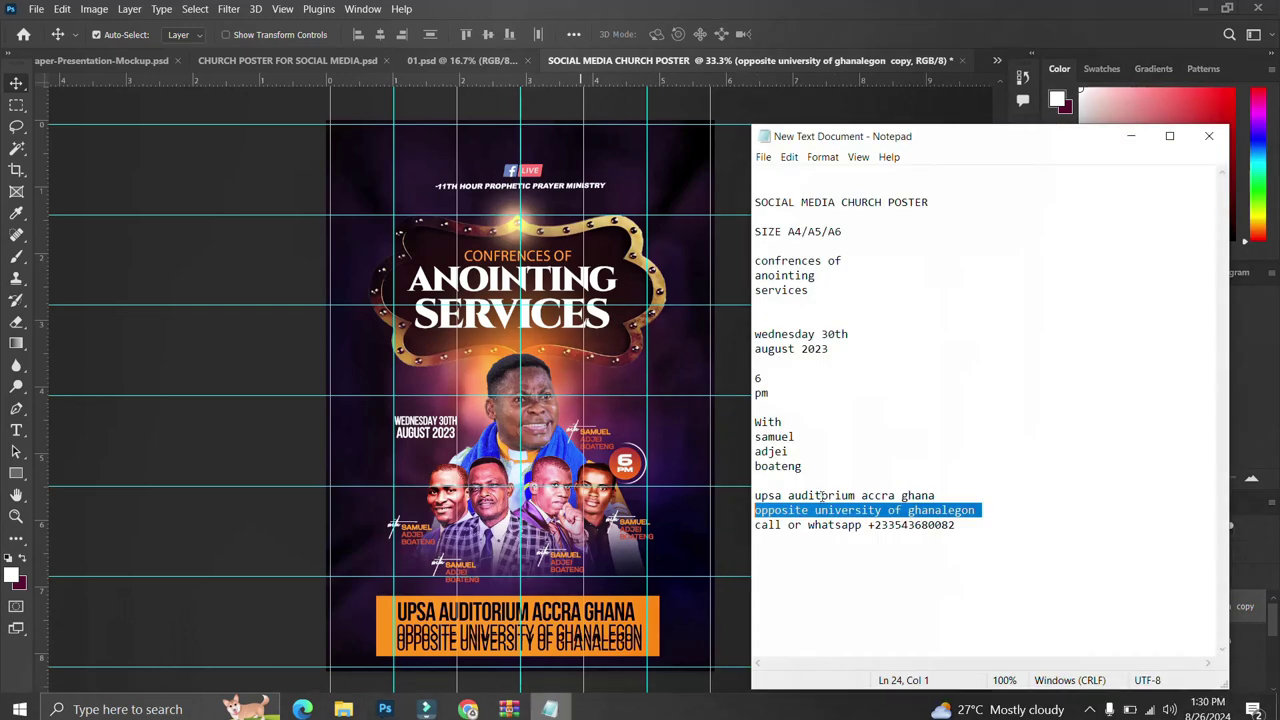
pyautogui.moveTo(960, 526); pyautogui.dragTo(757, 525)
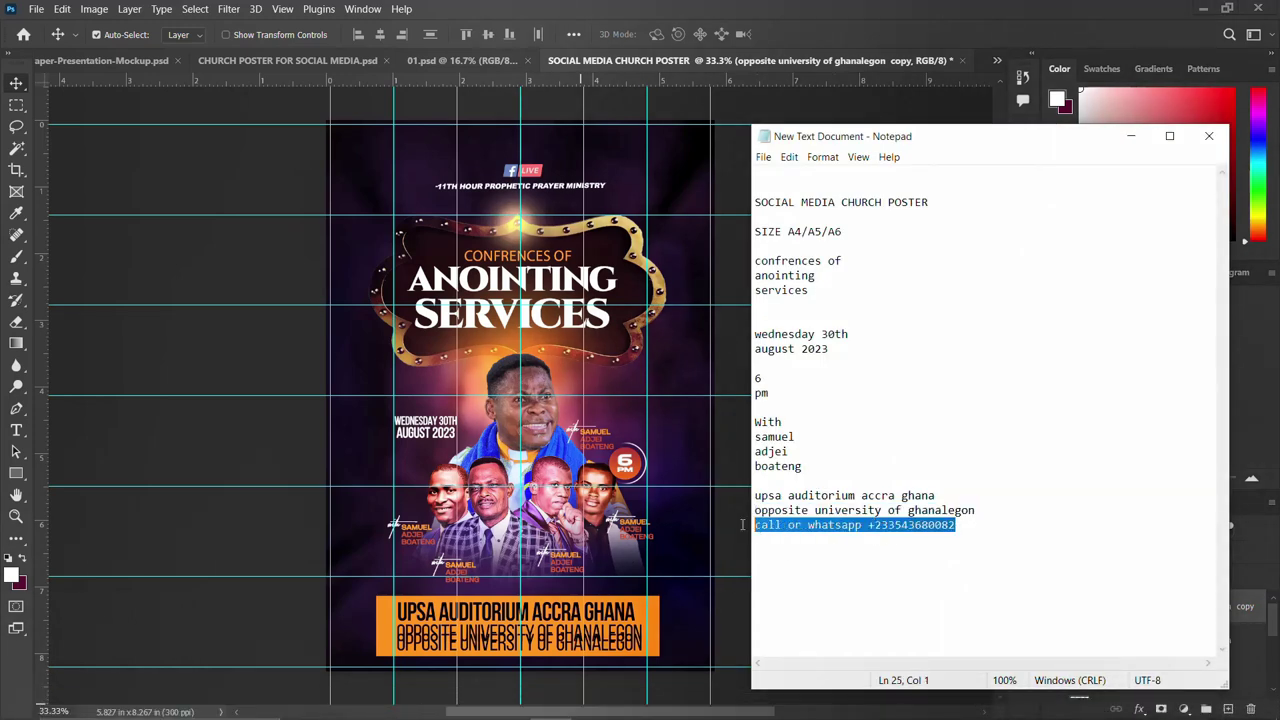
pyautogui.click(563, 645)
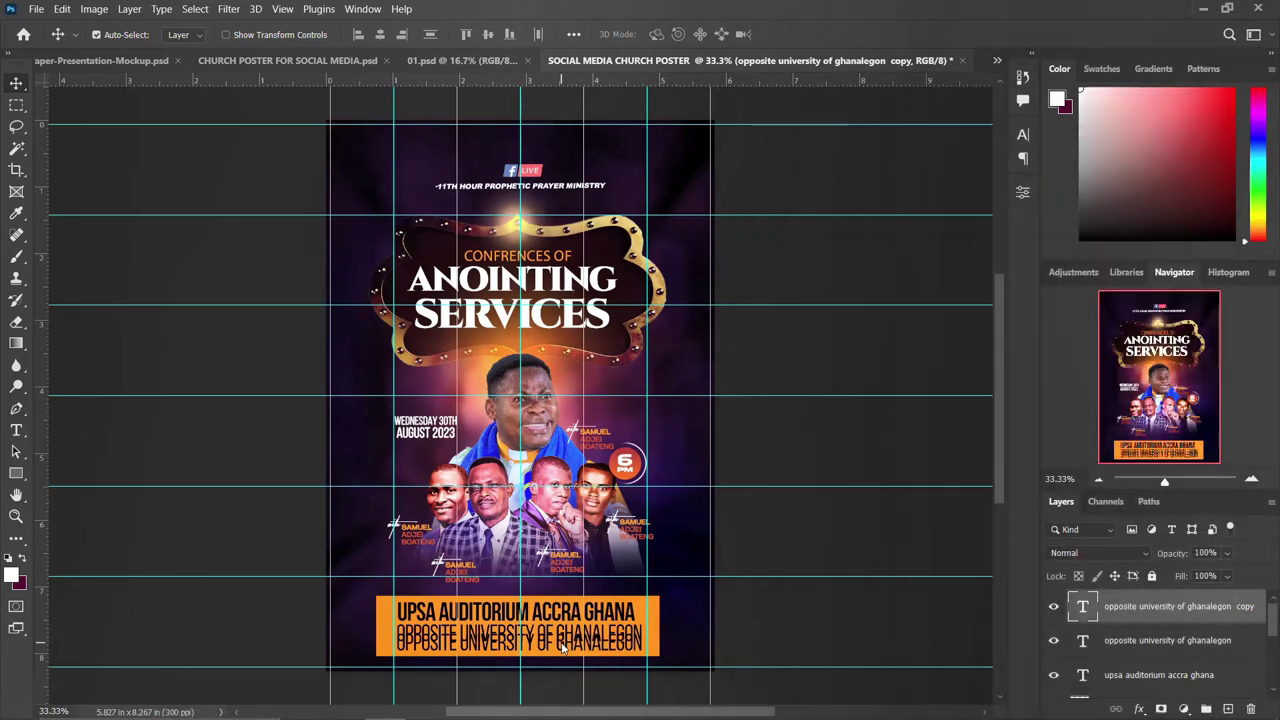
pyautogui.doubleClick(1082, 607)
pyautogui.hotkey('ctrl', 'v')
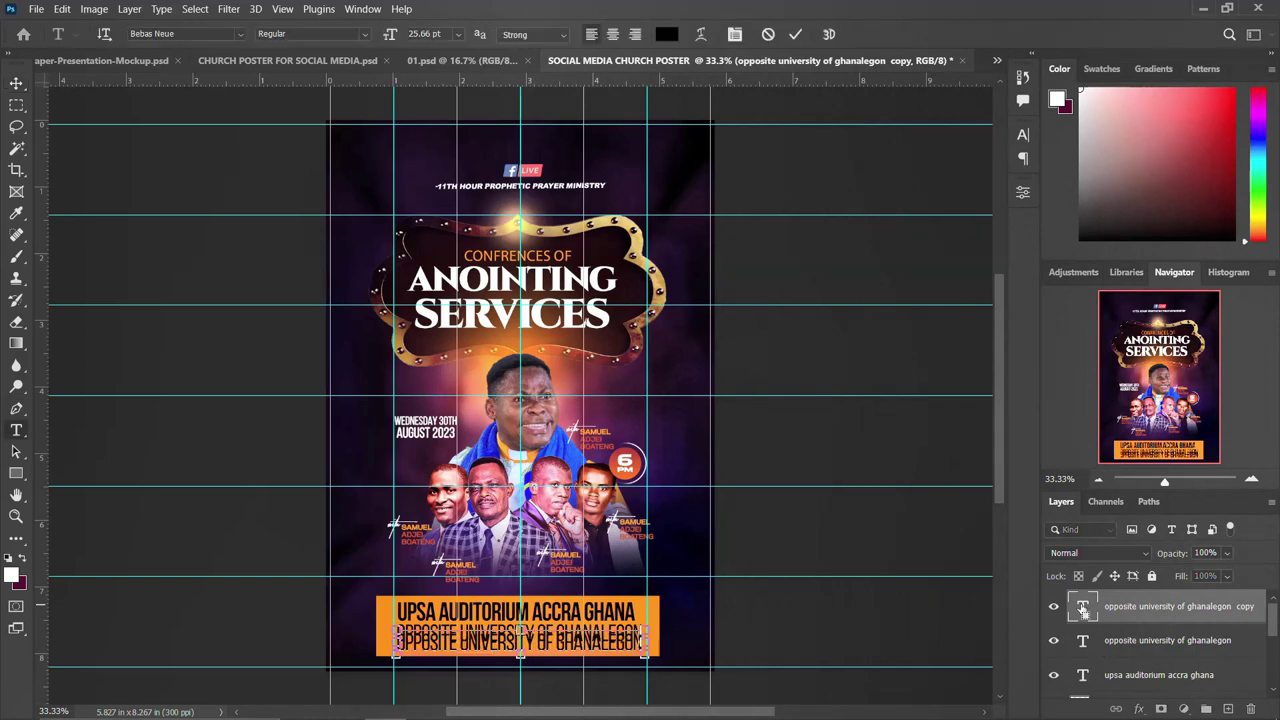
pyautogui.hotkey('ctrl', 'Return')
pyautogui.press('v')
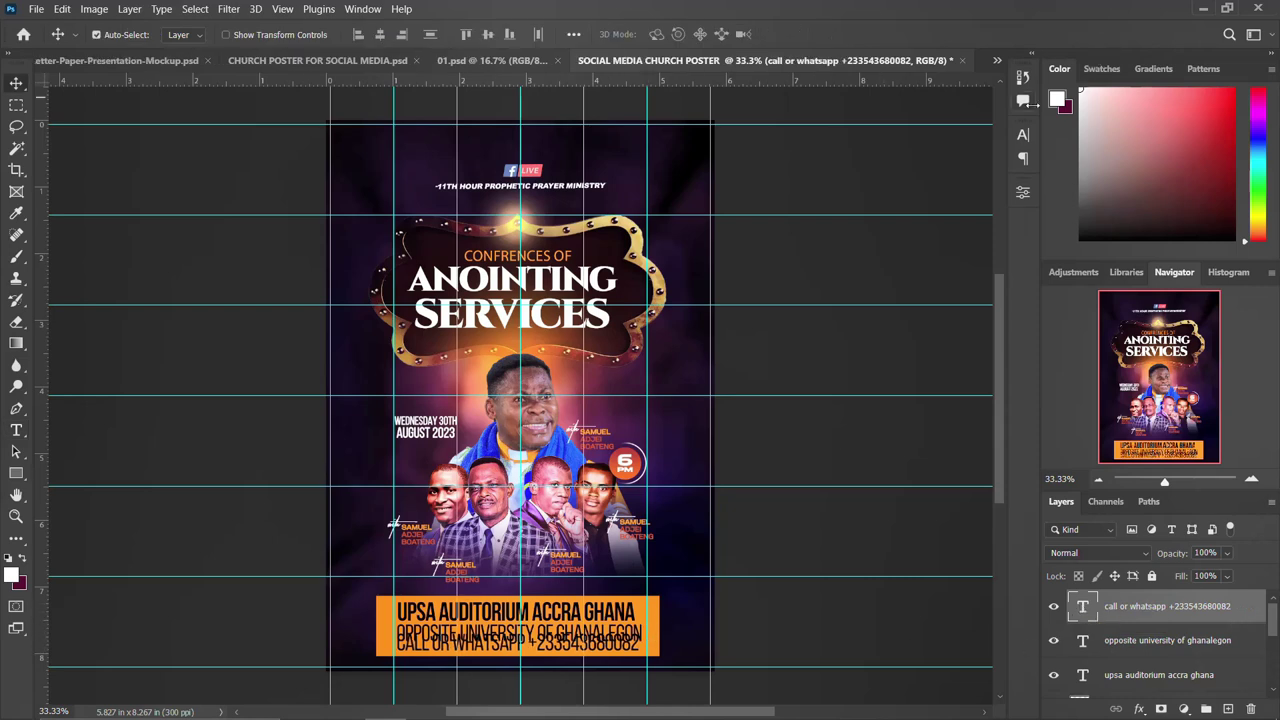
pyautogui.click(1023, 135)
pyautogui.click(924, 159)
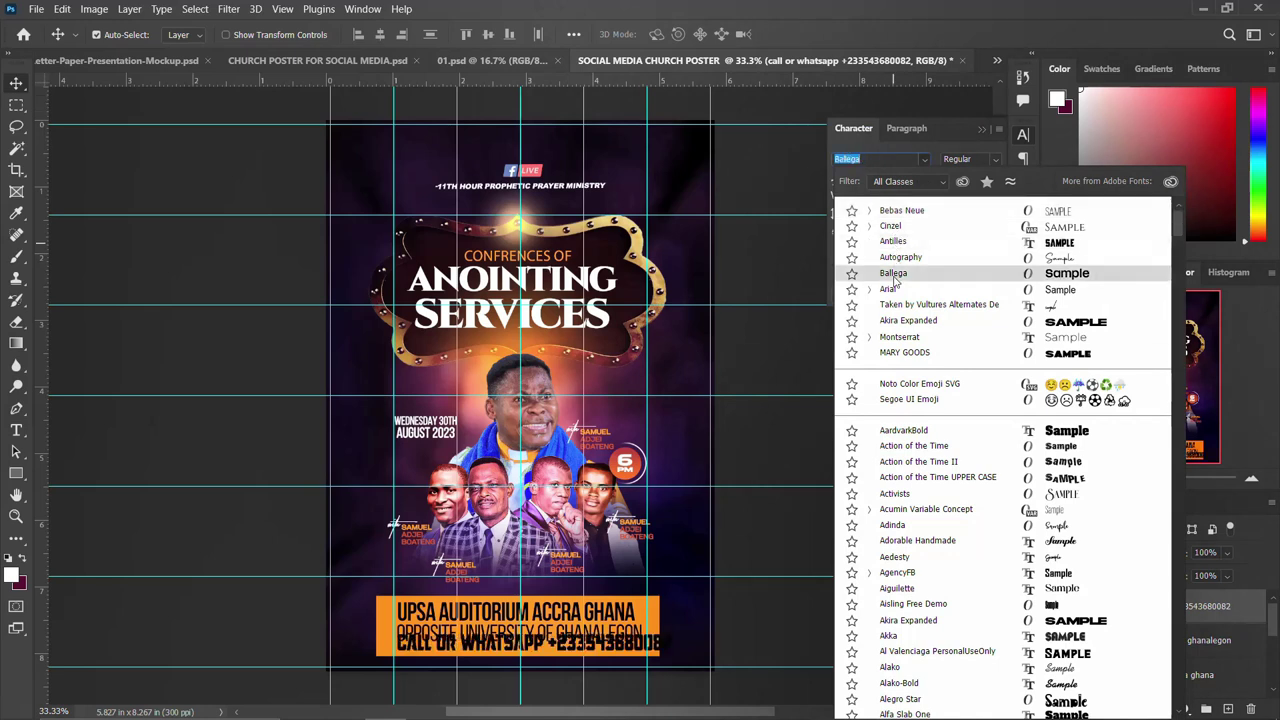
# Step: Switch the CALL OR WHATSAPP line to Ballega and reduce it from 15 pt to 13 pt
pyautogui.click(894, 274)
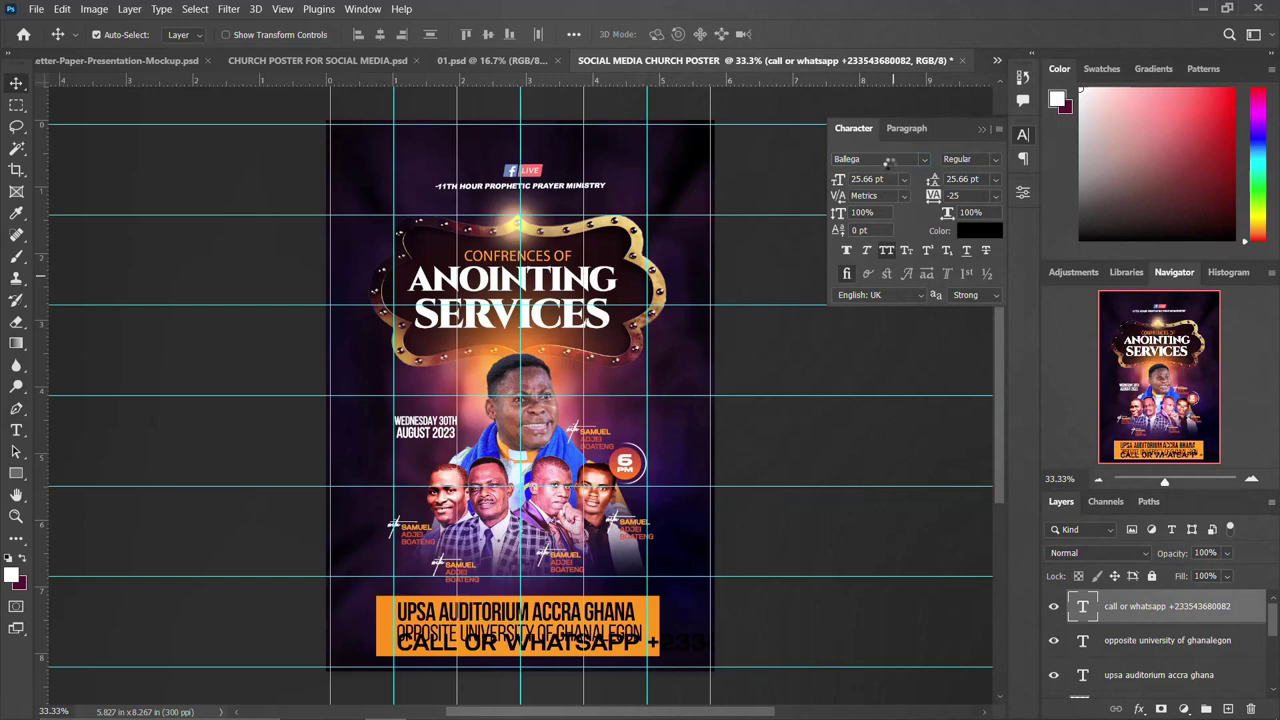
pyautogui.click(866, 180)
pyautogui.write('15pt')
pyautogui.press('Return')
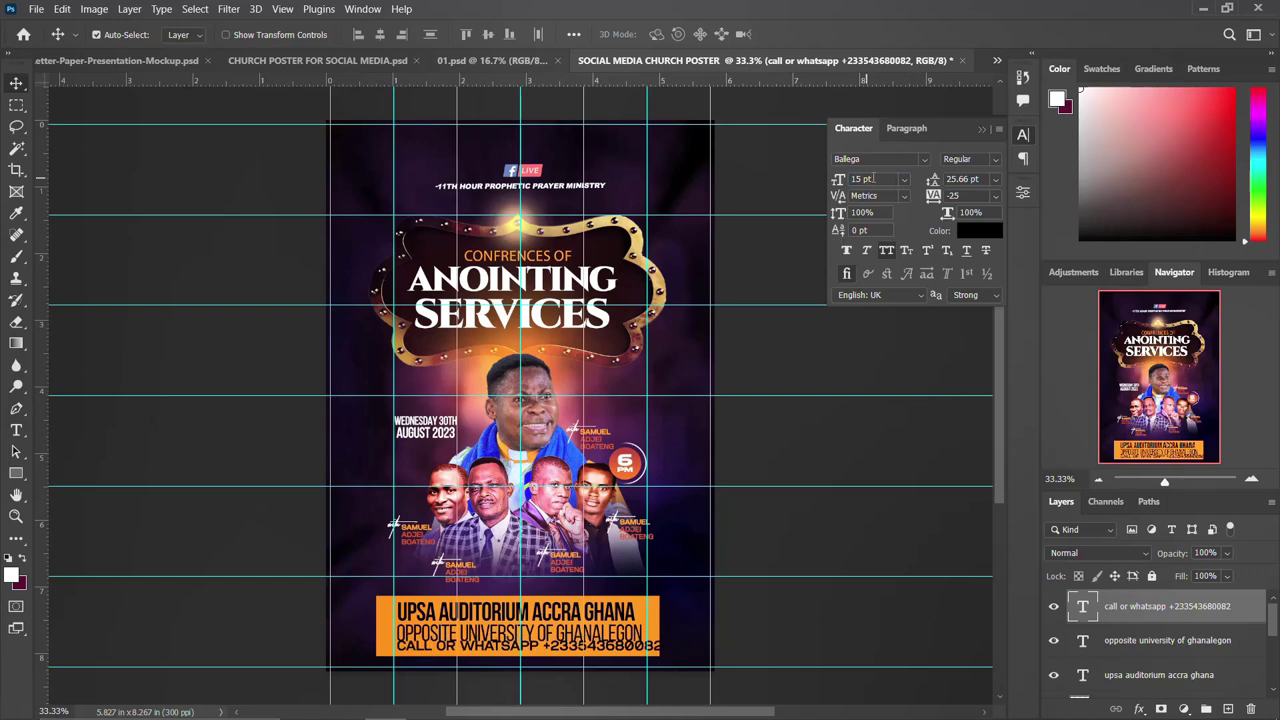
pyautogui.press('Down')
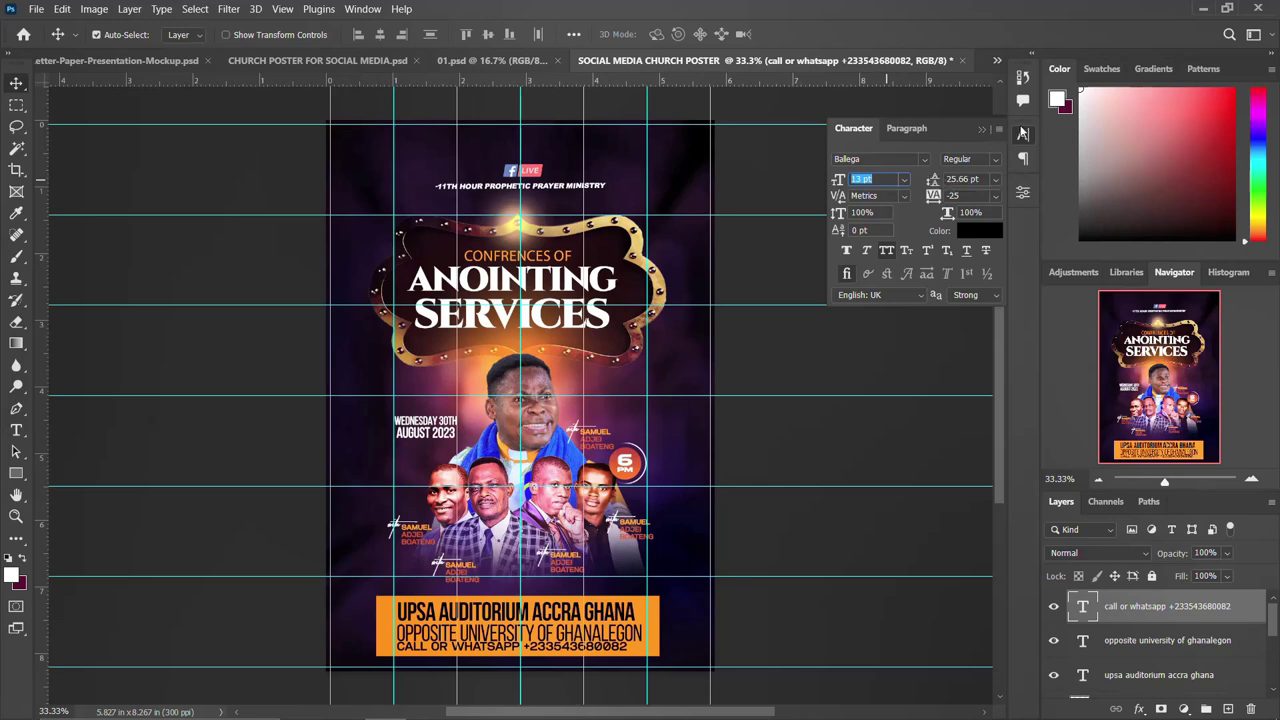
pyautogui.click(1023, 134)
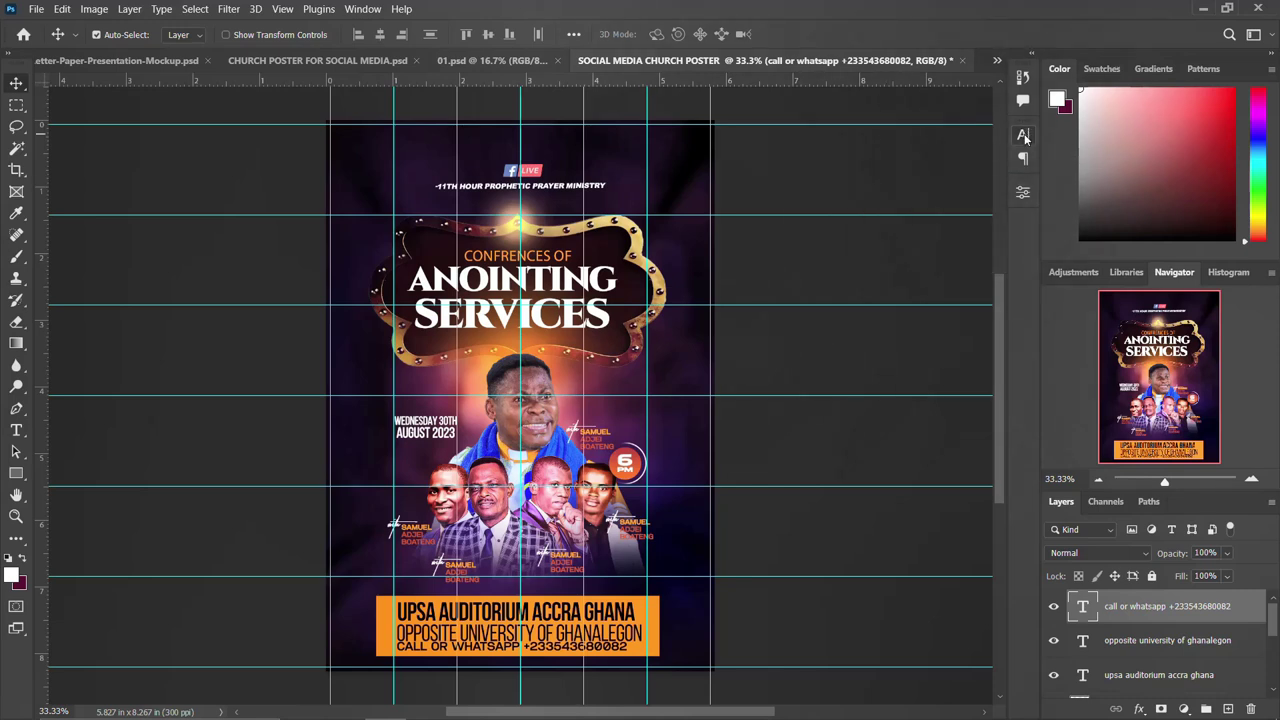
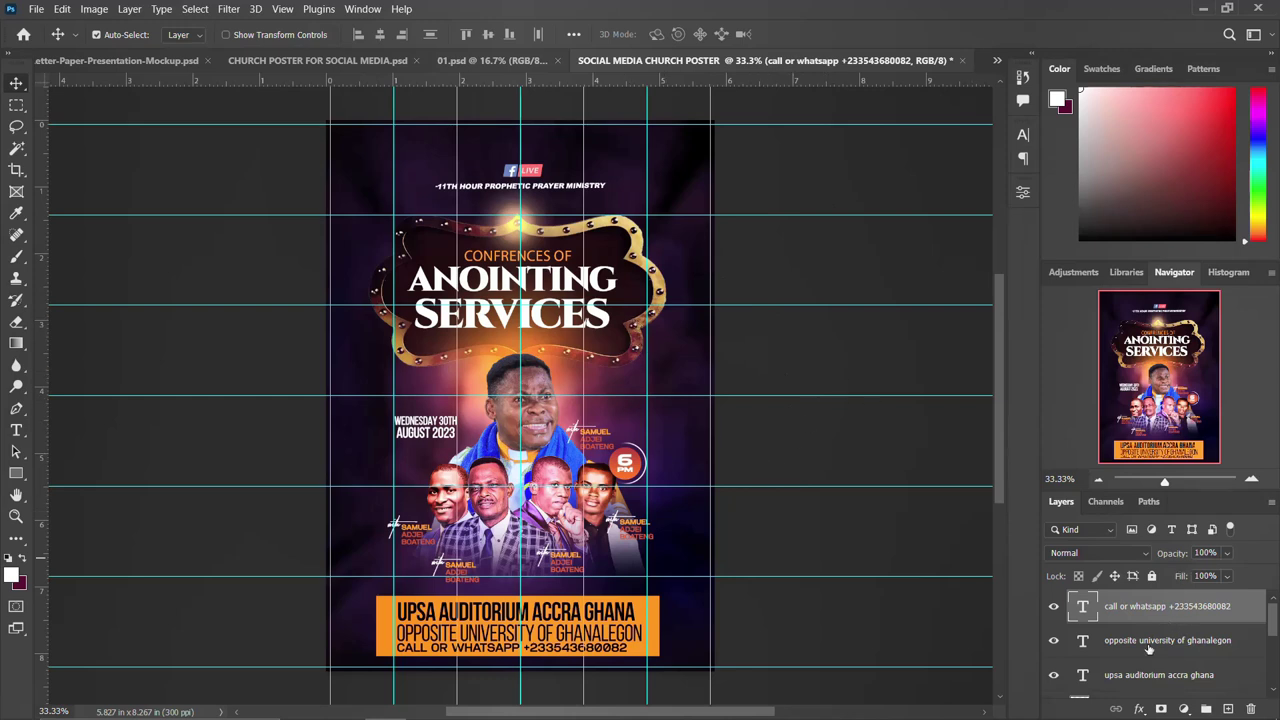
# Step: Group the three address and contact text layers and name the group DOWN DETAILS
pyautogui.scroll(-2, 1148, 648)
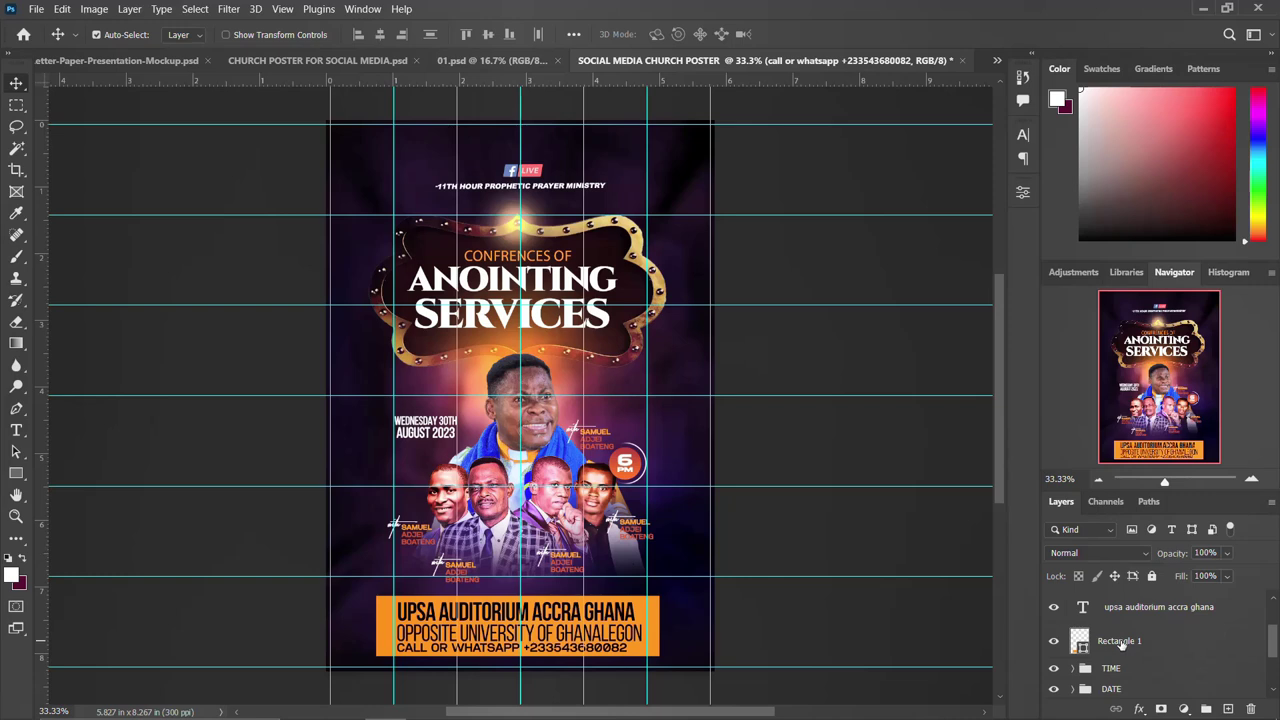
pyautogui.keyDown('shift'); pyautogui.click(1121, 641); pyautogui.keyUp('shift')
pyautogui.hotkey('ctrl', 'g')
pyautogui.doubleClick(1114, 599)
pyautogui.write('DOWN DETAILS')
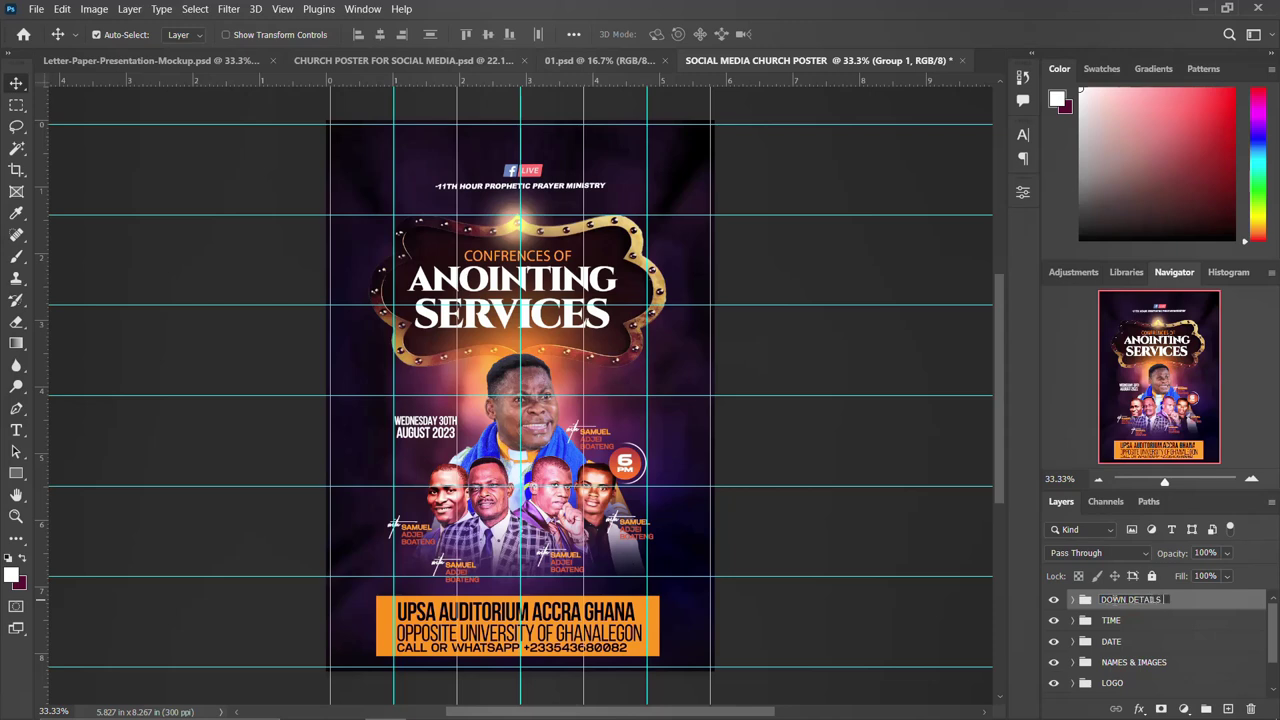
pyautogui.press('Return')
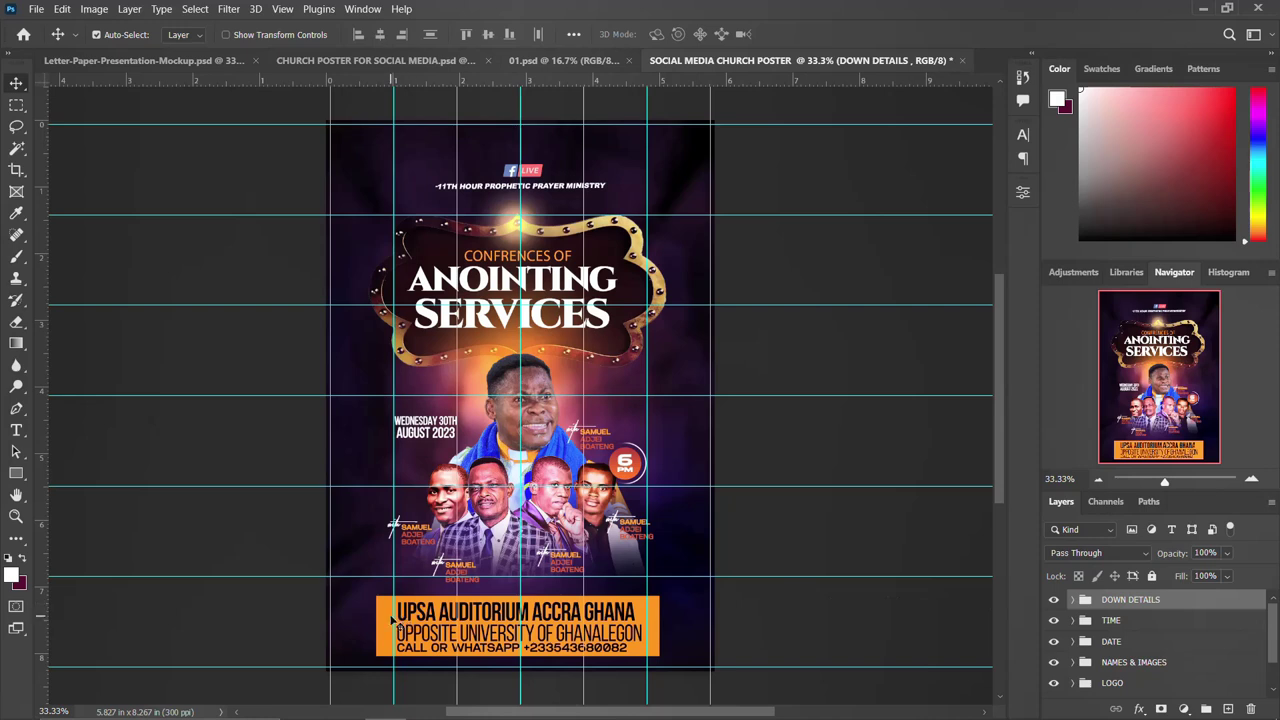
# Step: Place google-location-icon-16 on the poster, shrink it, and set it beside the UPSA AUDITORIUM address
pyautogui.moveTo(430, 715)
pyautogui.click(343, 703)
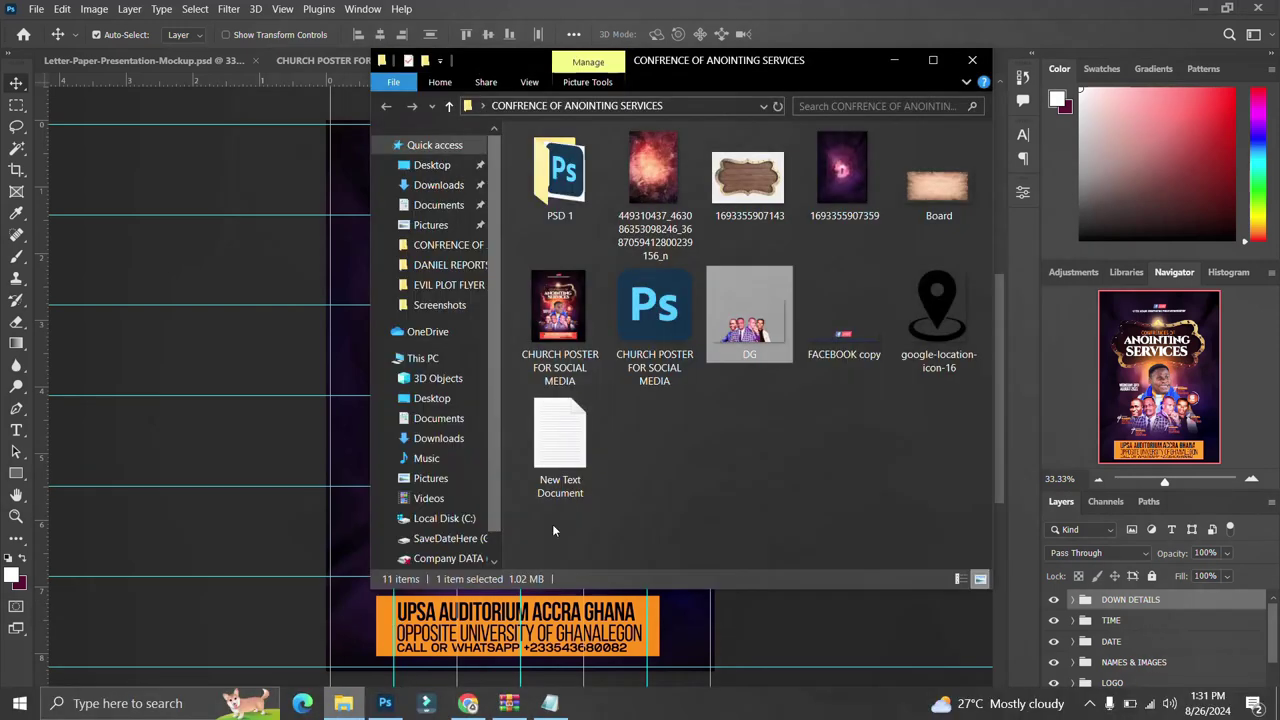
pyautogui.click(935, 310)
pyautogui.moveTo(935, 310); pyautogui.dragTo(266, 376)
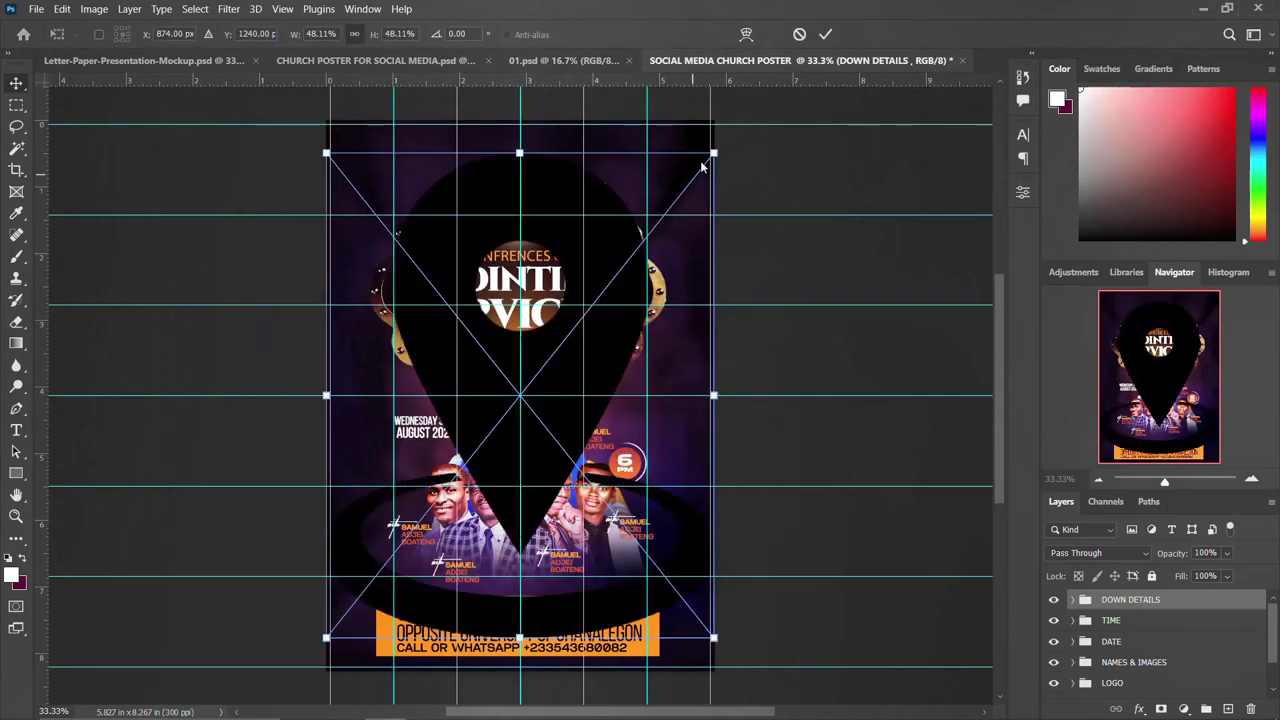
pyautogui.moveTo(713, 153); pyautogui.dragTo(522, 376)
pyautogui.press('Return')
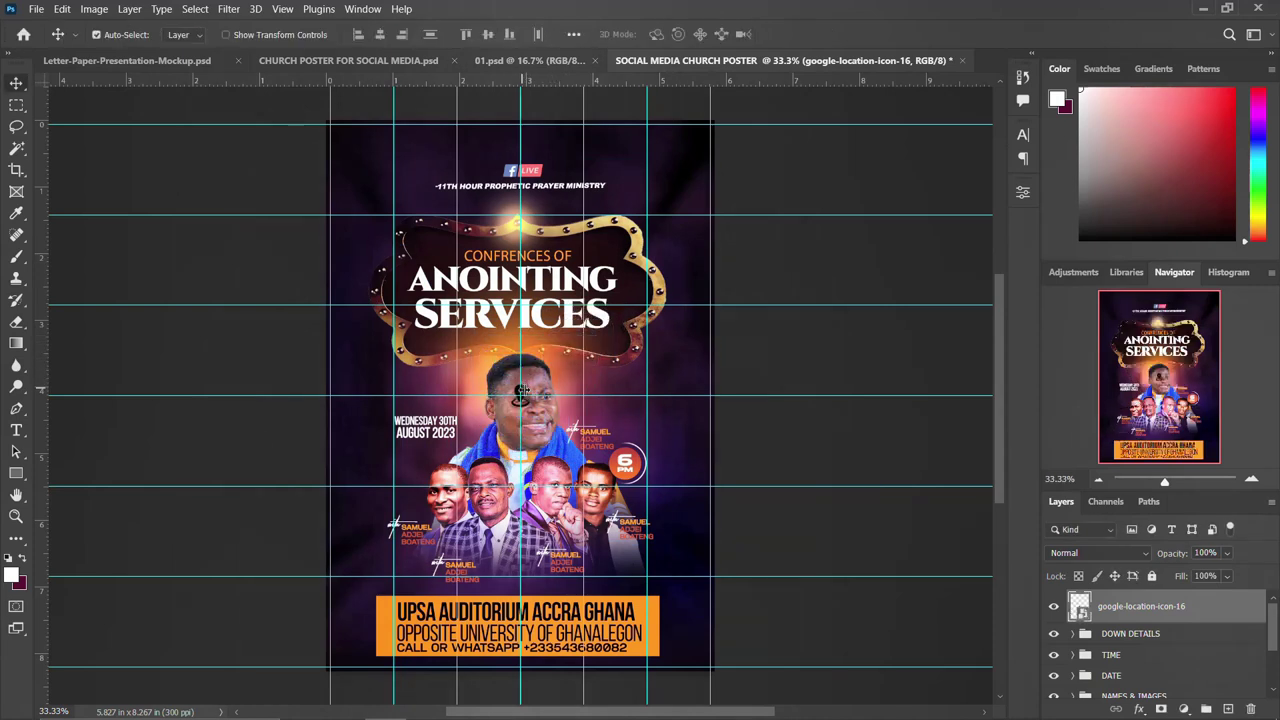
pyautogui.hotkey('ctrl', ';')
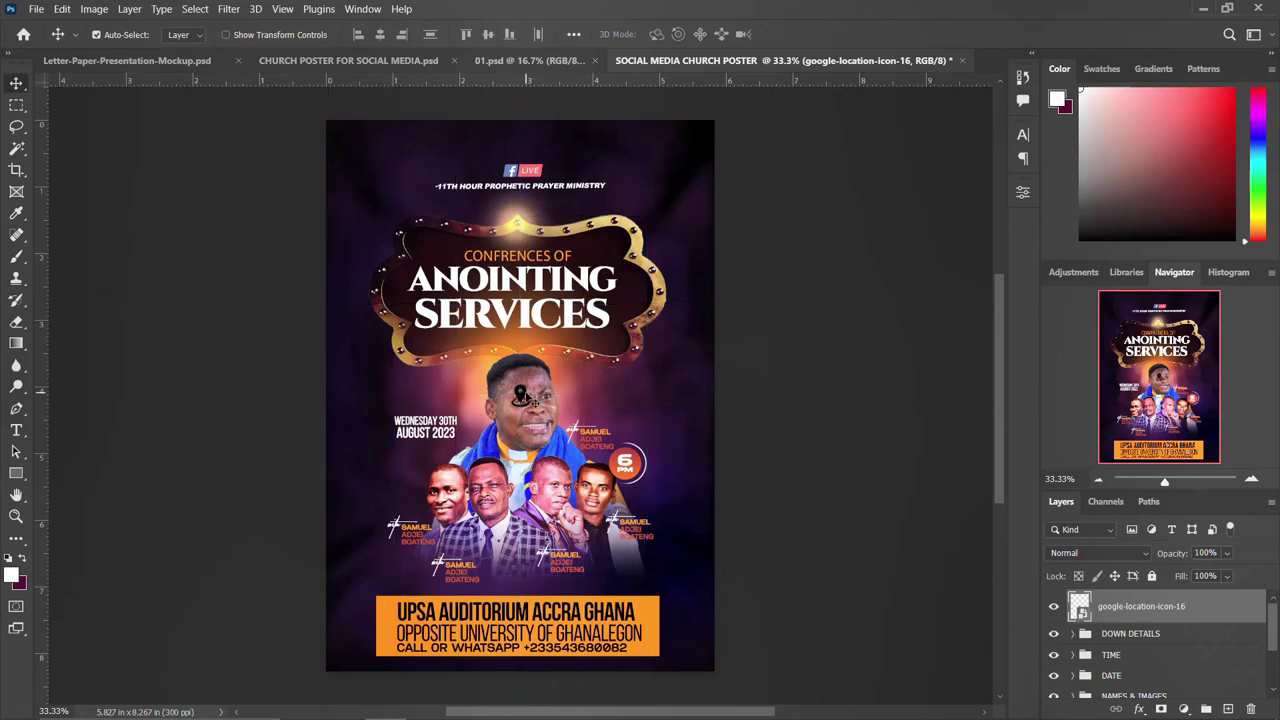
pyautogui.moveTo(526, 400); pyautogui.dragTo(385, 619)
pyautogui.click(283, 9)
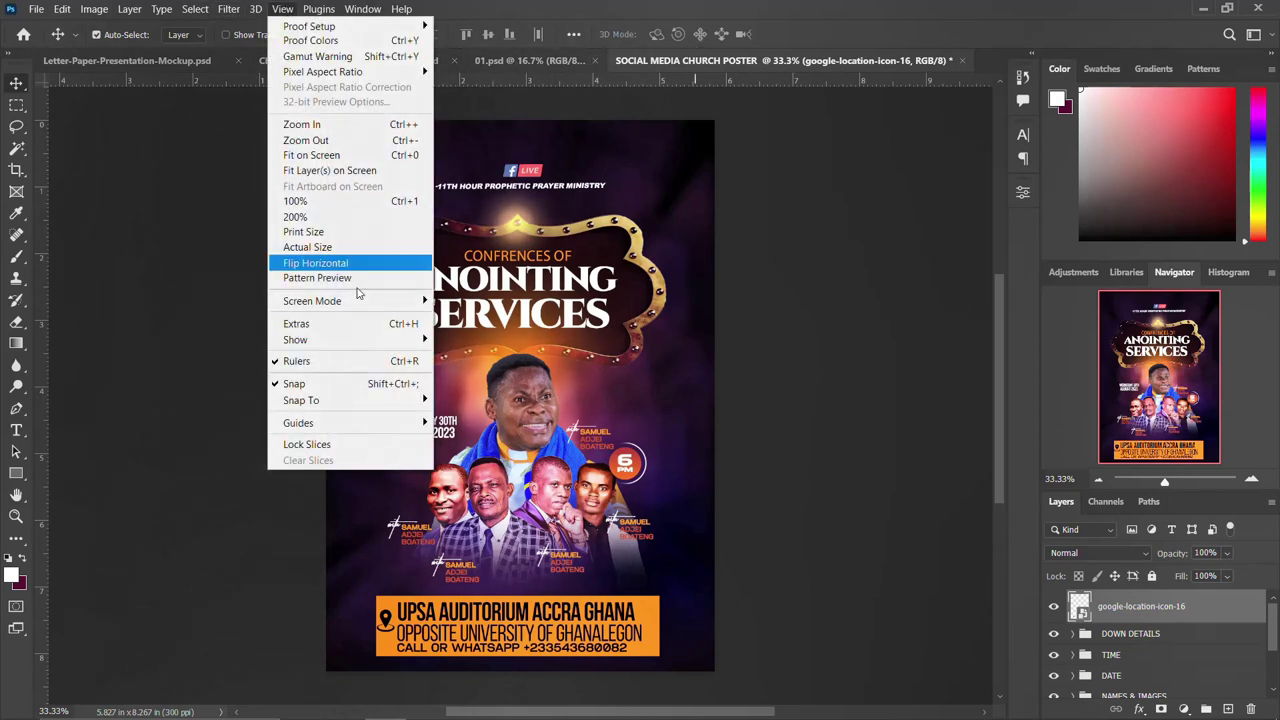
pyautogui.moveTo(338, 428)
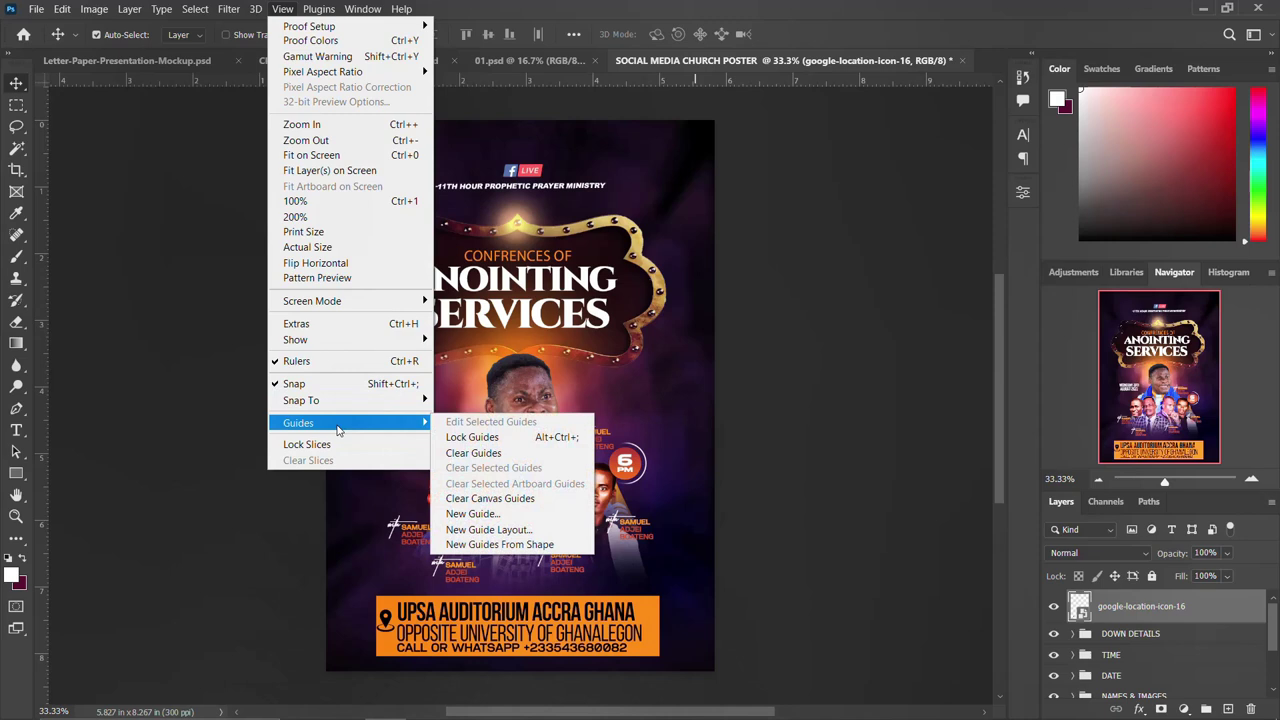
pyautogui.click(487, 532)
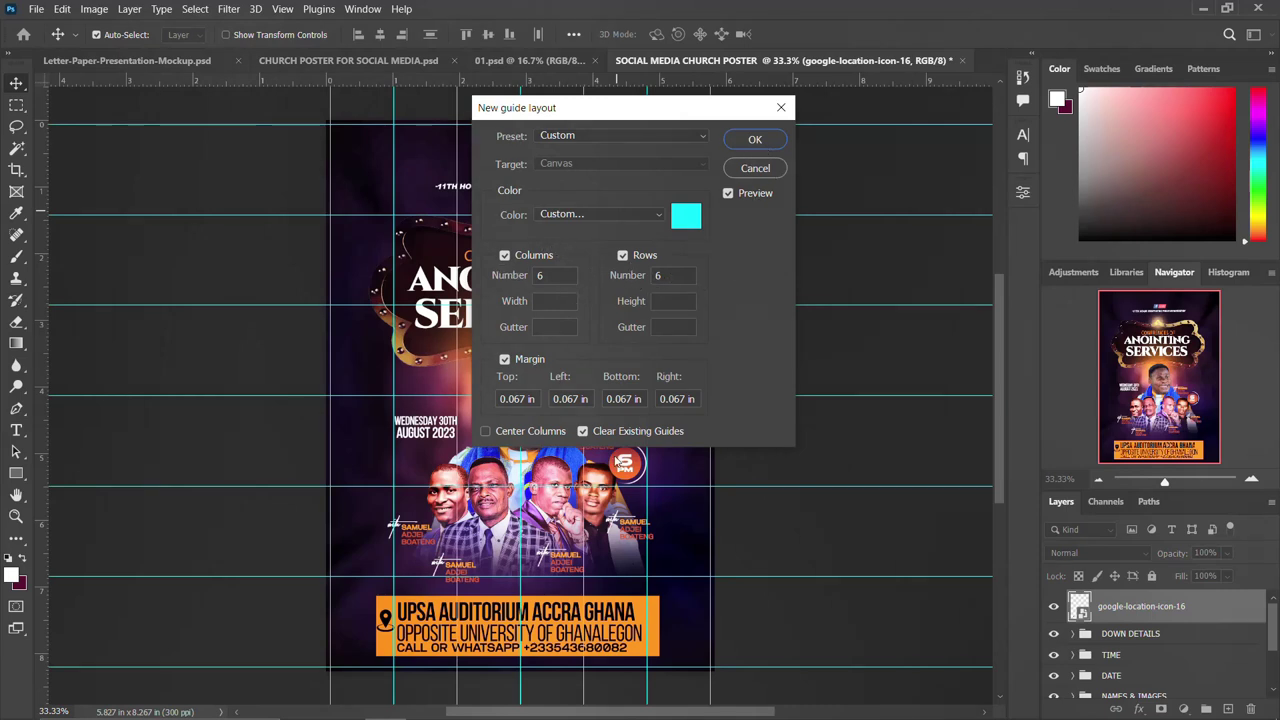
pyautogui.click(583, 432)
pyautogui.click(582, 432)
pyautogui.click(755, 140)
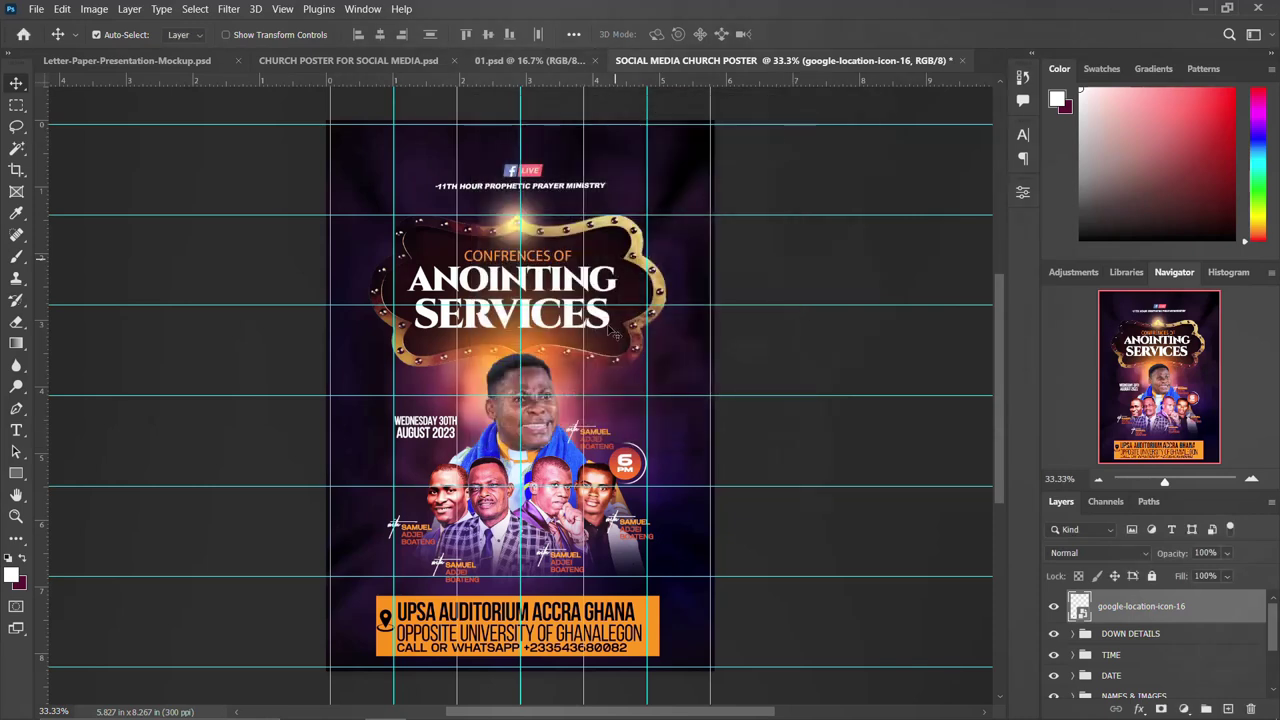
pyautogui.hotkey('ctrl', ';')
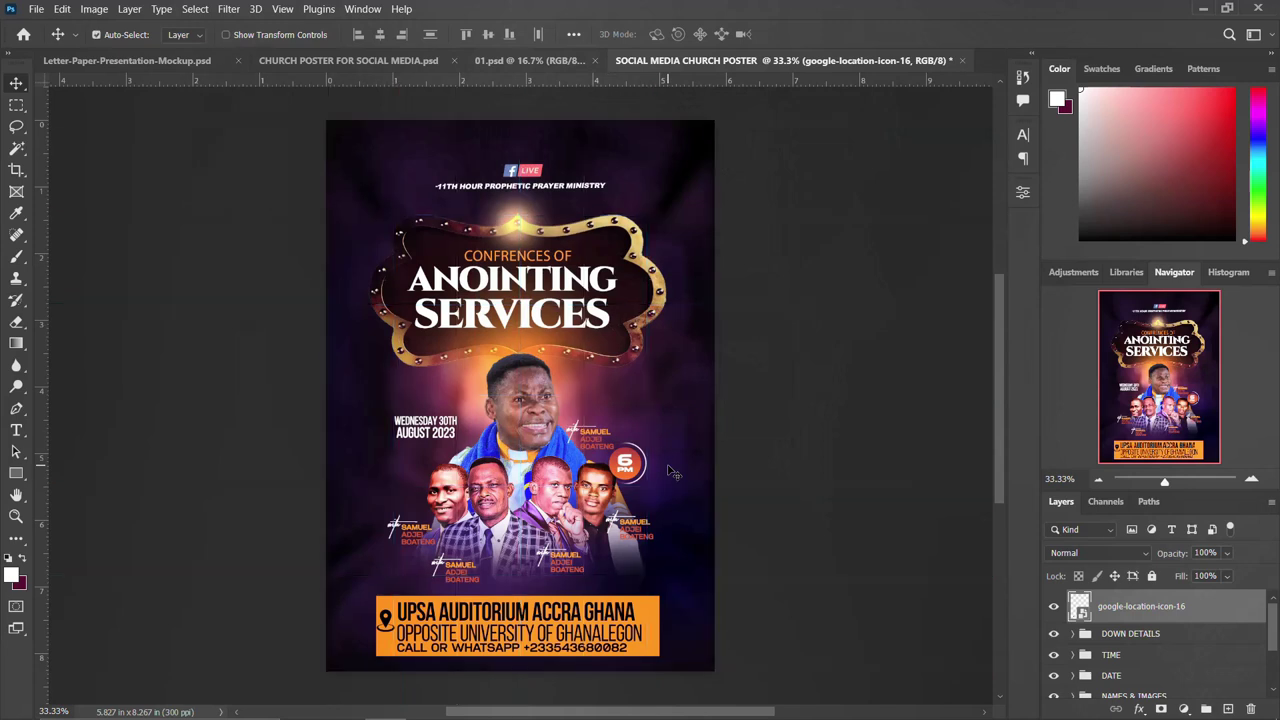
# Step: Show the guides again and move the location pin into the DOWN DETAILS group
pyautogui.hotkey('ctrl', ';')
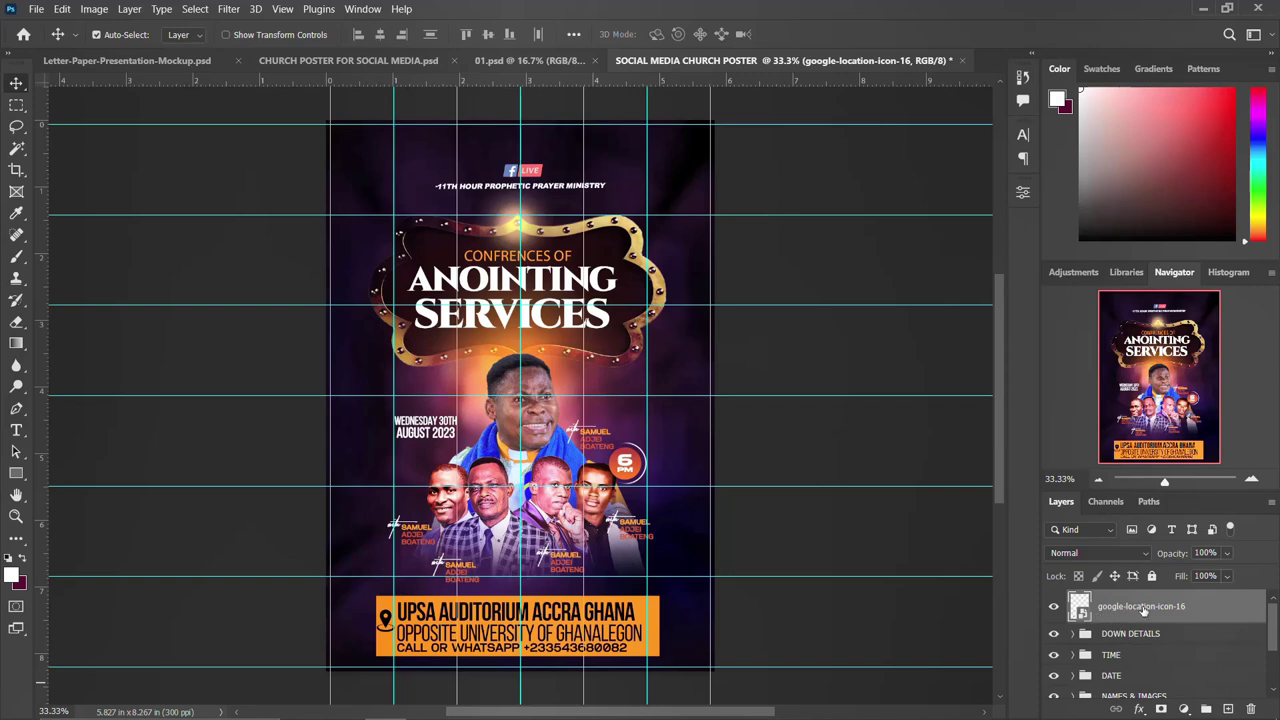
pyautogui.press('Delete')
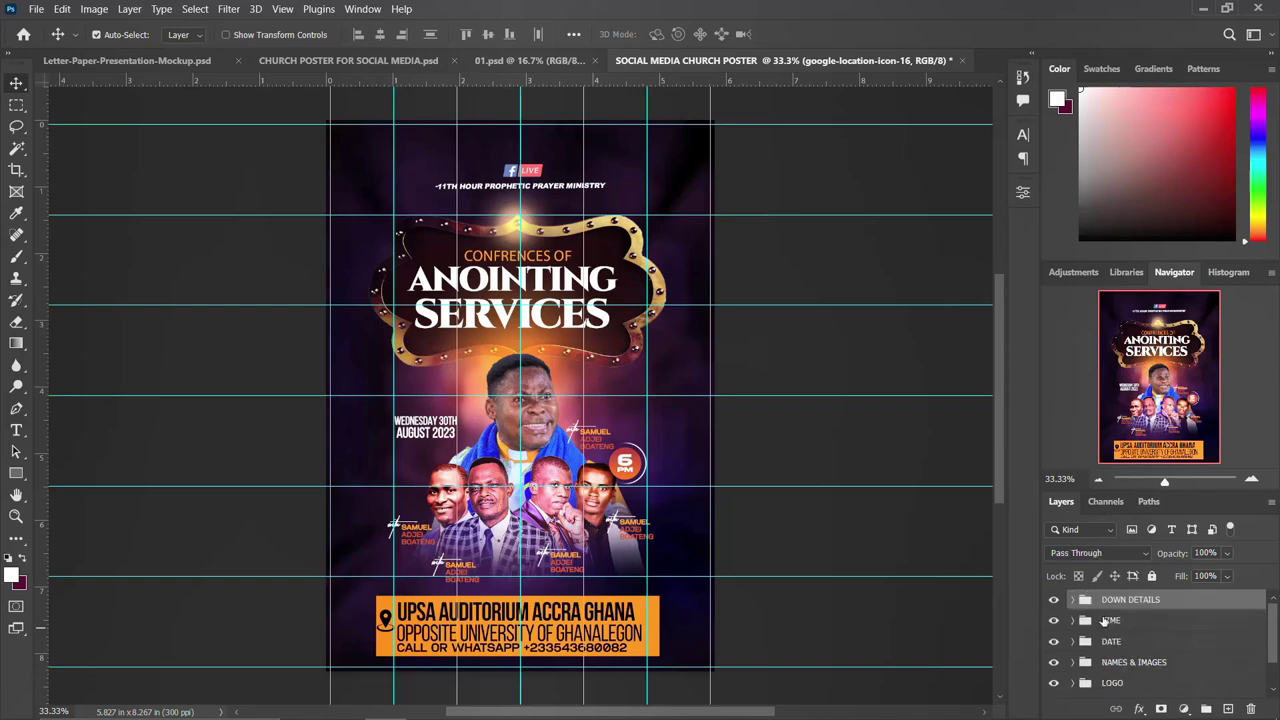
pyautogui.click(1054, 600)
pyautogui.click(1054, 600)
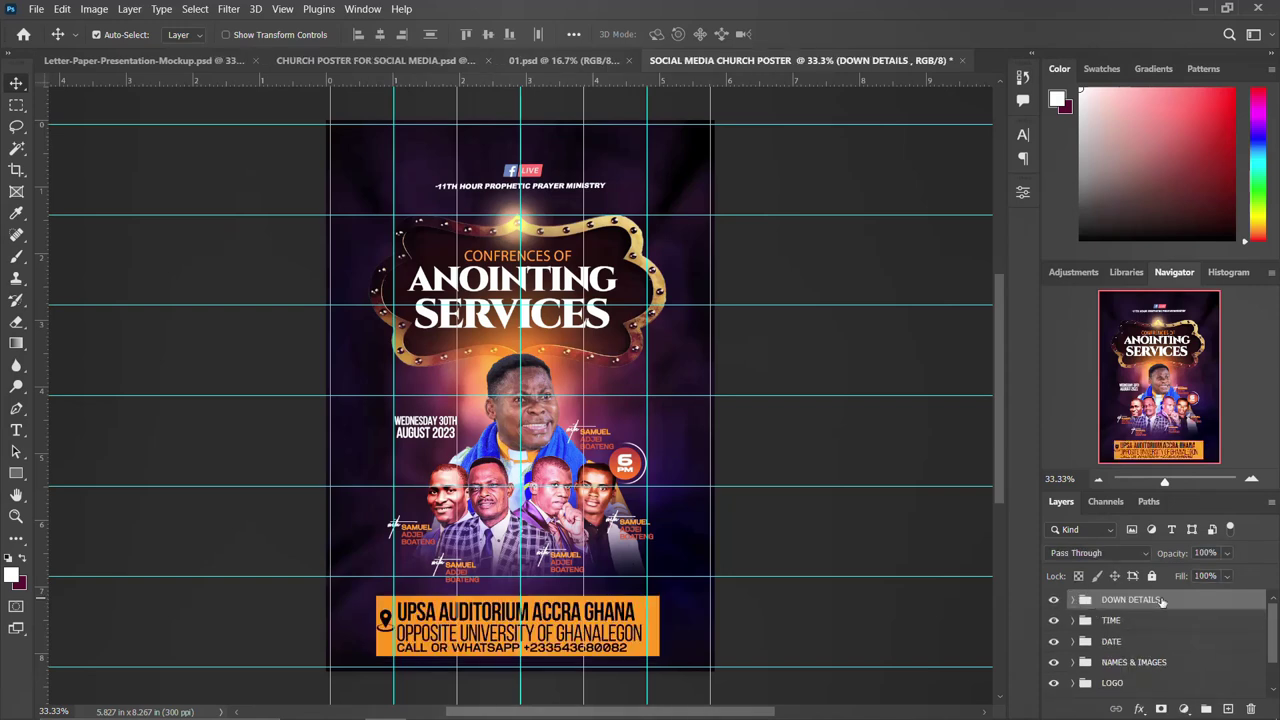
# Step: Nudge the DOWN DETAILS address banner slightly to the right with Free Transform
pyautogui.hotkey('ctrl', 't')
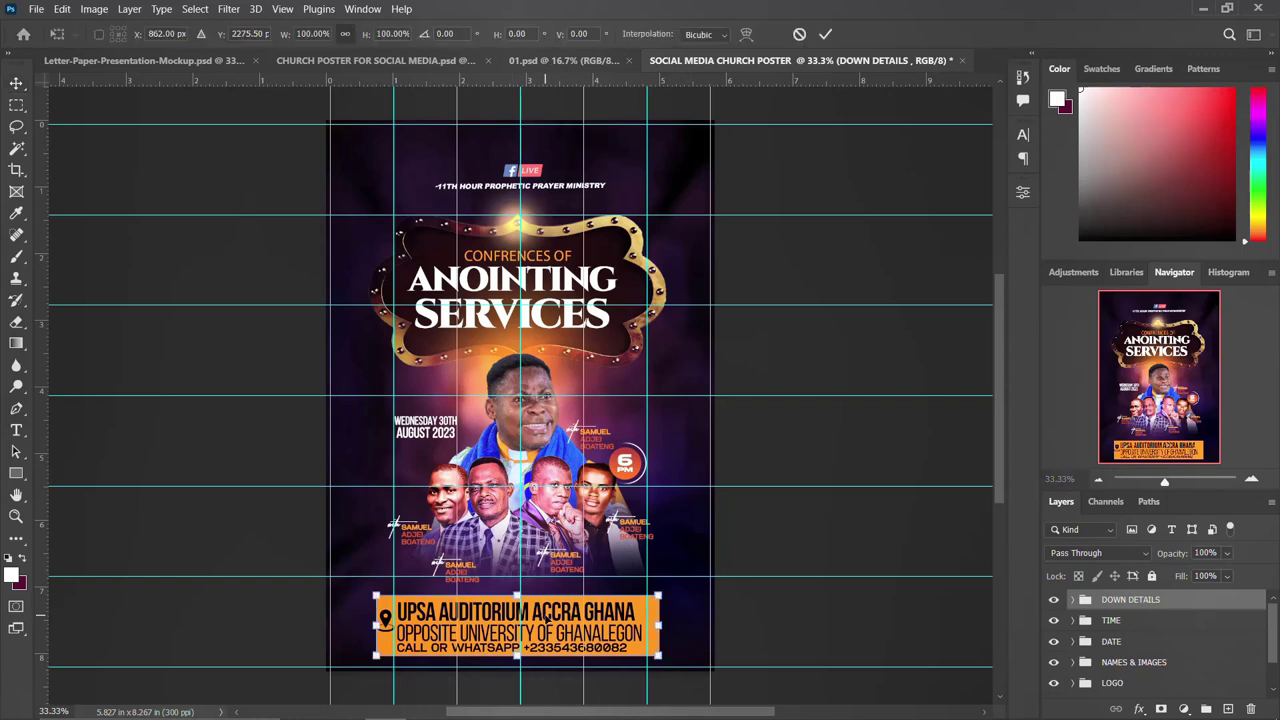
pyautogui.moveTo(545, 617); pyautogui.dragTo(548, 618)
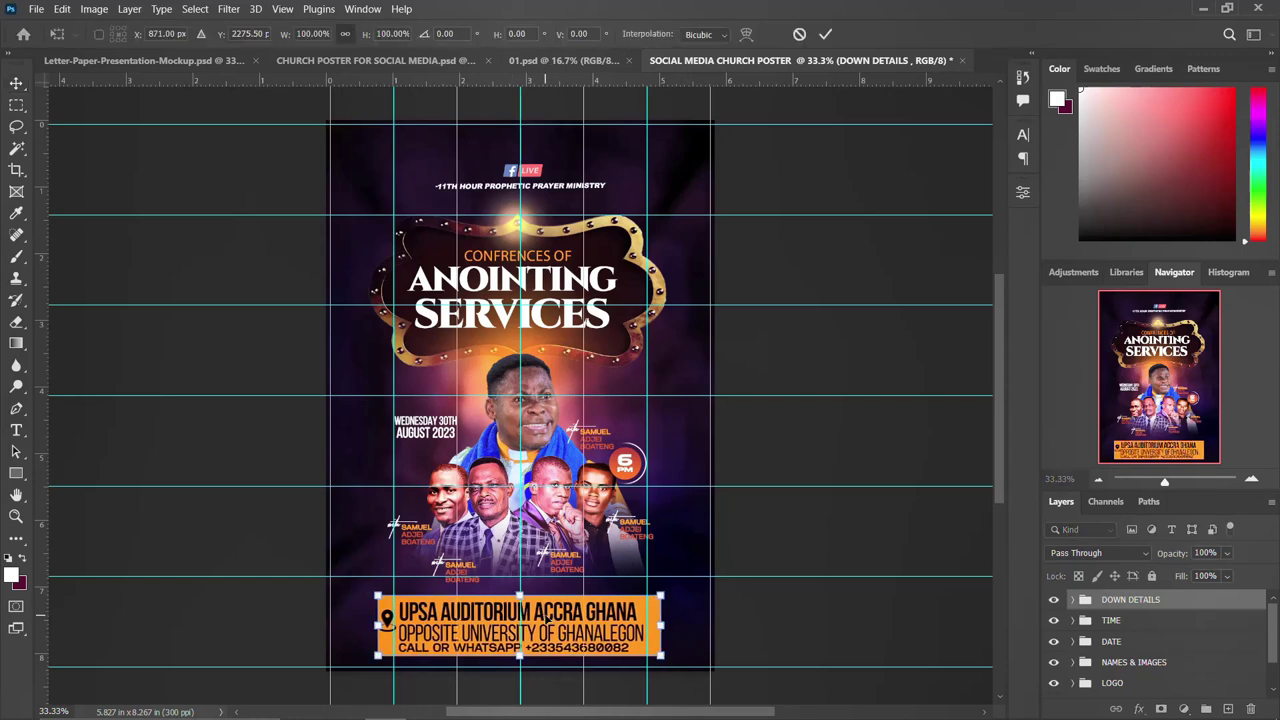
pyautogui.press('Return')
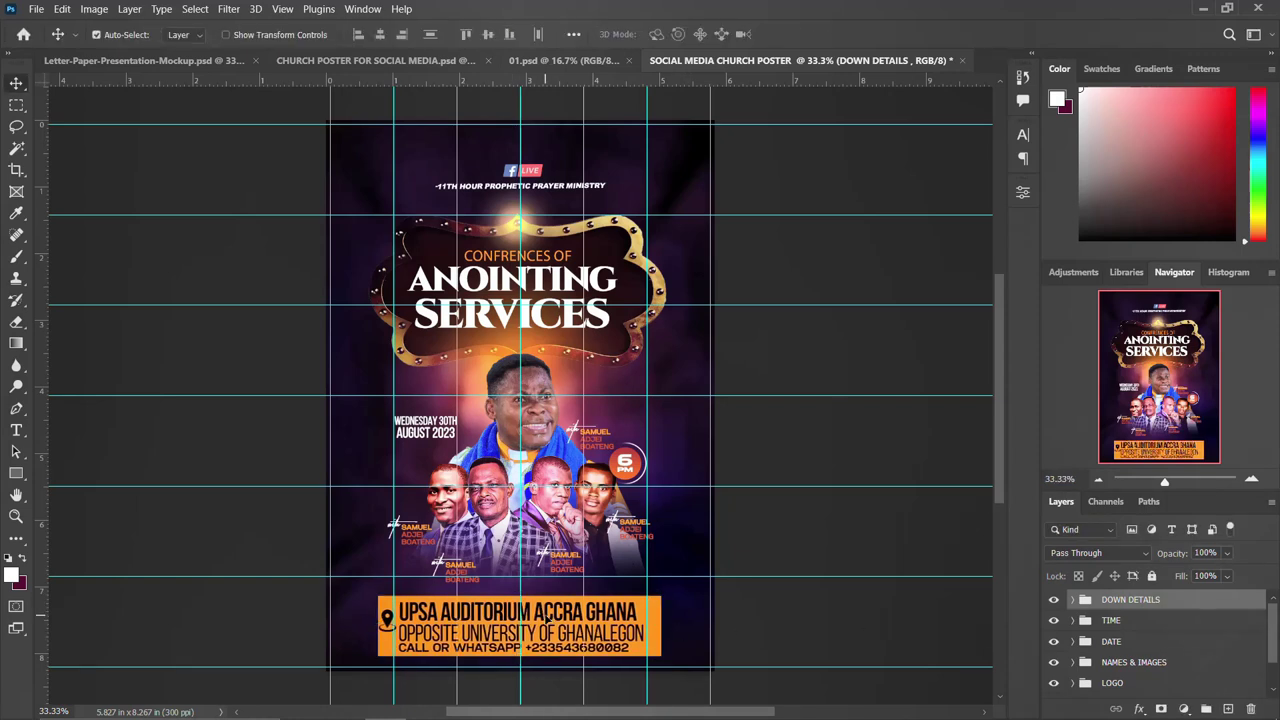
pyautogui.click(1102, 621)
# Step: Group the TIME and DATE groups together and name the group DATE & TIME
pyautogui.keyDown('shift'); pyautogui.click(1109, 643); pyautogui.keyUp('shift')
pyautogui.hotkey('ctrl', 'g')
pyautogui.doubleClick(1114, 621)
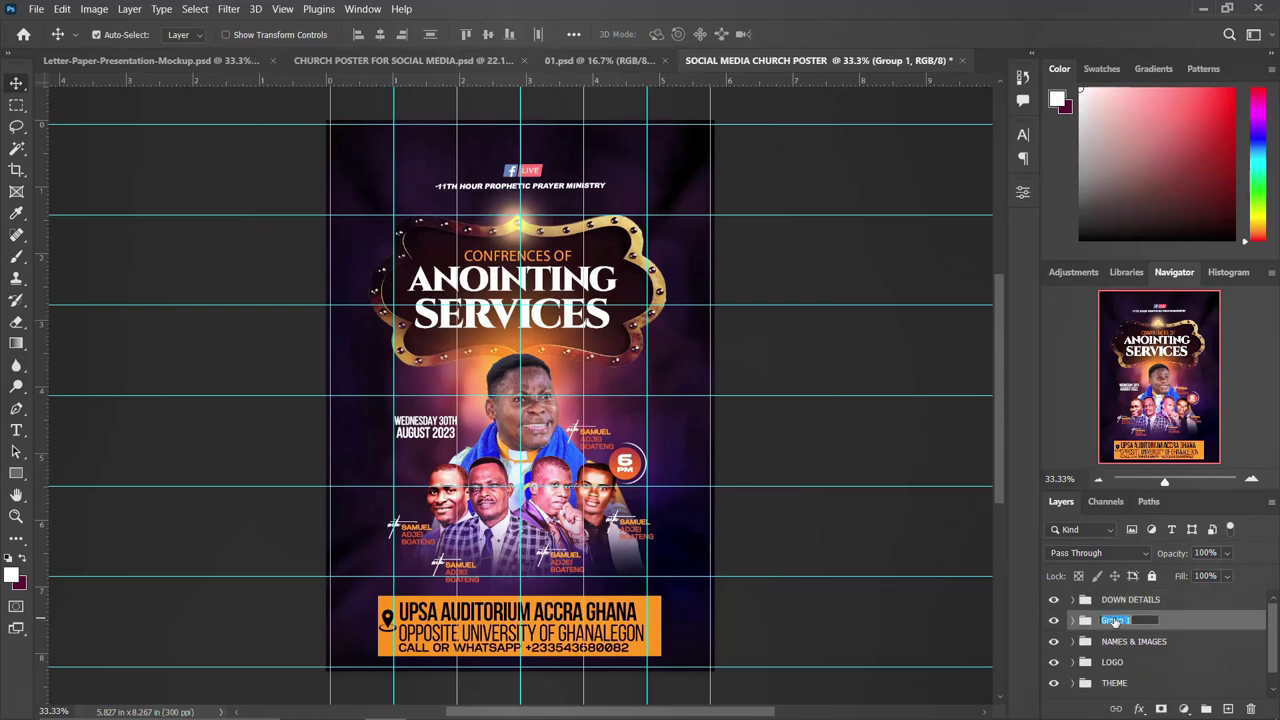
pyautogui.write('D')
pyautogui.press('Return')
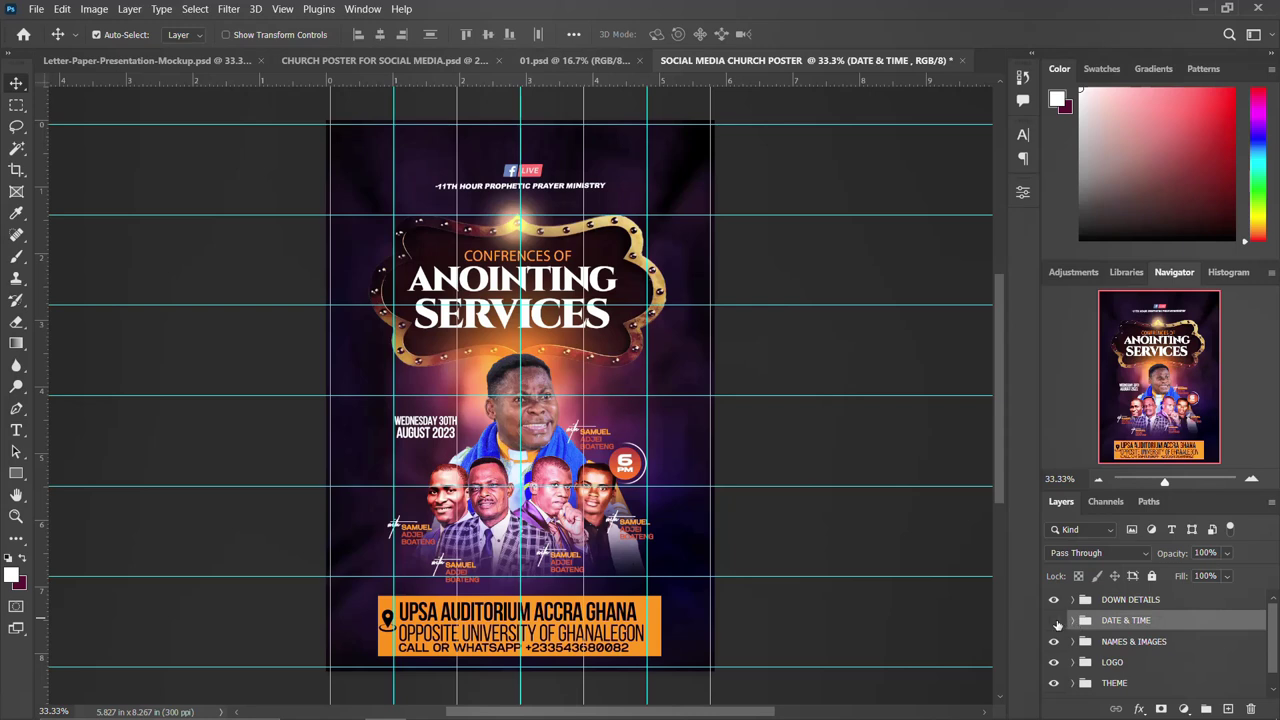
# Step: Toggle the date and time, people photos and logo groups off and on to check them
pyautogui.click(1054, 621)
pyautogui.click(1054, 621)
pyautogui.click(1054, 641)
pyautogui.click(1054, 641)
pyautogui.click(1054, 662)
pyautogui.click(1054, 662)
# Step: Select the DOWN DETAILS group at the top of the Layers panel as the insertion point
pyautogui.click(1112, 684)
pyautogui.scroll(-1, 1112, 684)
pyautogui.scroll(1, 1112, 684)
pyautogui.scroll(-1, 1114, 680)
pyautogui.scroll(1, 1108, 662)
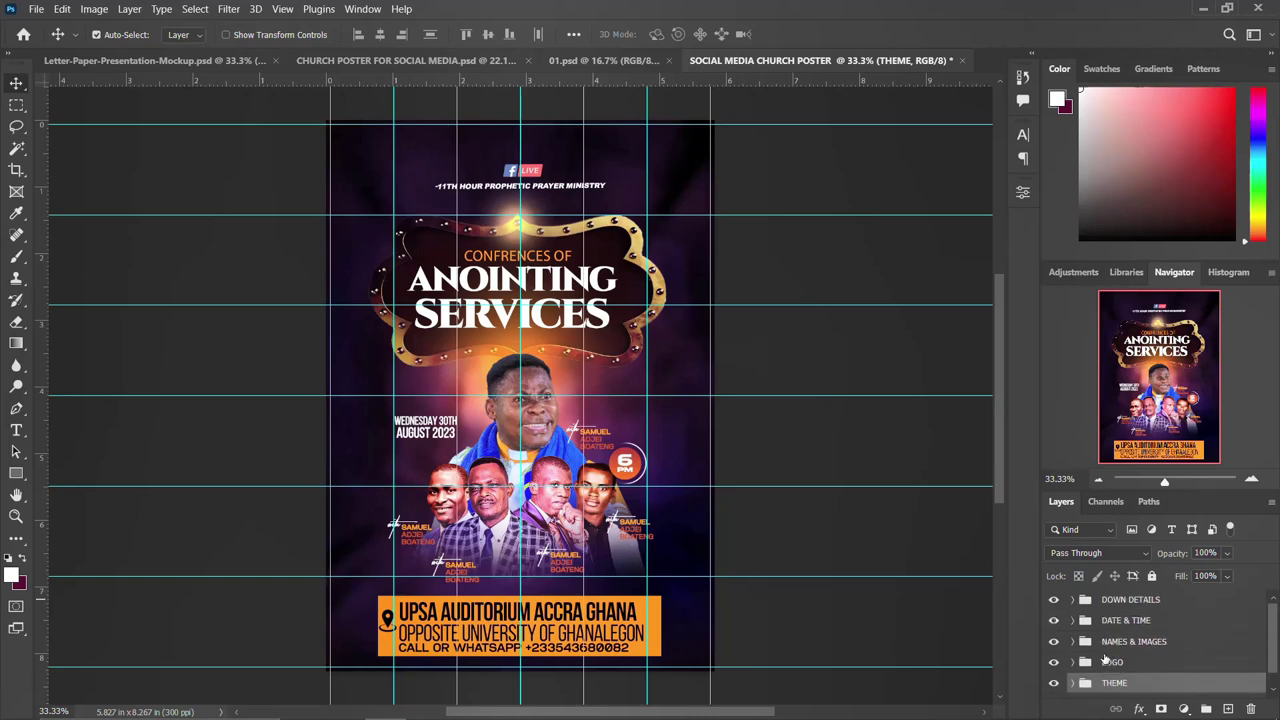
pyautogui.click(1131, 601)
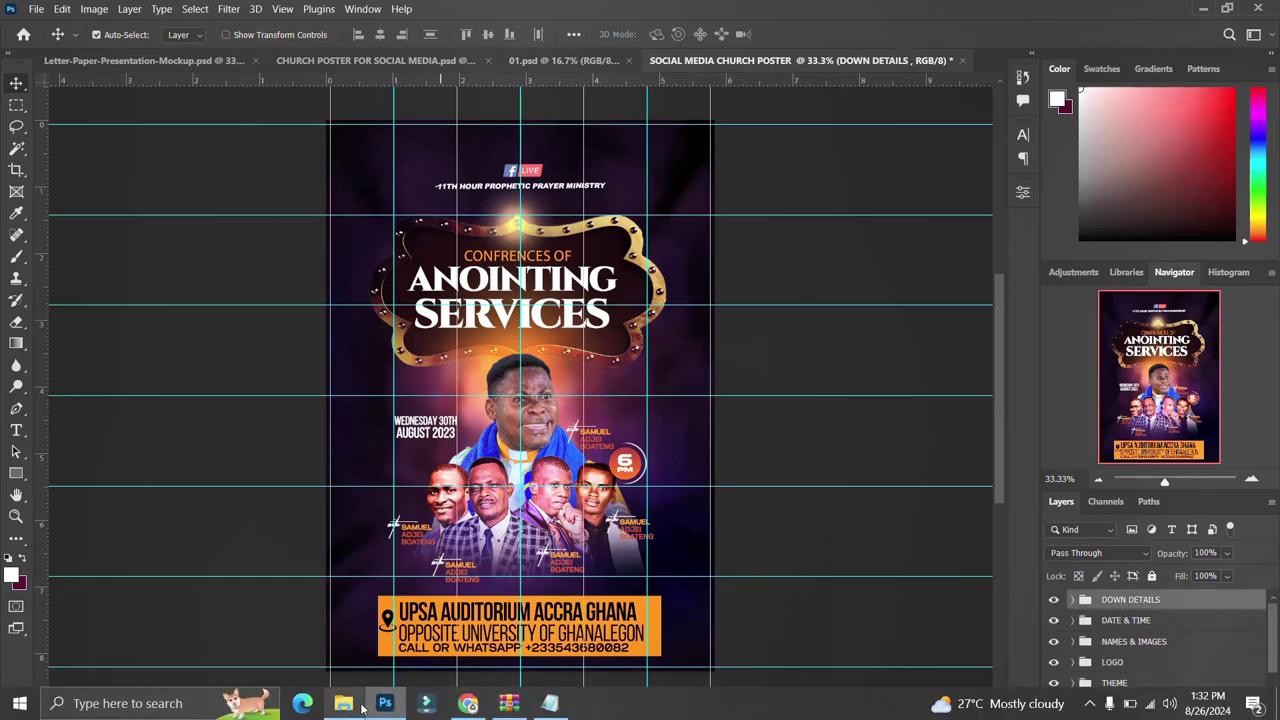
# Step: Drop the red grunge texture onto the poster, stretch it to cover everything, and blend with Soft Light
pyautogui.click(345, 704)
pyautogui.click(652, 184)
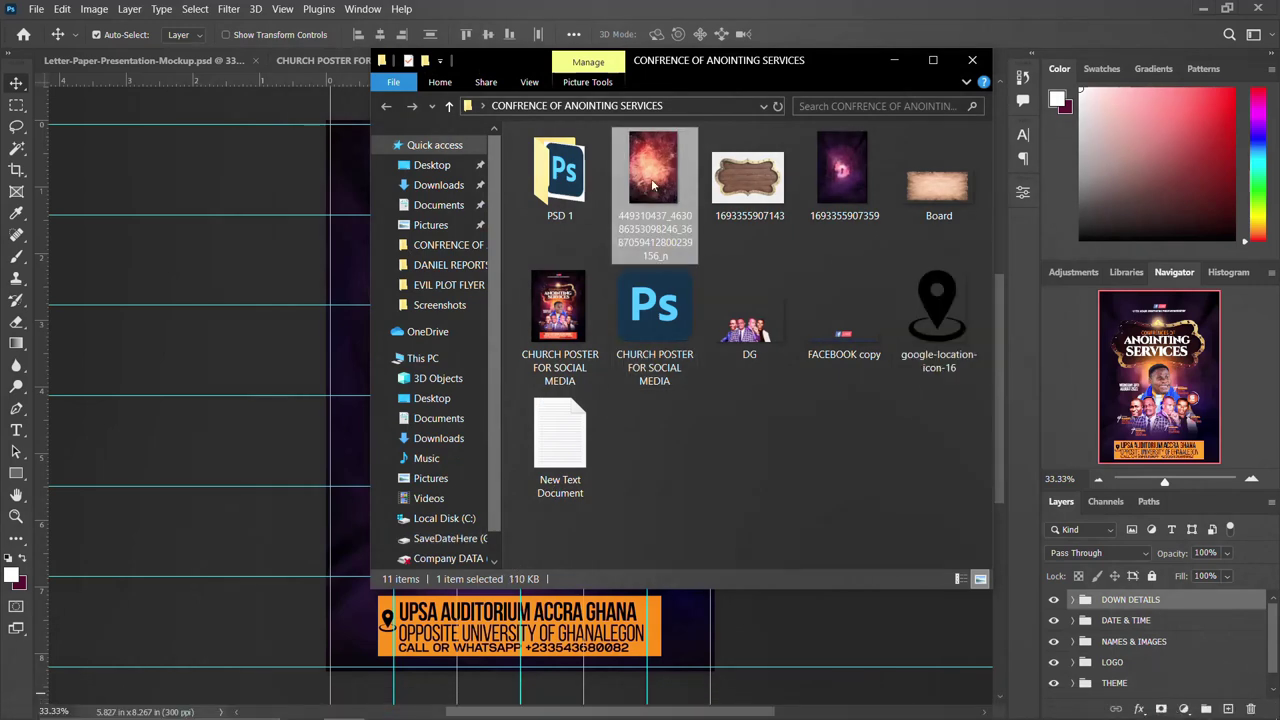
pyautogui.moveTo(655, 180); pyautogui.dragTo(218, 427)
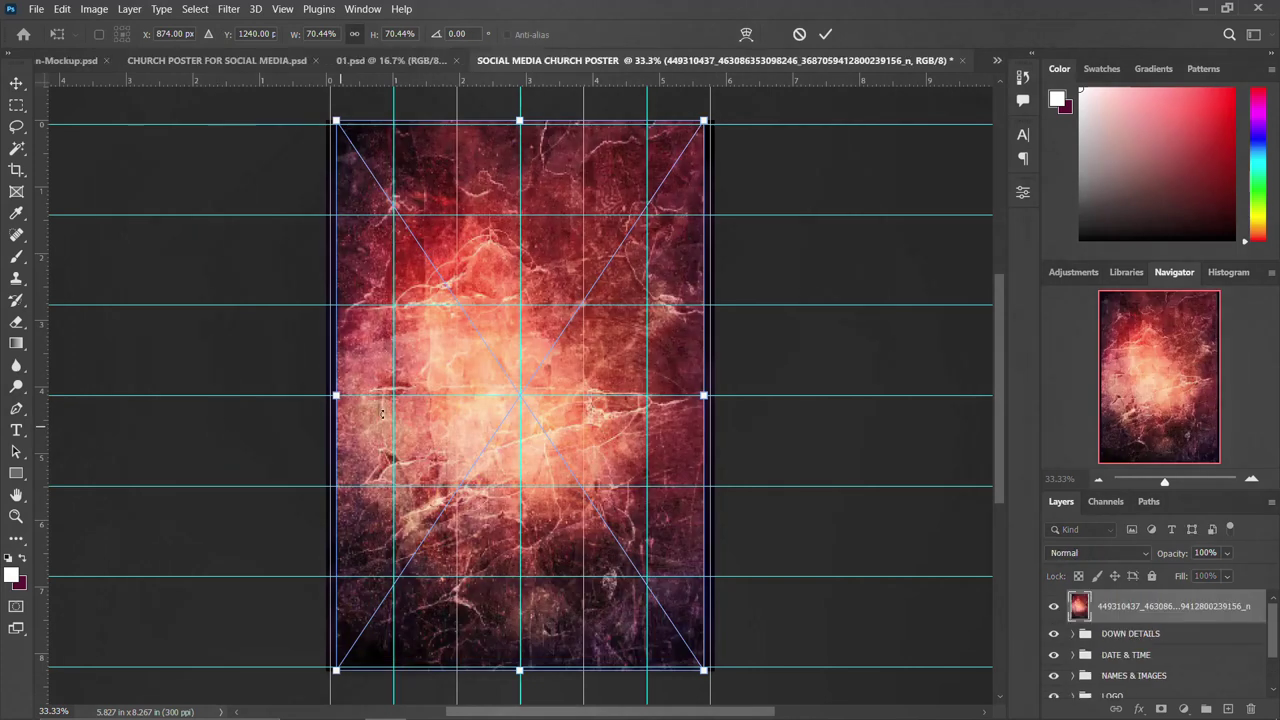
pyautogui.moveTo(704, 396); pyautogui.dragTo(720, 397)
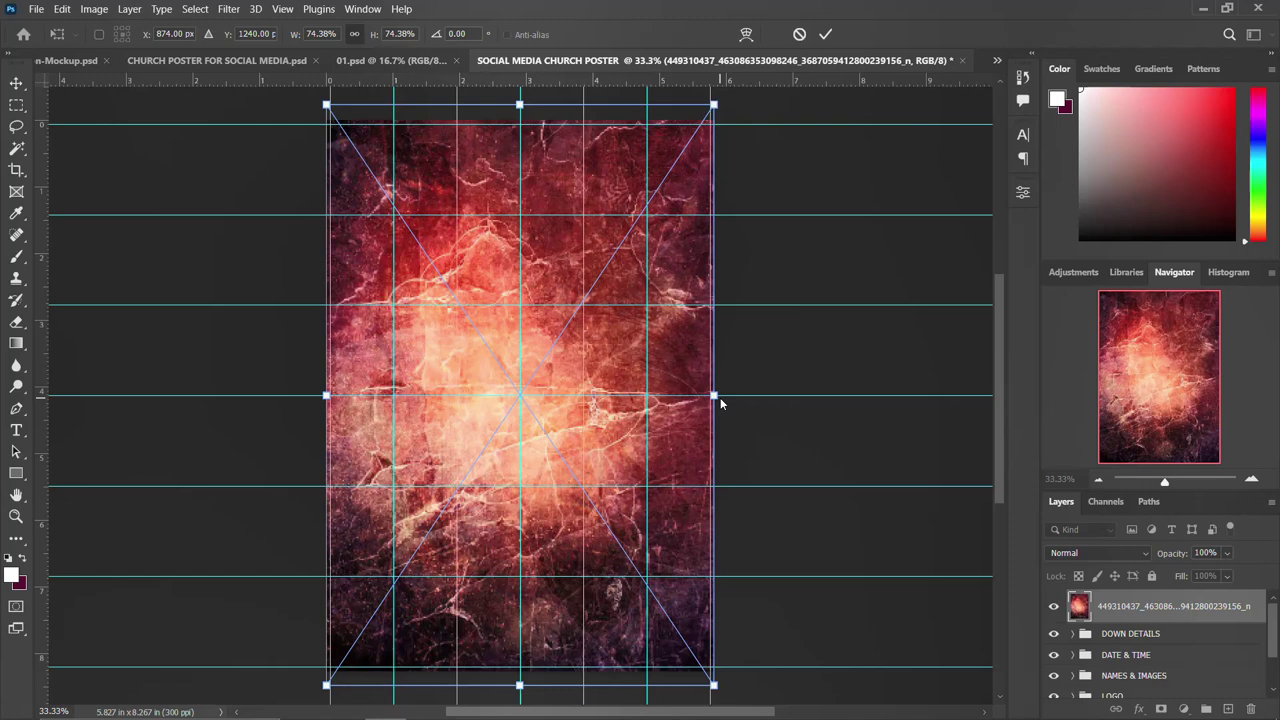
pyautogui.press('Return')
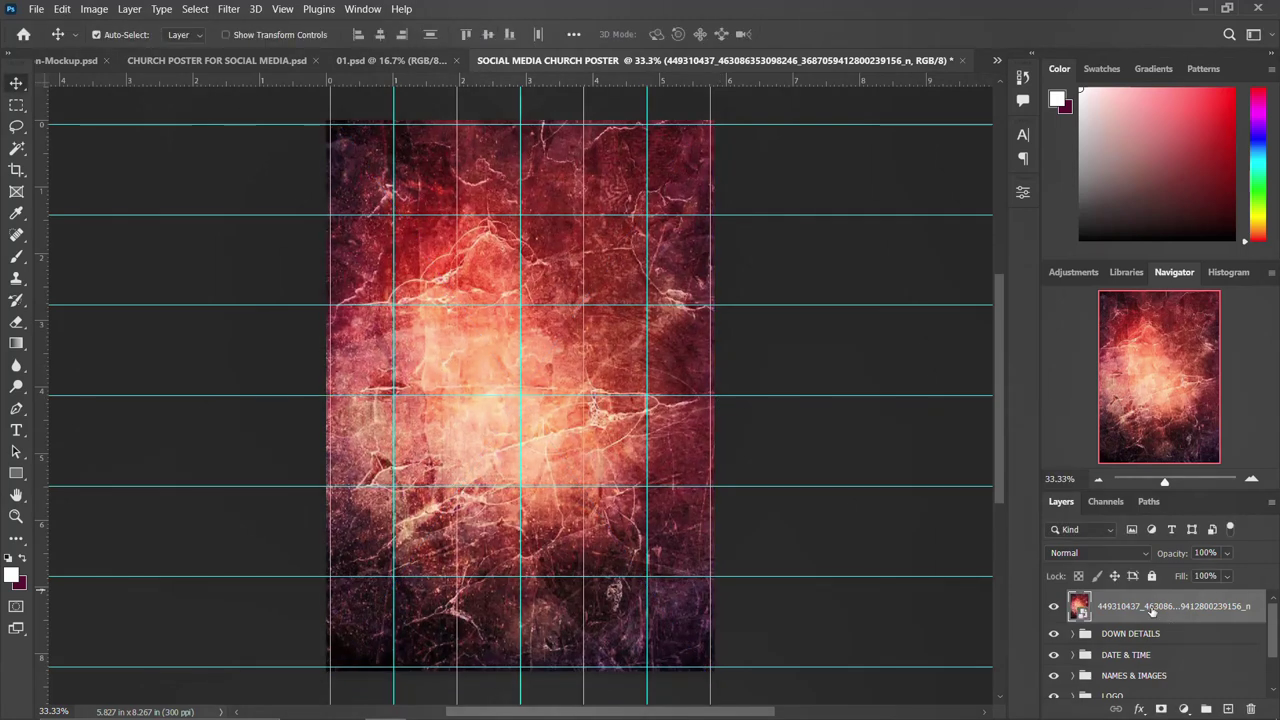
pyautogui.click(1112, 552)
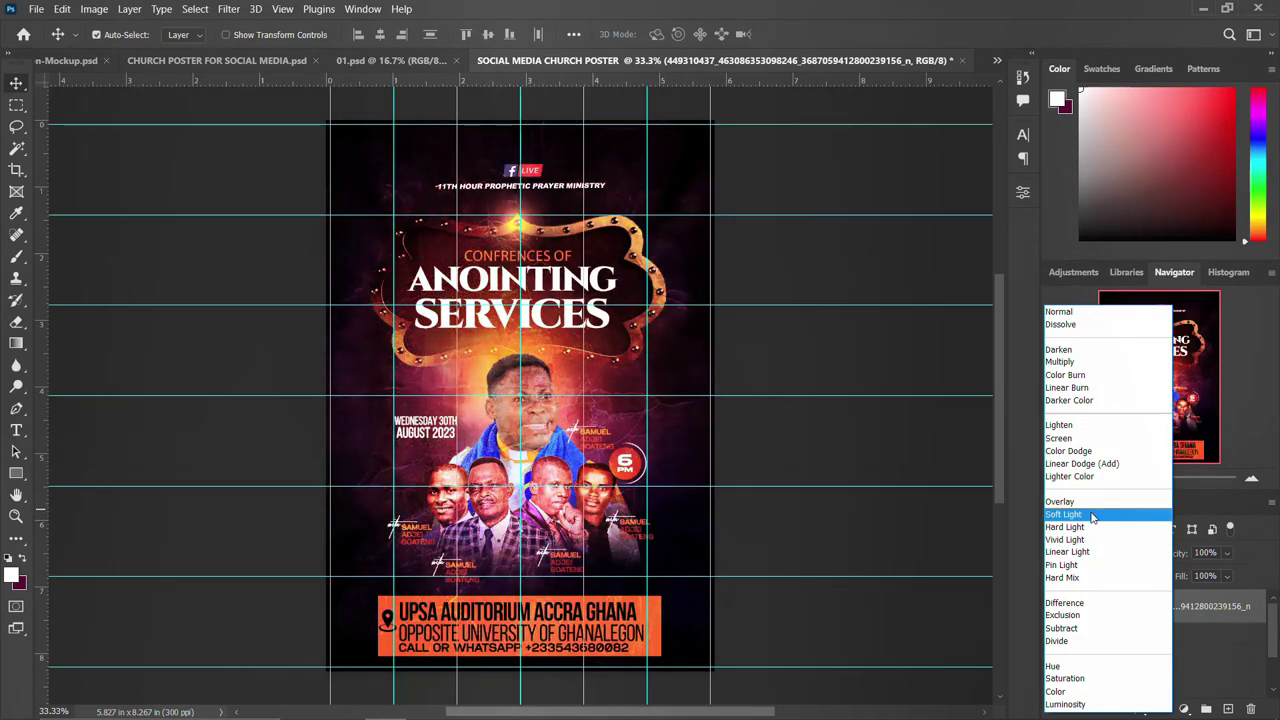
pyautogui.click(1092, 516)
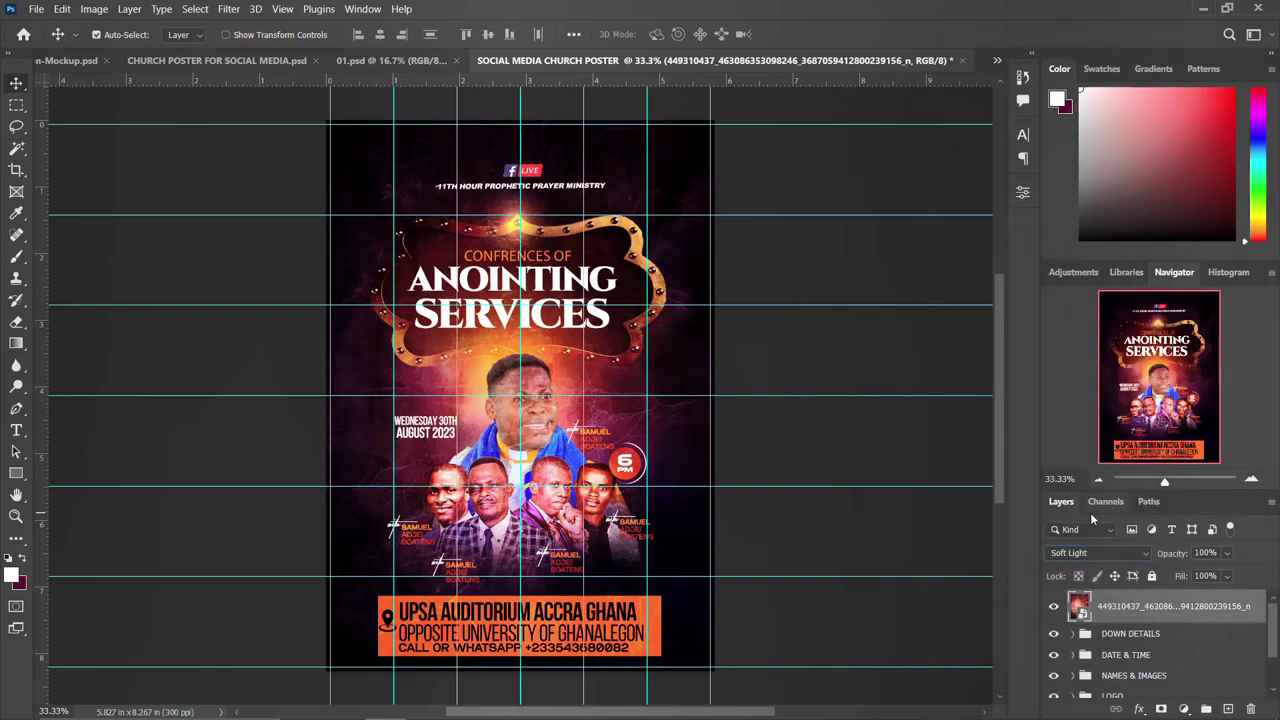
# Step: Add a layer mask to the texture layer and pick a medium-sized Brush
pyautogui.click(1161, 708)
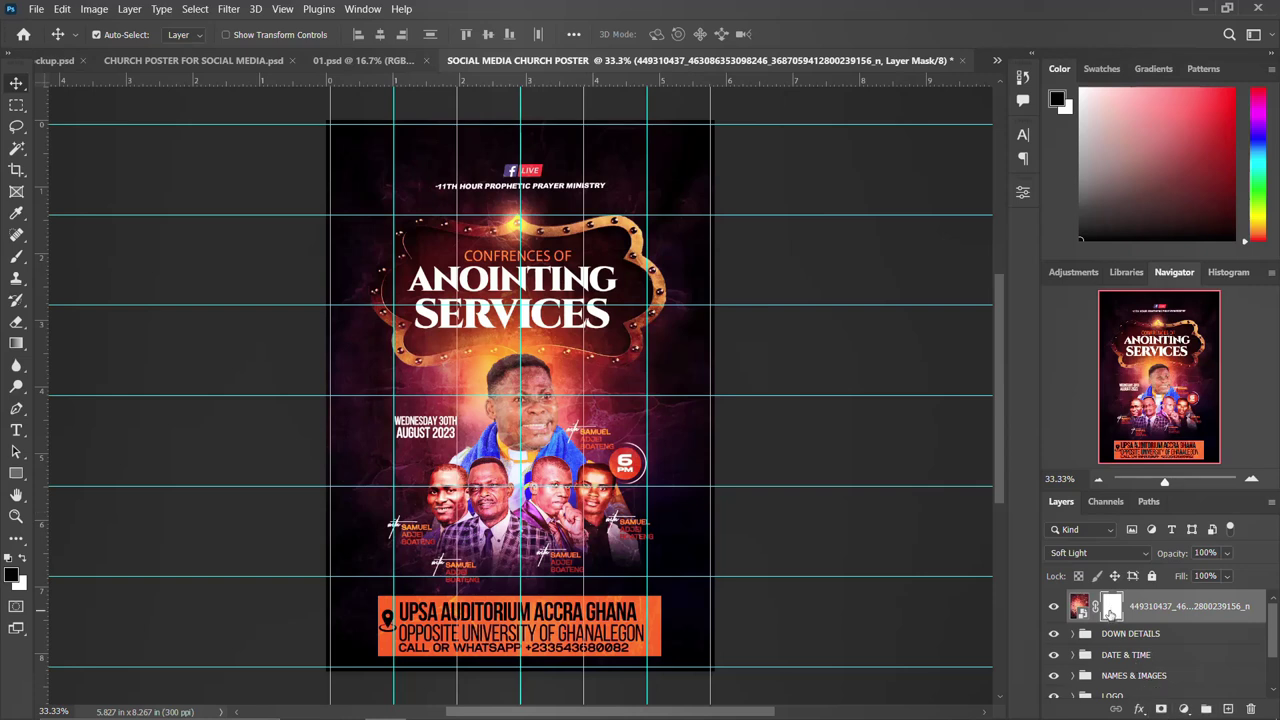
pyautogui.press('b')
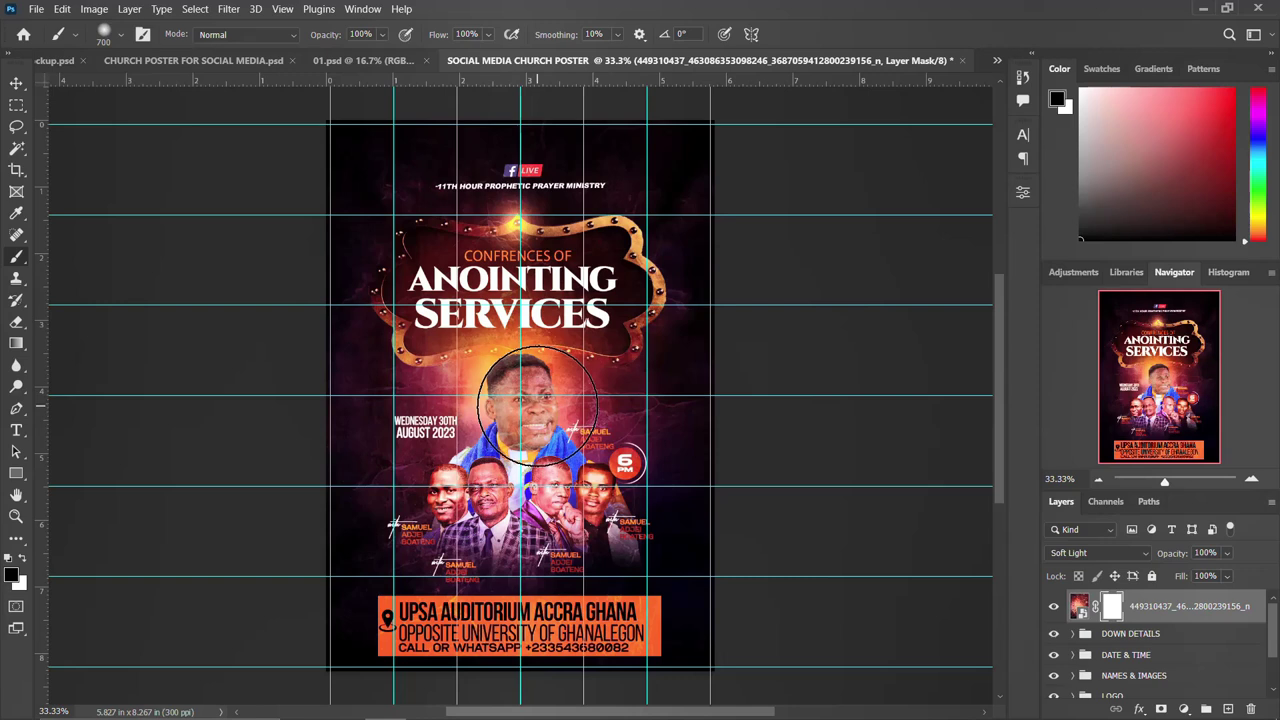
pyautogui.press(']')
pyautogui.press(']')
pyautogui.press(']')
pyautogui.press(']')
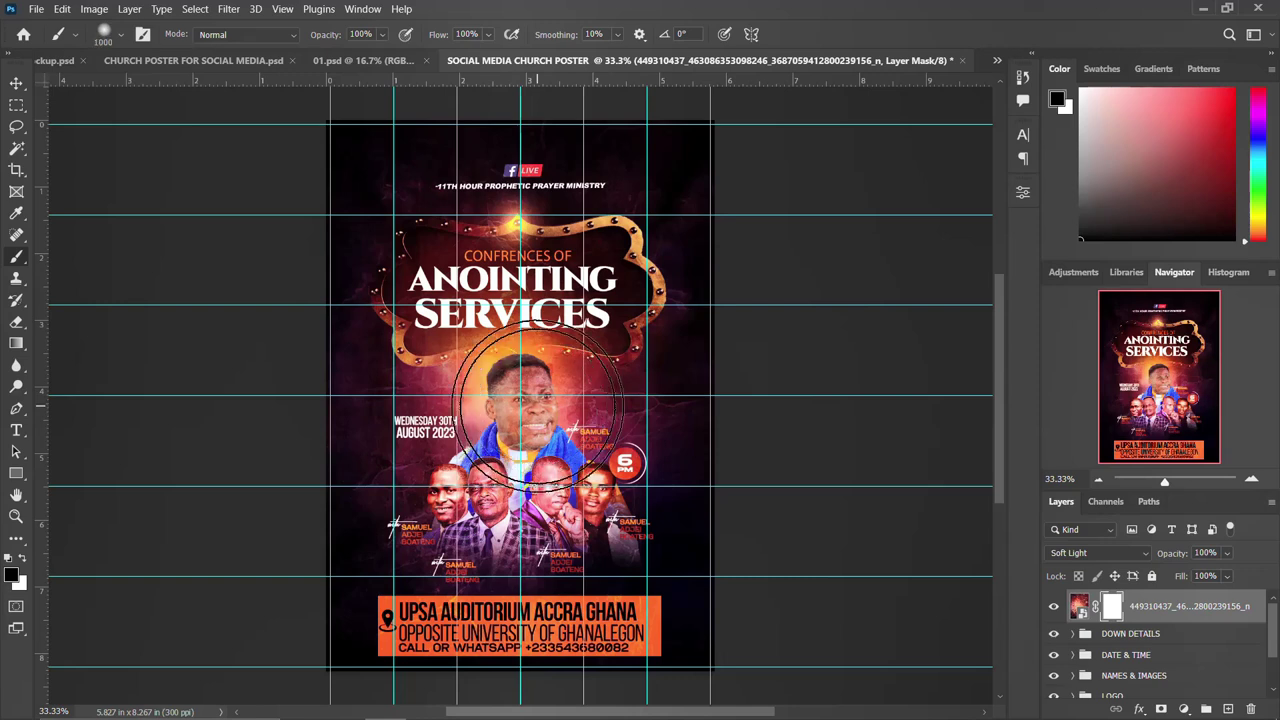
pyautogui.press('[')
pyautogui.press('[')
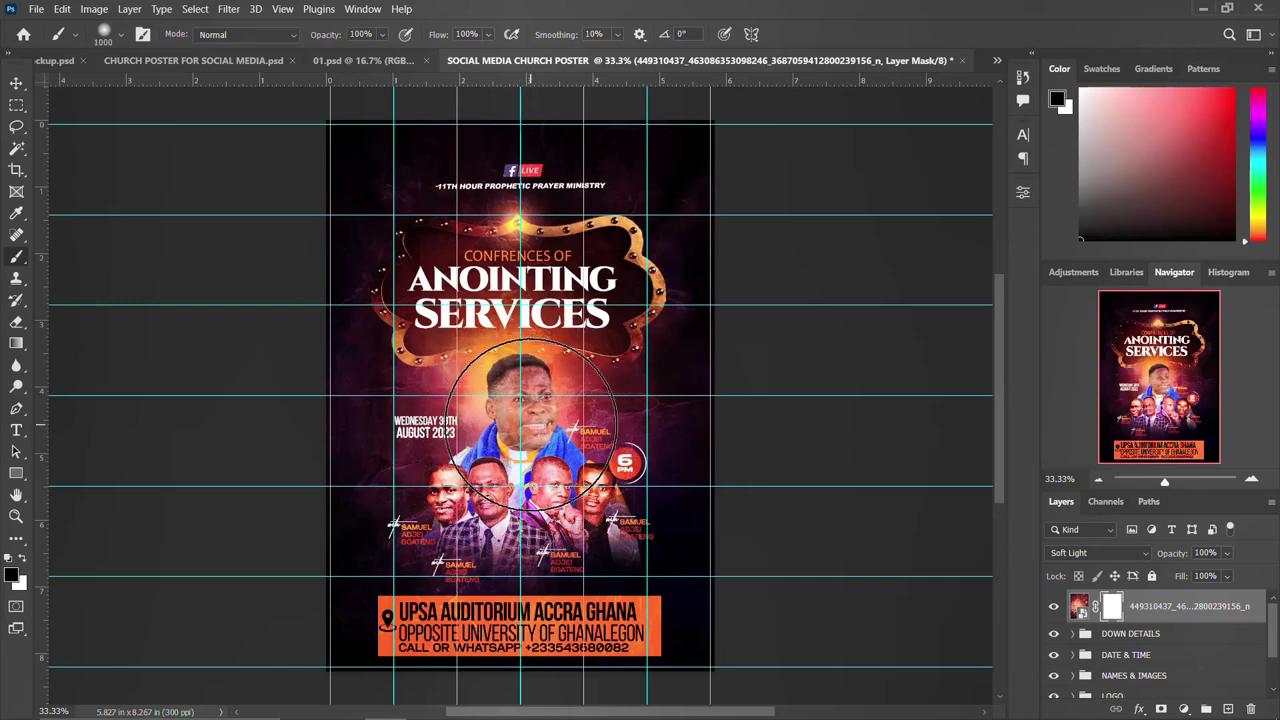
# Step: Paint black on the mask over the speakers' faces and the glow above the title
pyautogui.click(515, 421)
pyautogui.click(503, 506)
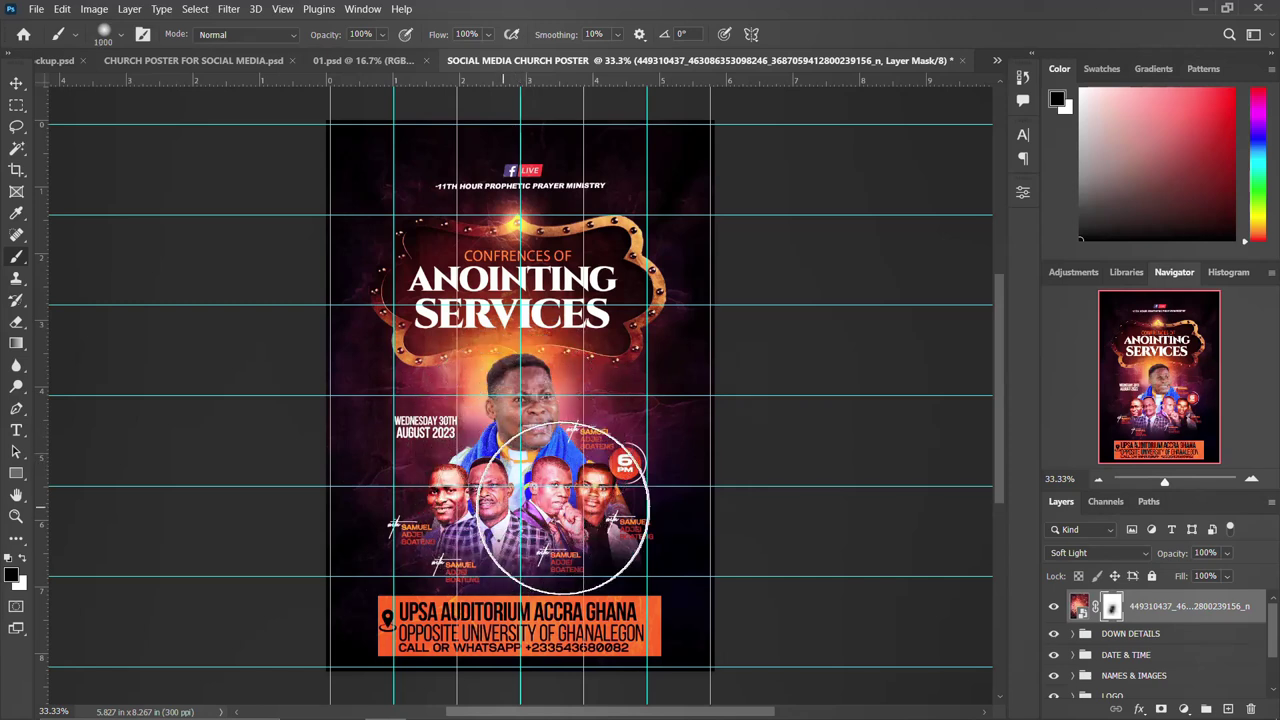
pyautogui.click(598, 506)
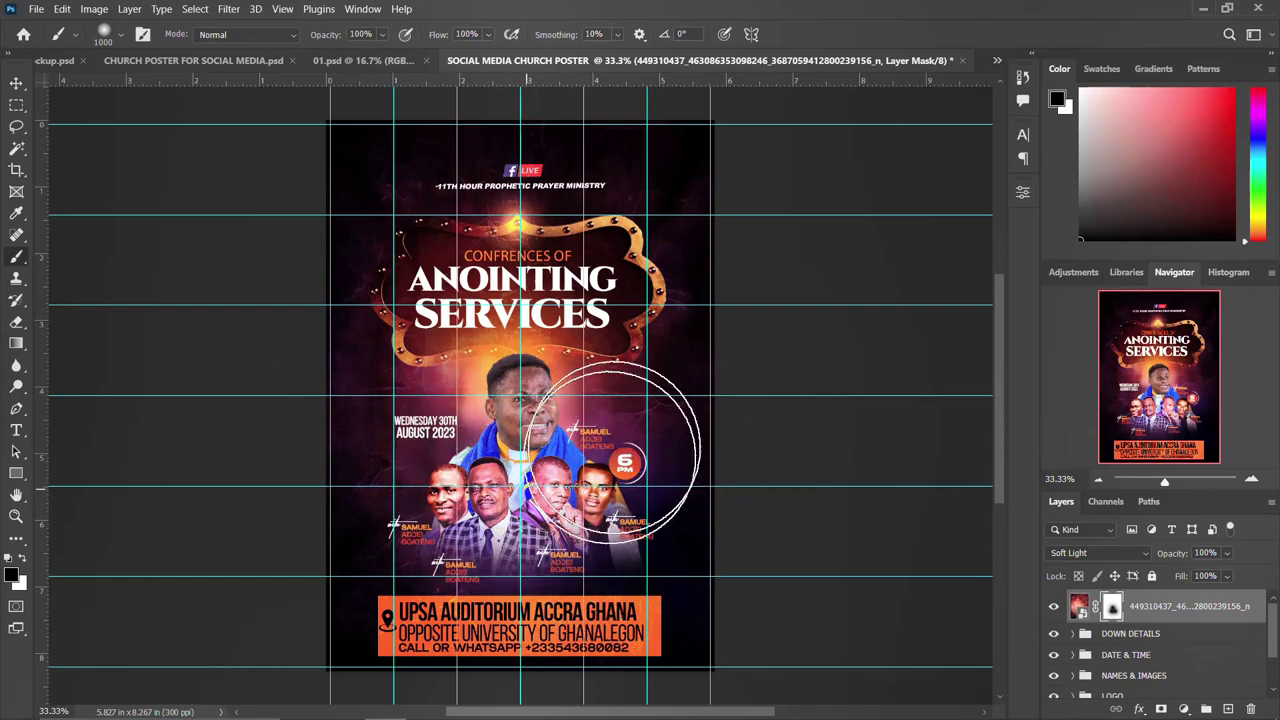
pyautogui.click(496, 435)
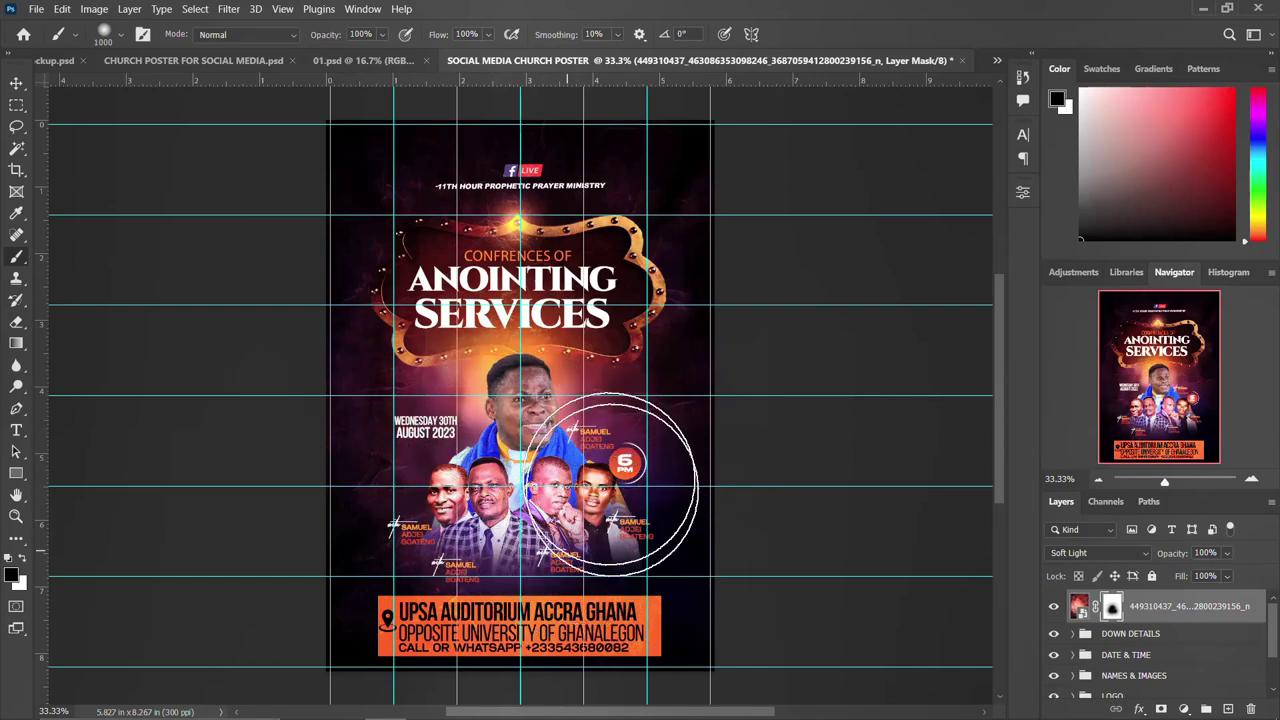
pyautogui.click(495, 203)
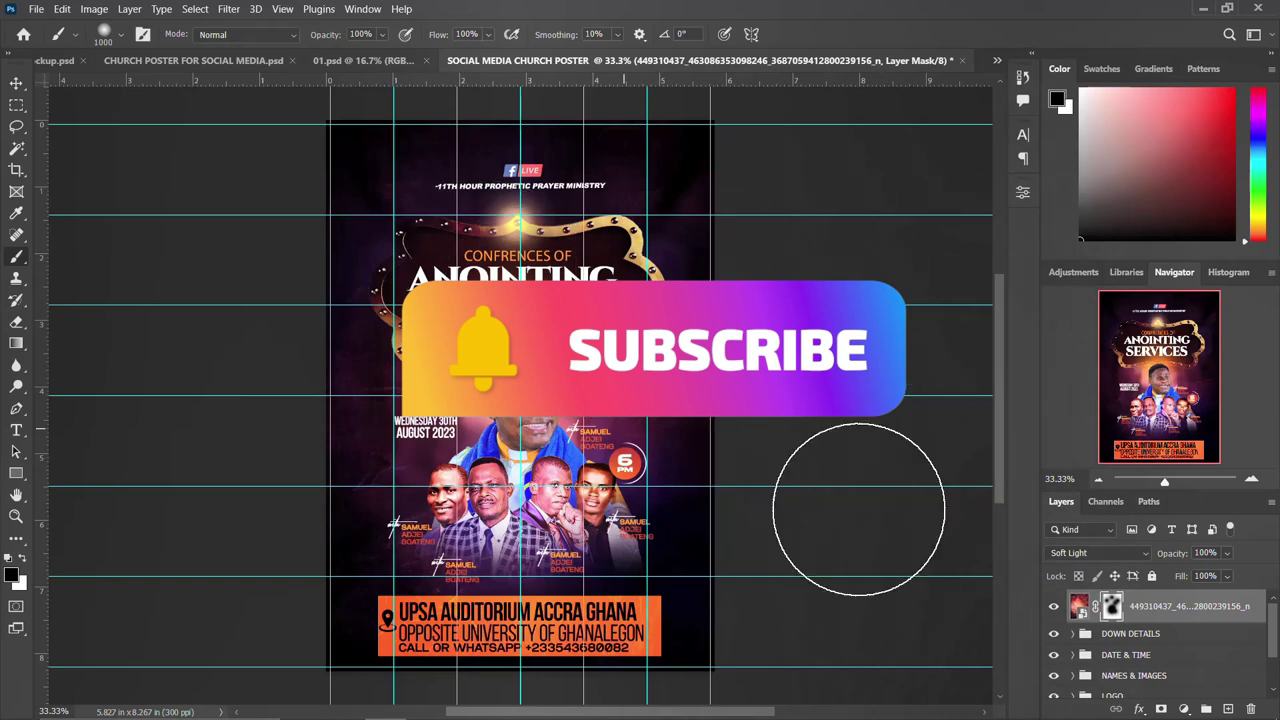
pyautogui.click(16, 83)
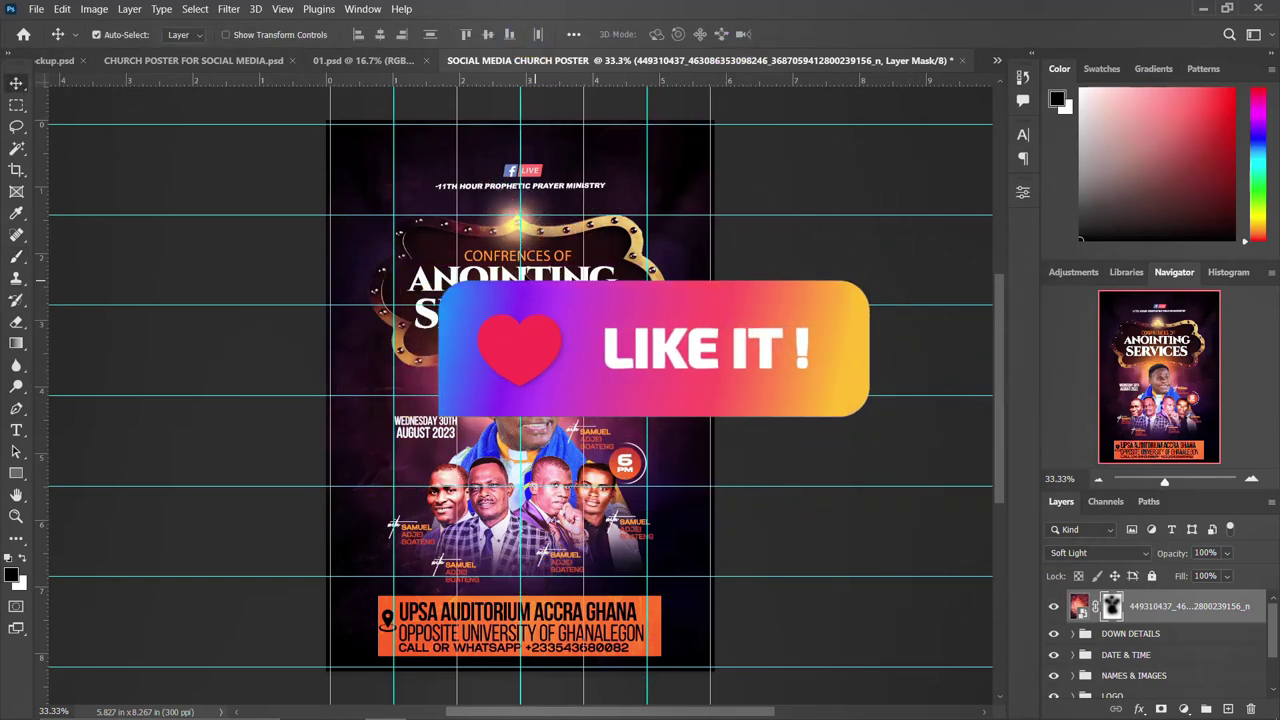
pyautogui.scroll(-1, 519, 390)
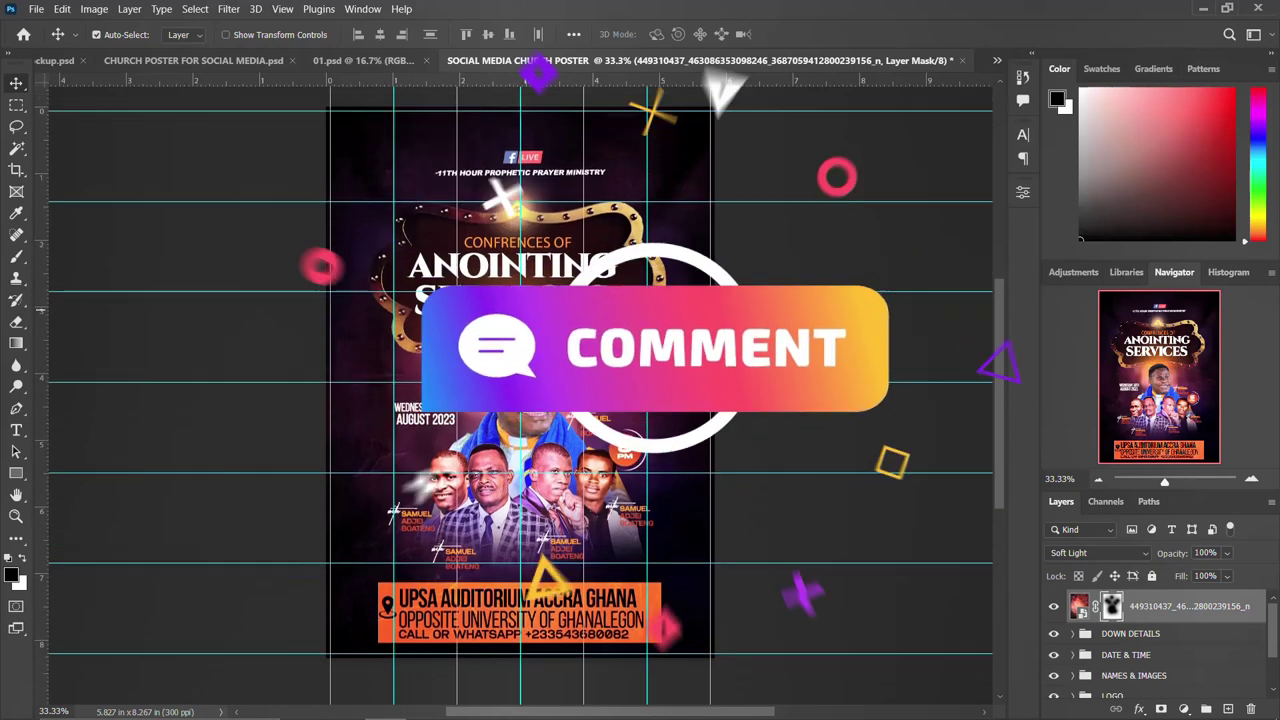
pyautogui.click(262, 60)
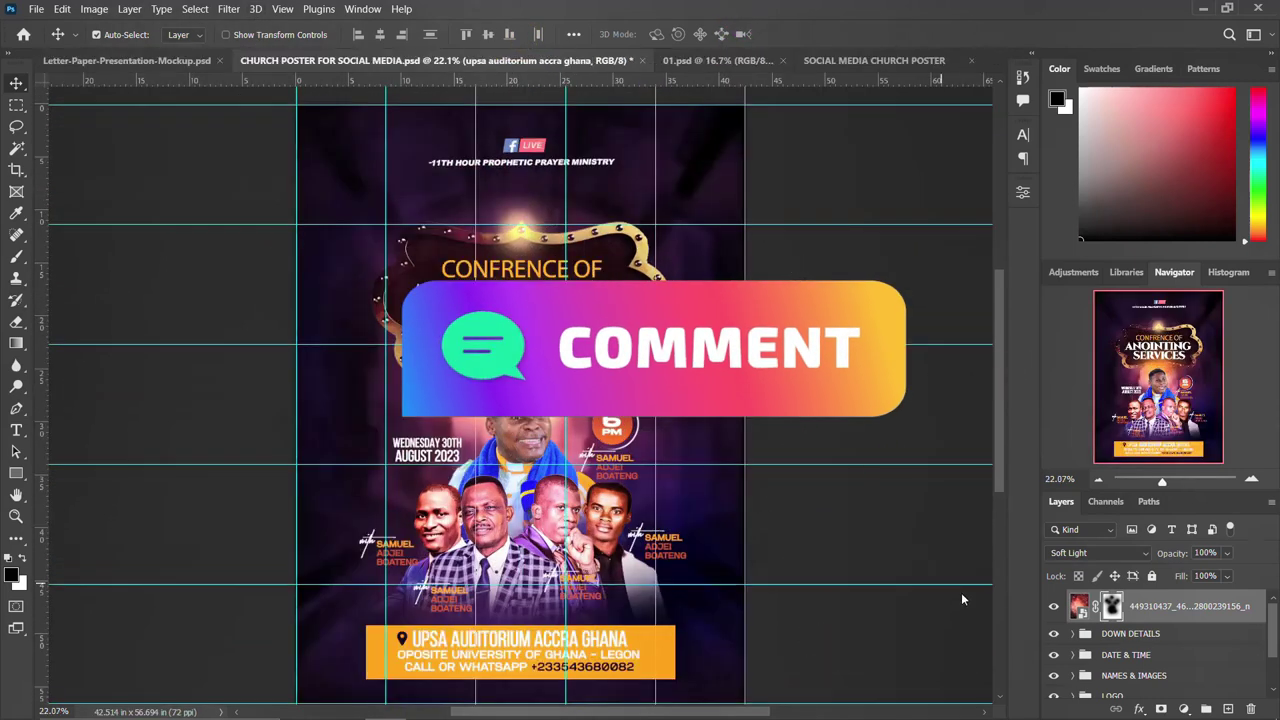
pyautogui.hotkey('ctrl', 'shift', 'alt', 'e')
pyautogui.click(1053, 640)
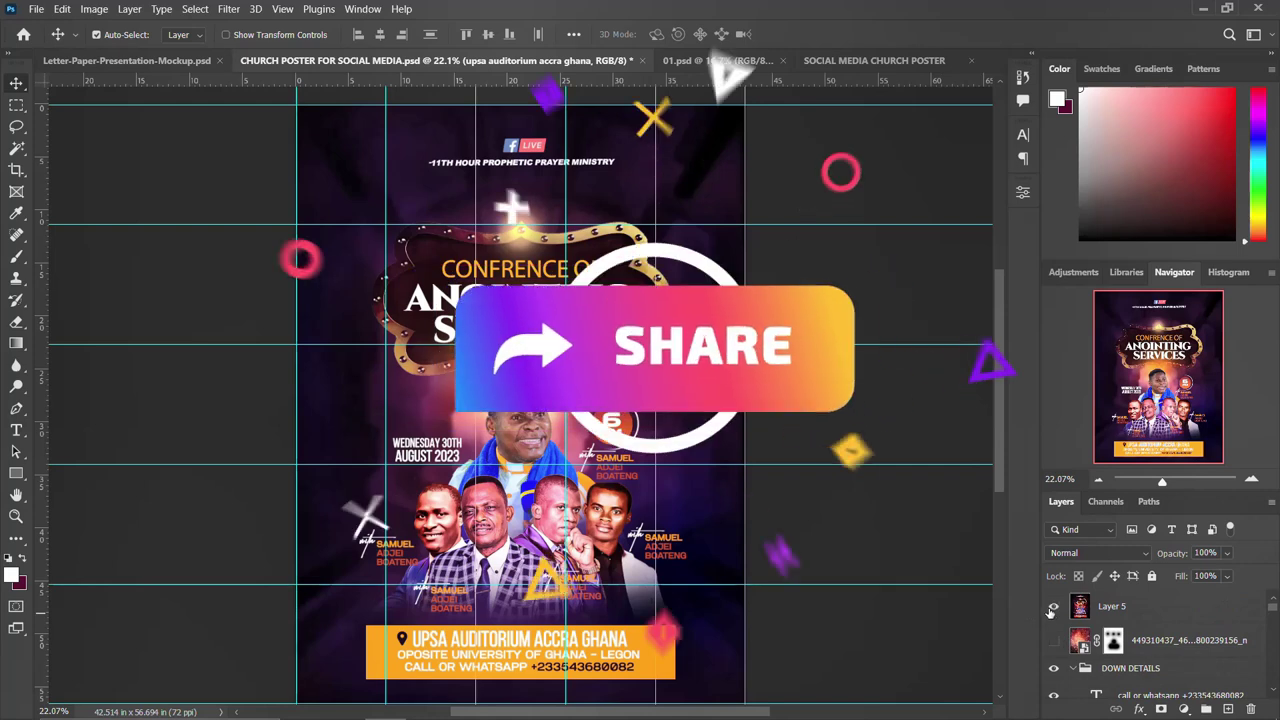
pyautogui.click(1053, 607)
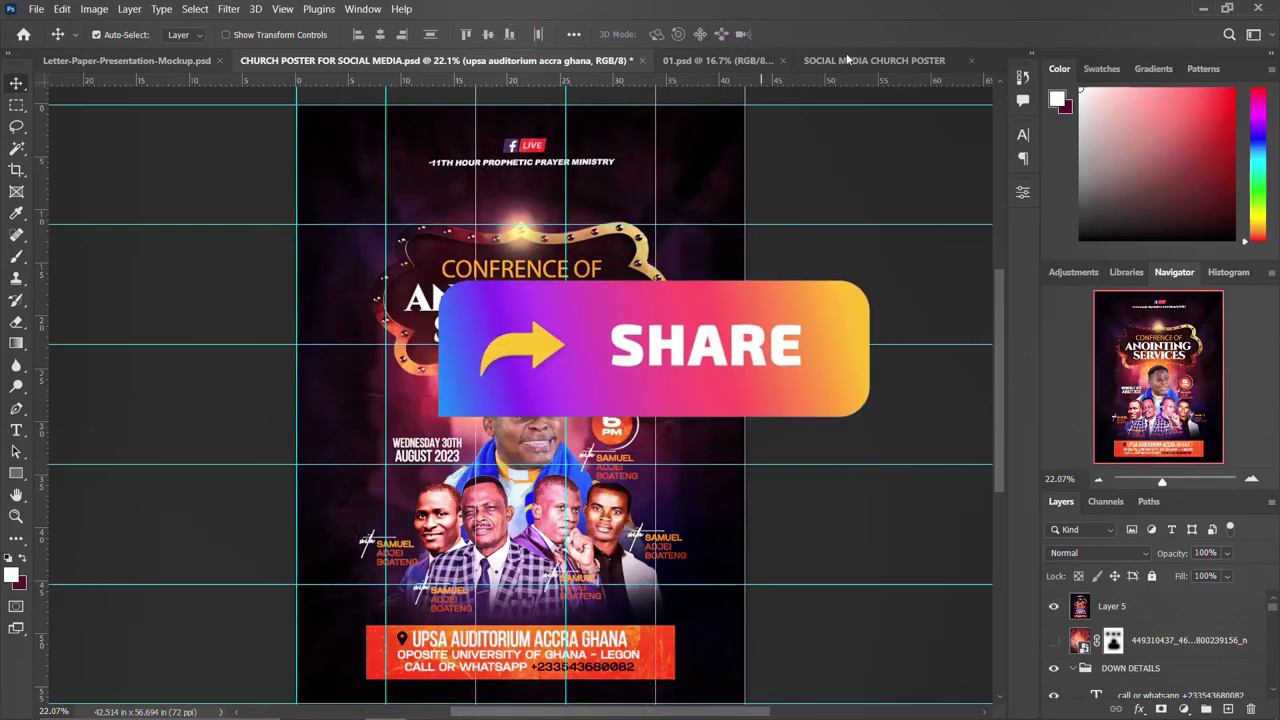
pyautogui.click(890, 58)
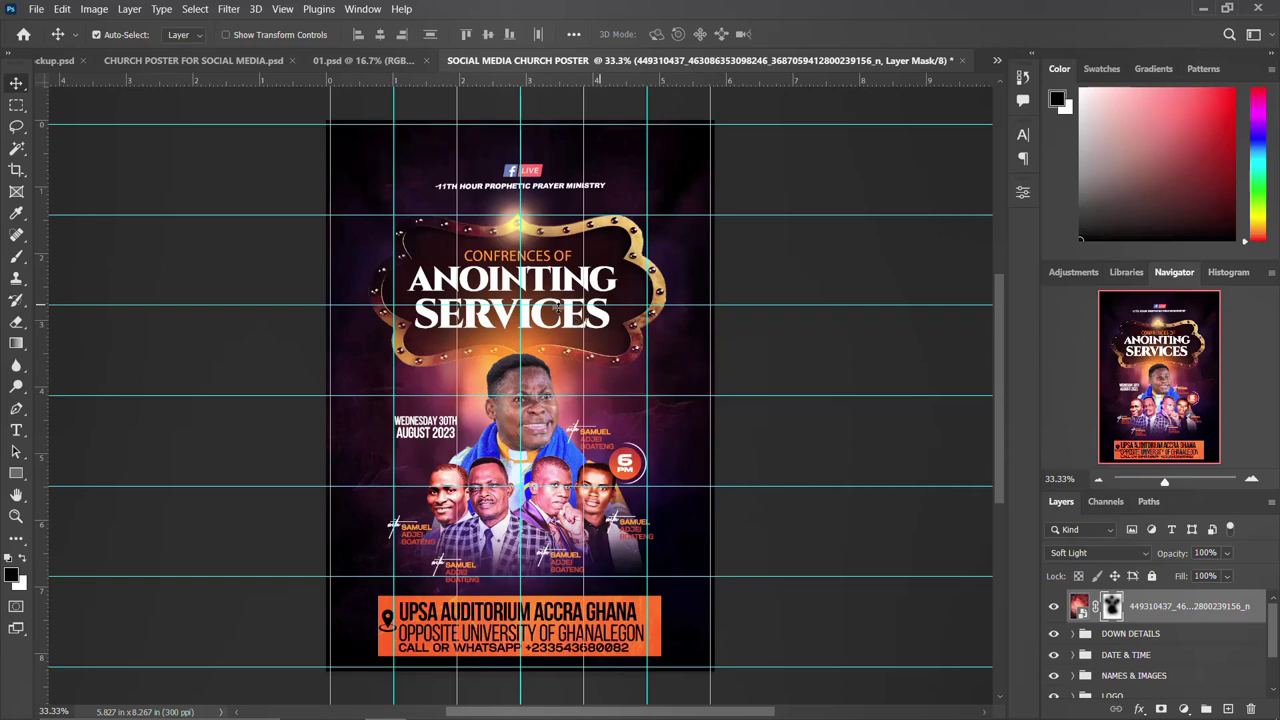
pyautogui.click(347, 703)
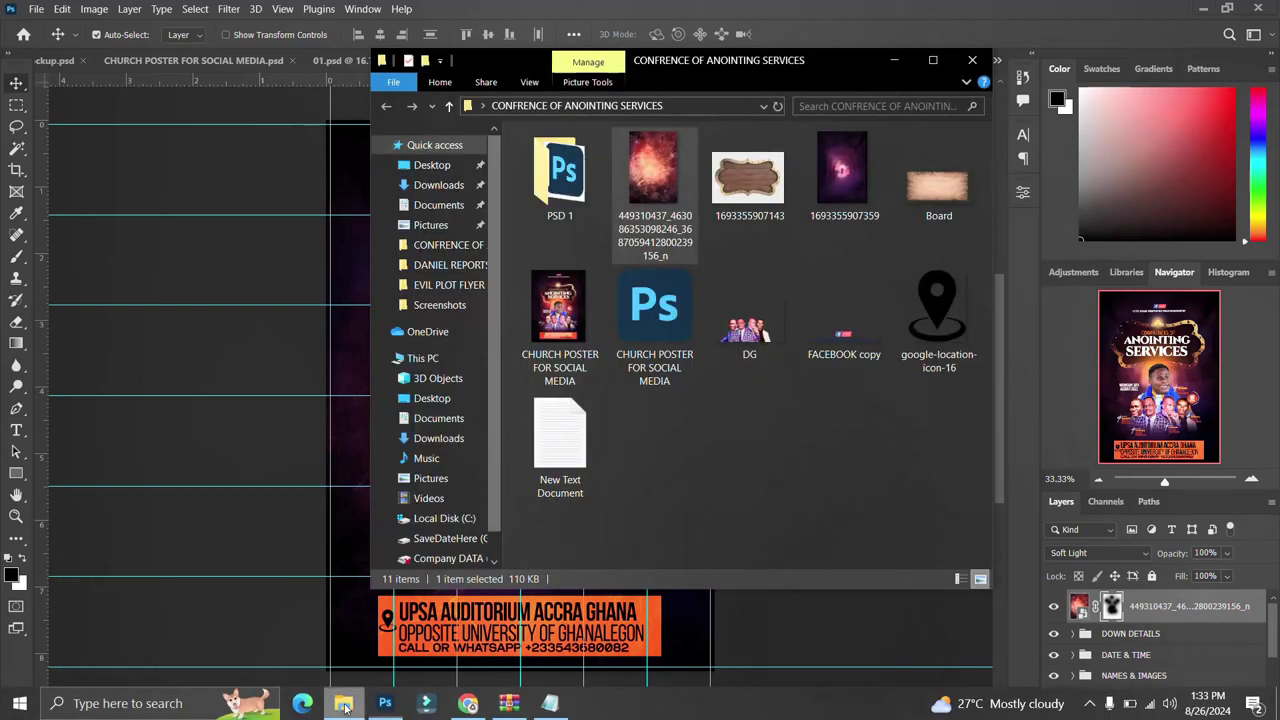
pyautogui.click(568, 187)
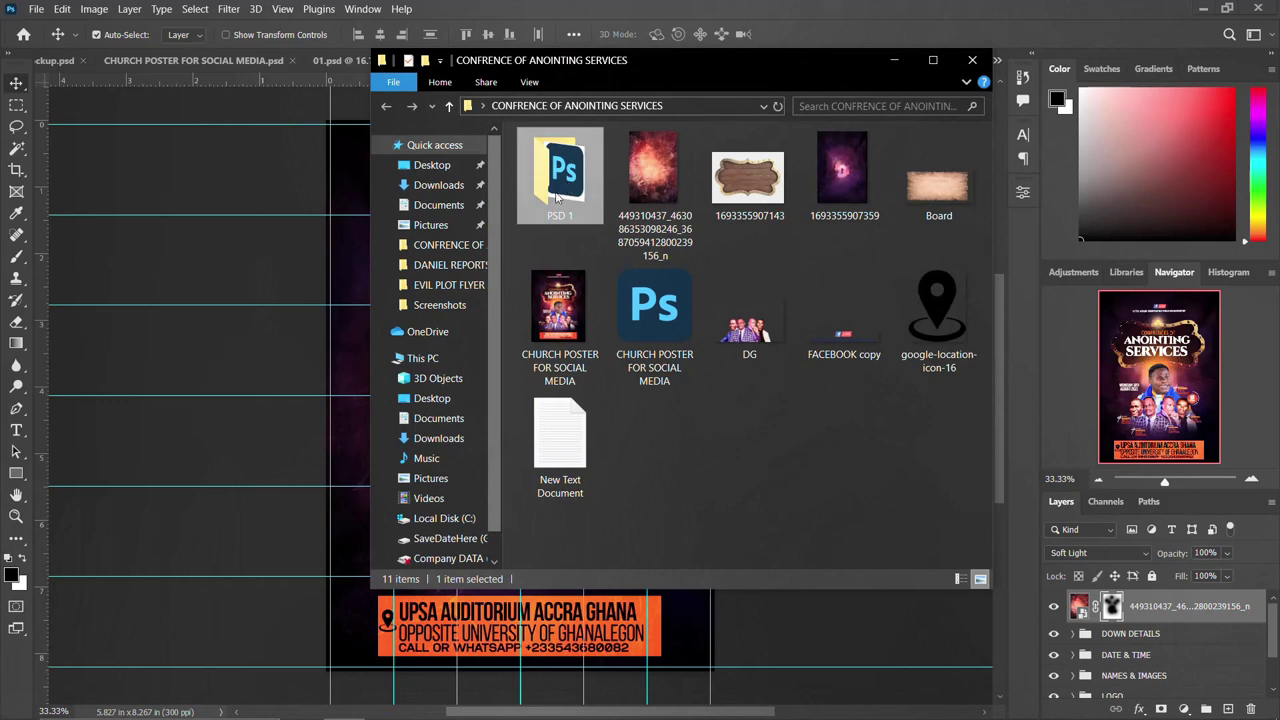
pyautogui.click(837, 7)
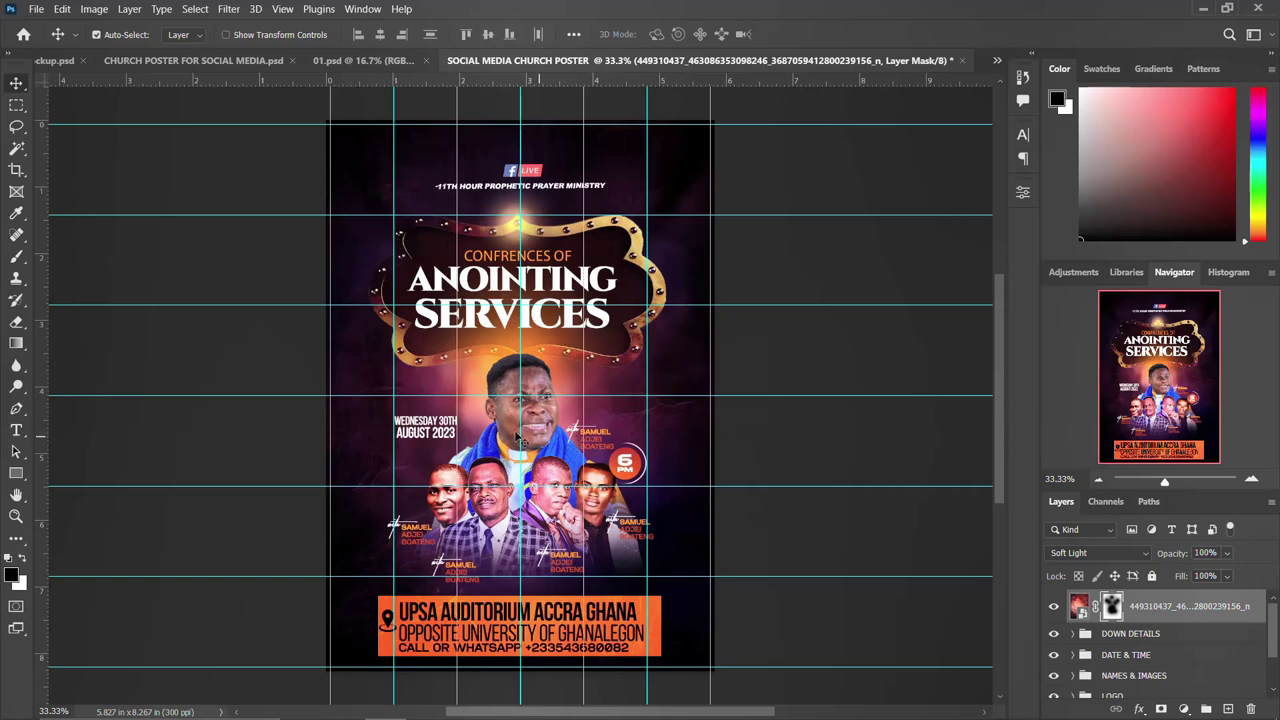
pyautogui.moveTo(648, 700)
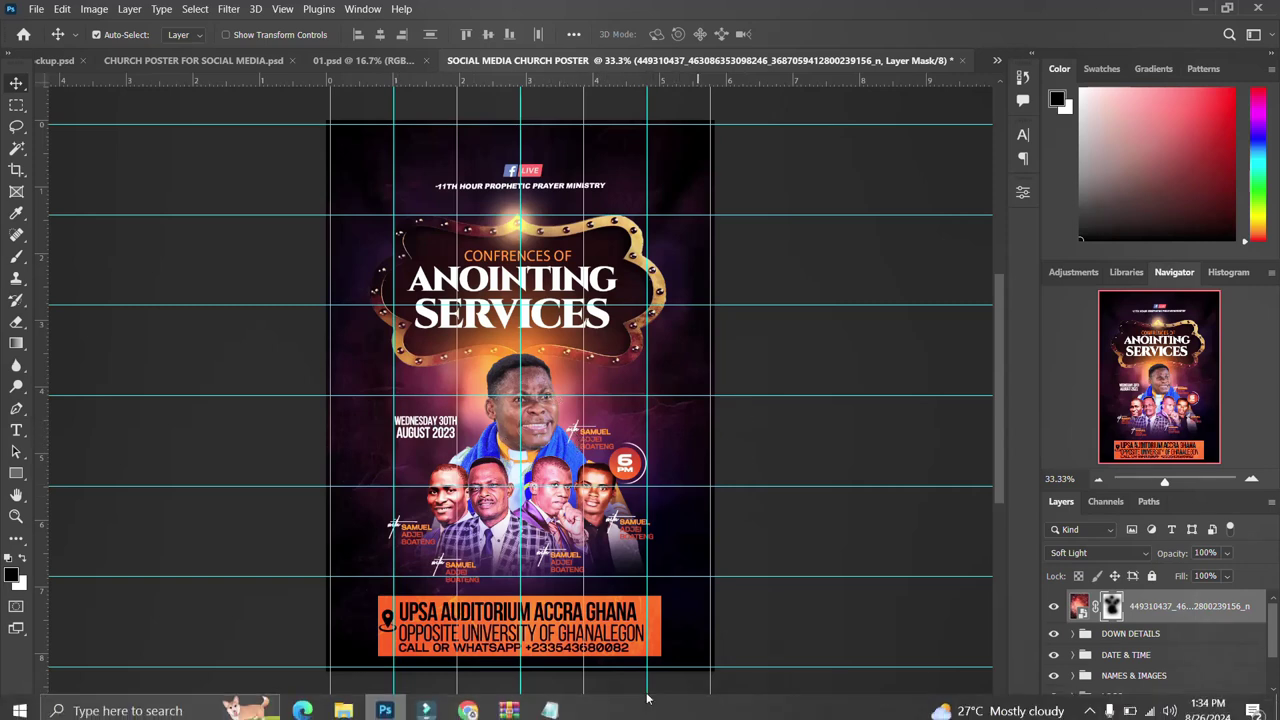
# Step: Switch to Chrome and browse the channel's Videos tab of Photoshop tutorials and PSD flyers
pyautogui.click(470, 704)
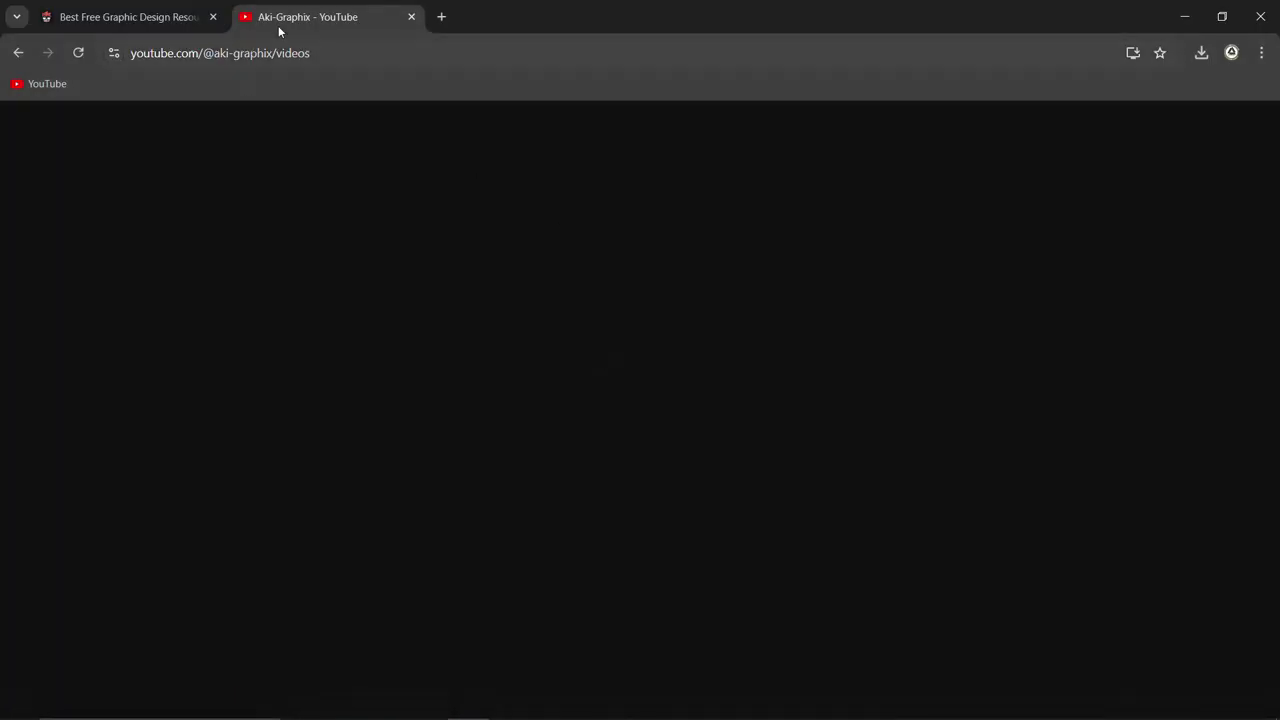
pyautogui.scroll(-5, 687, 520)
pyautogui.scroll(10, 687, 521)
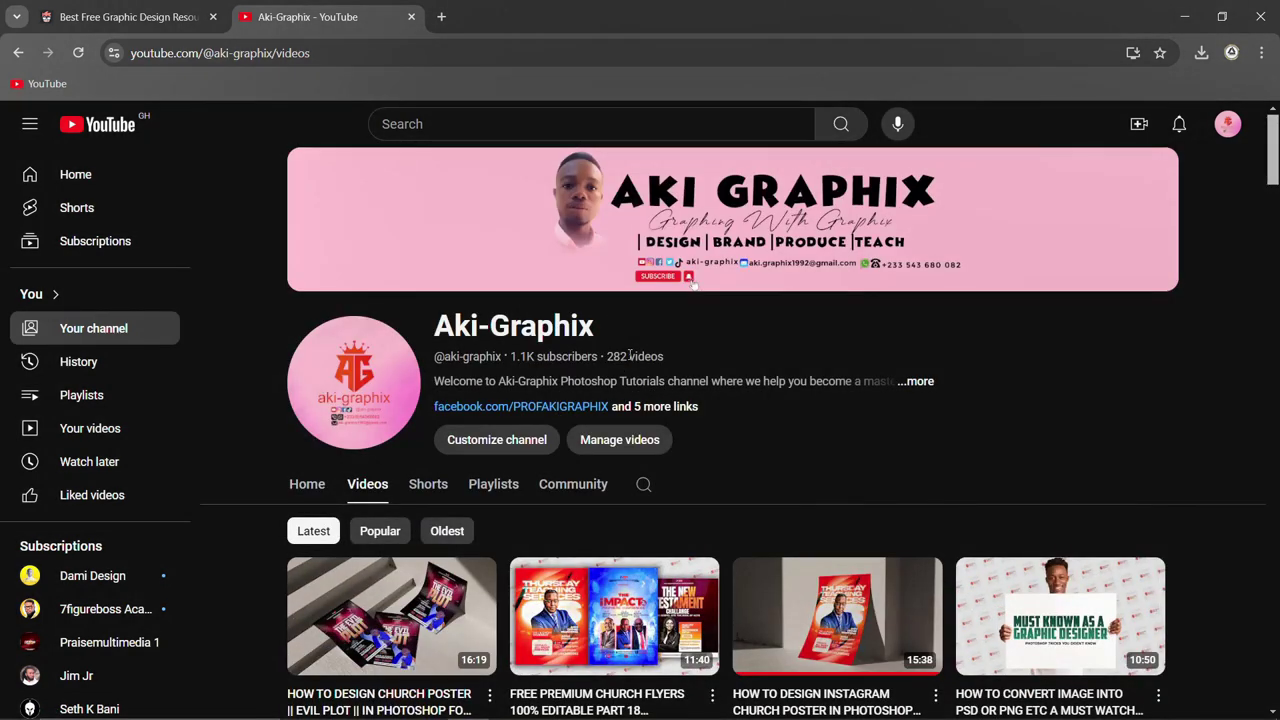
pyautogui.scroll(-5, 641, 512)
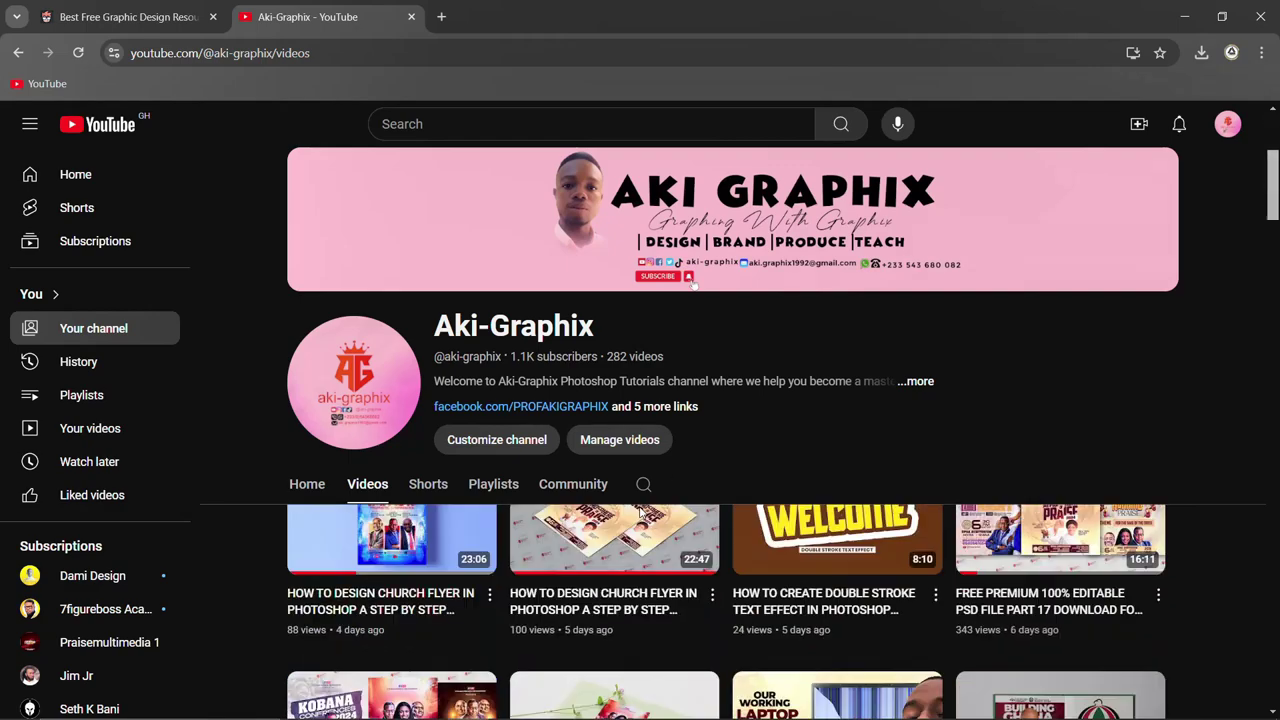
pyautogui.scroll(-7, 639, 506)
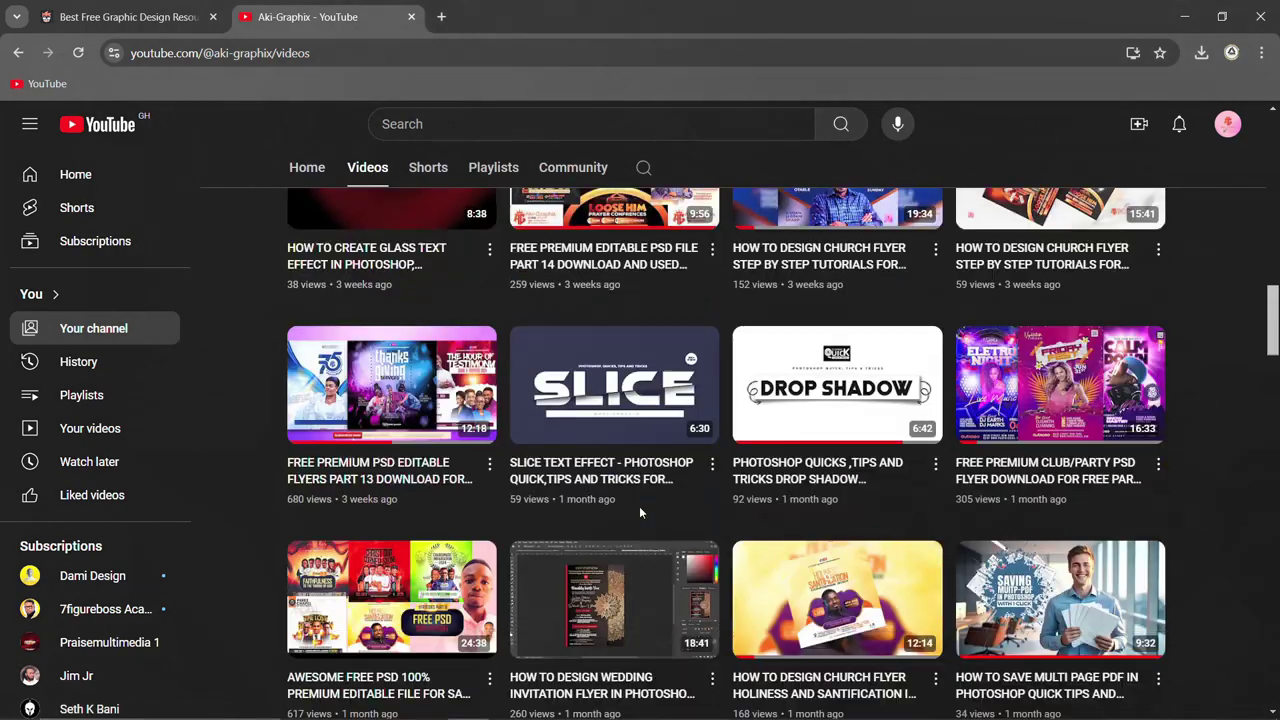
pyautogui.scroll(-15, 783, 422)
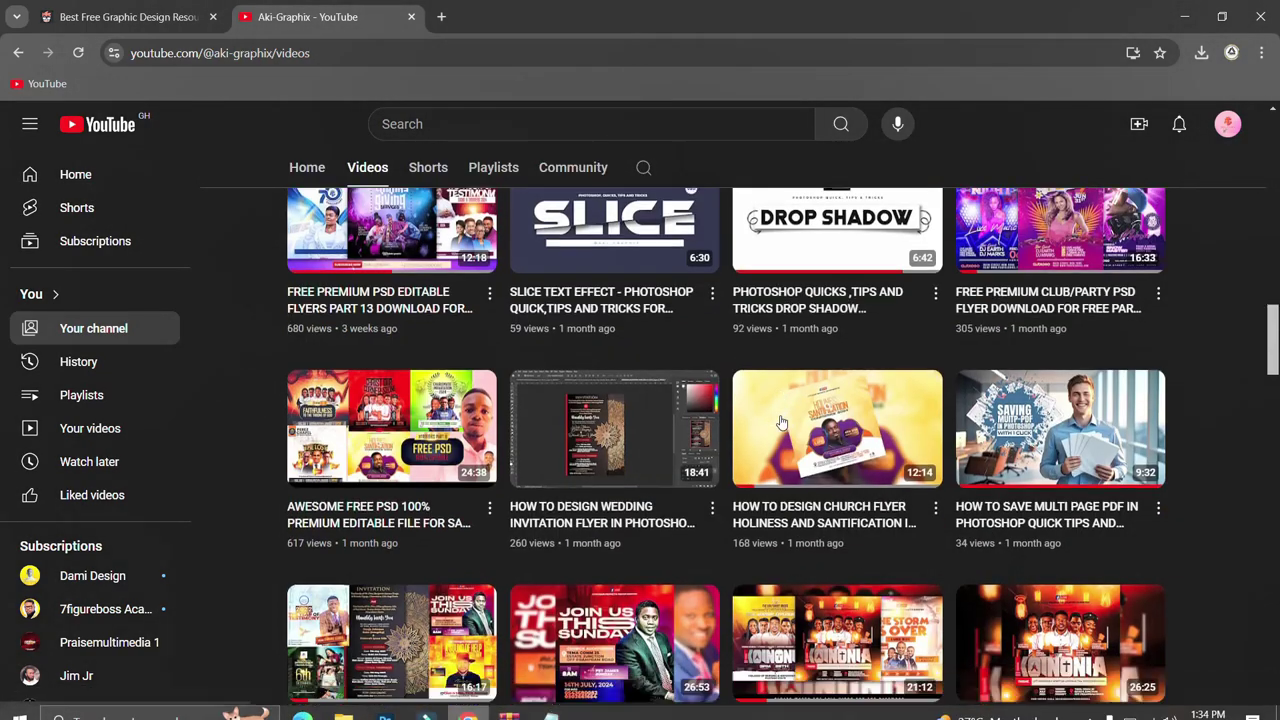
pyautogui.scroll(-10, 783, 422)
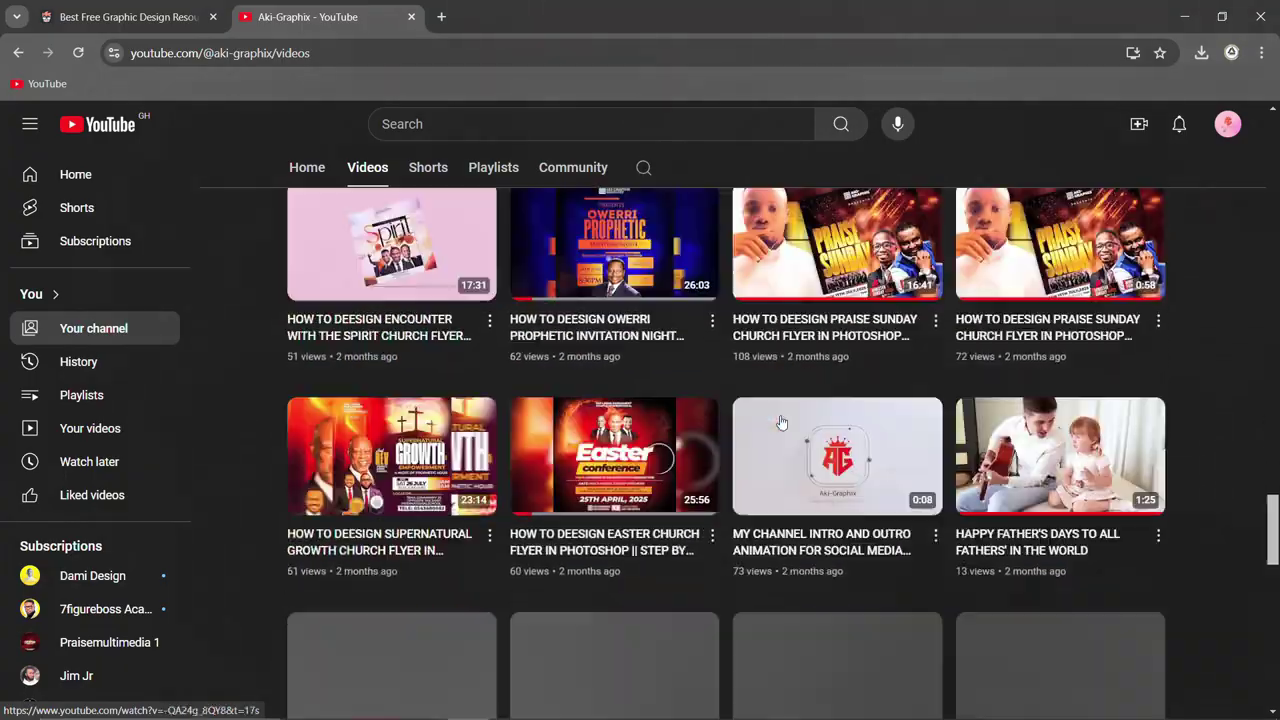
pyautogui.scroll(18, 783, 422)
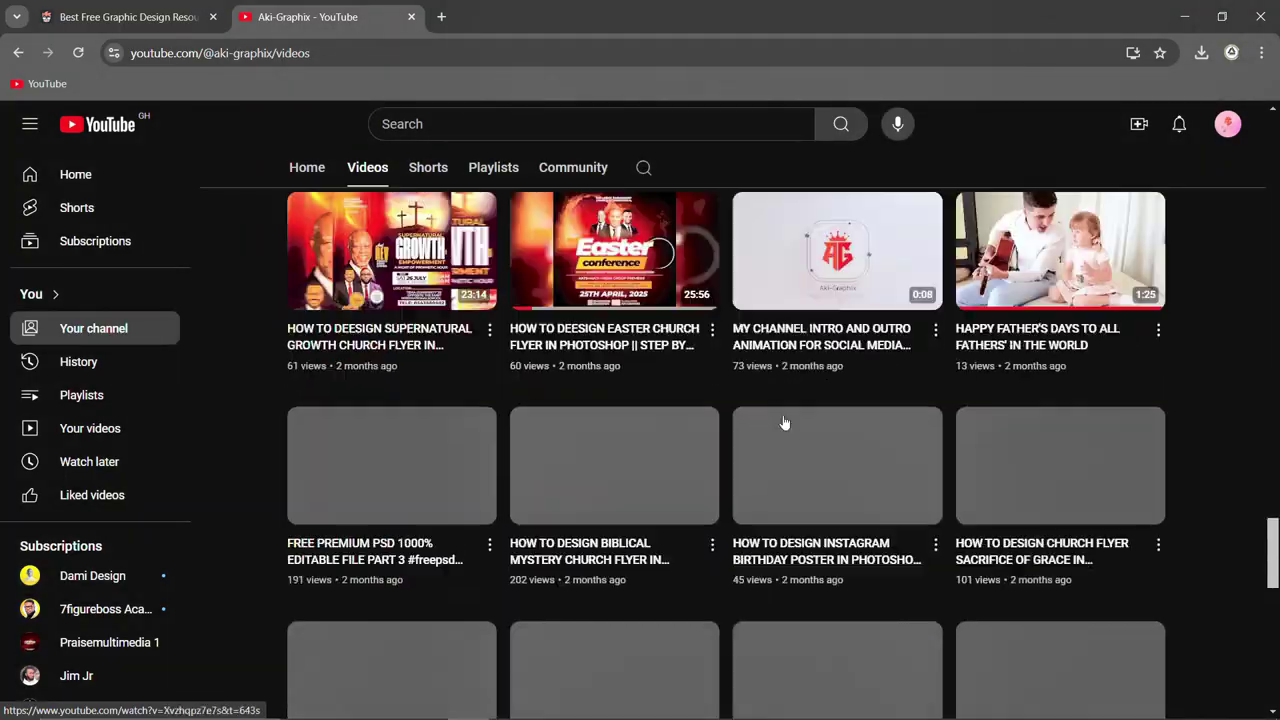
pyautogui.scroll(8, 783, 422)
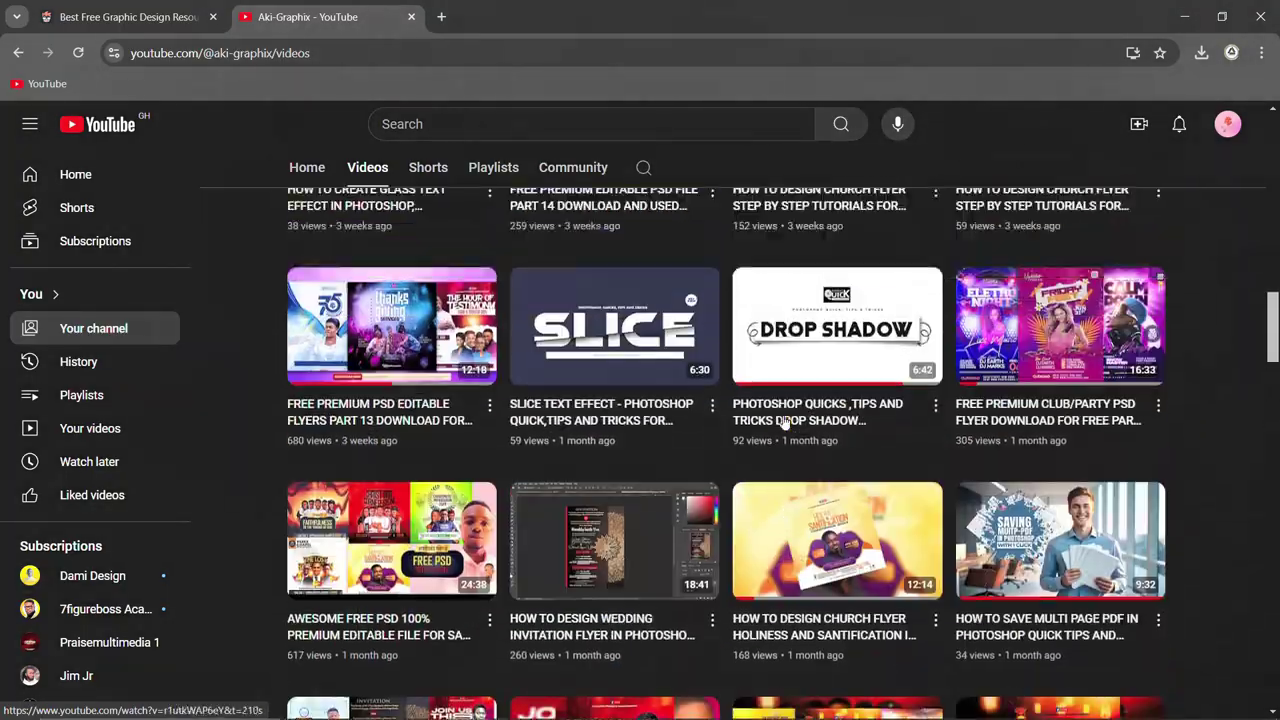